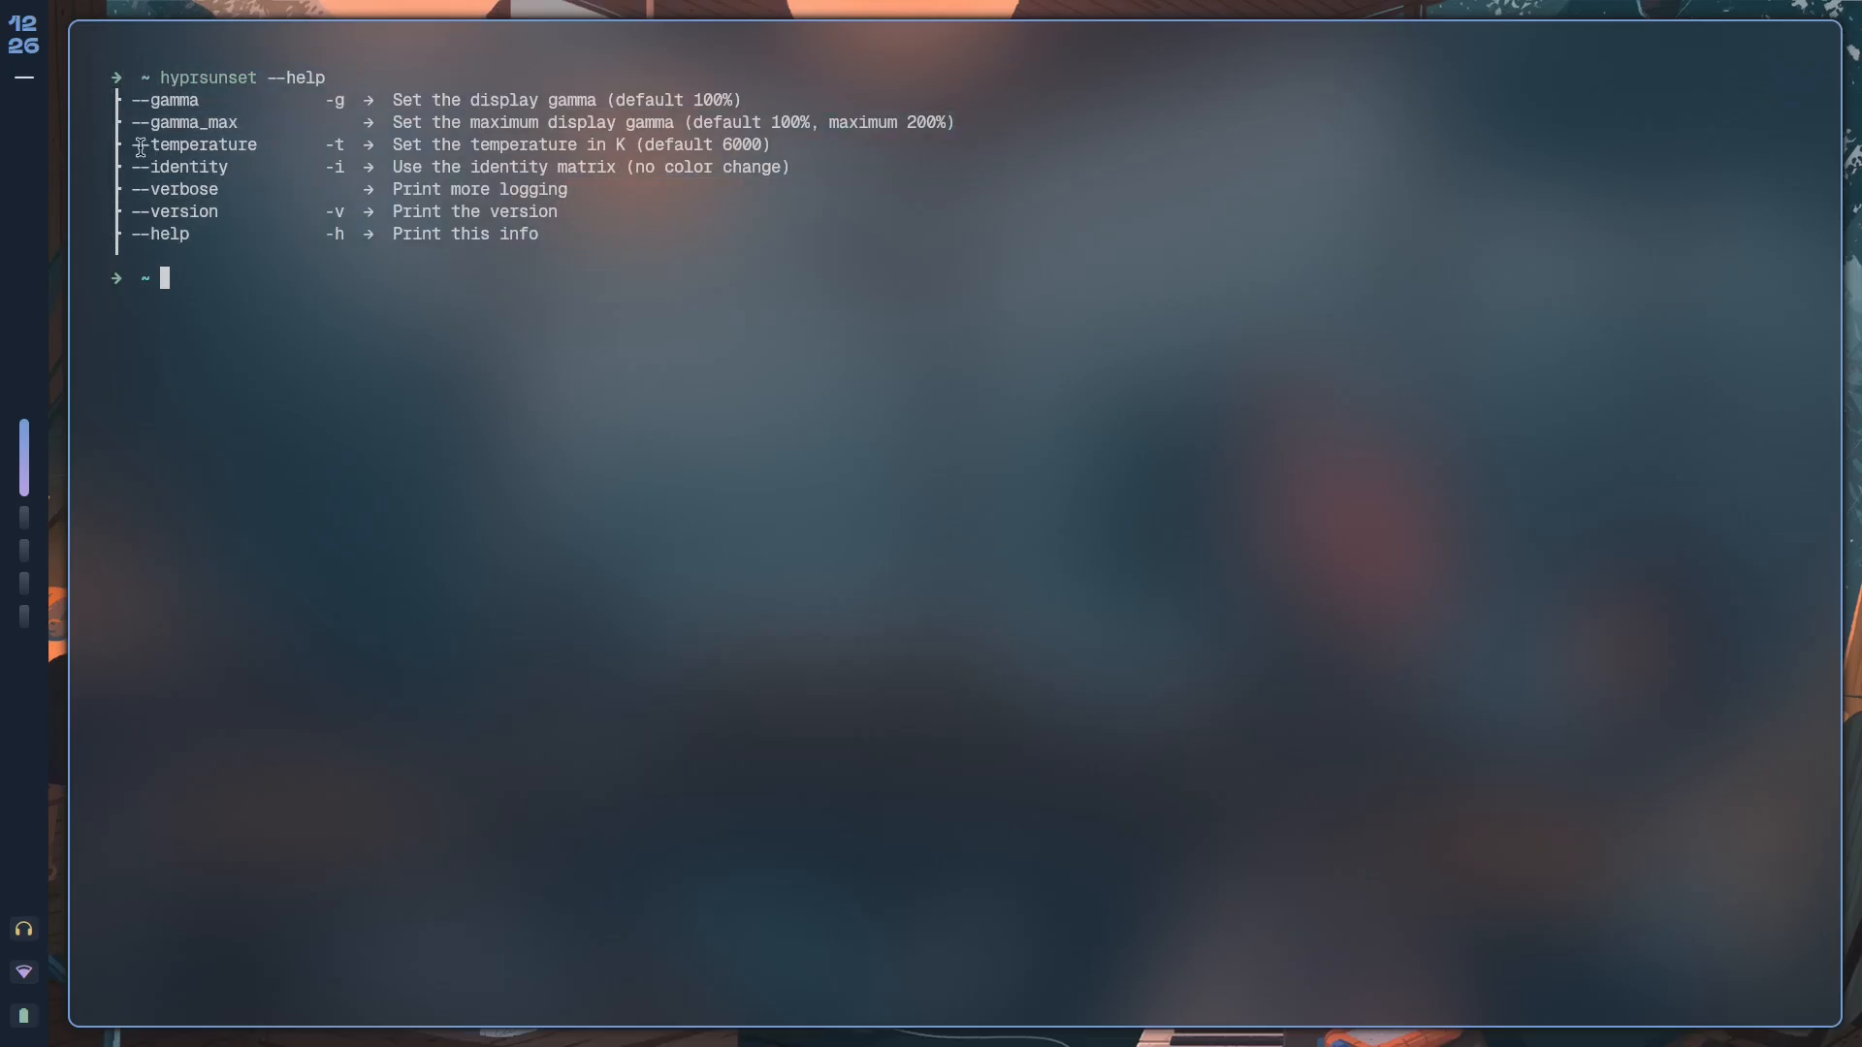
Point out the hyprsunset help option lines, including --gamma and --temperature.
drag(136, 146, 766, 145)
click(648, 223)
drag(593, 246, 128, 100)
click(199, 117)
click(187, 101)
drag(569, 249, 122, 99)
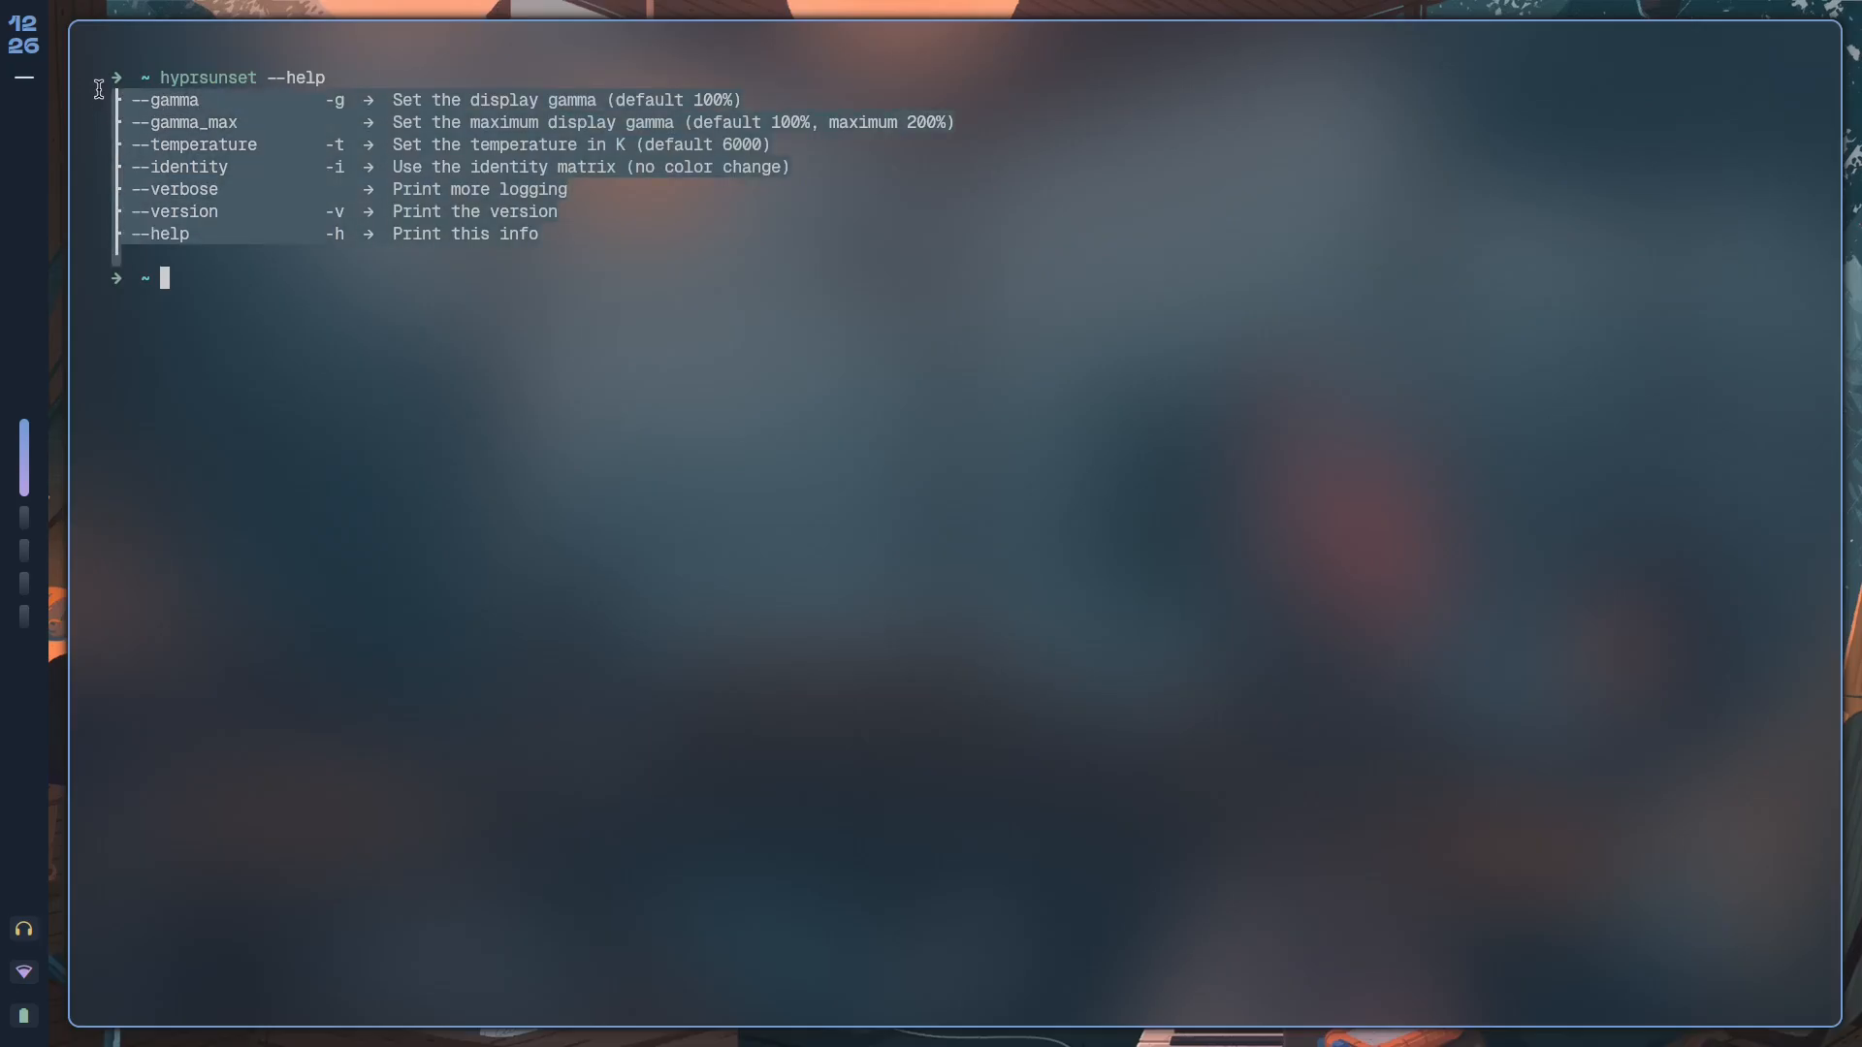
click(269, 102)
drag(339, 285, 128, 93)
click(227, 187)
Point out the hyprsunset command name, the --temperature default of 6000 K, and the whole listing.
drag(174, 152, 298, 157)
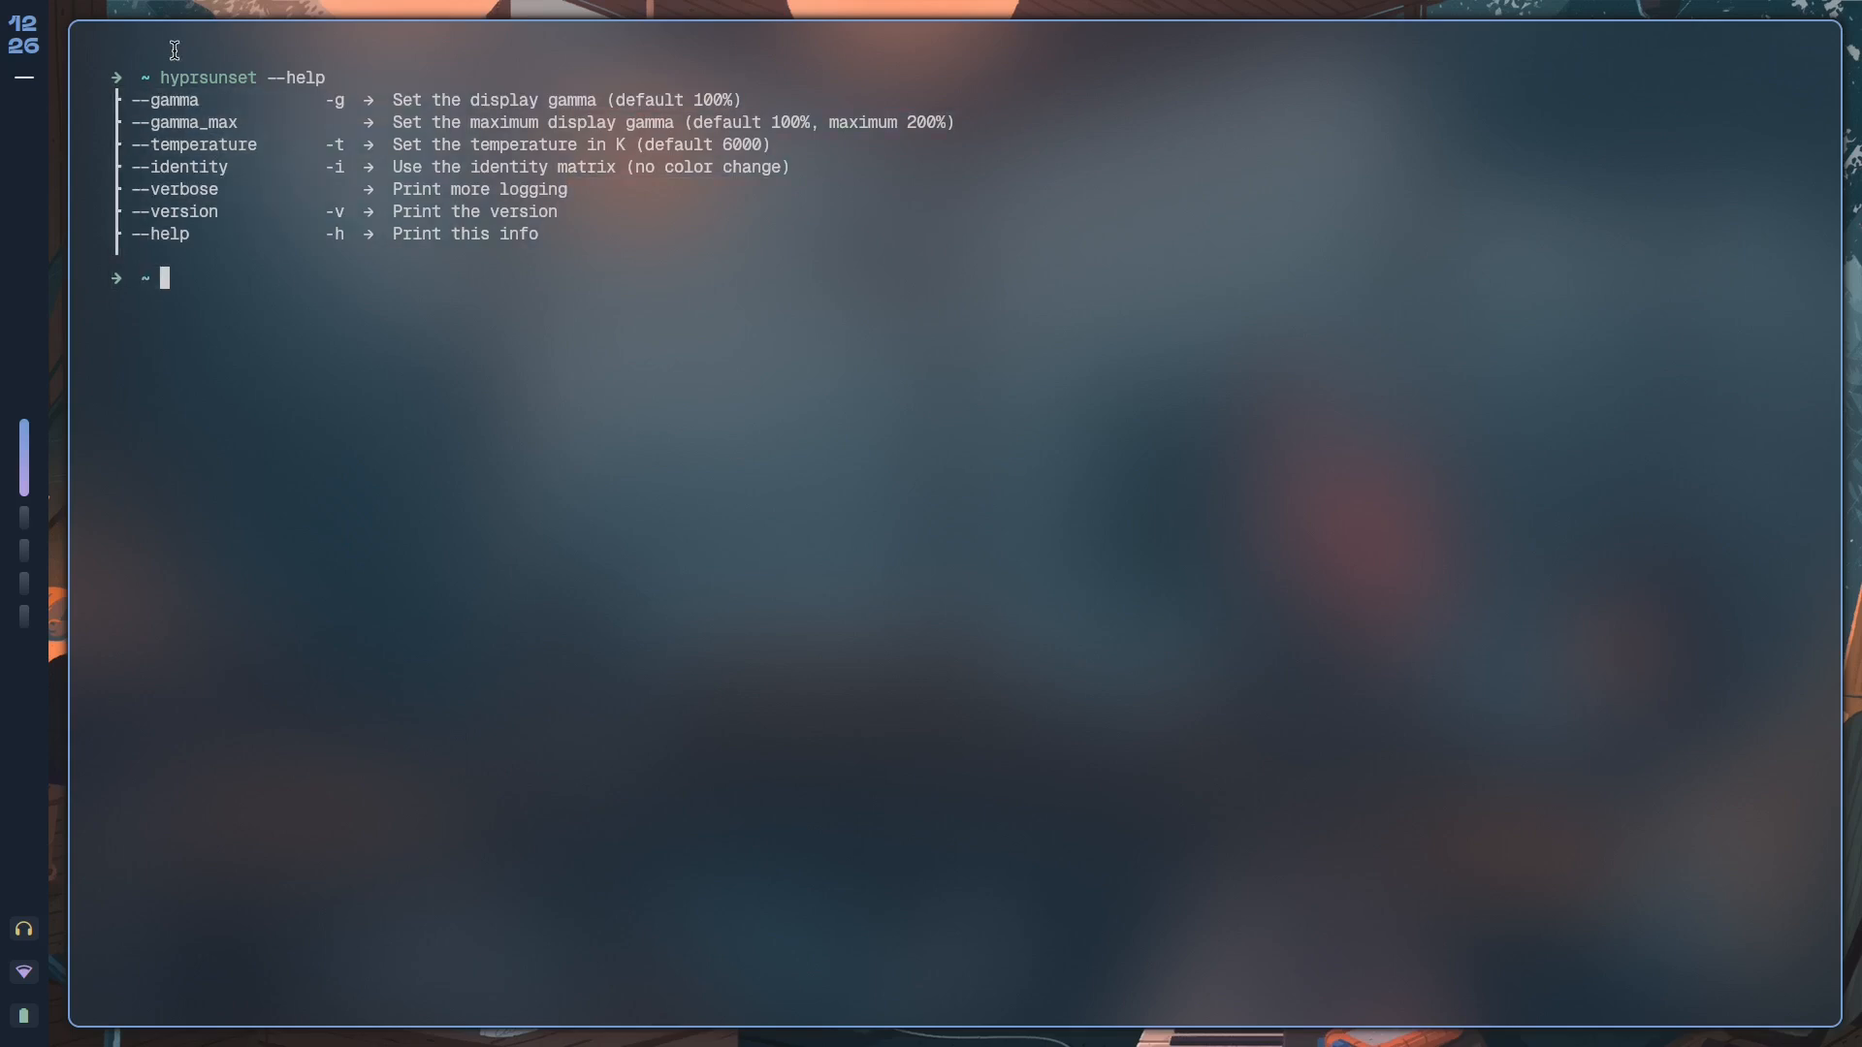
click(297, 158)
drag(259, 77, 146, 78)
click(303, 100)
drag(262, 146, 134, 145)
click(247, 139)
drag(742, 147, 588, 145)
click(622, 147)
drag(623, 305, 52, 99)
Run a package search for redshift and highlight the listed redshift packages.
click(282, 129)
text(s redshg)
key(BackSpace)
text(ift)
key(Return)
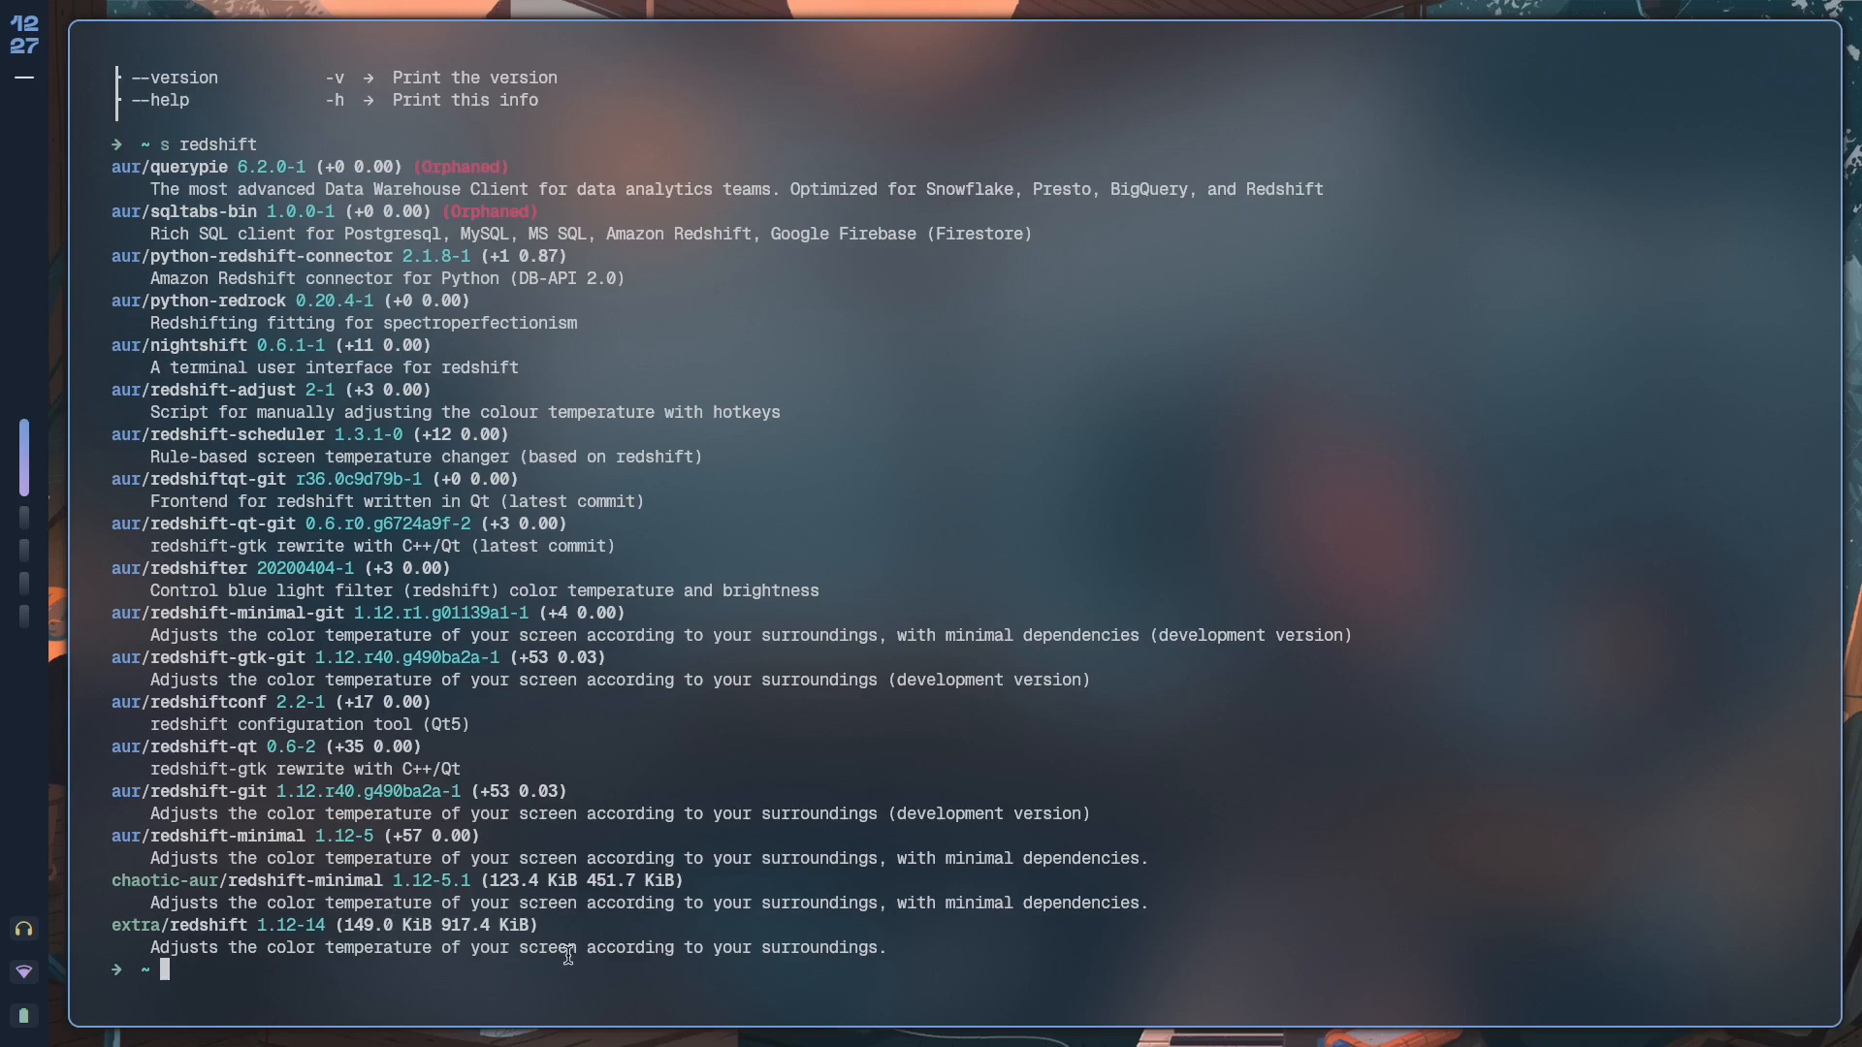
drag(898, 953, 674, 602)
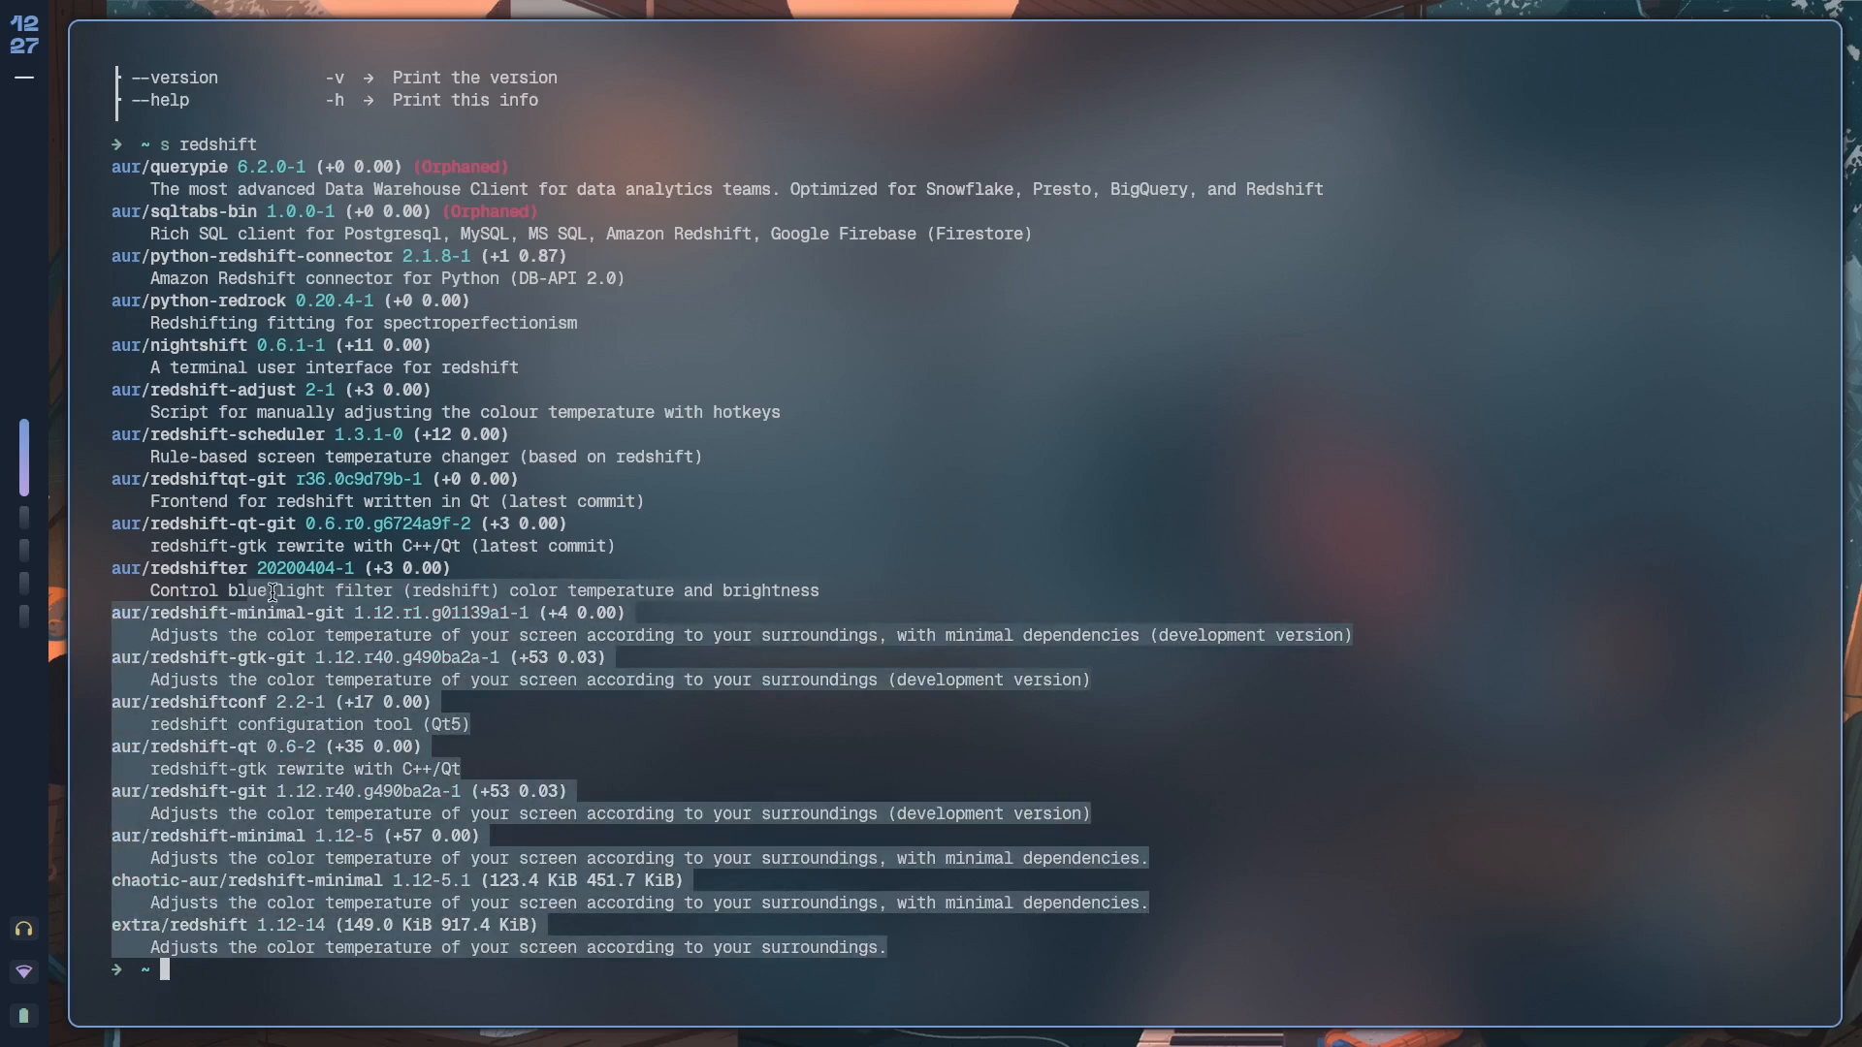
scroll(655, 807, up, 2)
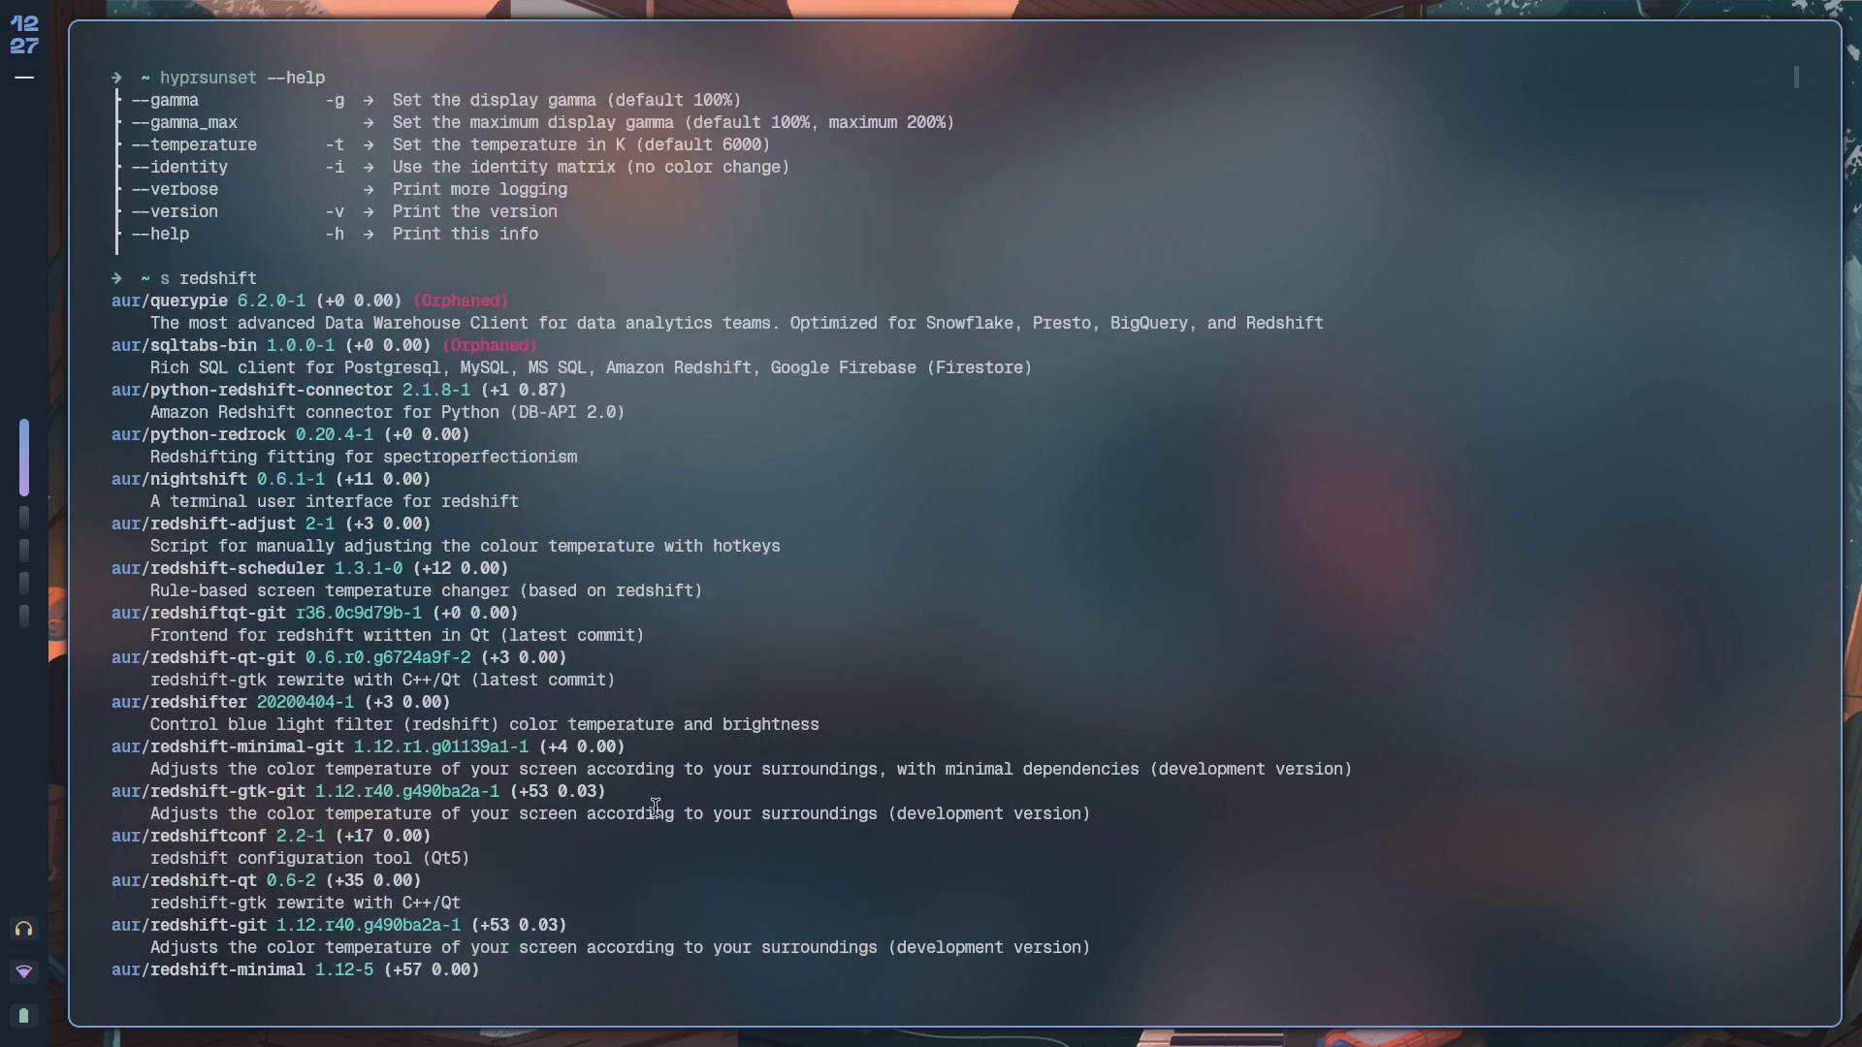
Point out the hyprsunset command name back in the help output.
double_click(161, 77)
click(361, 154)
drag(257, 77, 161, 83)
click(401, 177)
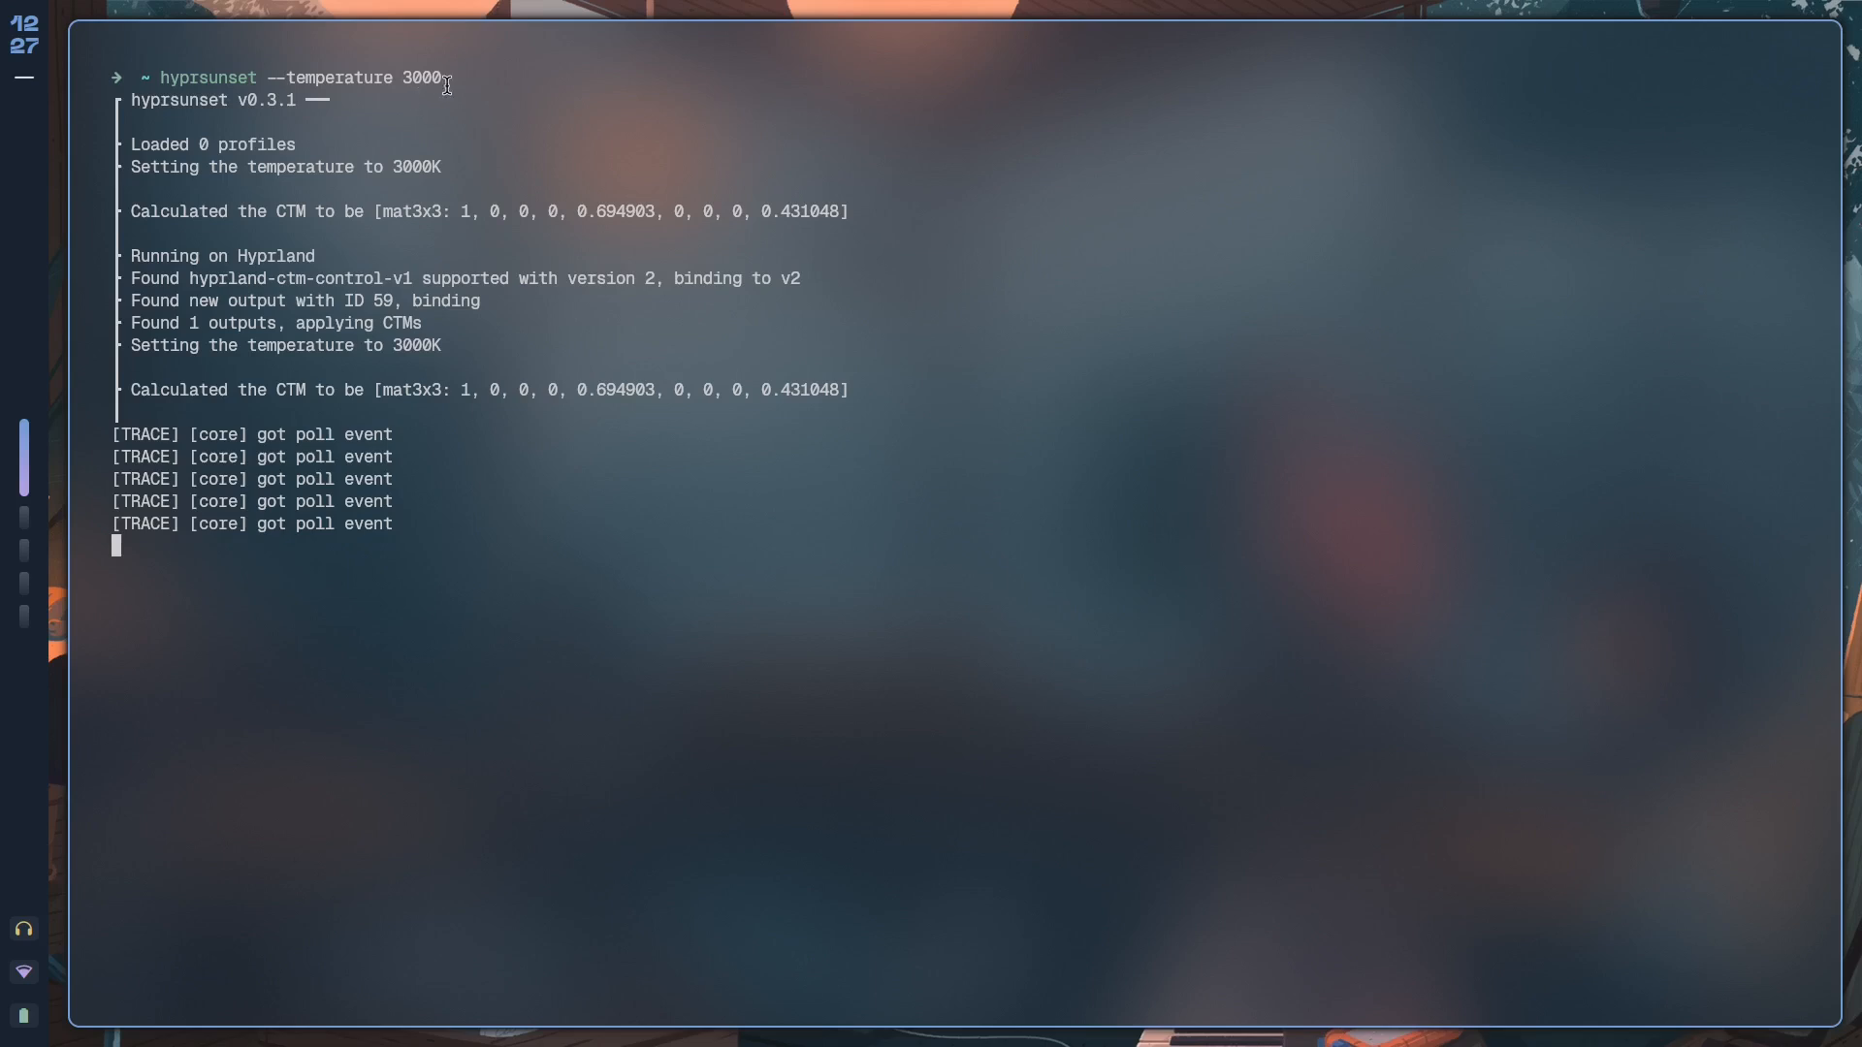
scroll(457, 83, up, 2)
scroll(572, 313, down, 2)
Interrupt the running hyprsunset at 3000 K with Ctrl+C, returning to the prompt.
key(ctrl+c)
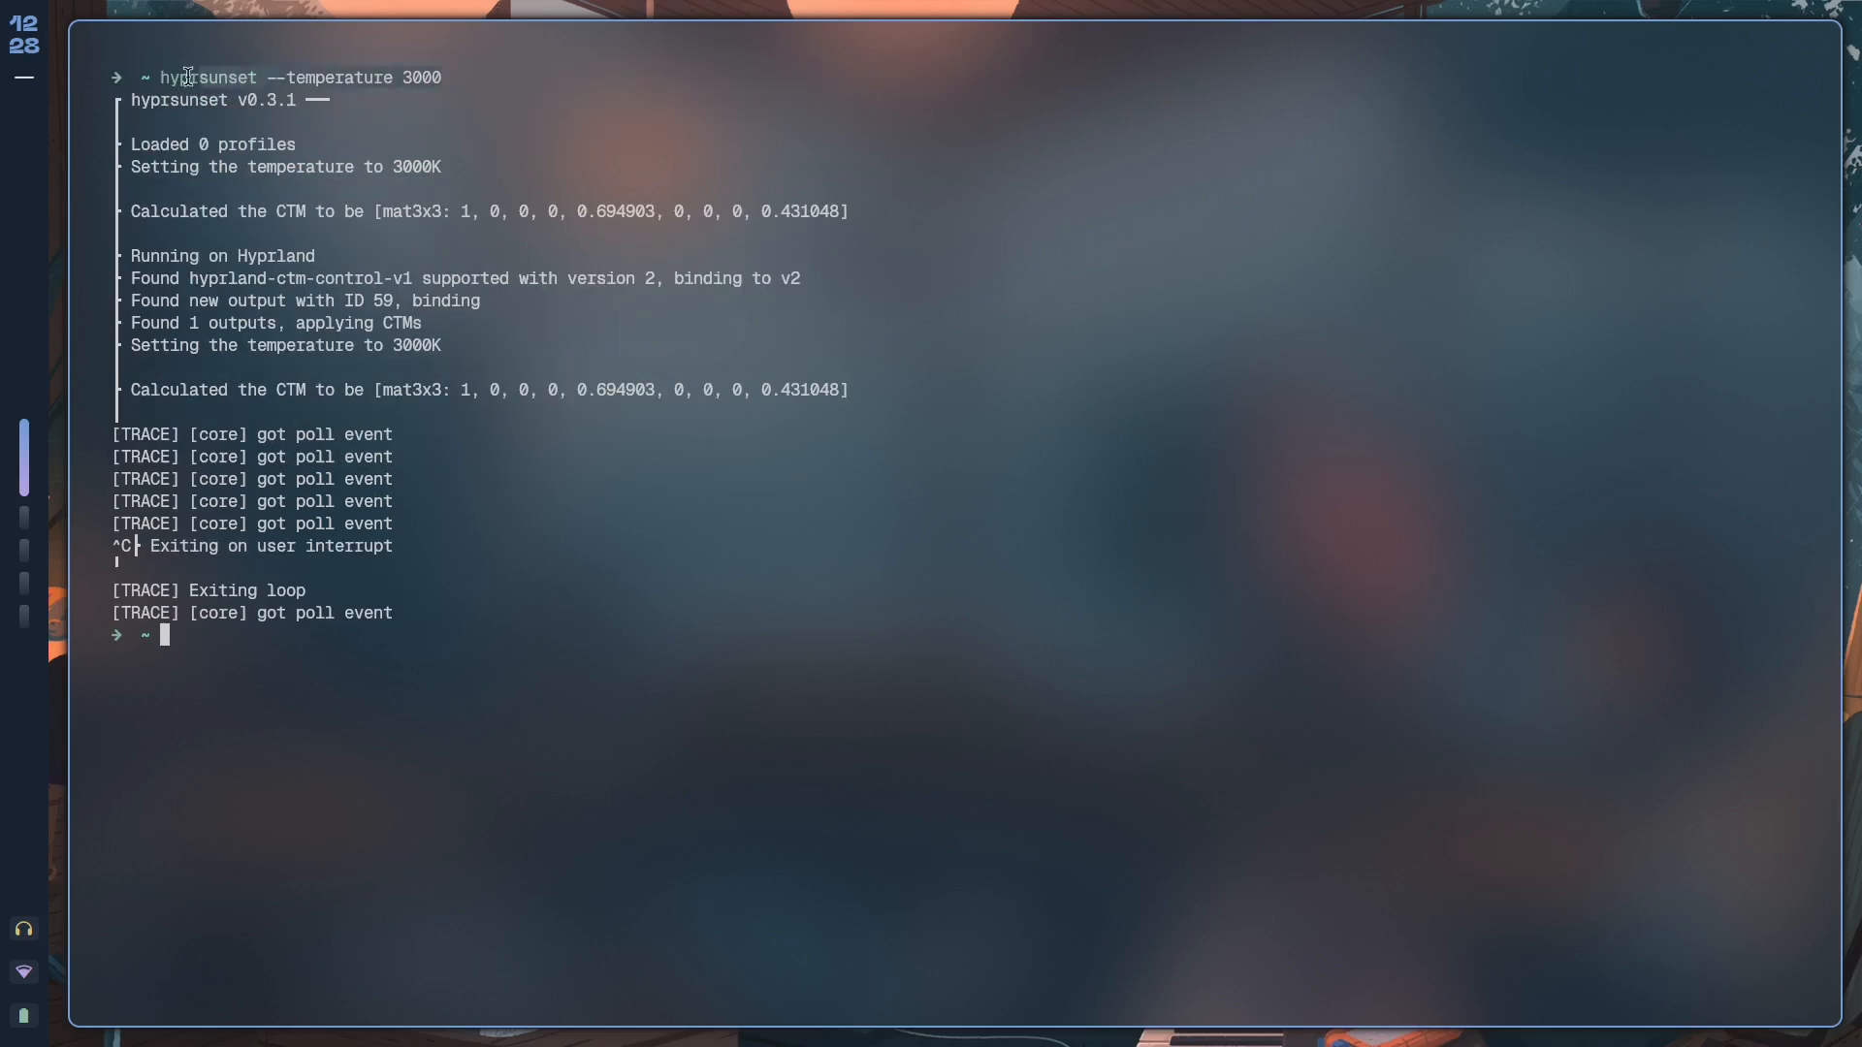
scroll(430, 73, up, 3)
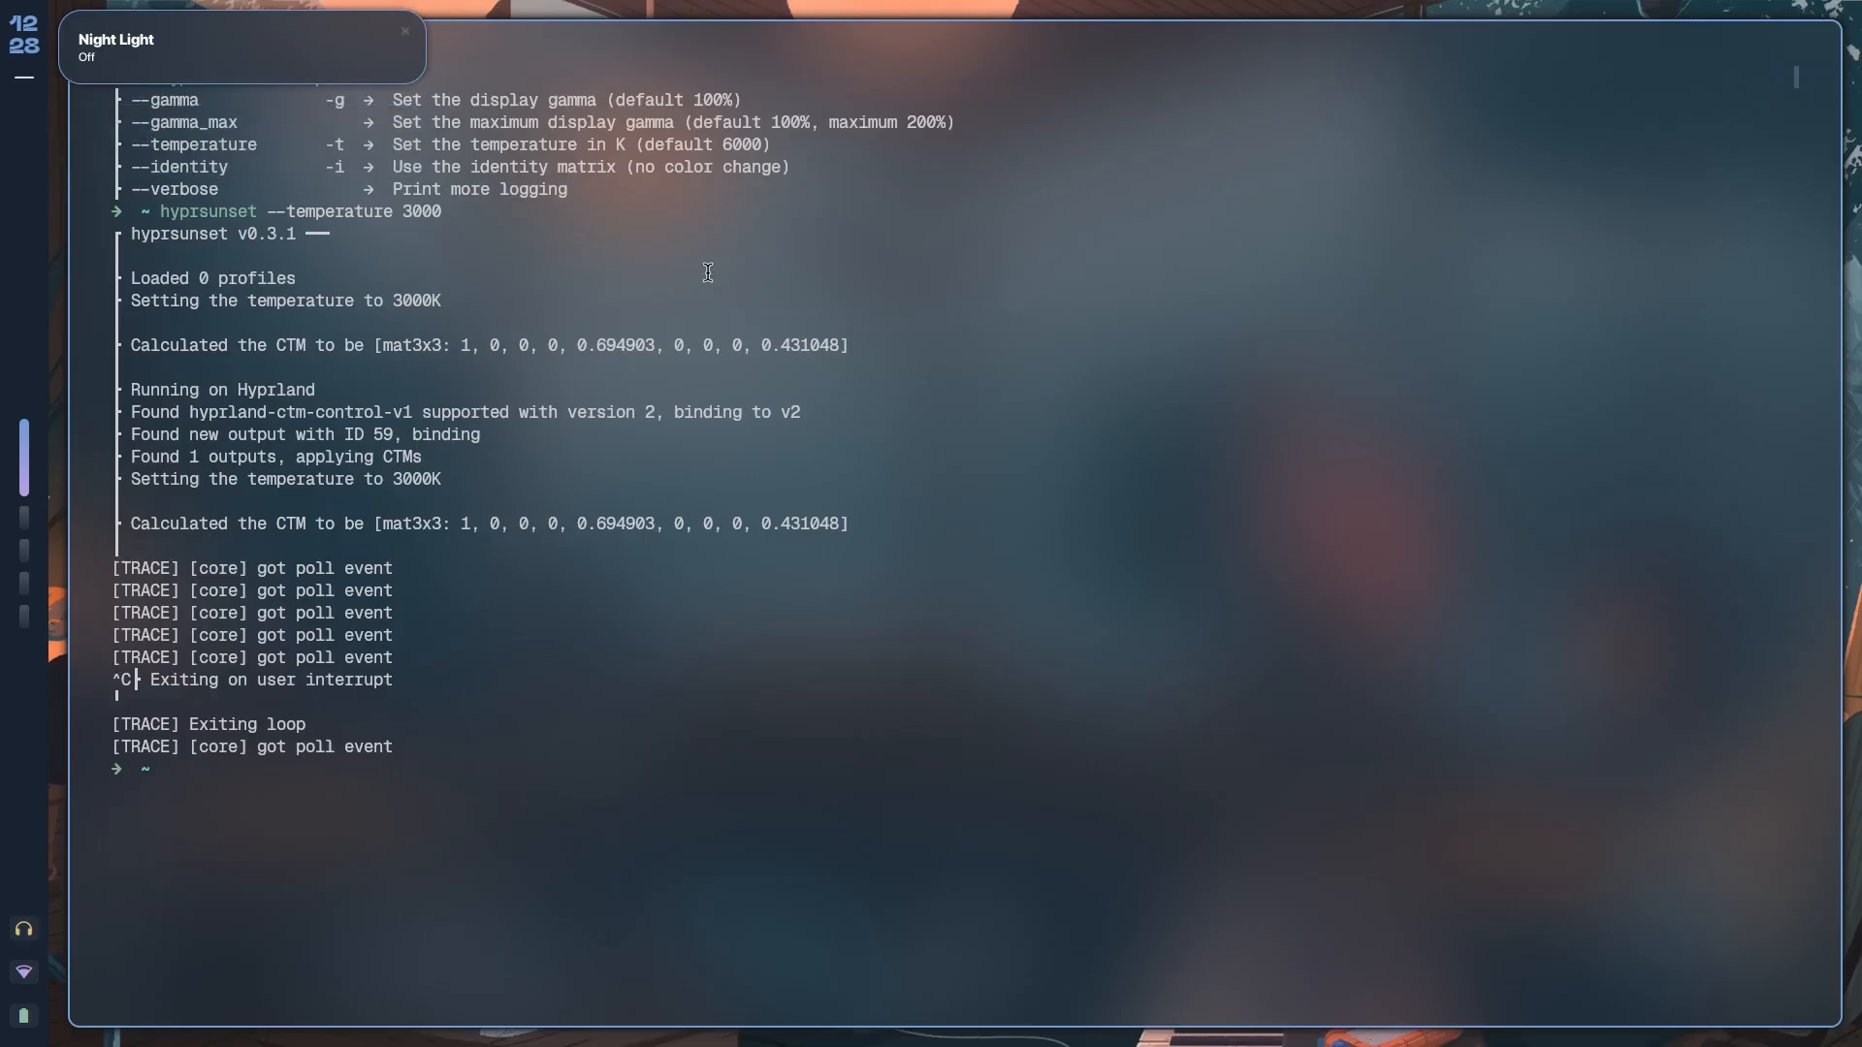
key(super+n)
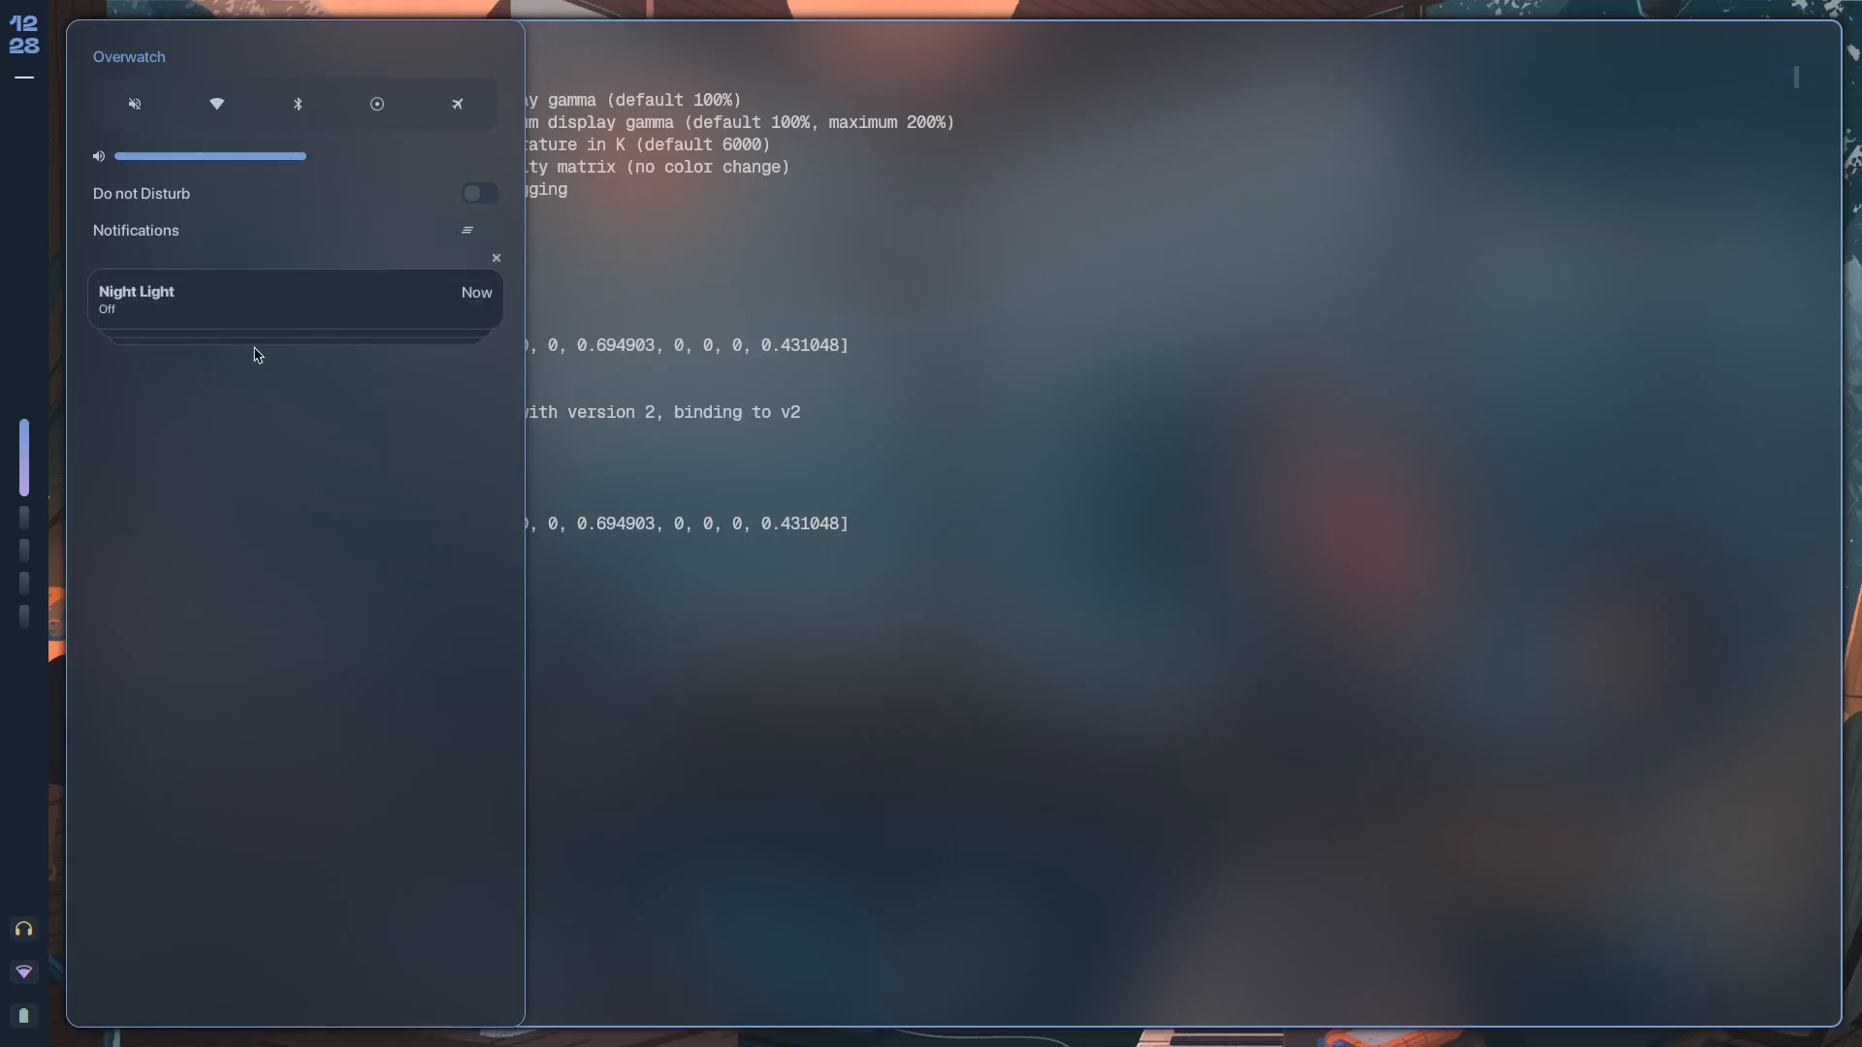
click(677, 308)
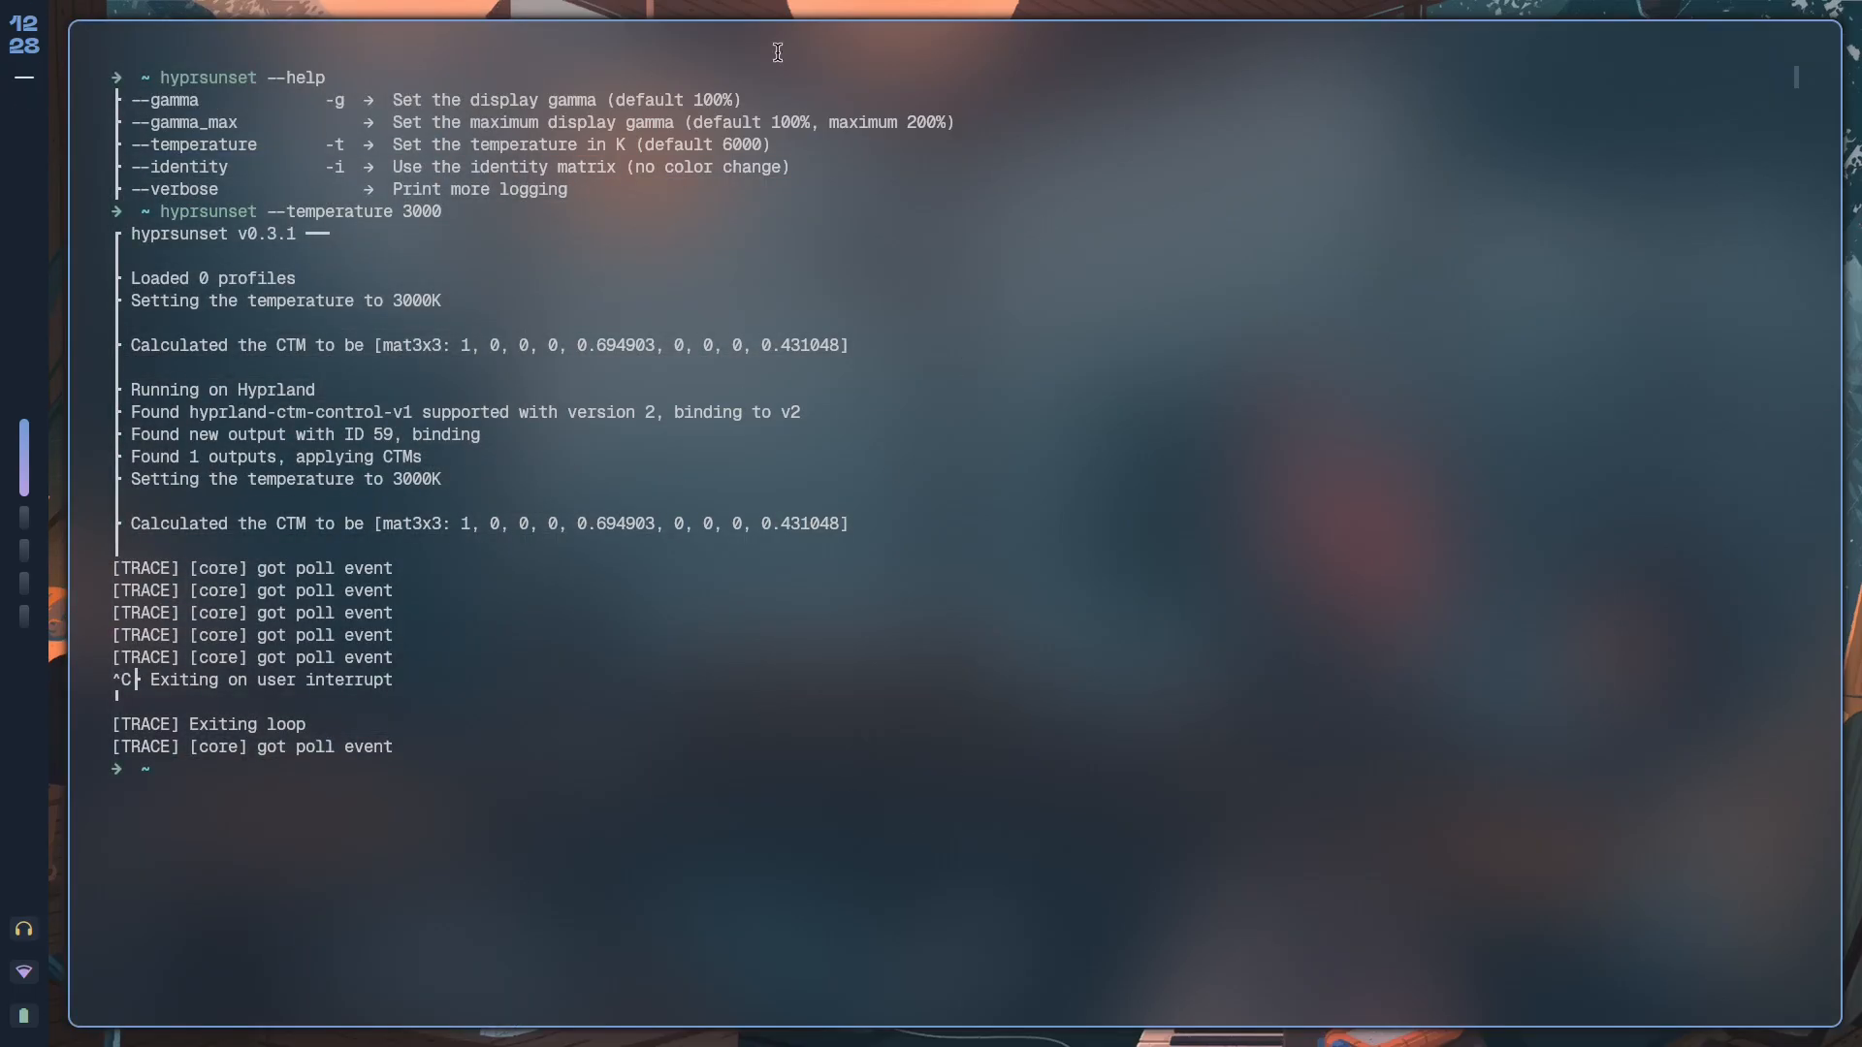
ctrl+shift+right_click(462, 747)
click(470, 424)
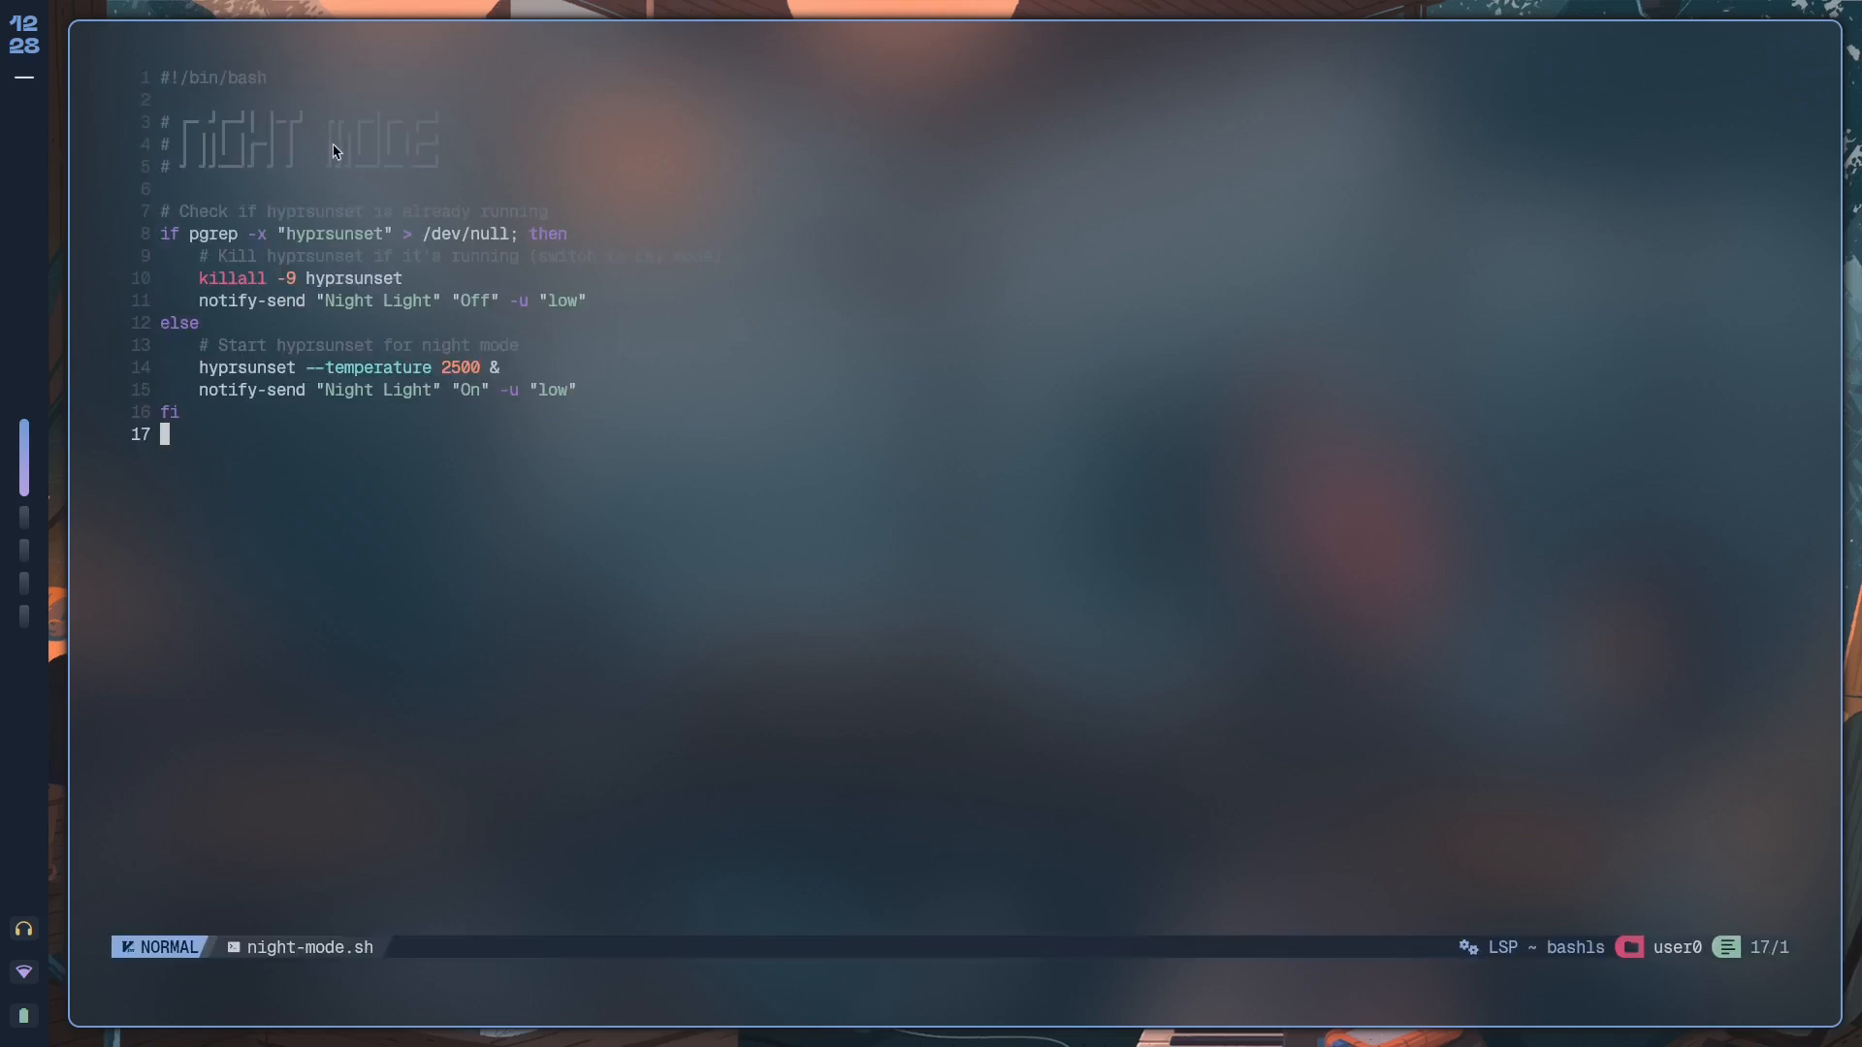
Run night-mode.sh in a side terminal to start hyprsunset at 2500 K, then run it again to toggle off.
key(k)
key(super+Return)
text(night-mode.sh)
key(Return)
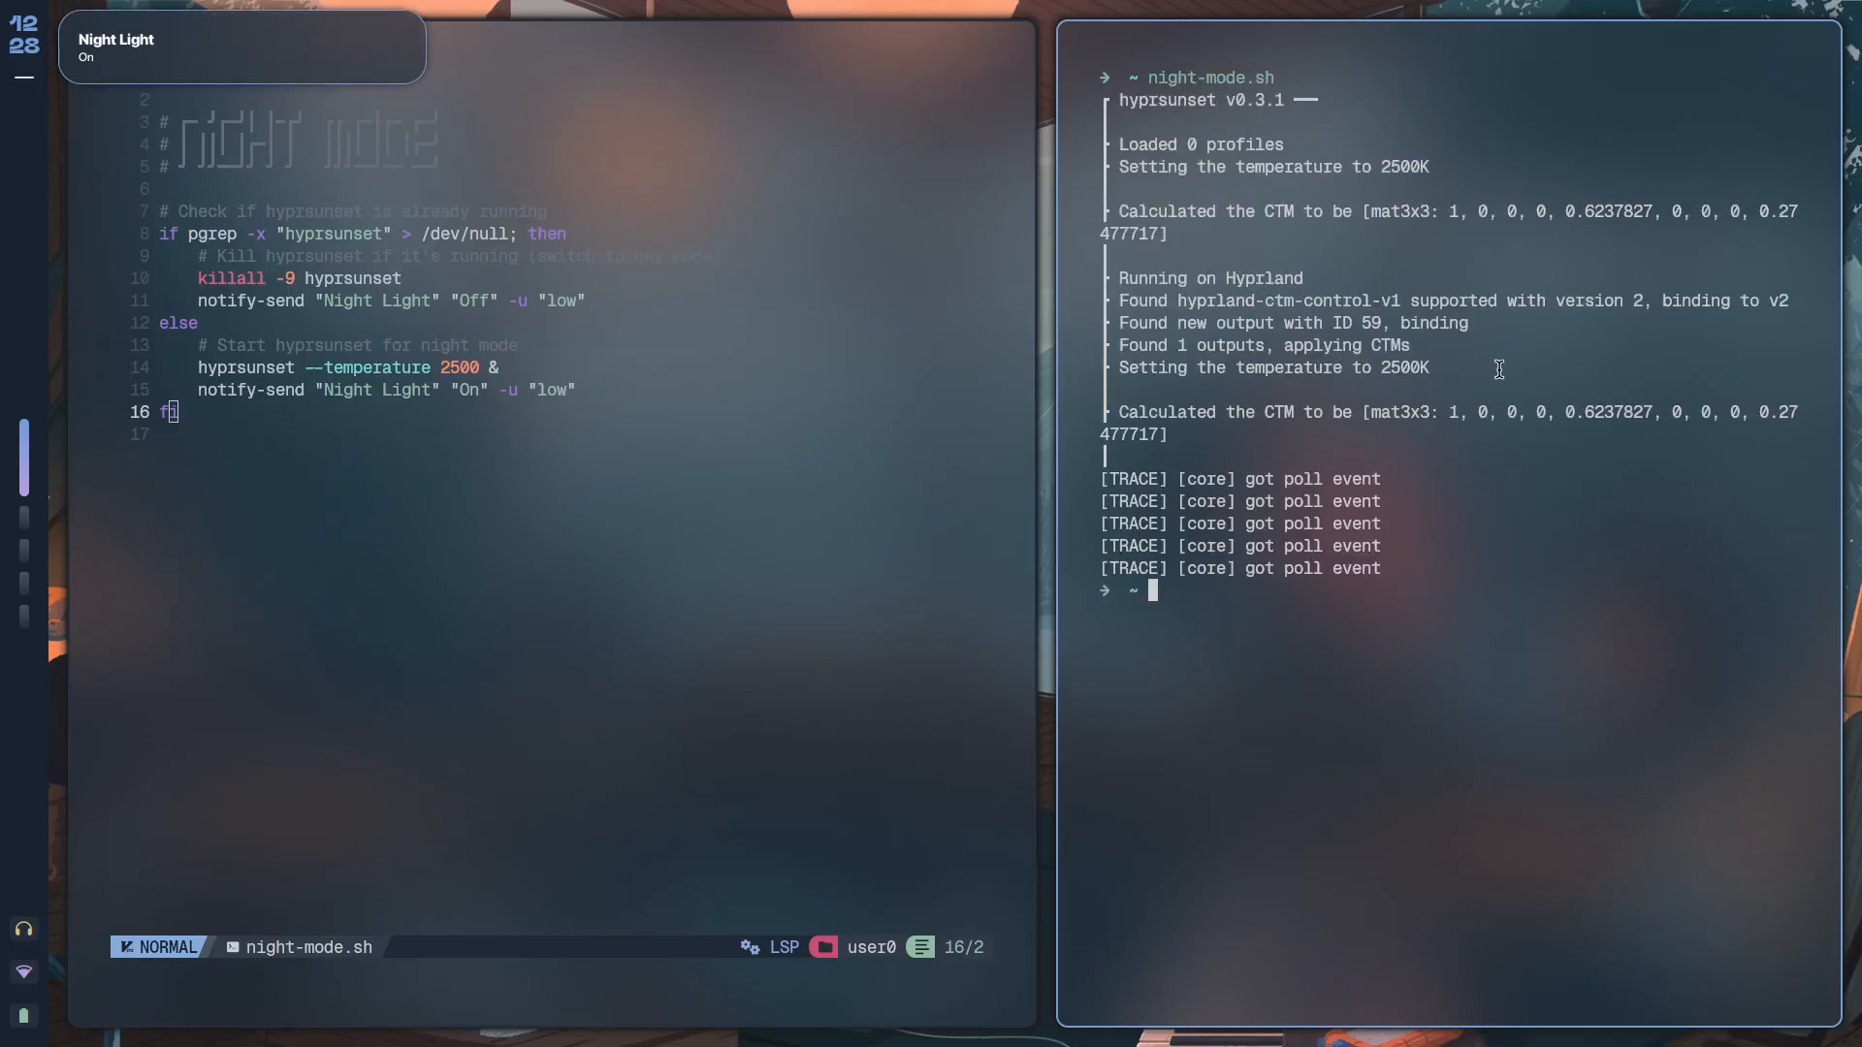
key(Up)
key(Return)
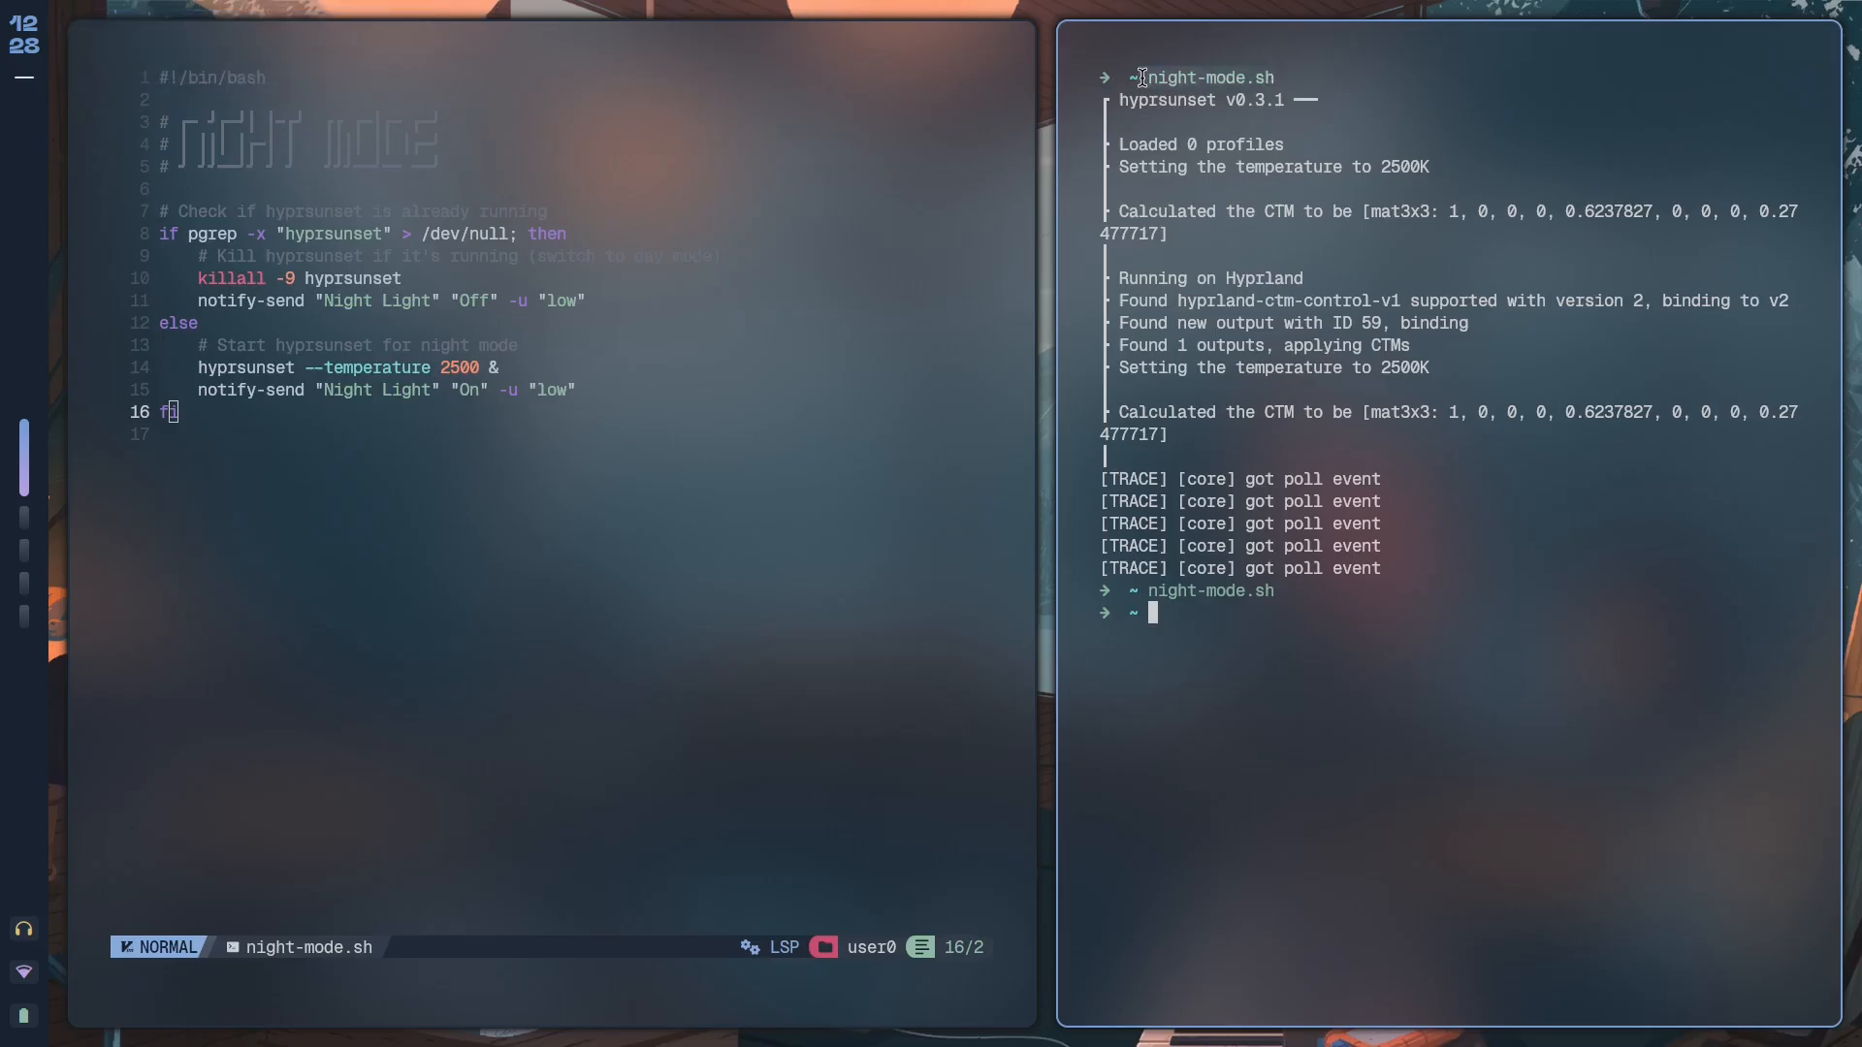
drag(1296, 596, 1147, 592)
click(1164, 590)
text(nvim .zshenv)
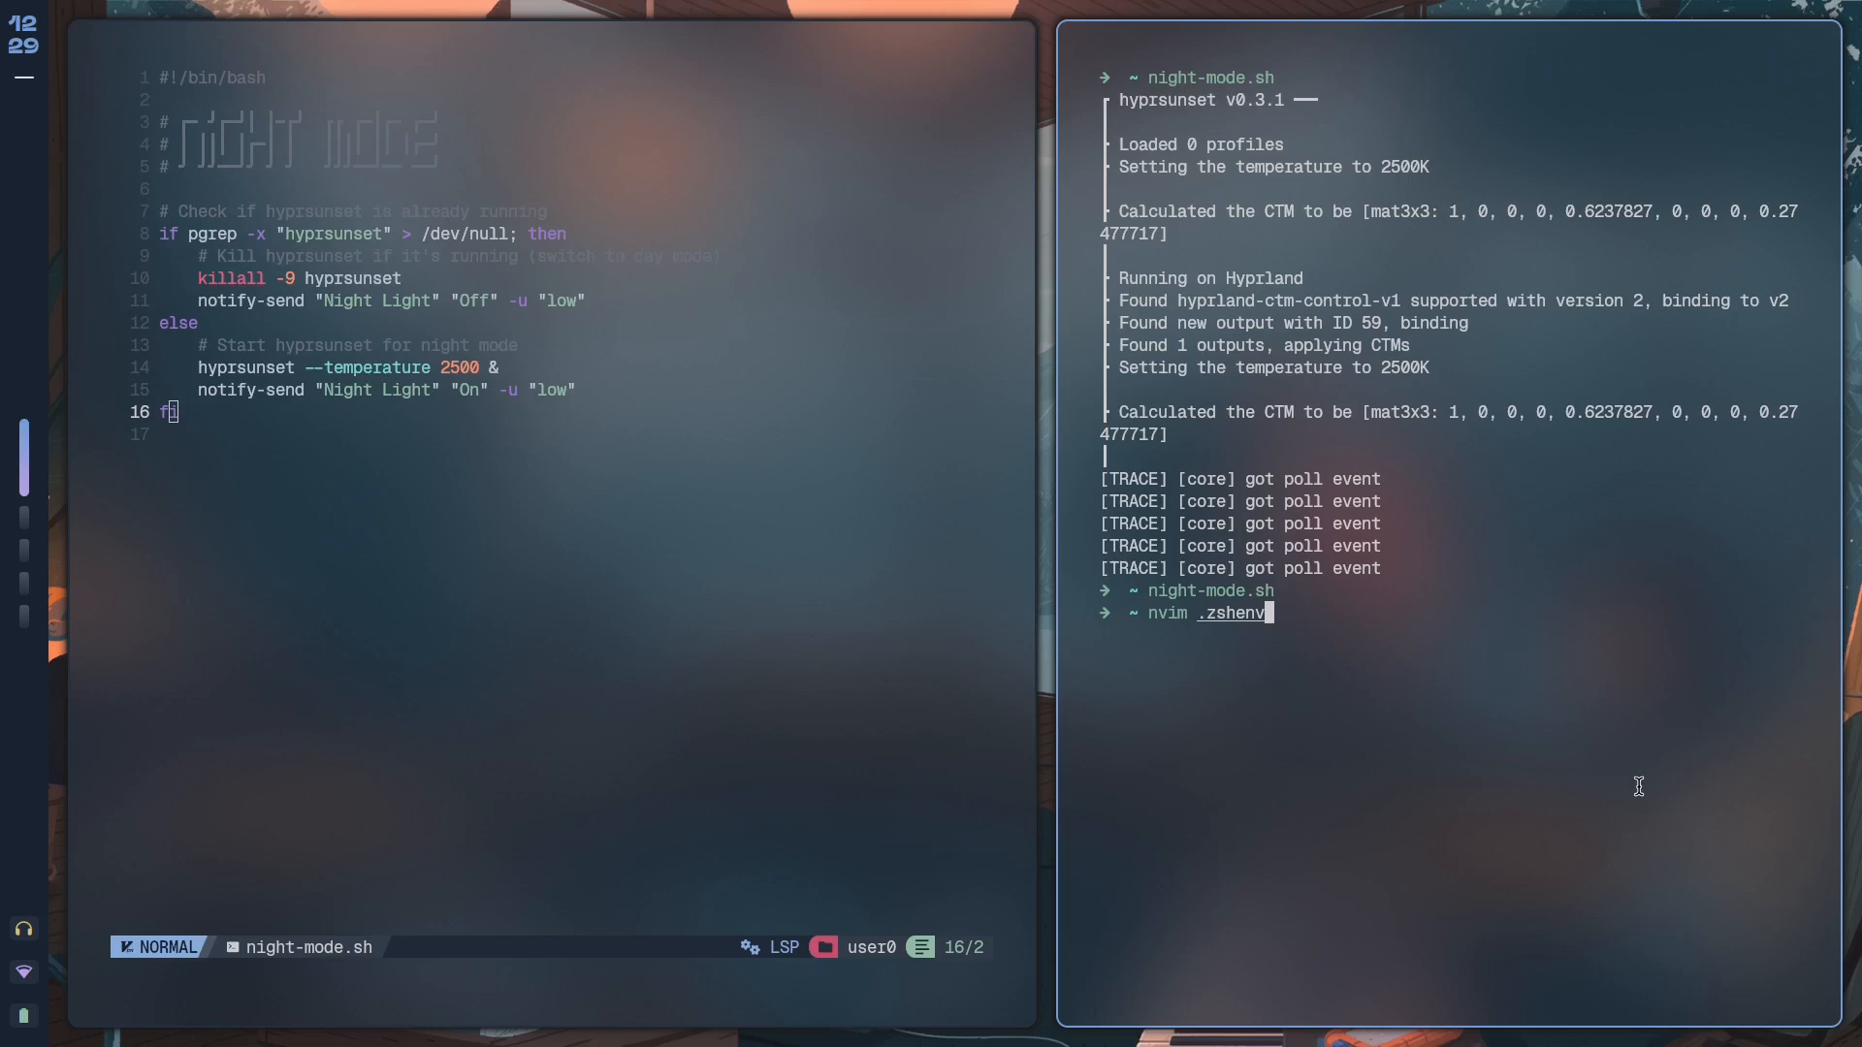
View .zshenv fullscreen in Neovim and point out the PATH export containing .local/bin.
key(Return)
key(super+f)
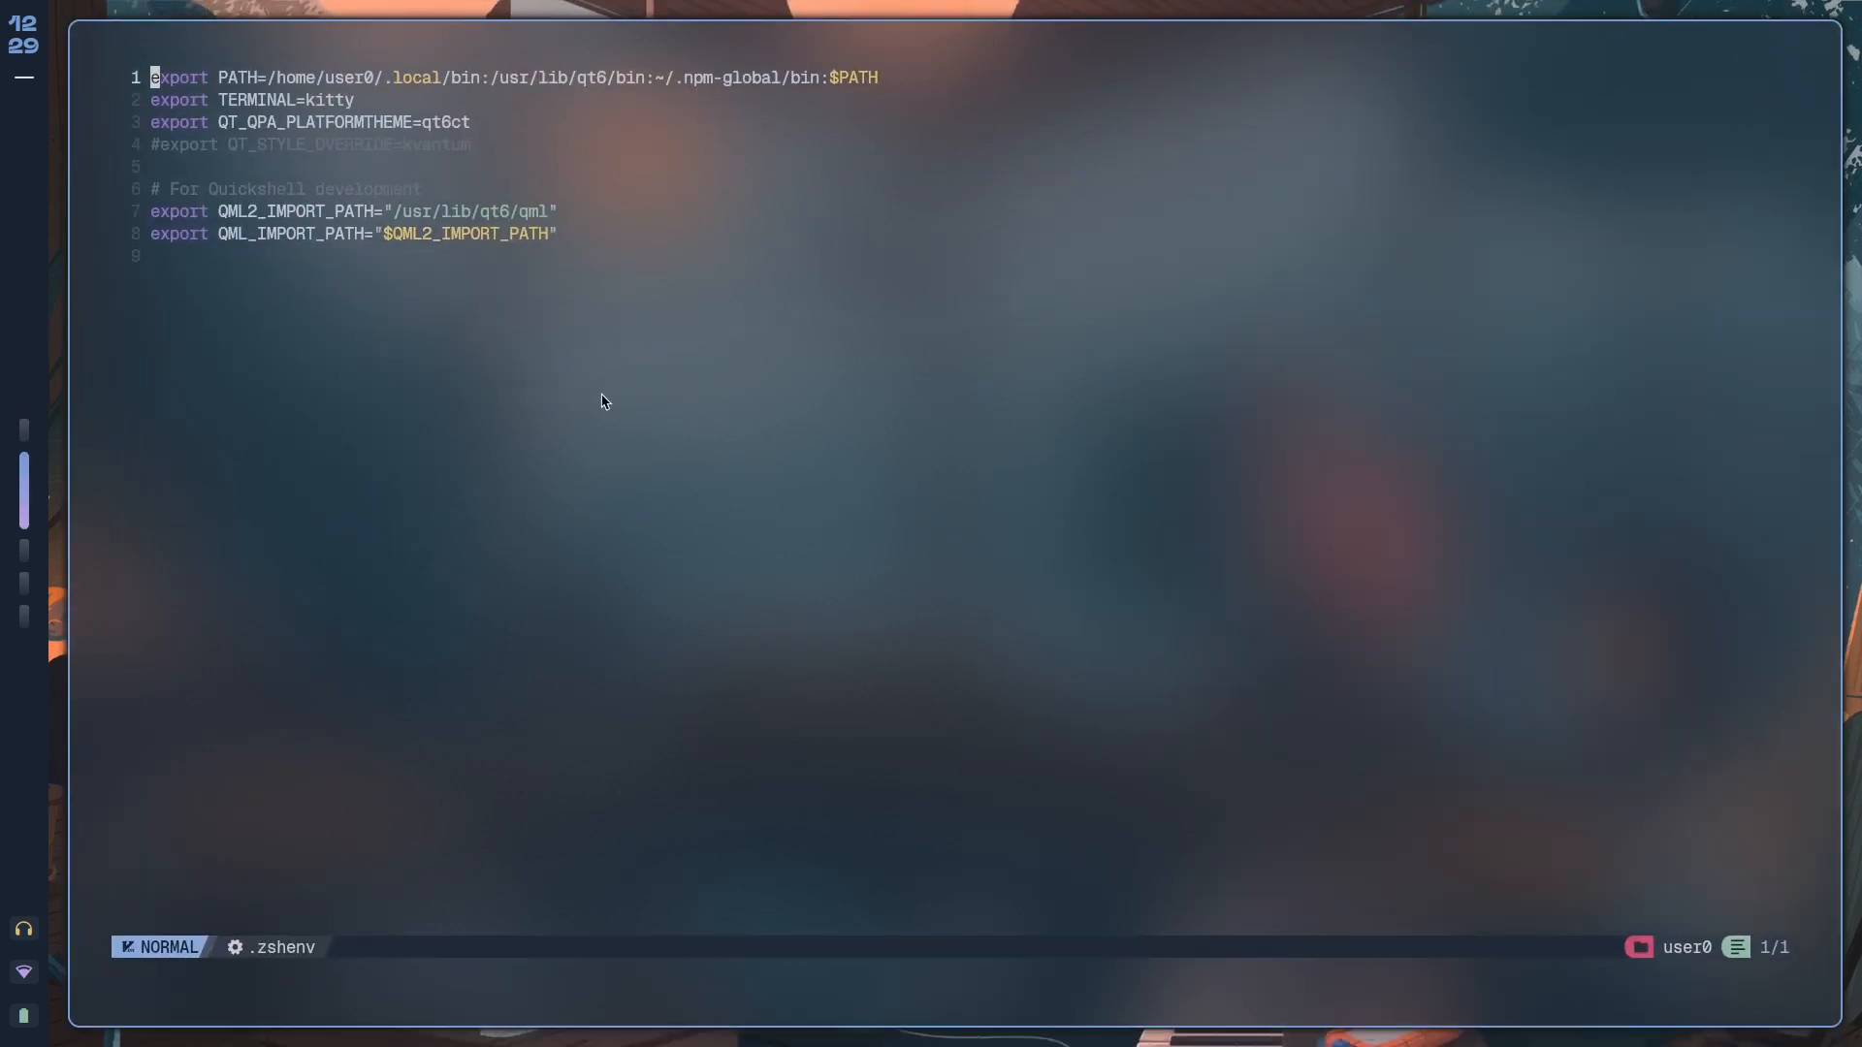
key(ctrl+shift+equal)
key(ctrl+shift+equal)
key(shift+g)
drag(180, 98, 365, 98)
click(449, 431)
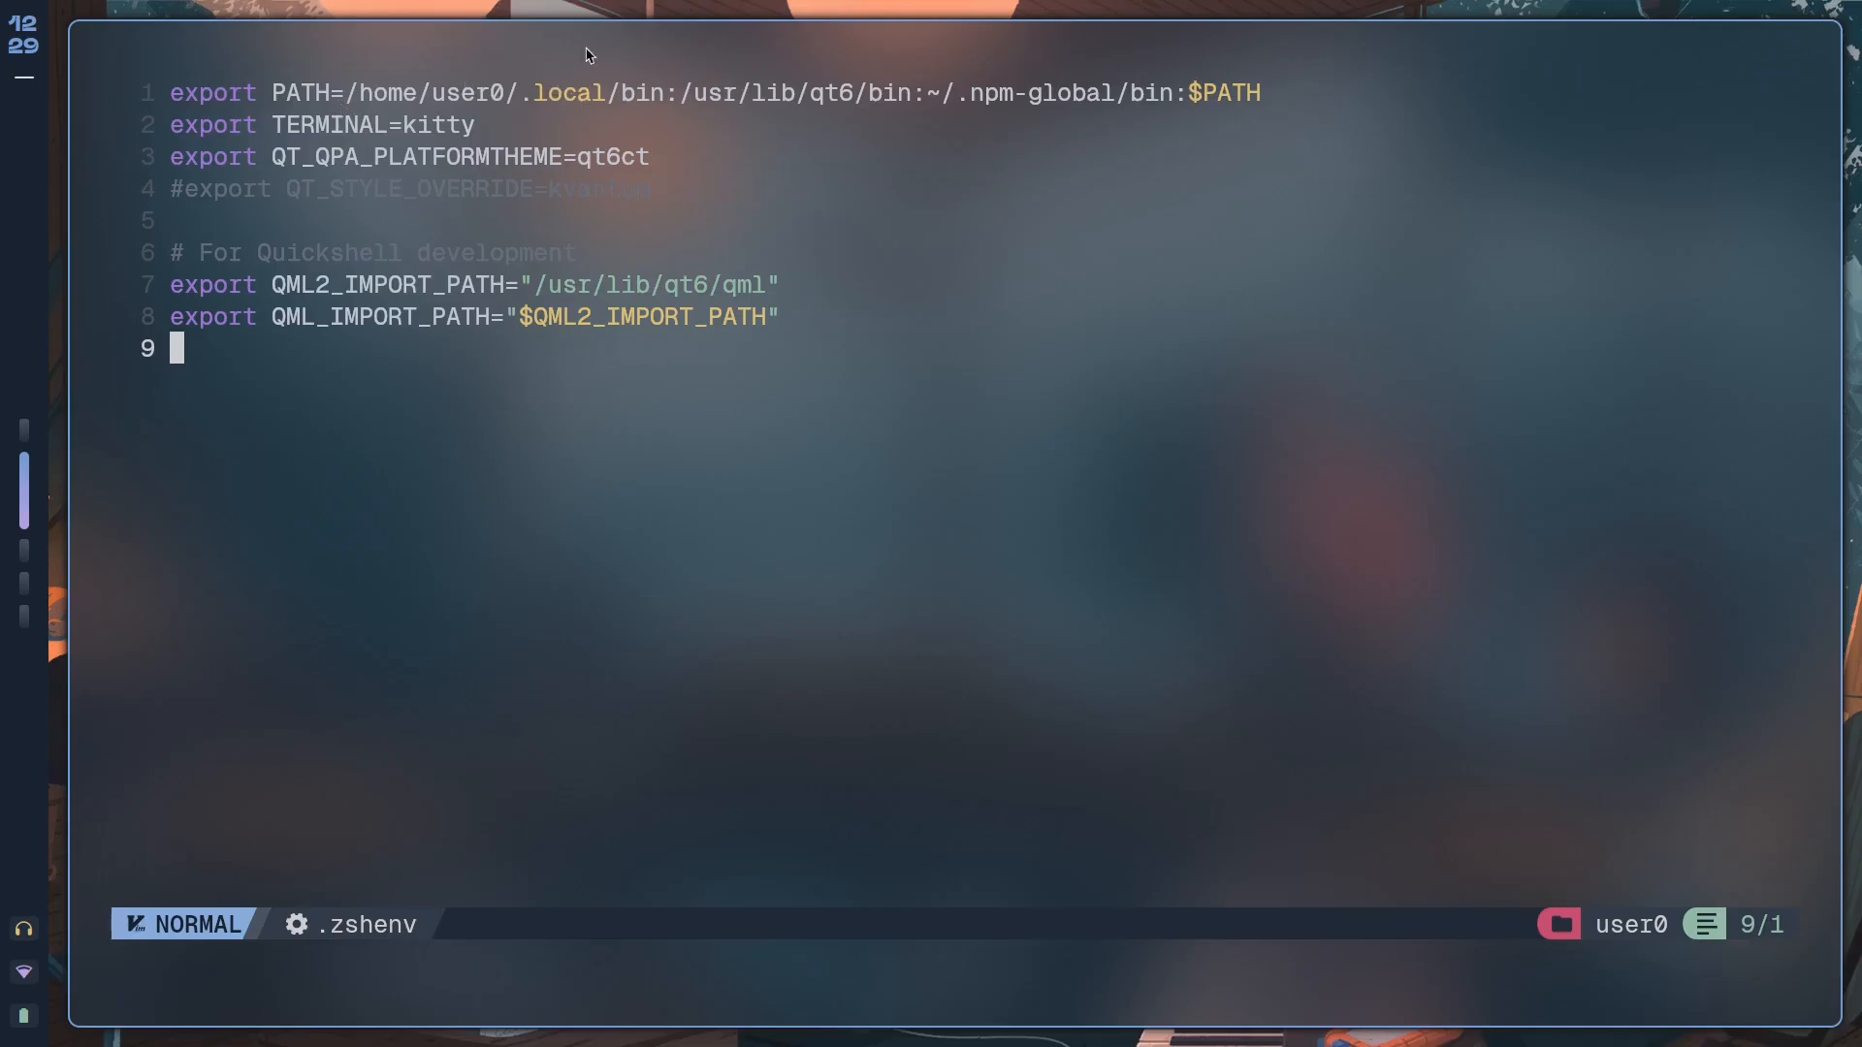
mouse_move(674, 96)
mouse_down()
mouse_move(1169, 93)
mouse_move(1101, 90)
mouse_up()
click(625, 458)
click(863, 424)
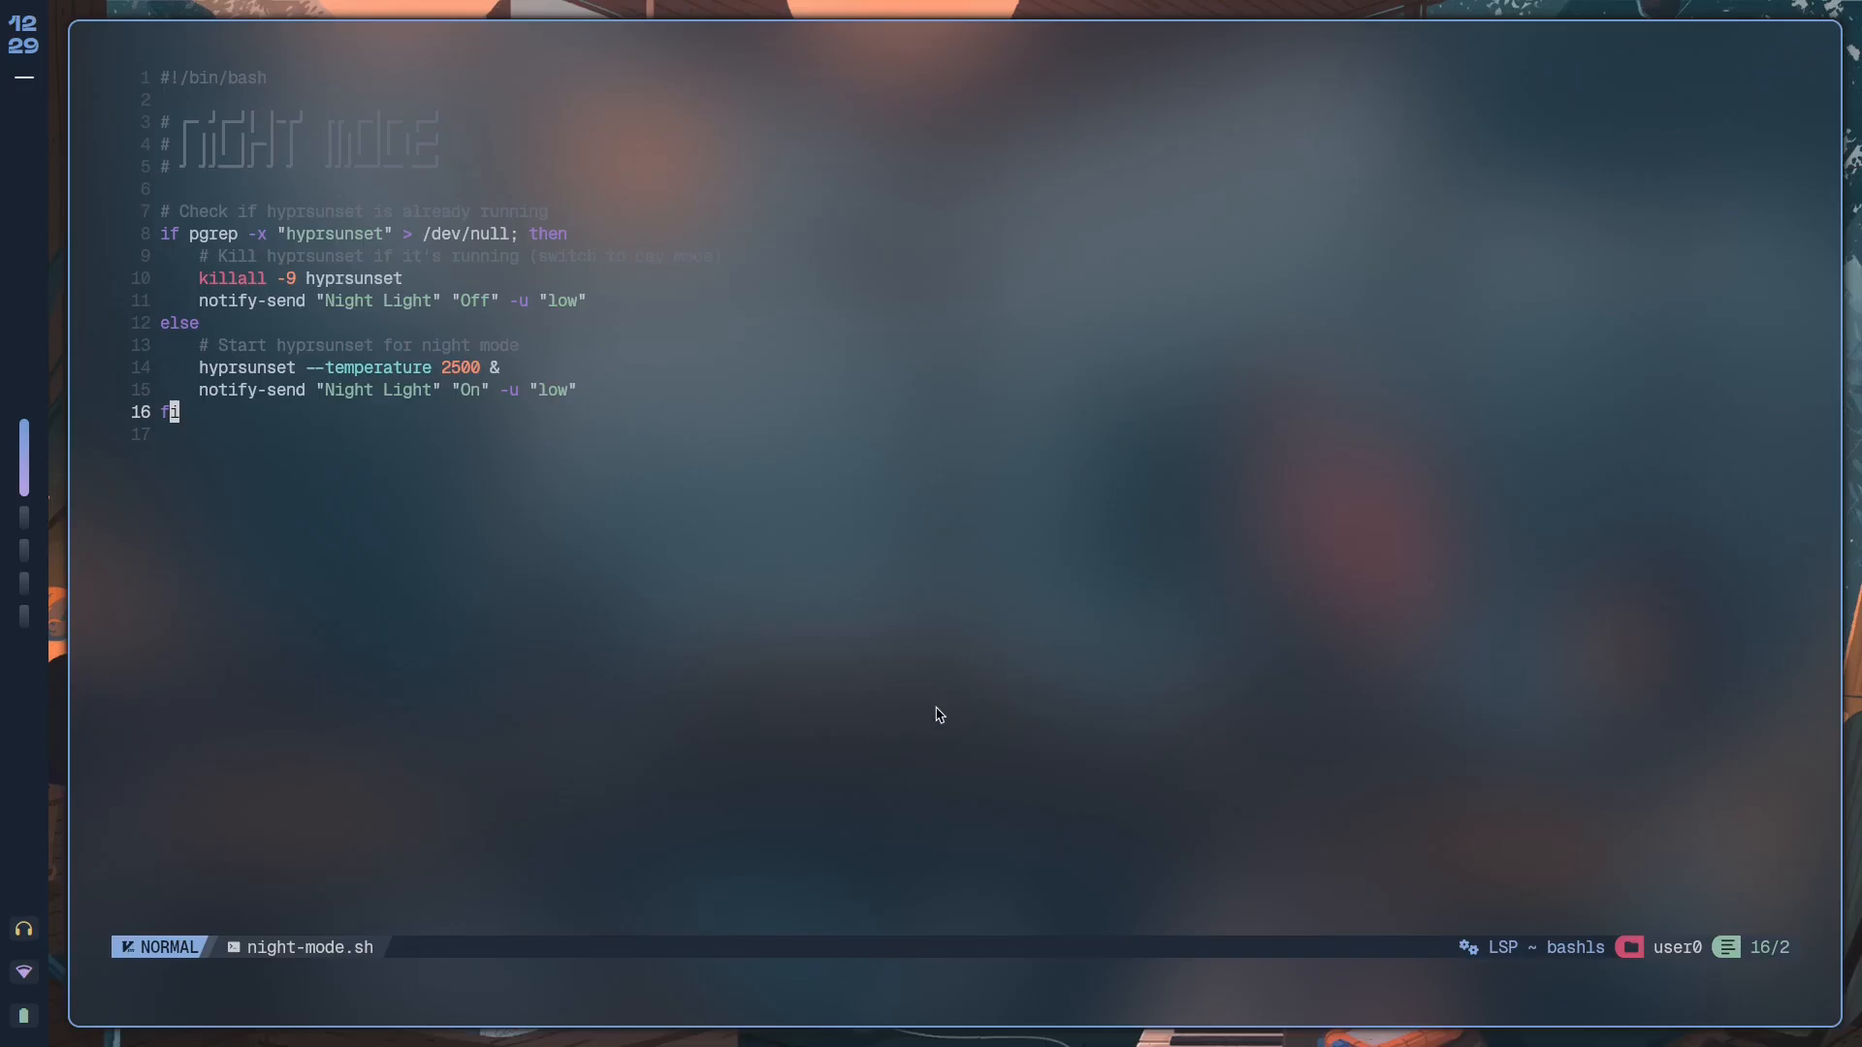
Close the side terminal so night-mode.sh fills the window, and enlarge the editor text.
key(super+Return)
text(./)
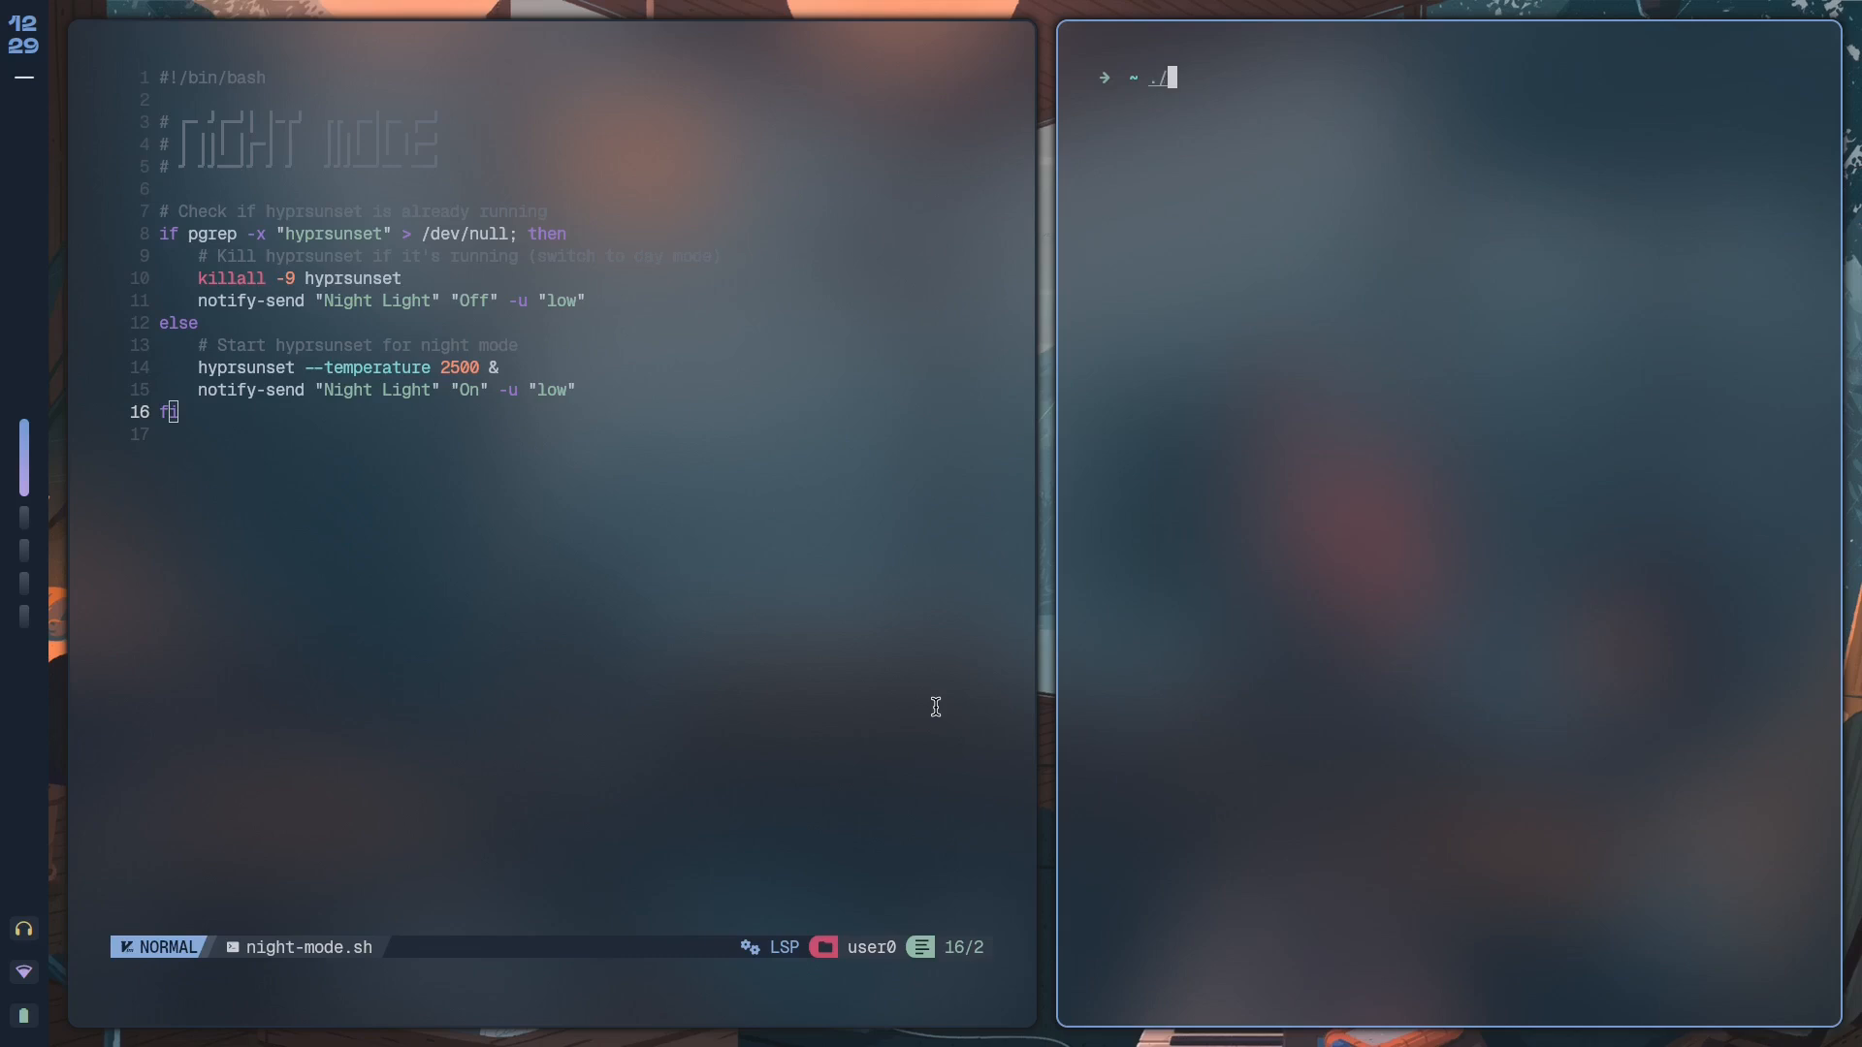
text(.local)
text(/bin)
key(super+q)
click(540, 554)
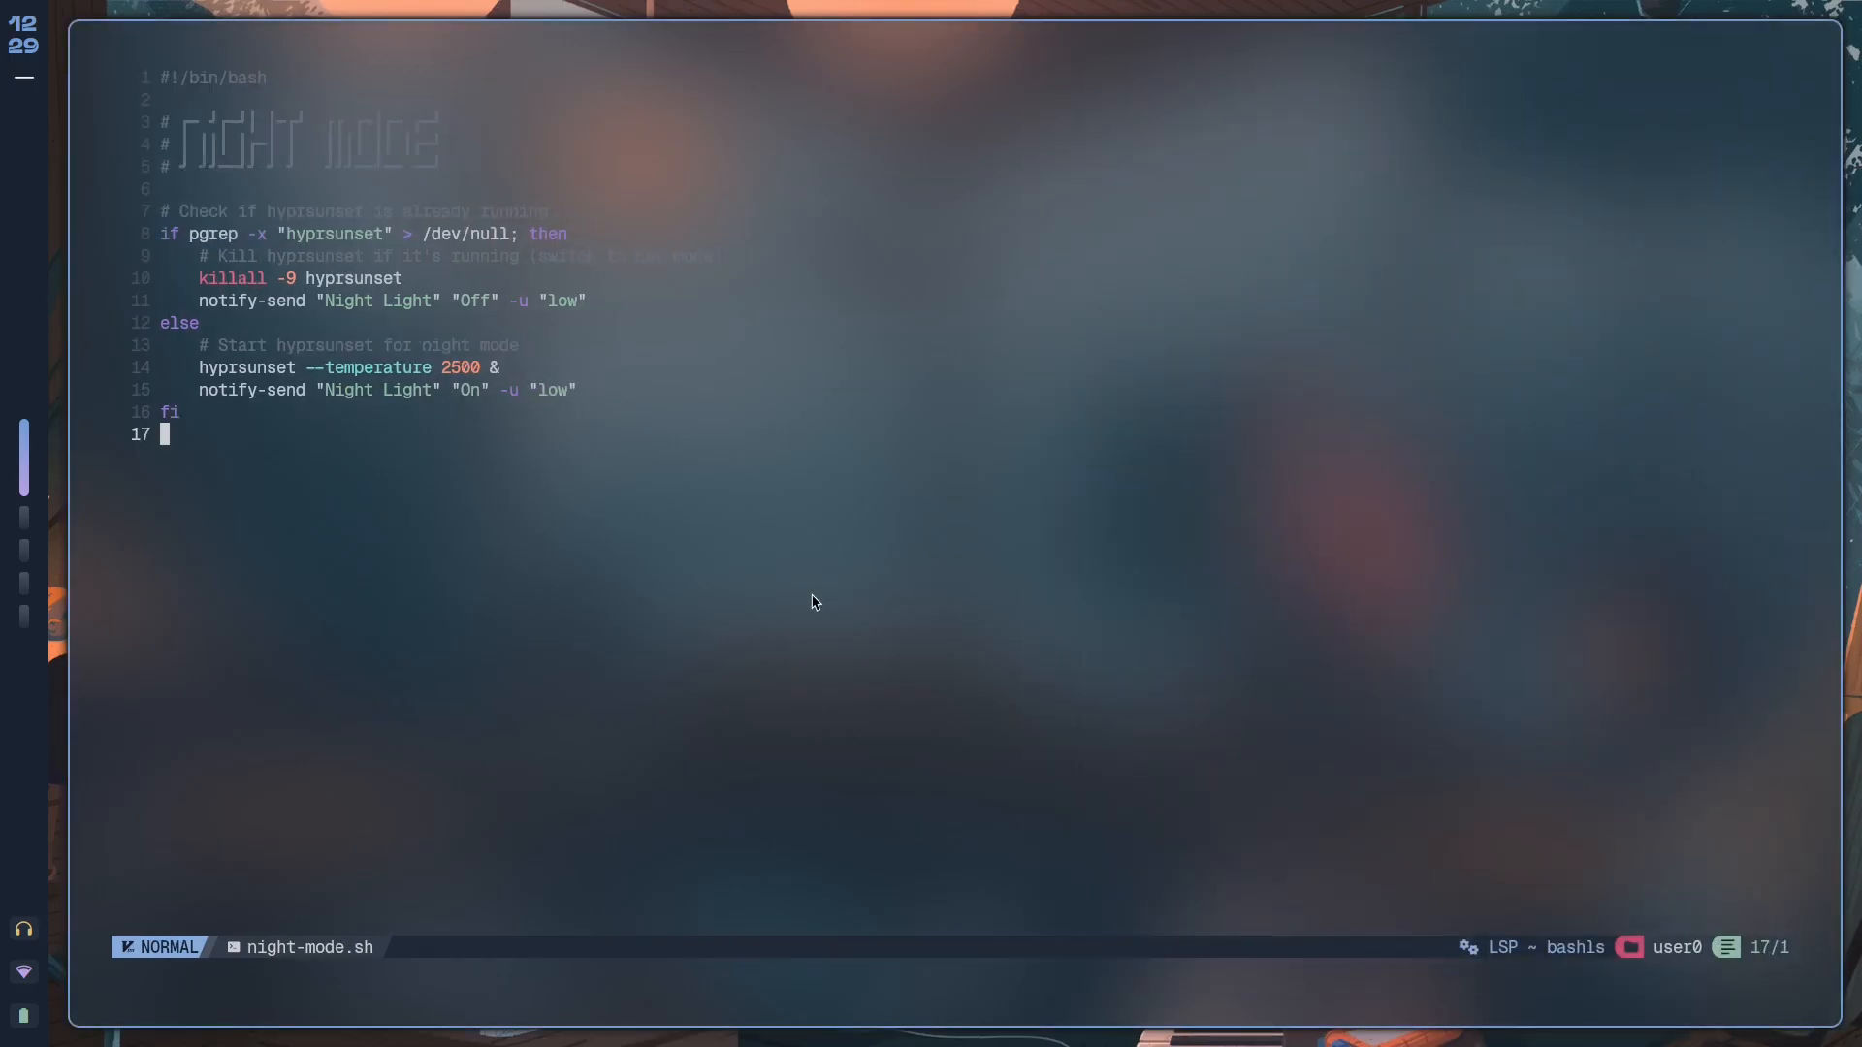
key(ctrl+plus)
Point out the NIGHT MODE header lines and the comment on line 7.
drag(619, 219, 185, 95)
click(459, 422)
click(520, 652)
drag(826, 286, 200, 286)
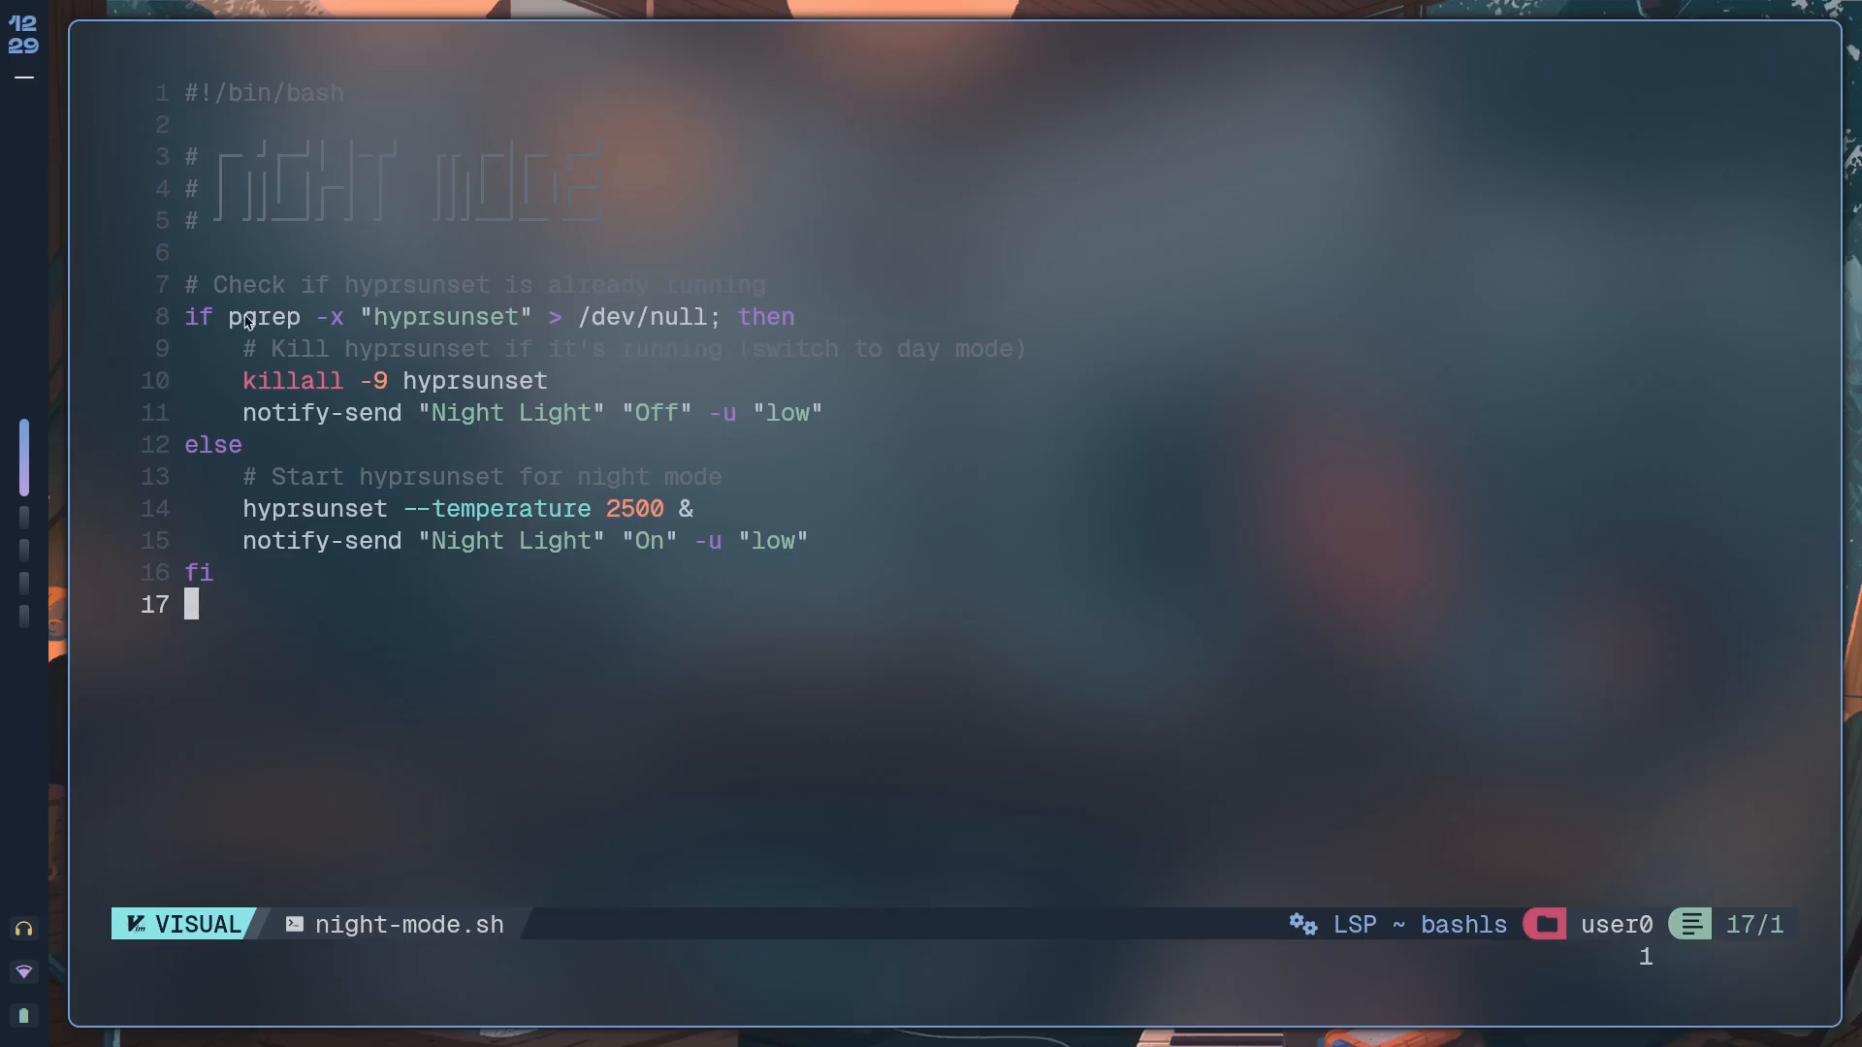
Run pgrep -x hyprsunset in a side terminal, first quoted and then without quotes.
drag(229, 318, 527, 315)
click(549, 413)
key(super+Return)
text(pkl)
key(BackSpace)
key(BackSpace)
key(BackSpace)
text(pgrep -x "hyprsunset")
key(Return)
key(Up)
key(BackSpace)
key(ctrl+Left)
key(BackSpace)
key(Return)
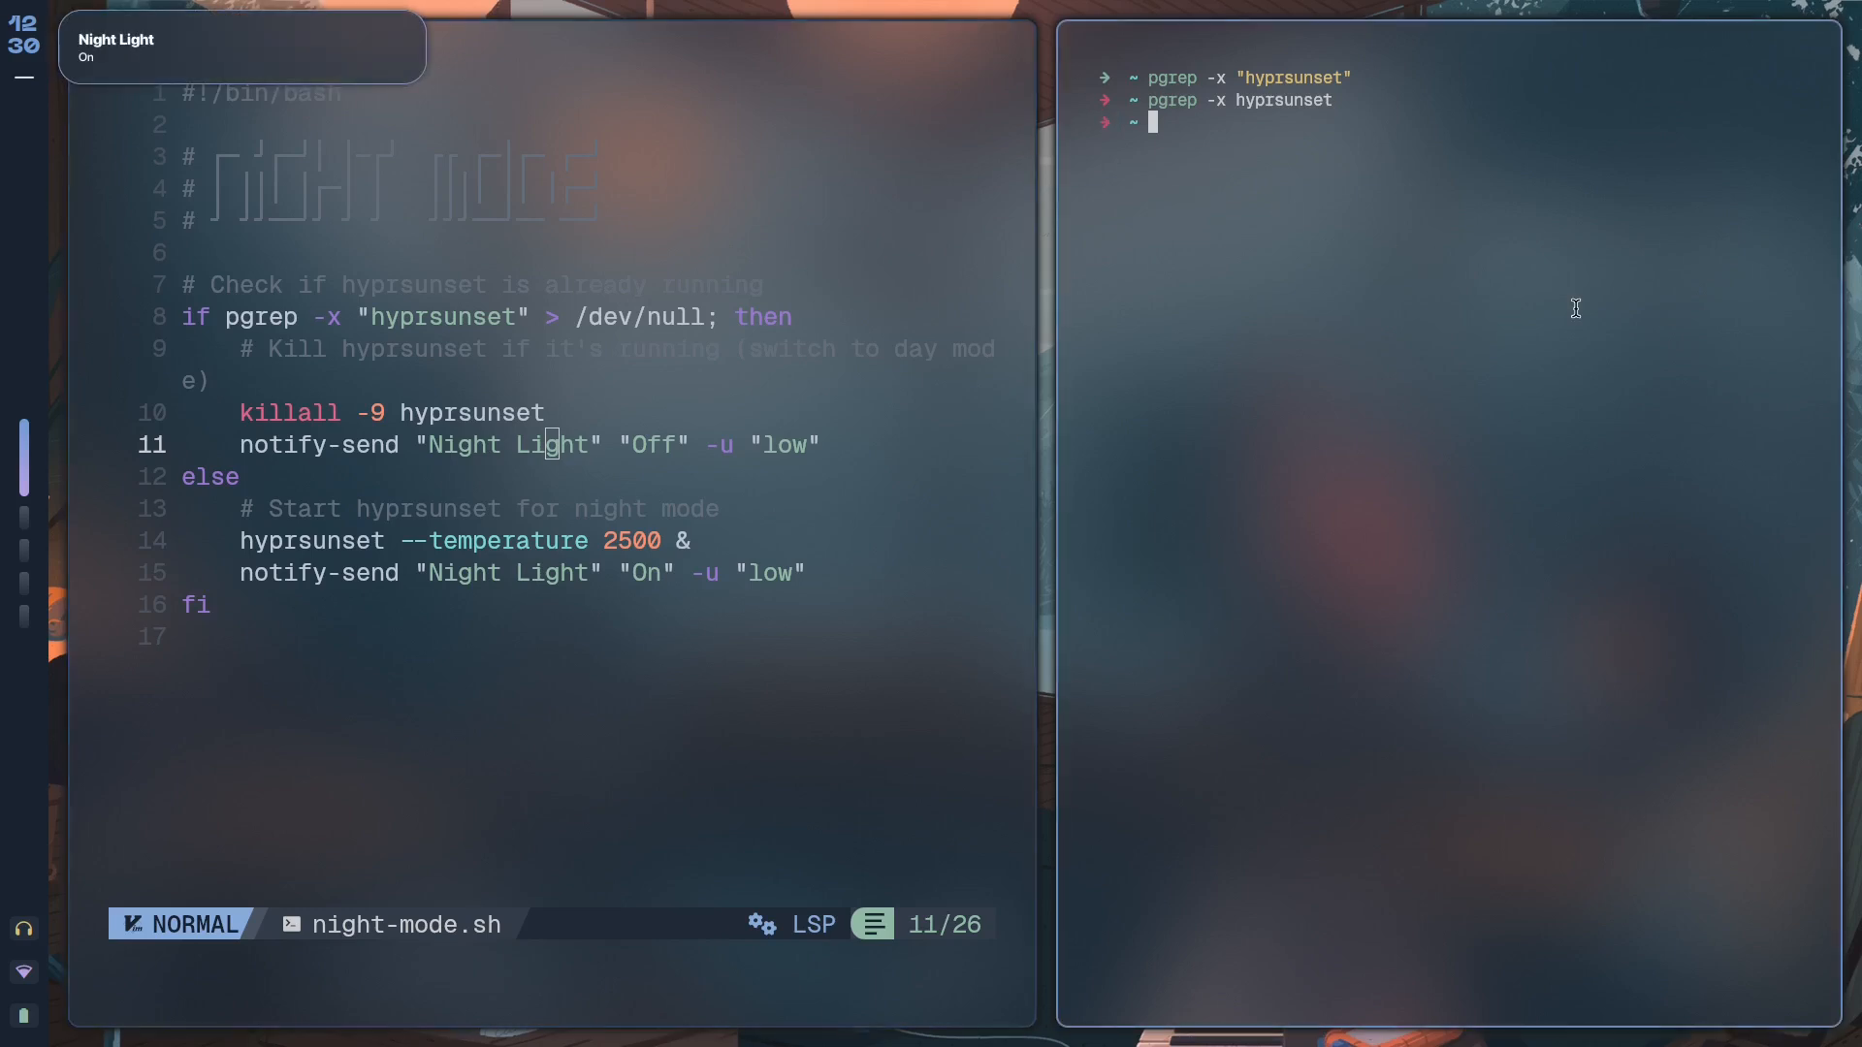
Show pgrep printing the PID with night mode on, then exit status 1 after toggling it off with mainMod+N.
key(Up)
key(Return)
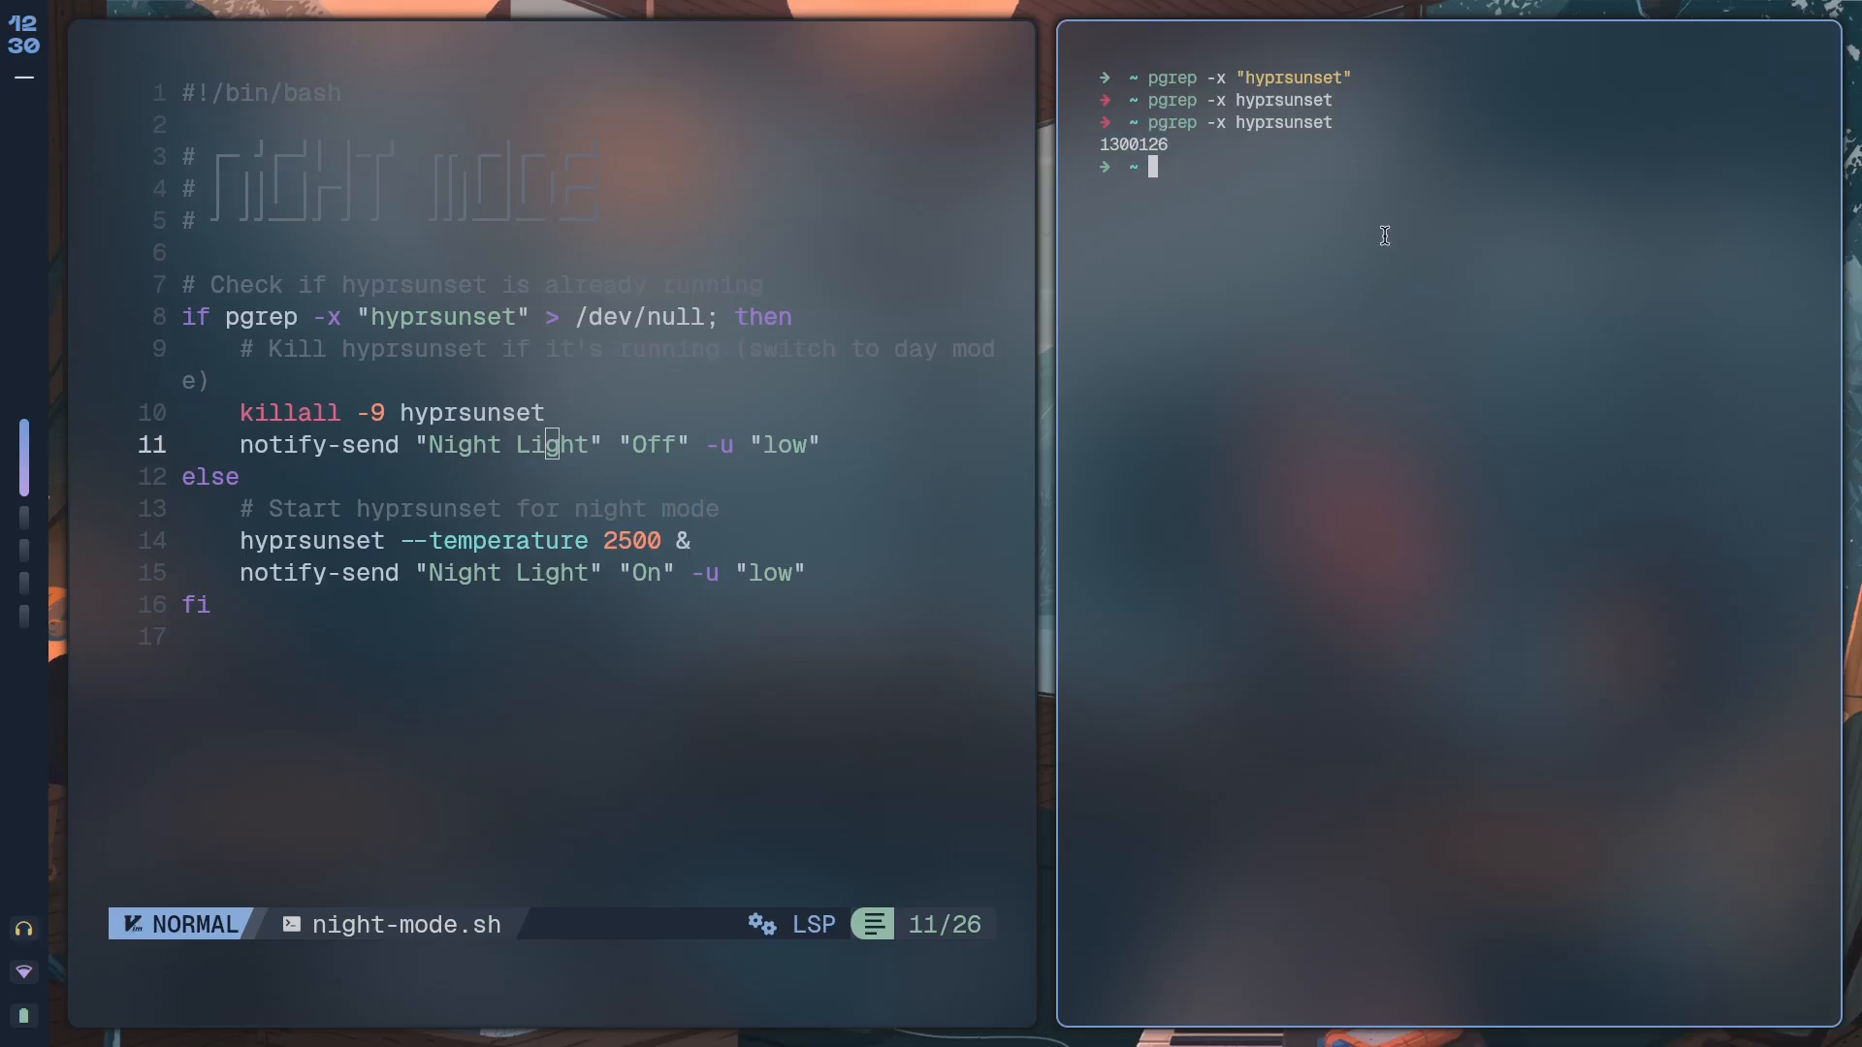
key(super+n)
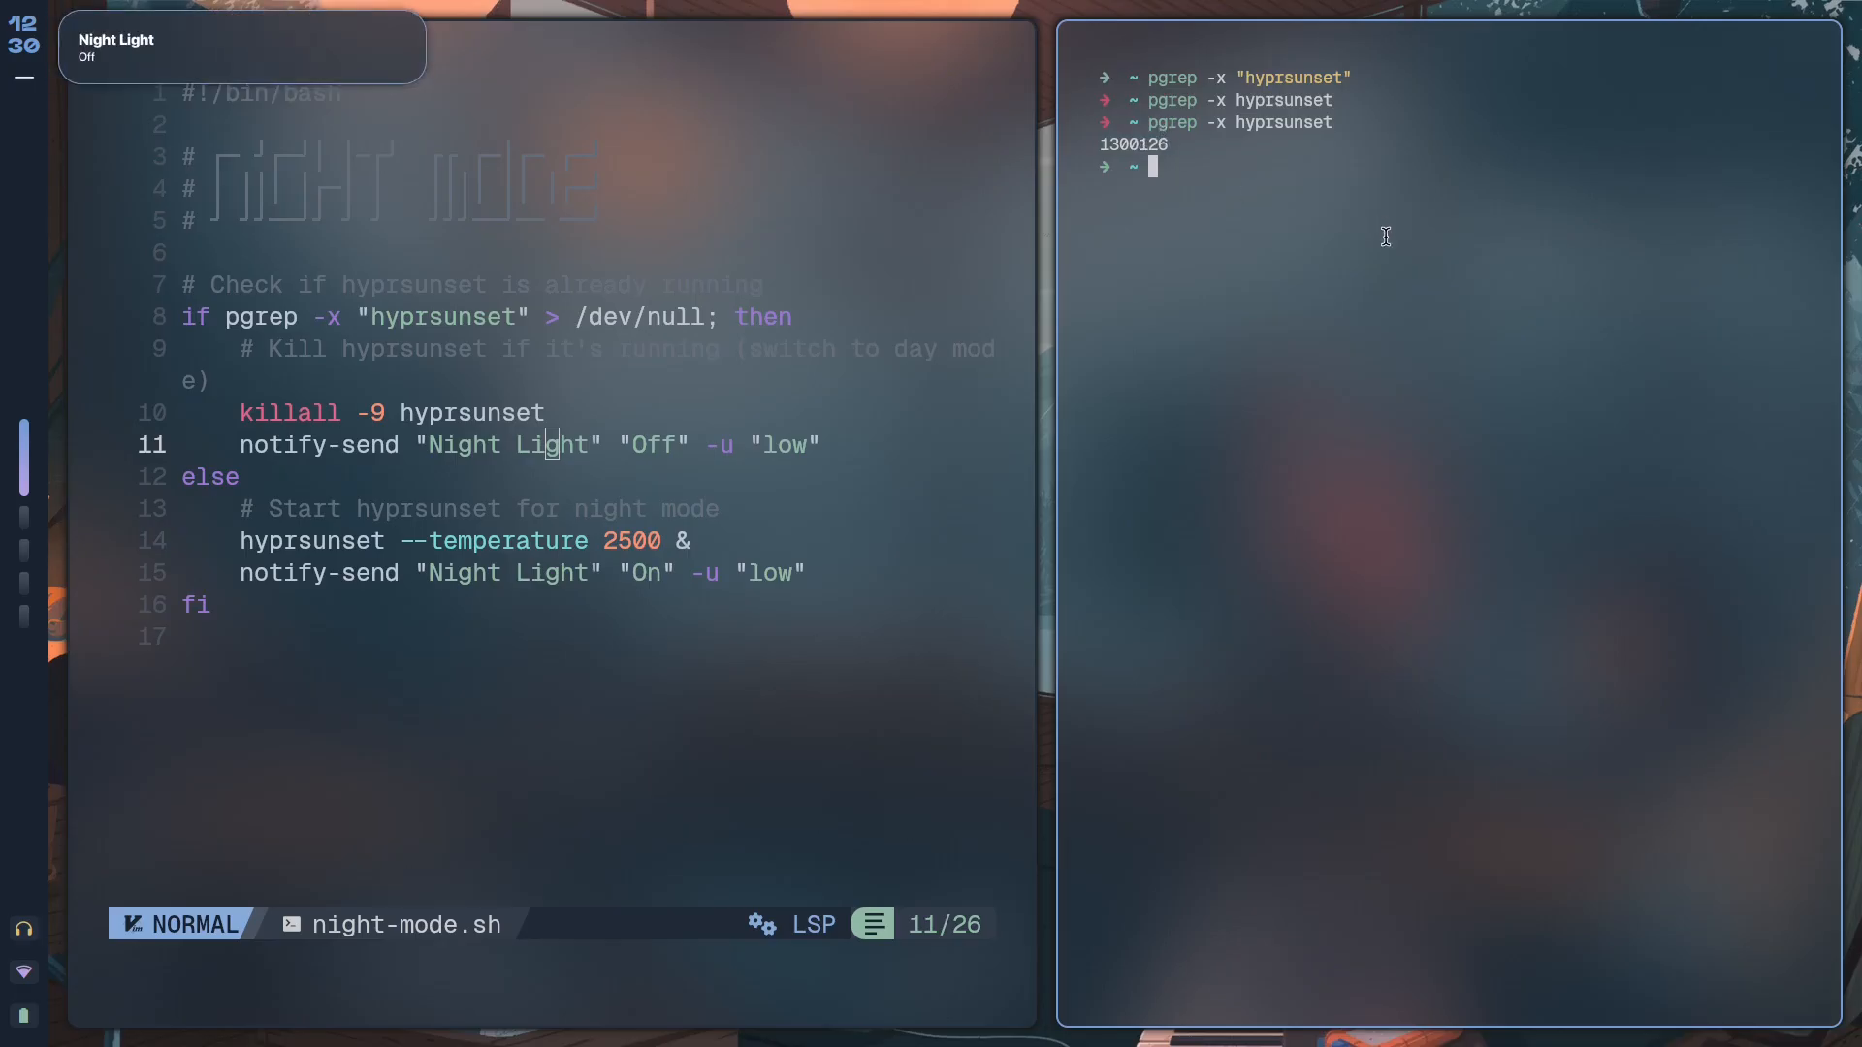
key(Up)
key(Return)
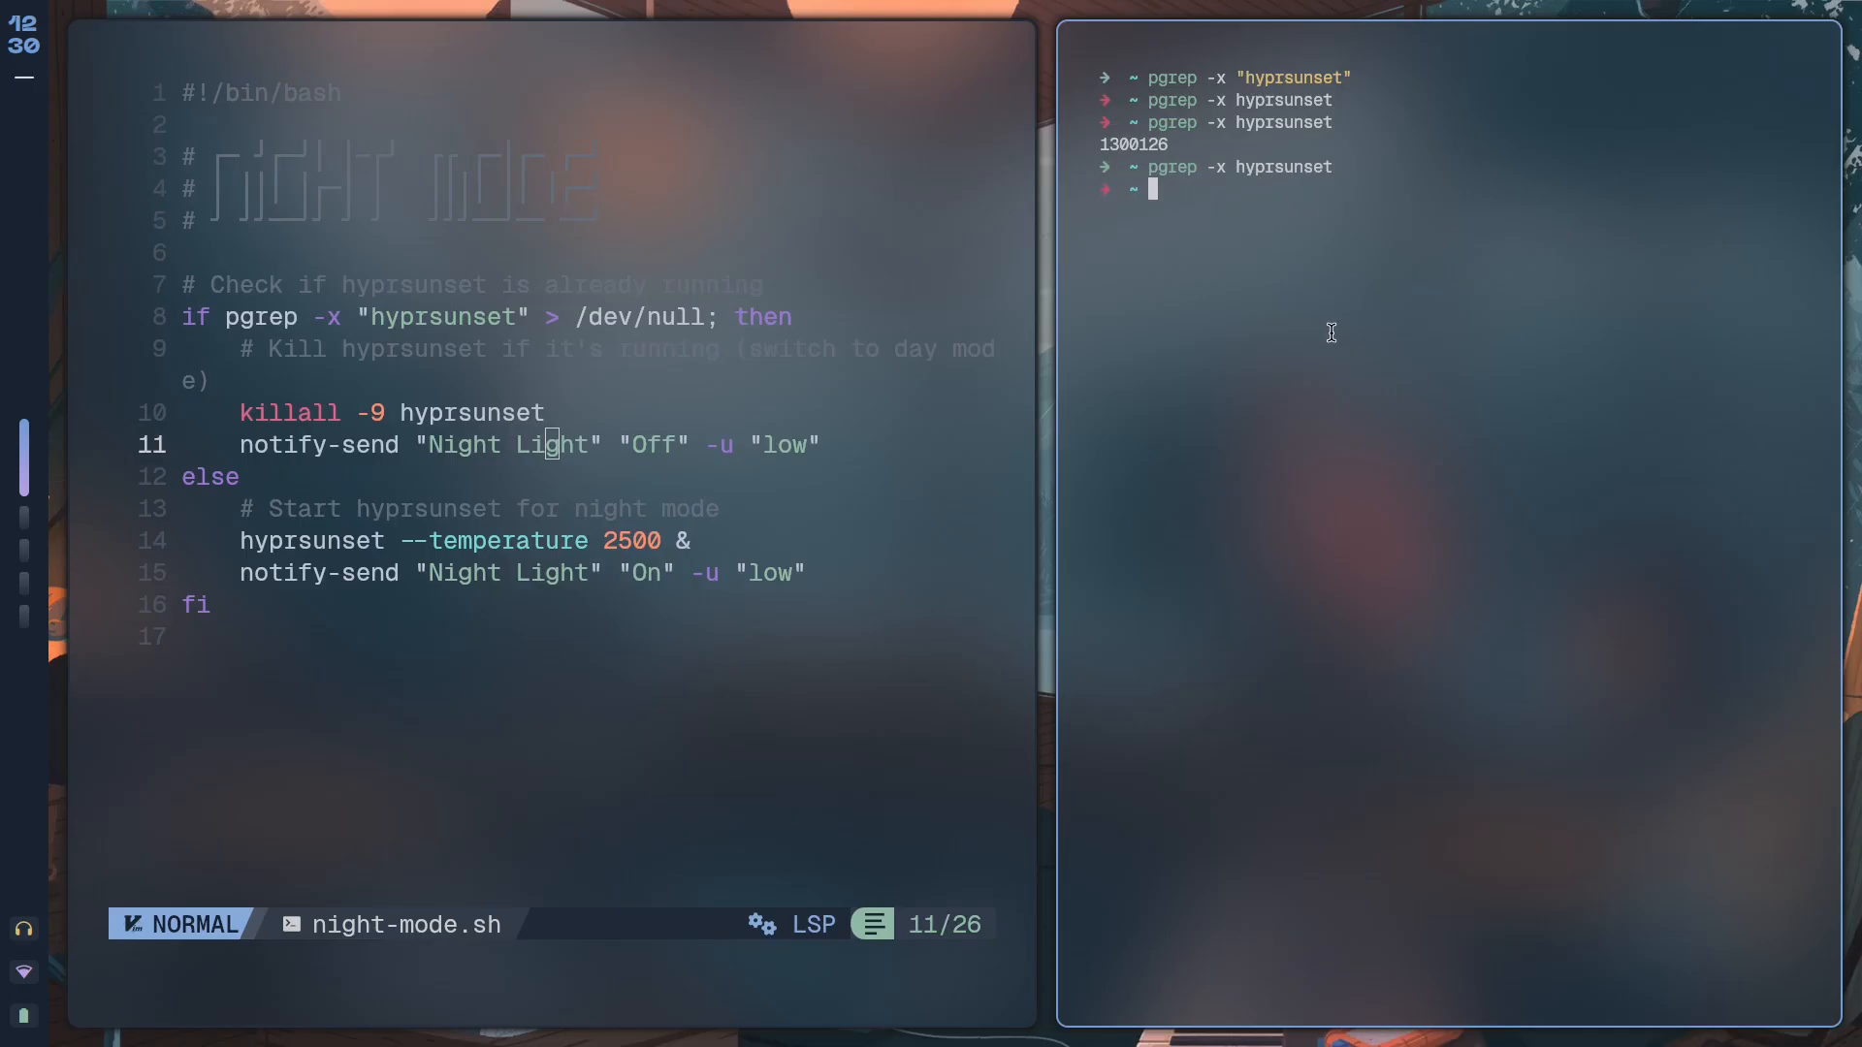
text(echo $?)
key(Return)
Toggle night mode back on and show pgrep returning a new PID with exit status 0.
key(super+n)
key(Up)
key(Up)
key(Return)
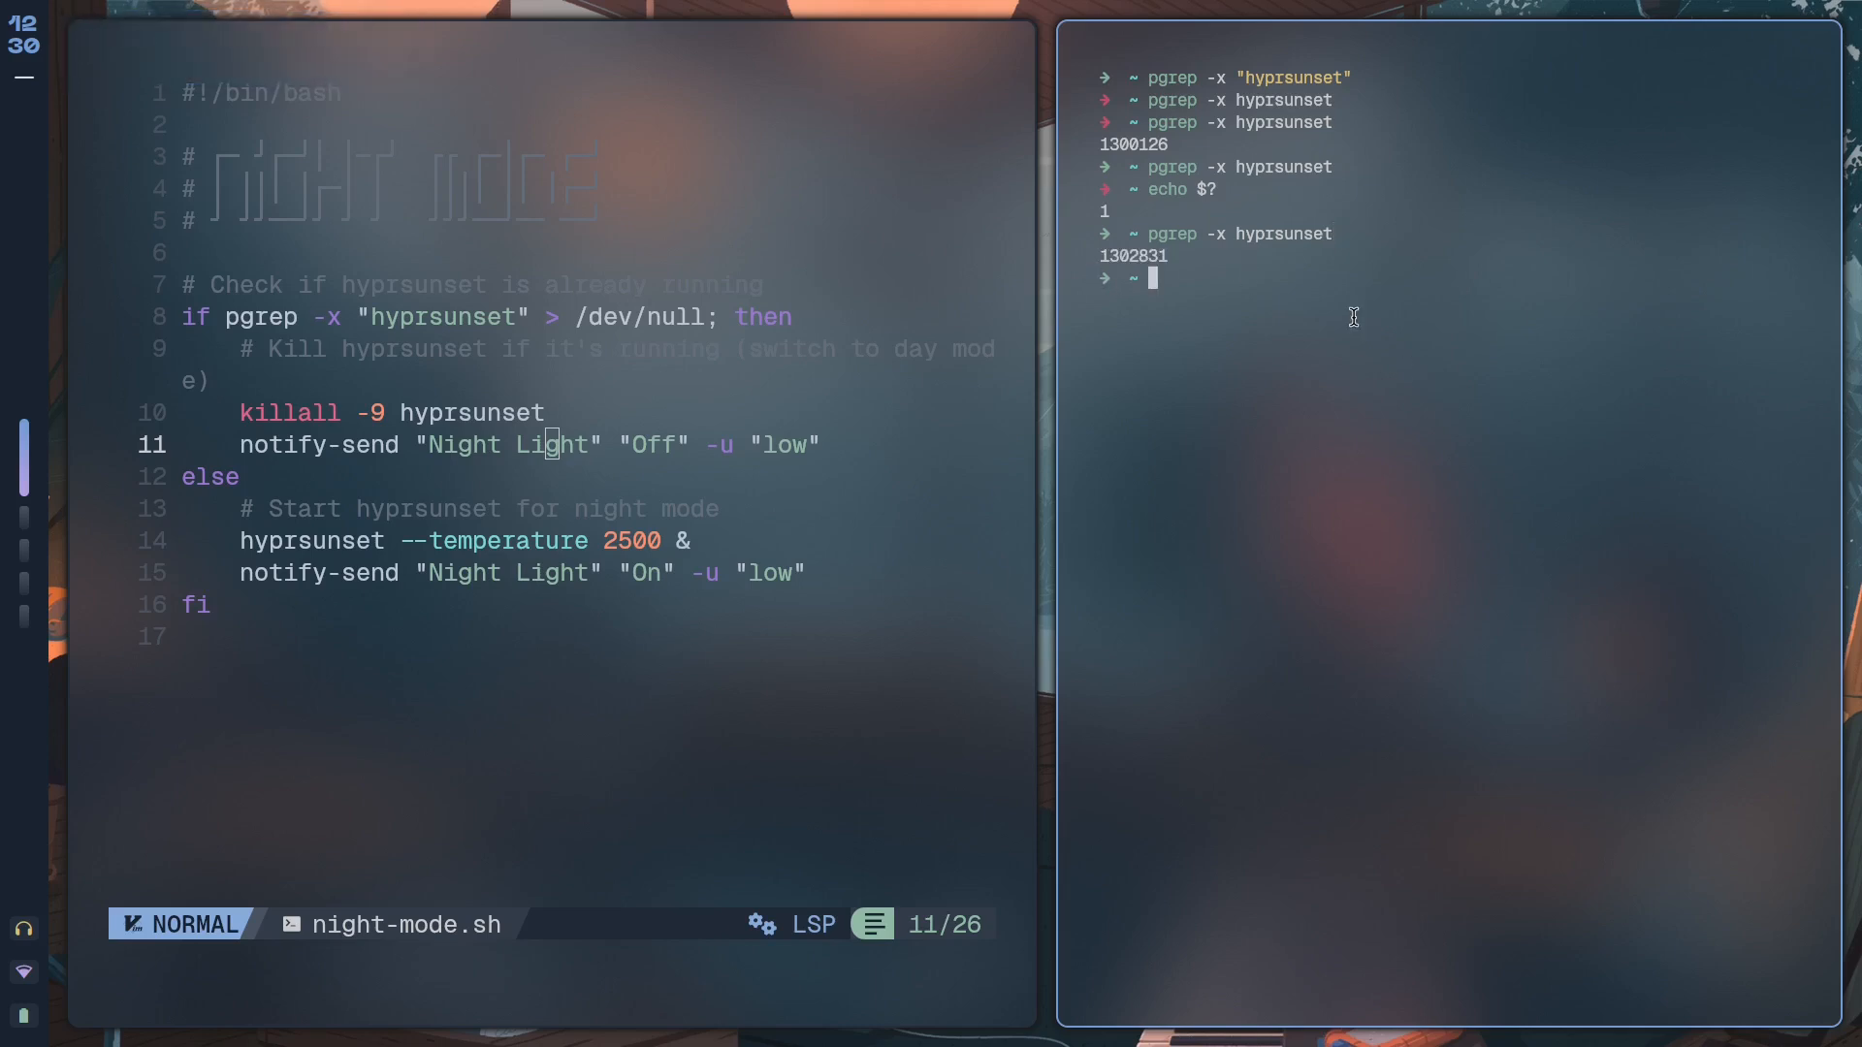
key(Up)
key(Up)
key(Return)
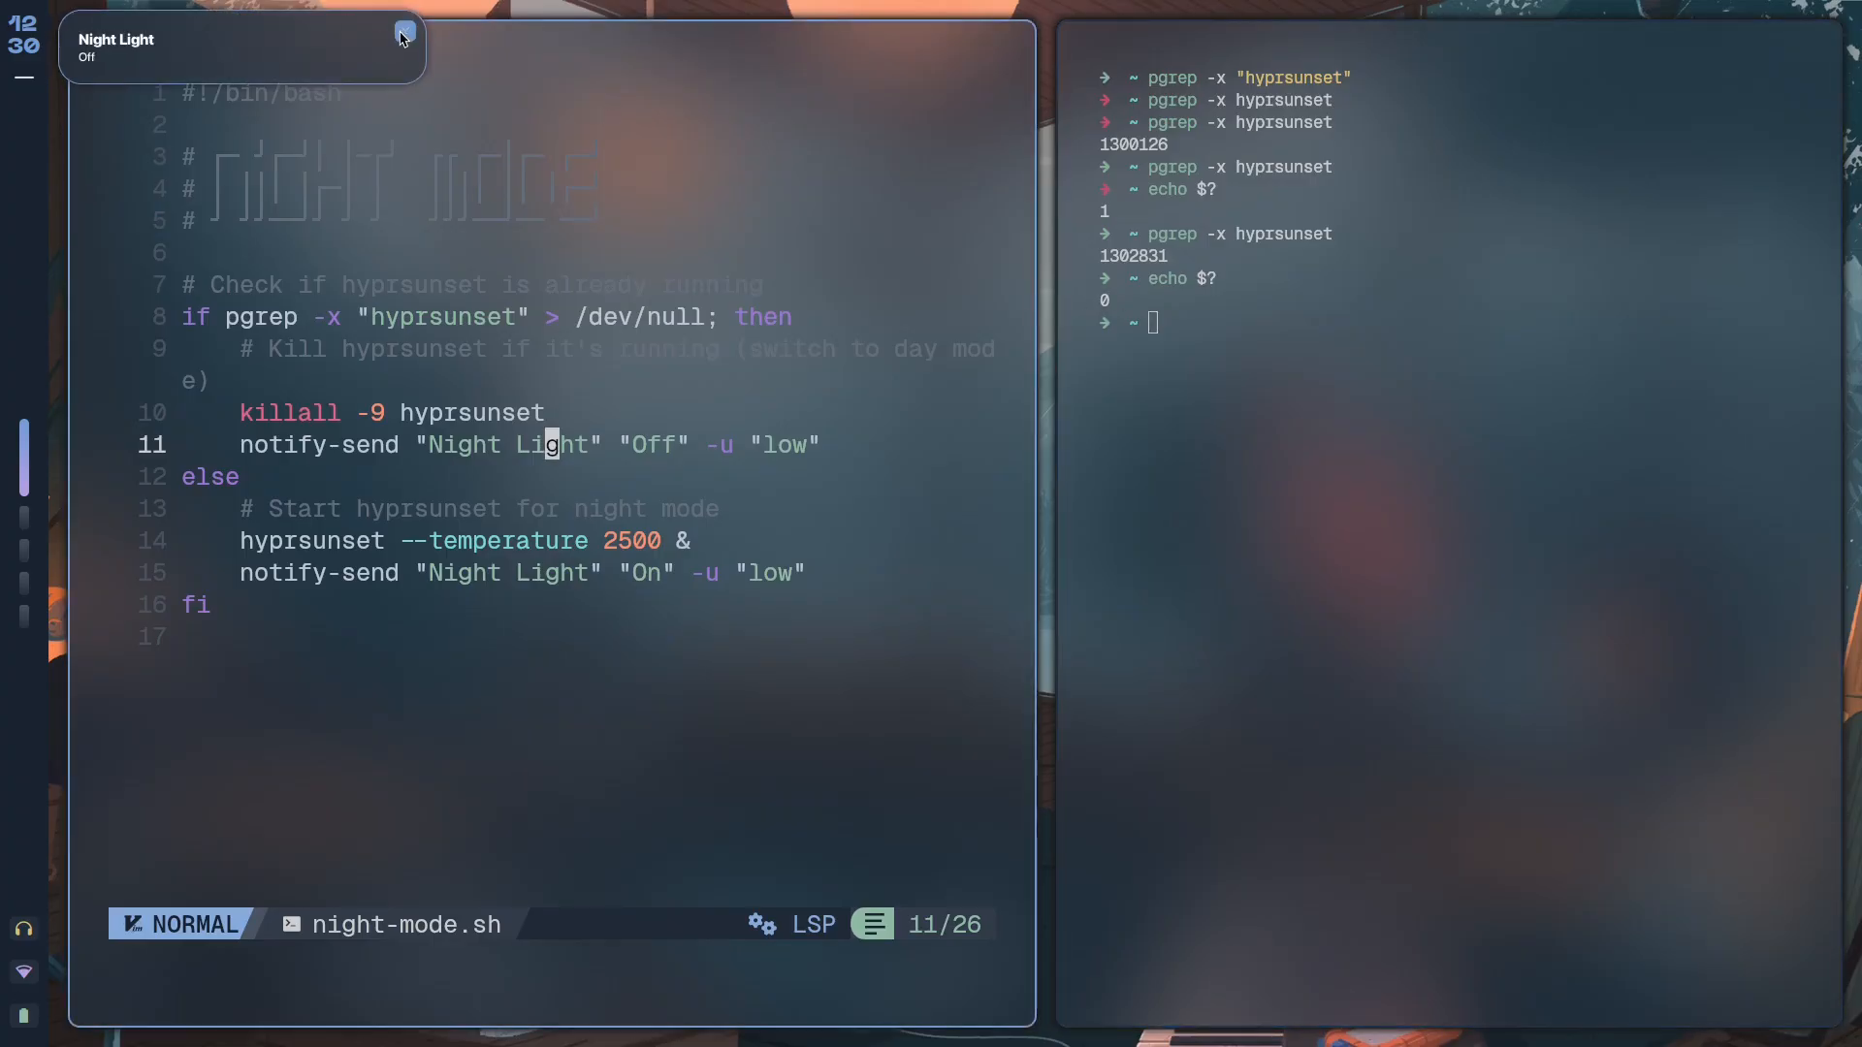
click(405, 39)
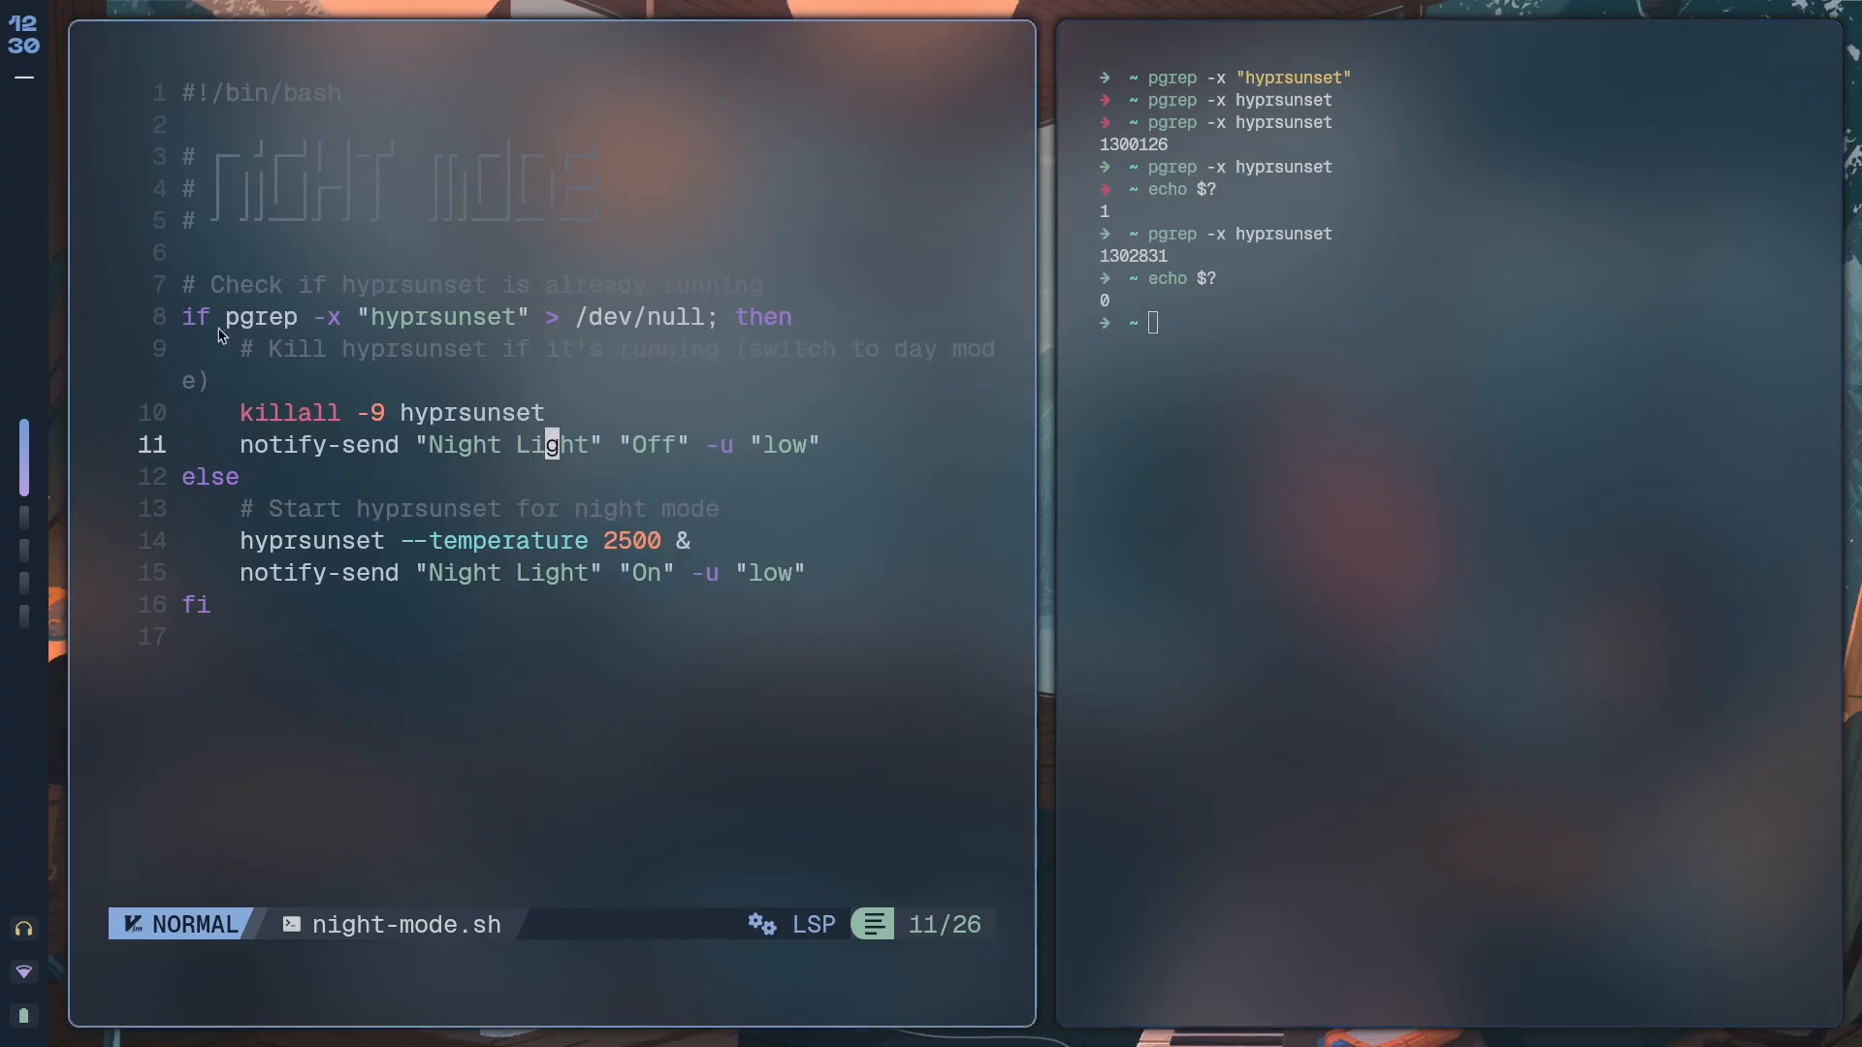
Point out the > /dev/null redirect in the pgrep condition on line 8 and clear the terminal.
drag(229, 326, 540, 317)
key(Escape)
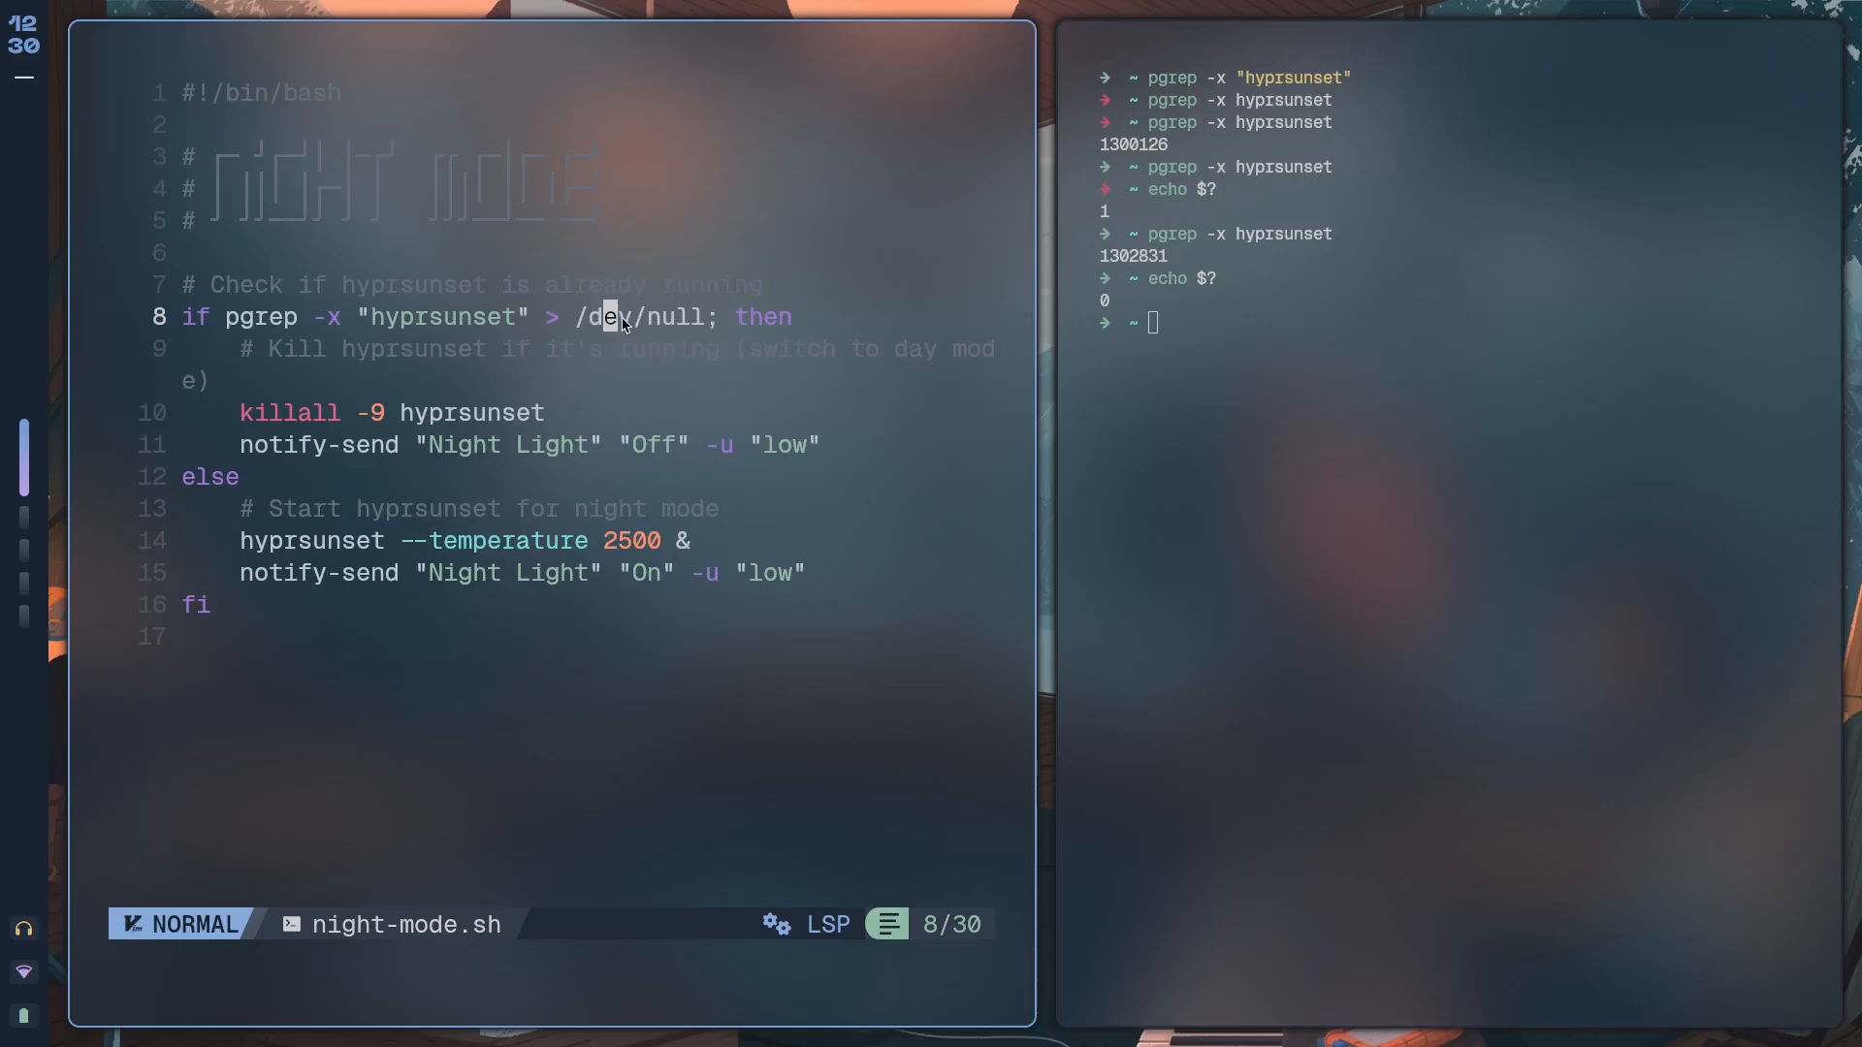
click(551, 320)
click(576, 320)
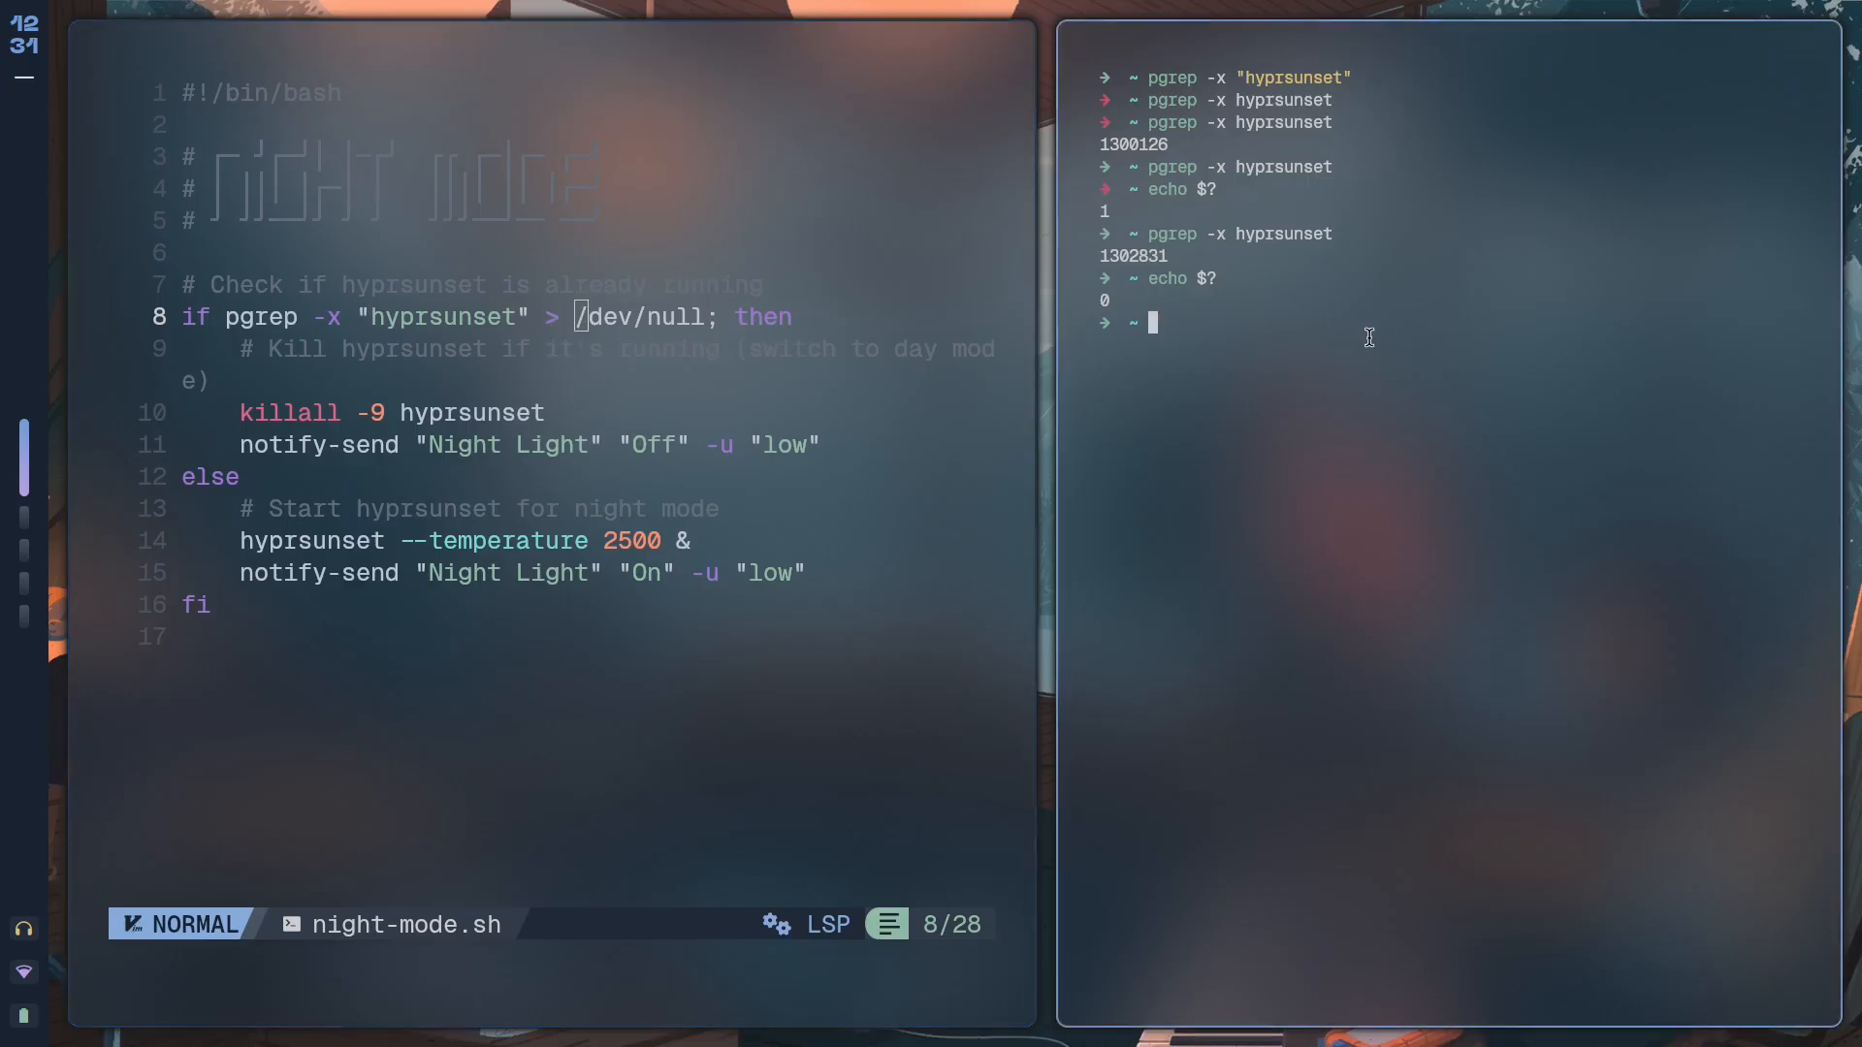
key(ctrl+l)
text(echo "hello")
Run echo "hello" printing hello, then rerun it with > /dev/null printing nothing.
key(Return)
key(Up)
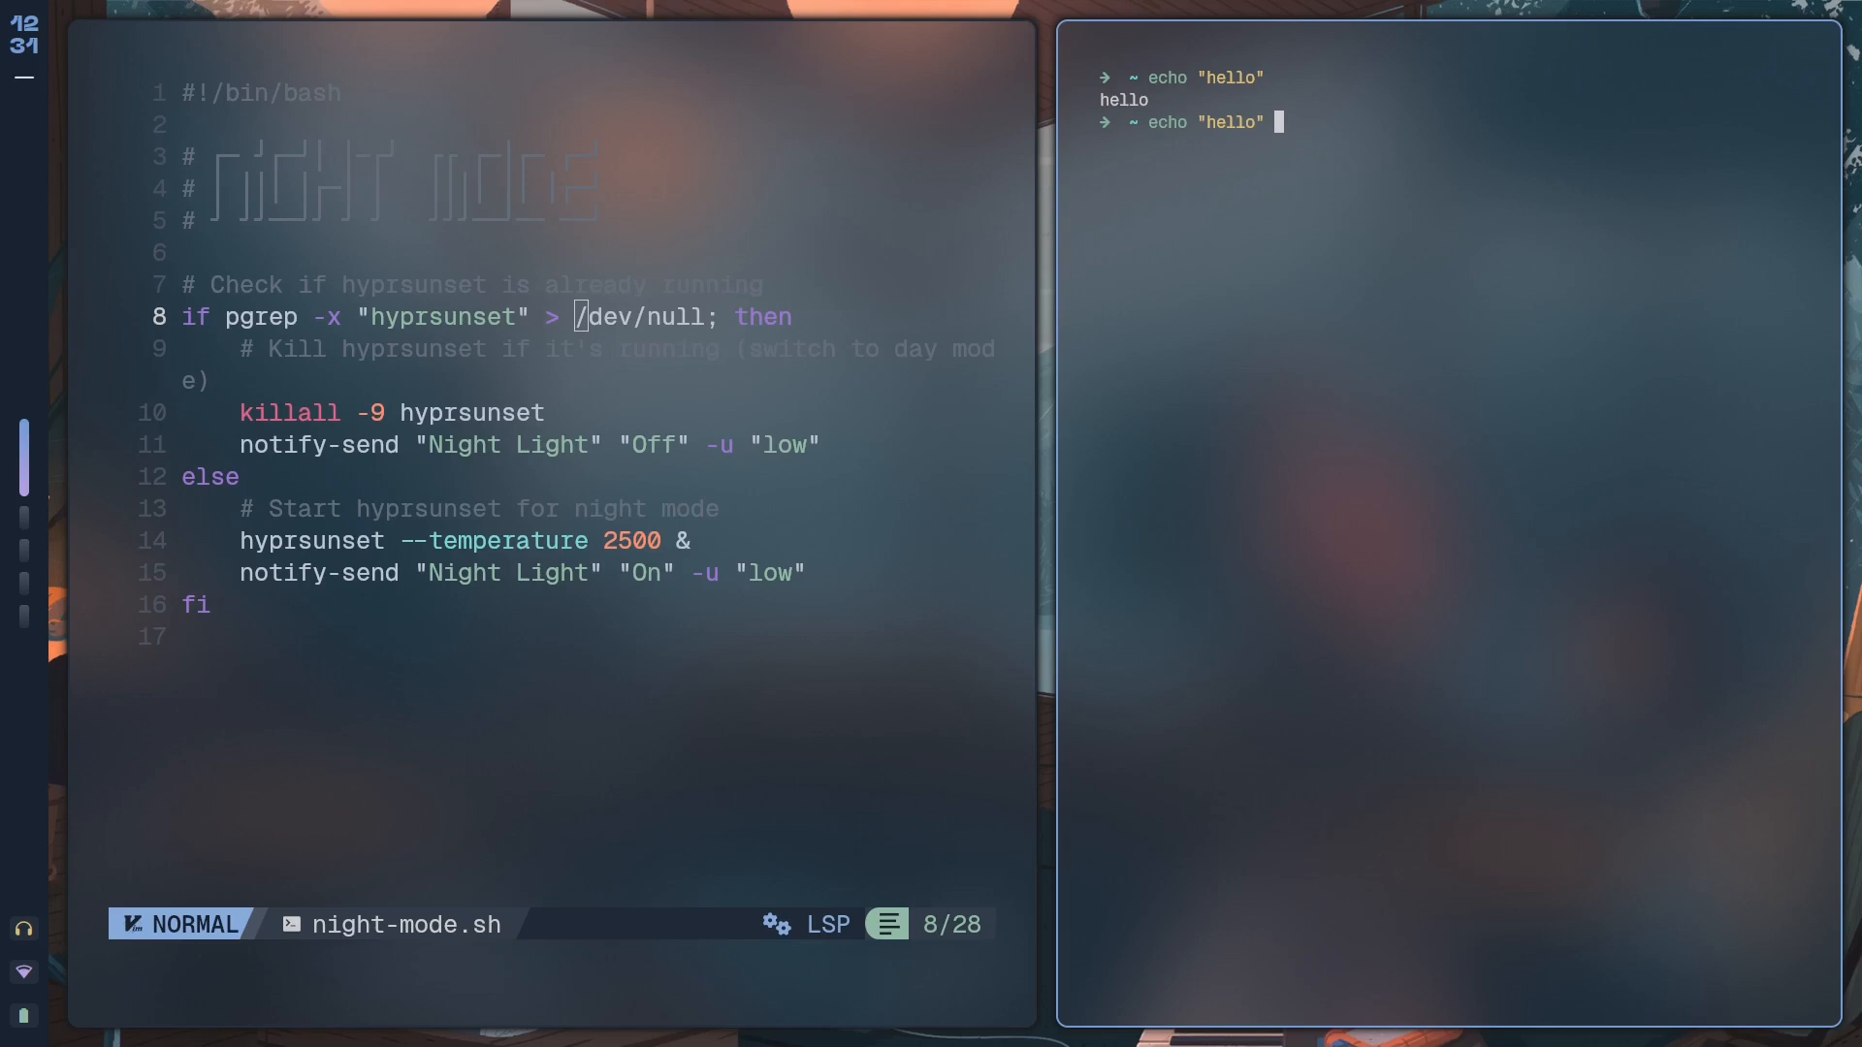
text(>)
text( /debv/)
key(BackSpace)
key(BackSpace)
key(BackSpace)
text(v/null)
key(Return)
text(echo "hello" 2>)
Run echo "hello" 2>&1 /dev/null, which prints "hello /dev/null", then abandon the recalled command.
key(BackSpace)
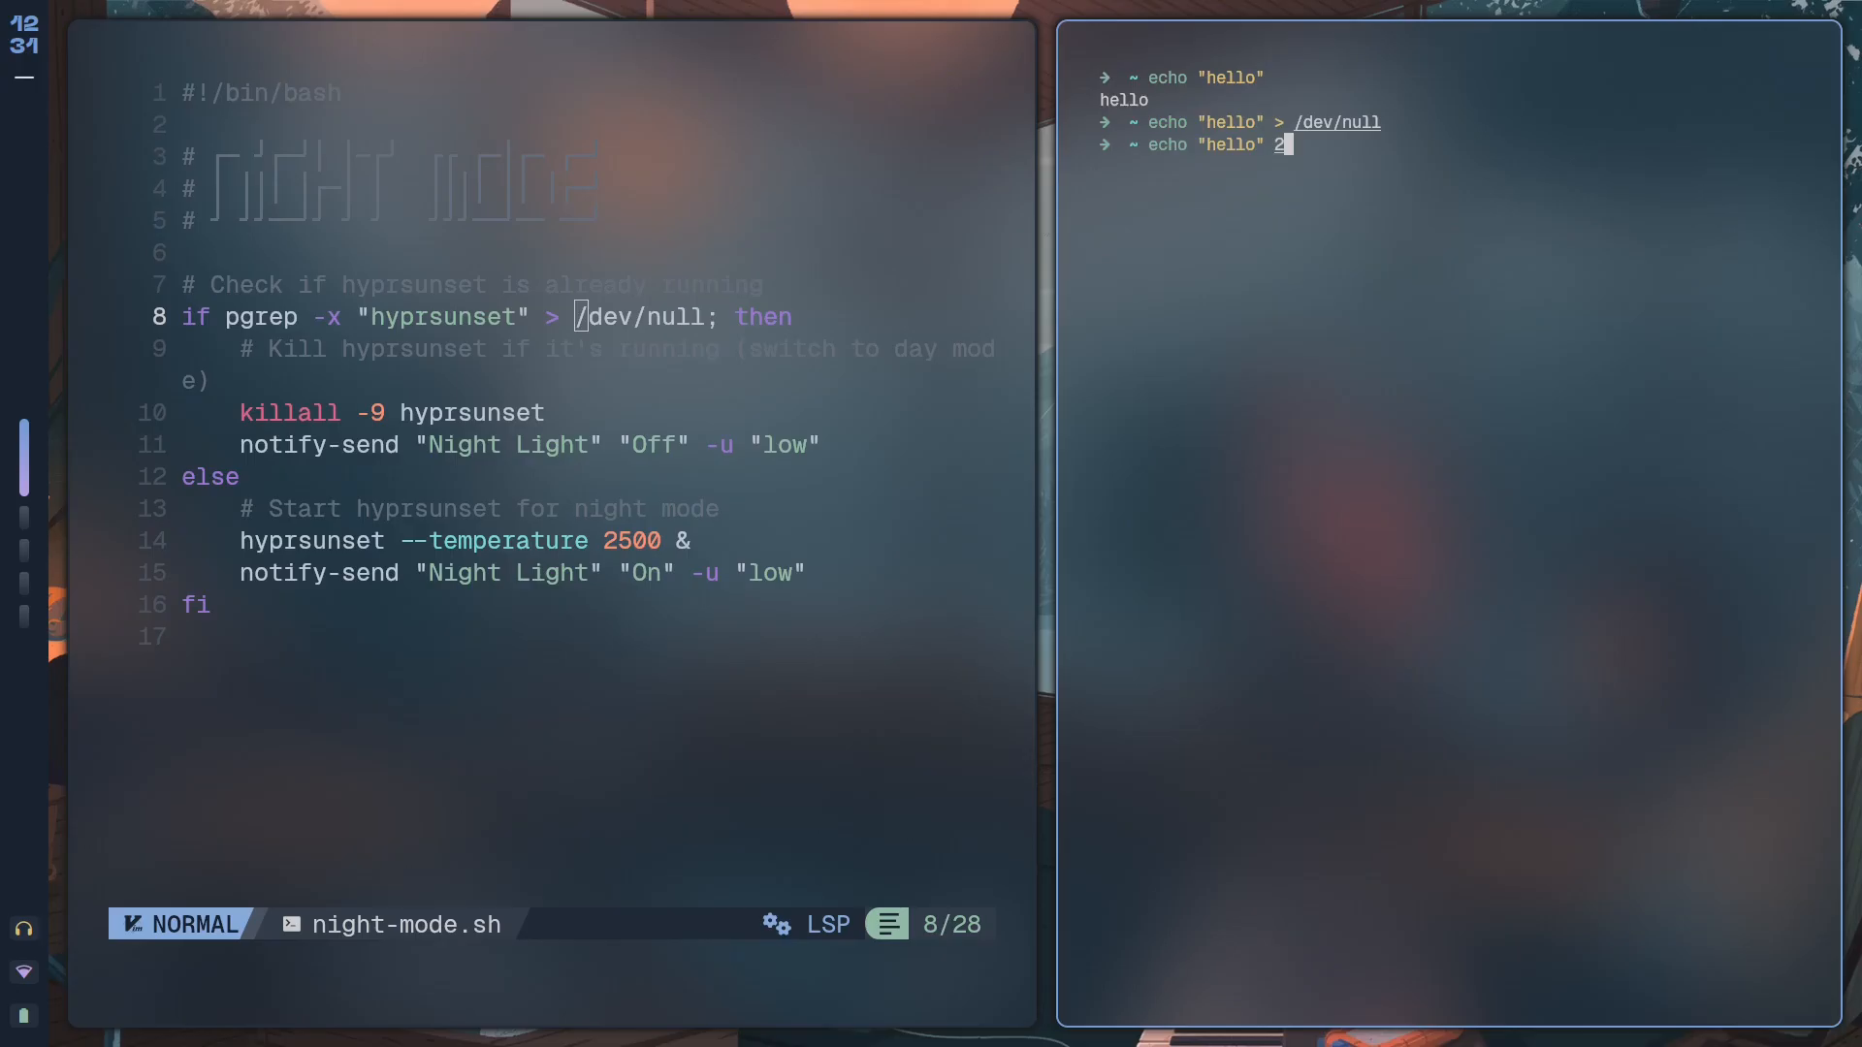
text(>&1)
text( /dev/nul)
text(l)
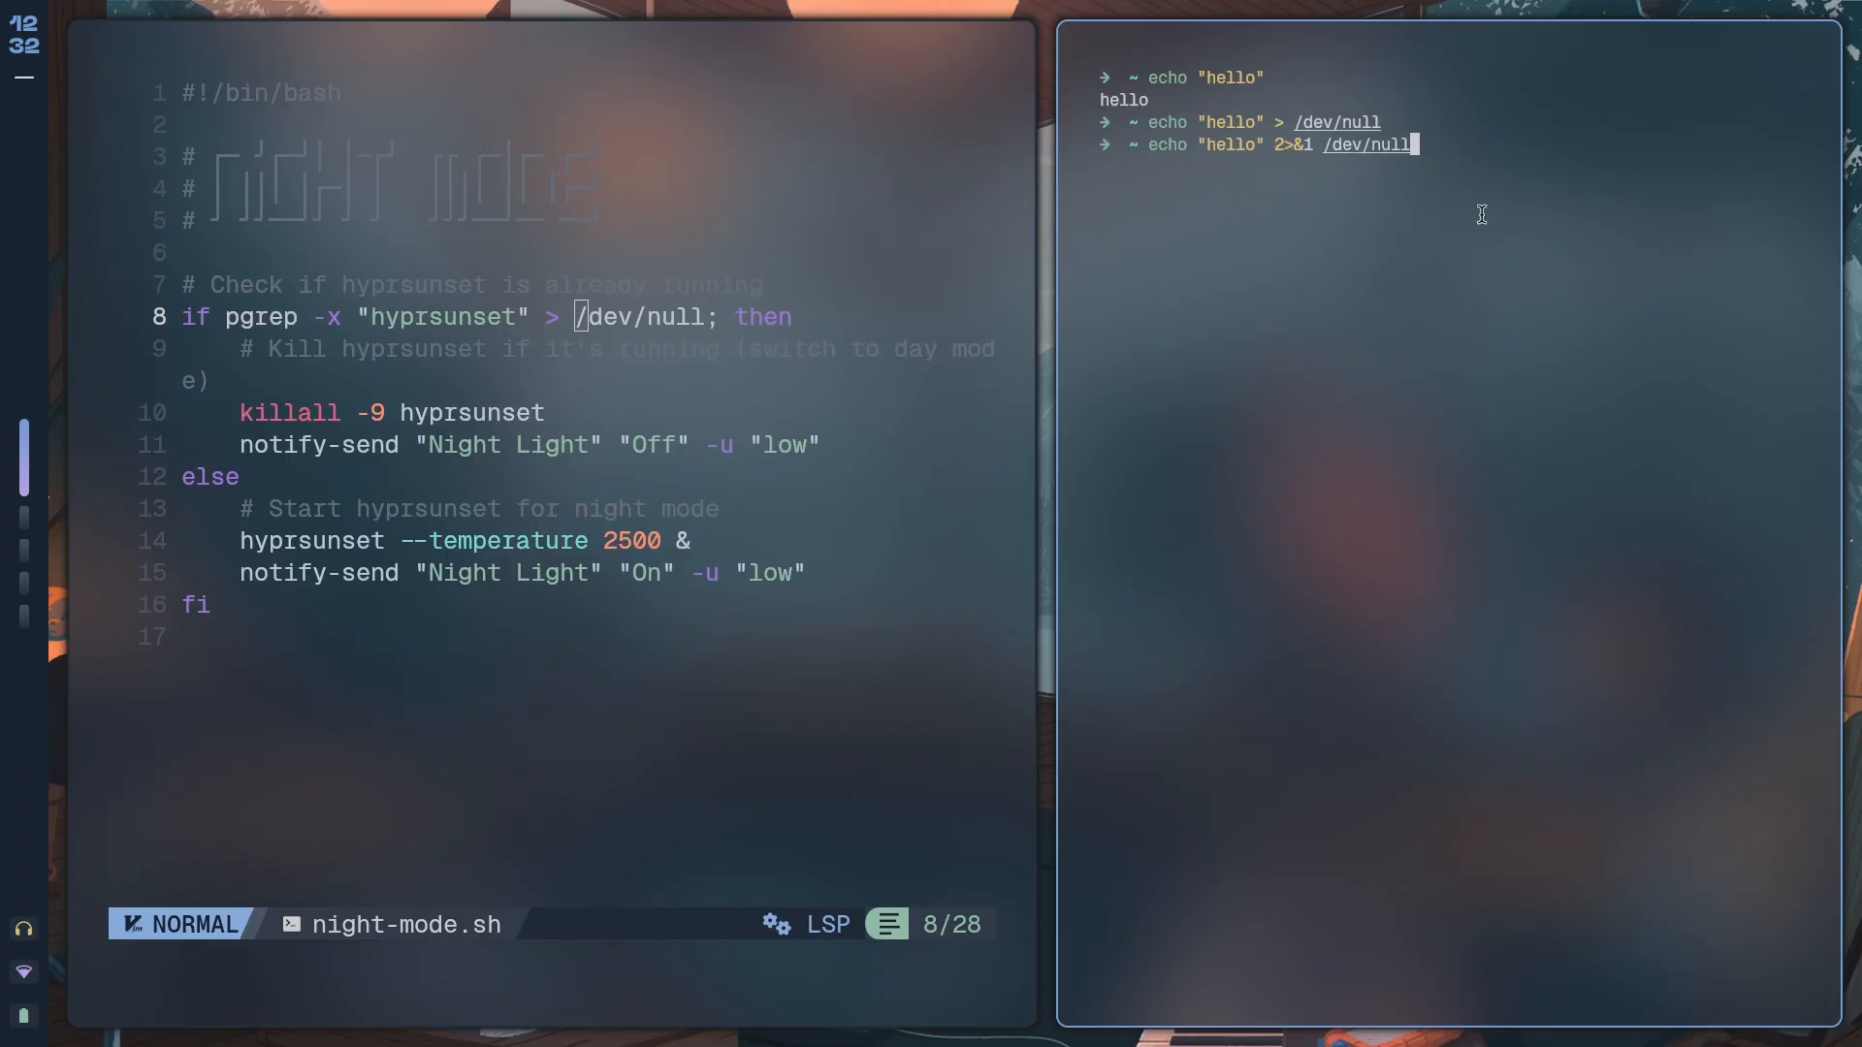
key(Return)
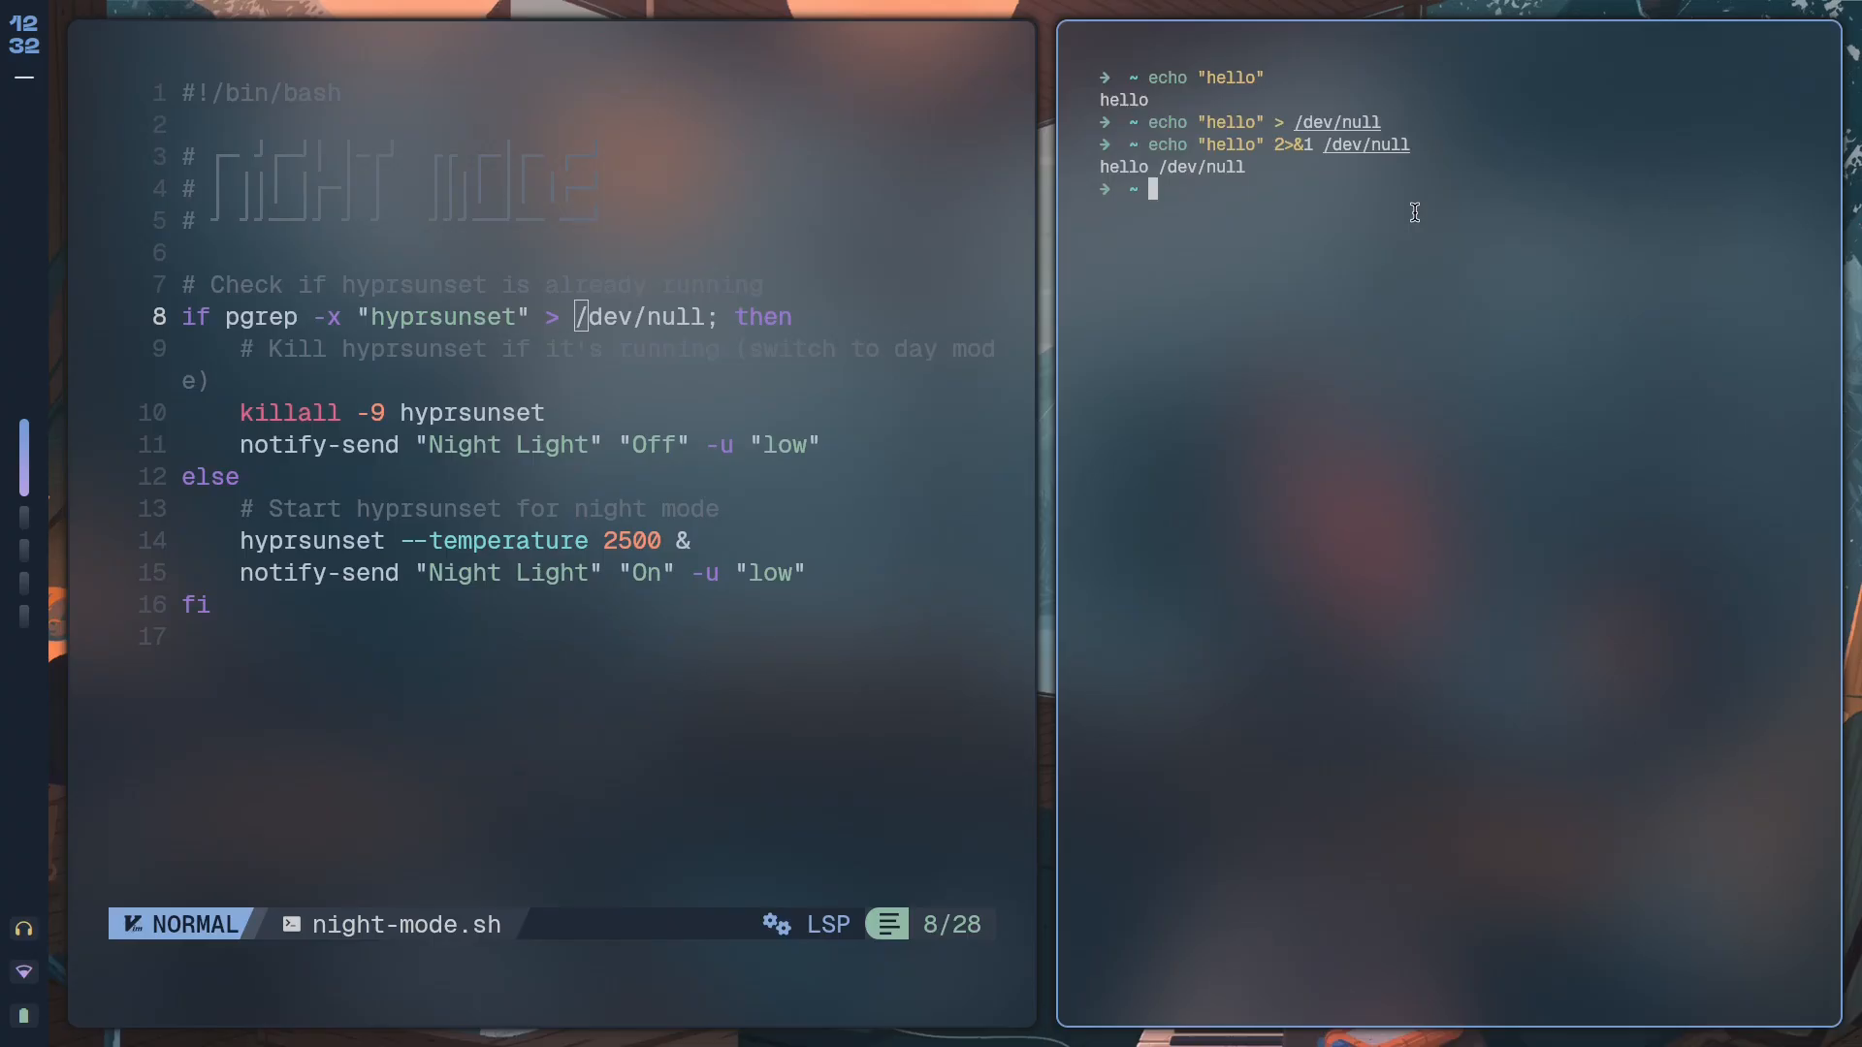
key(Up)
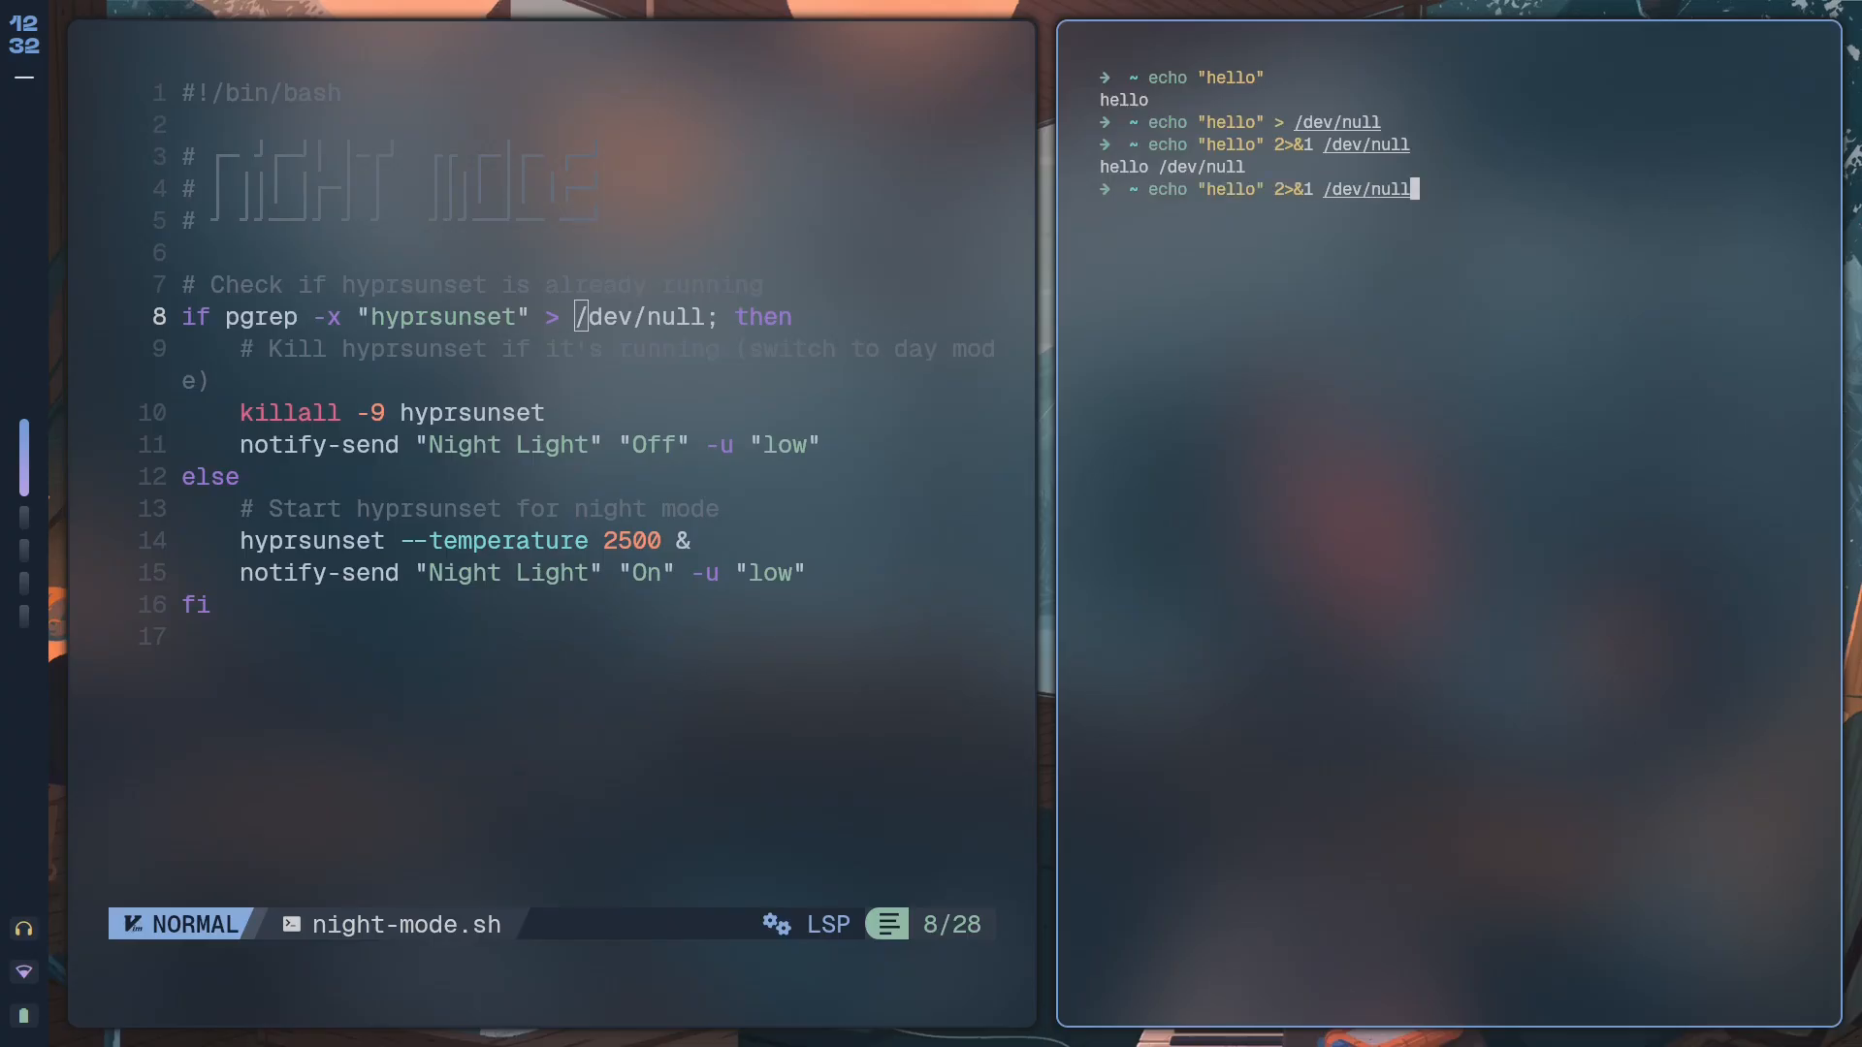
key(ctrl+c)
Close the side terminal and review the pgrep condition on line 8 and the Off notification on line 11.
key(ctrl+d)
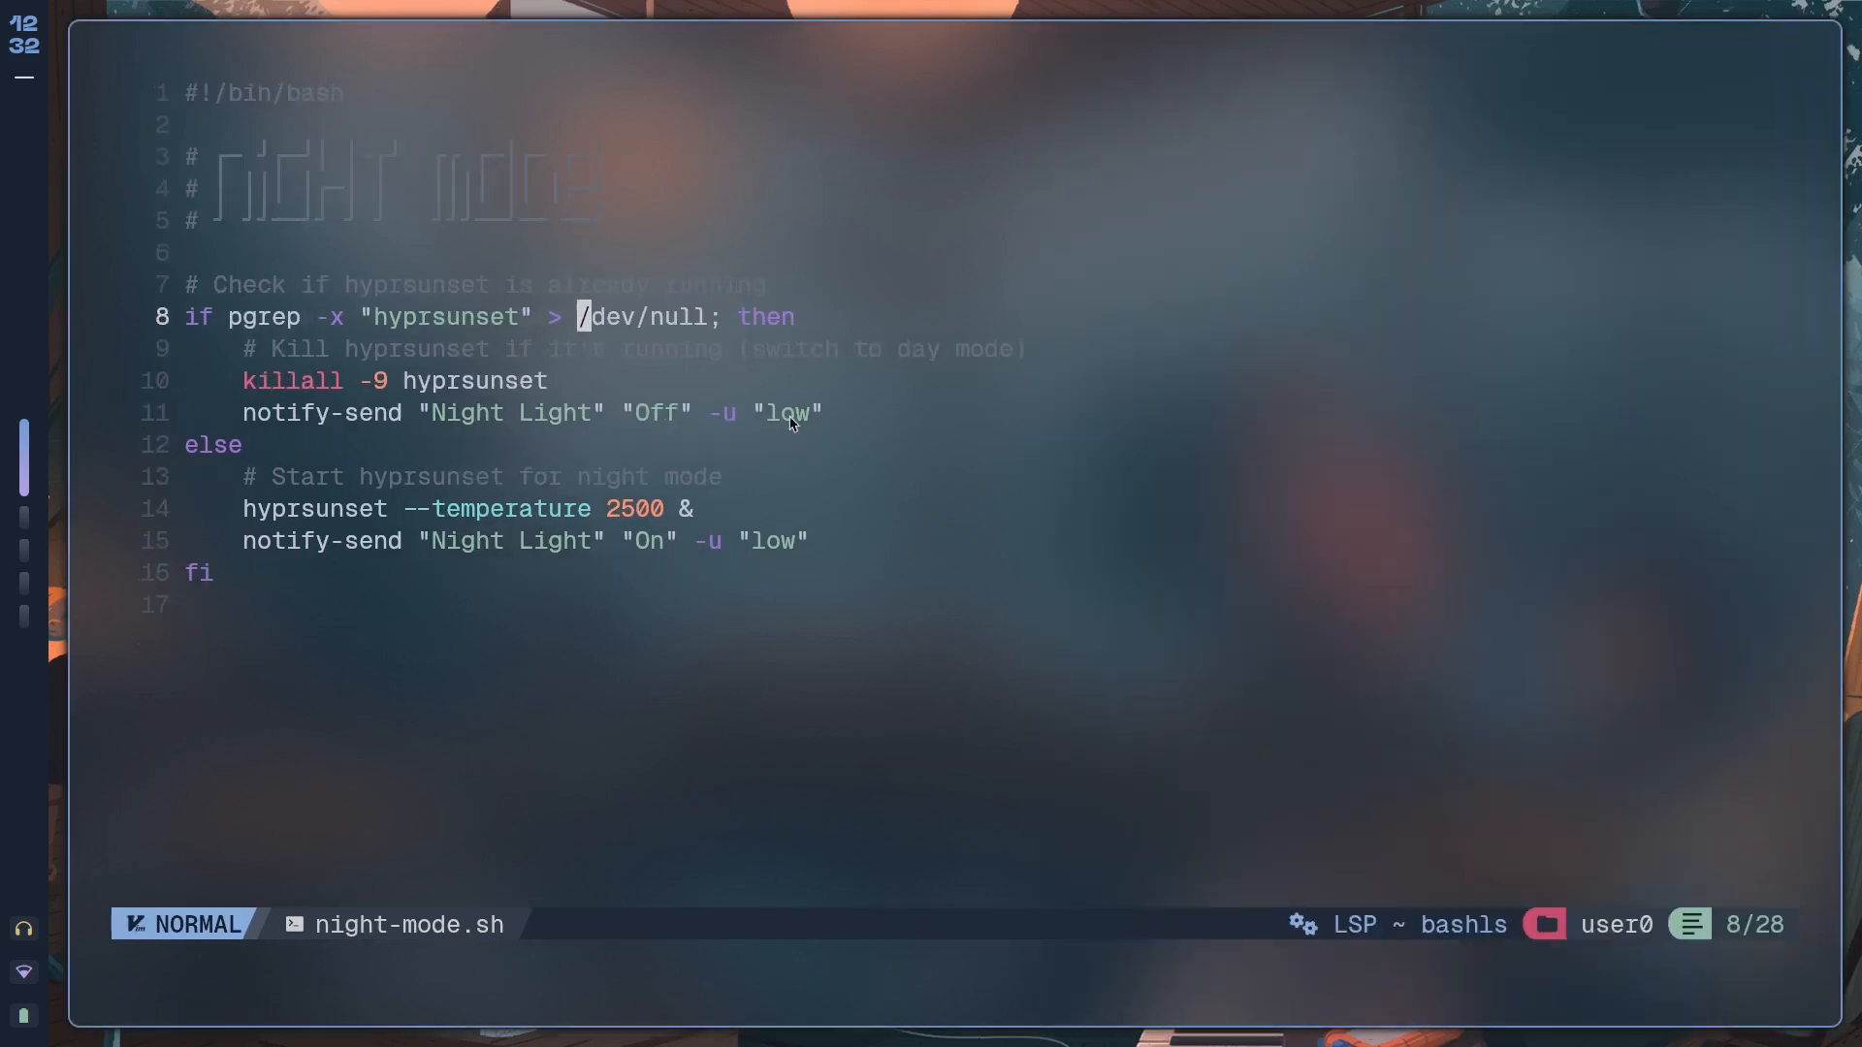
click(642, 604)
drag(292, 318, 704, 321)
click(715, 446)
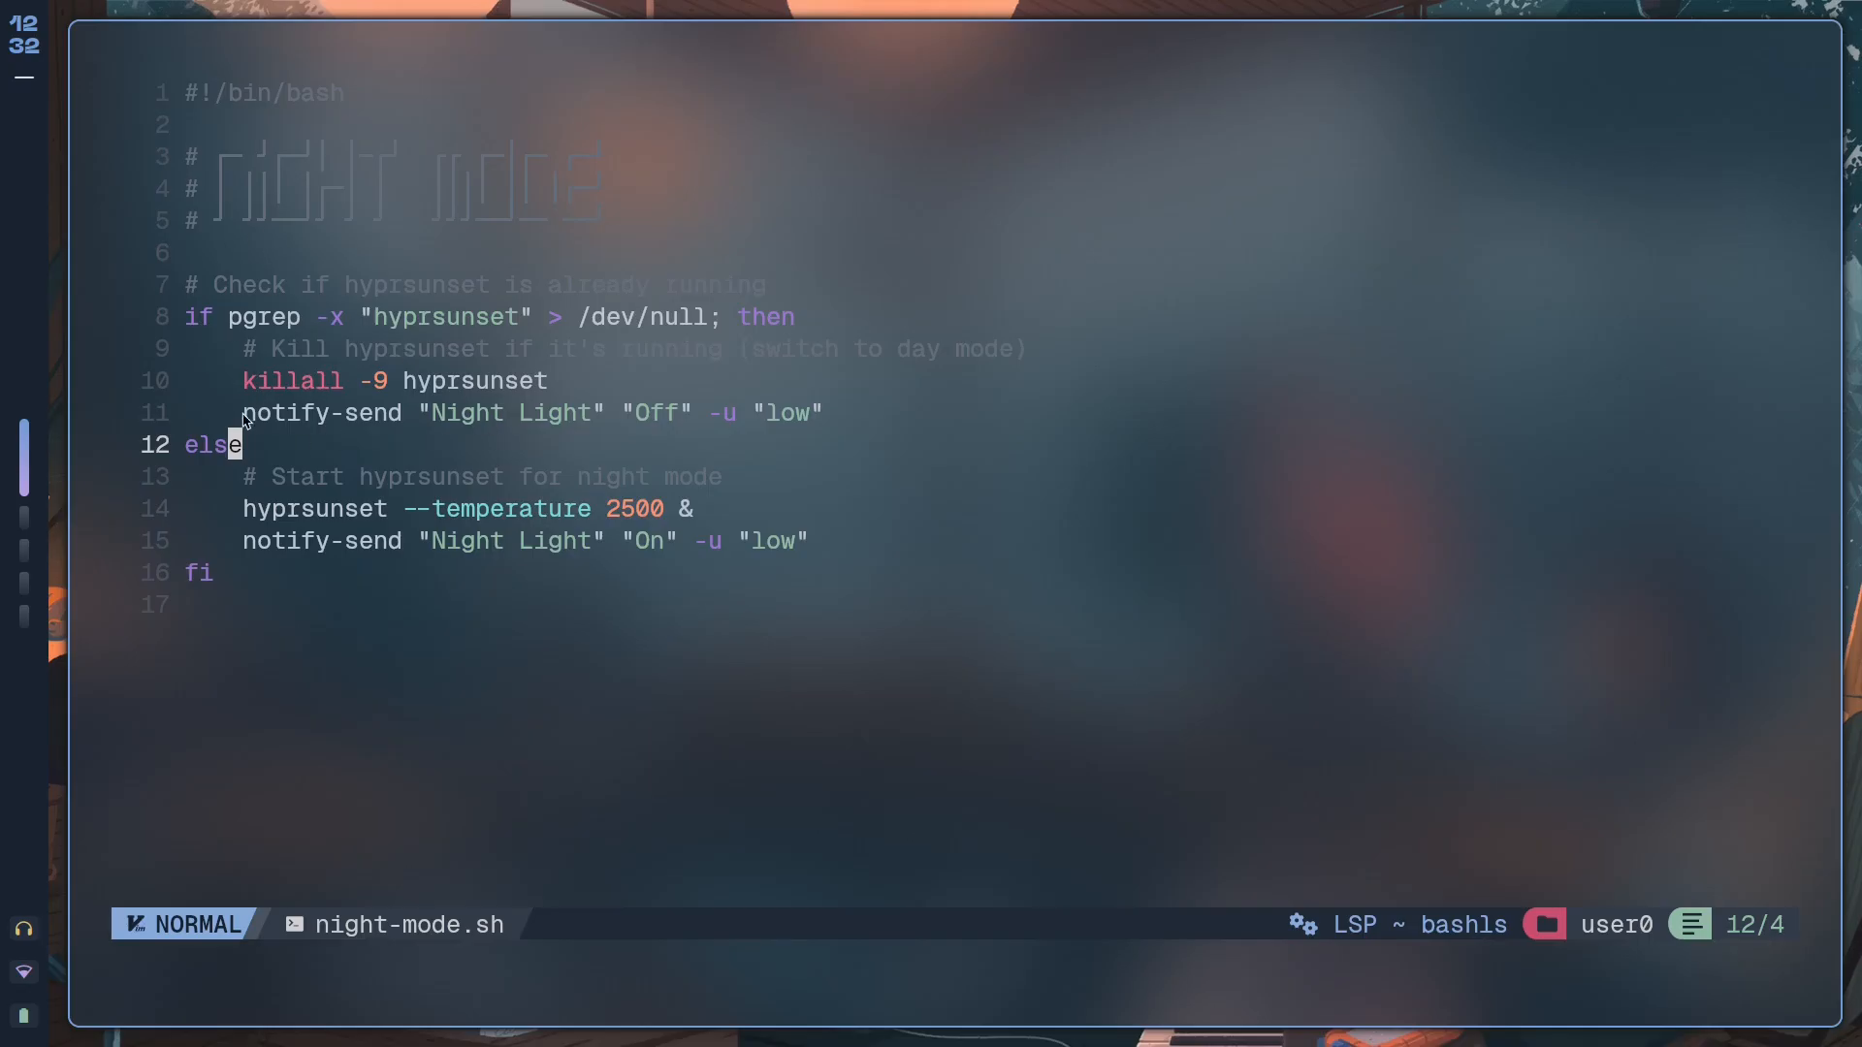
drag(245, 418, 823, 422)
click(526, 543)
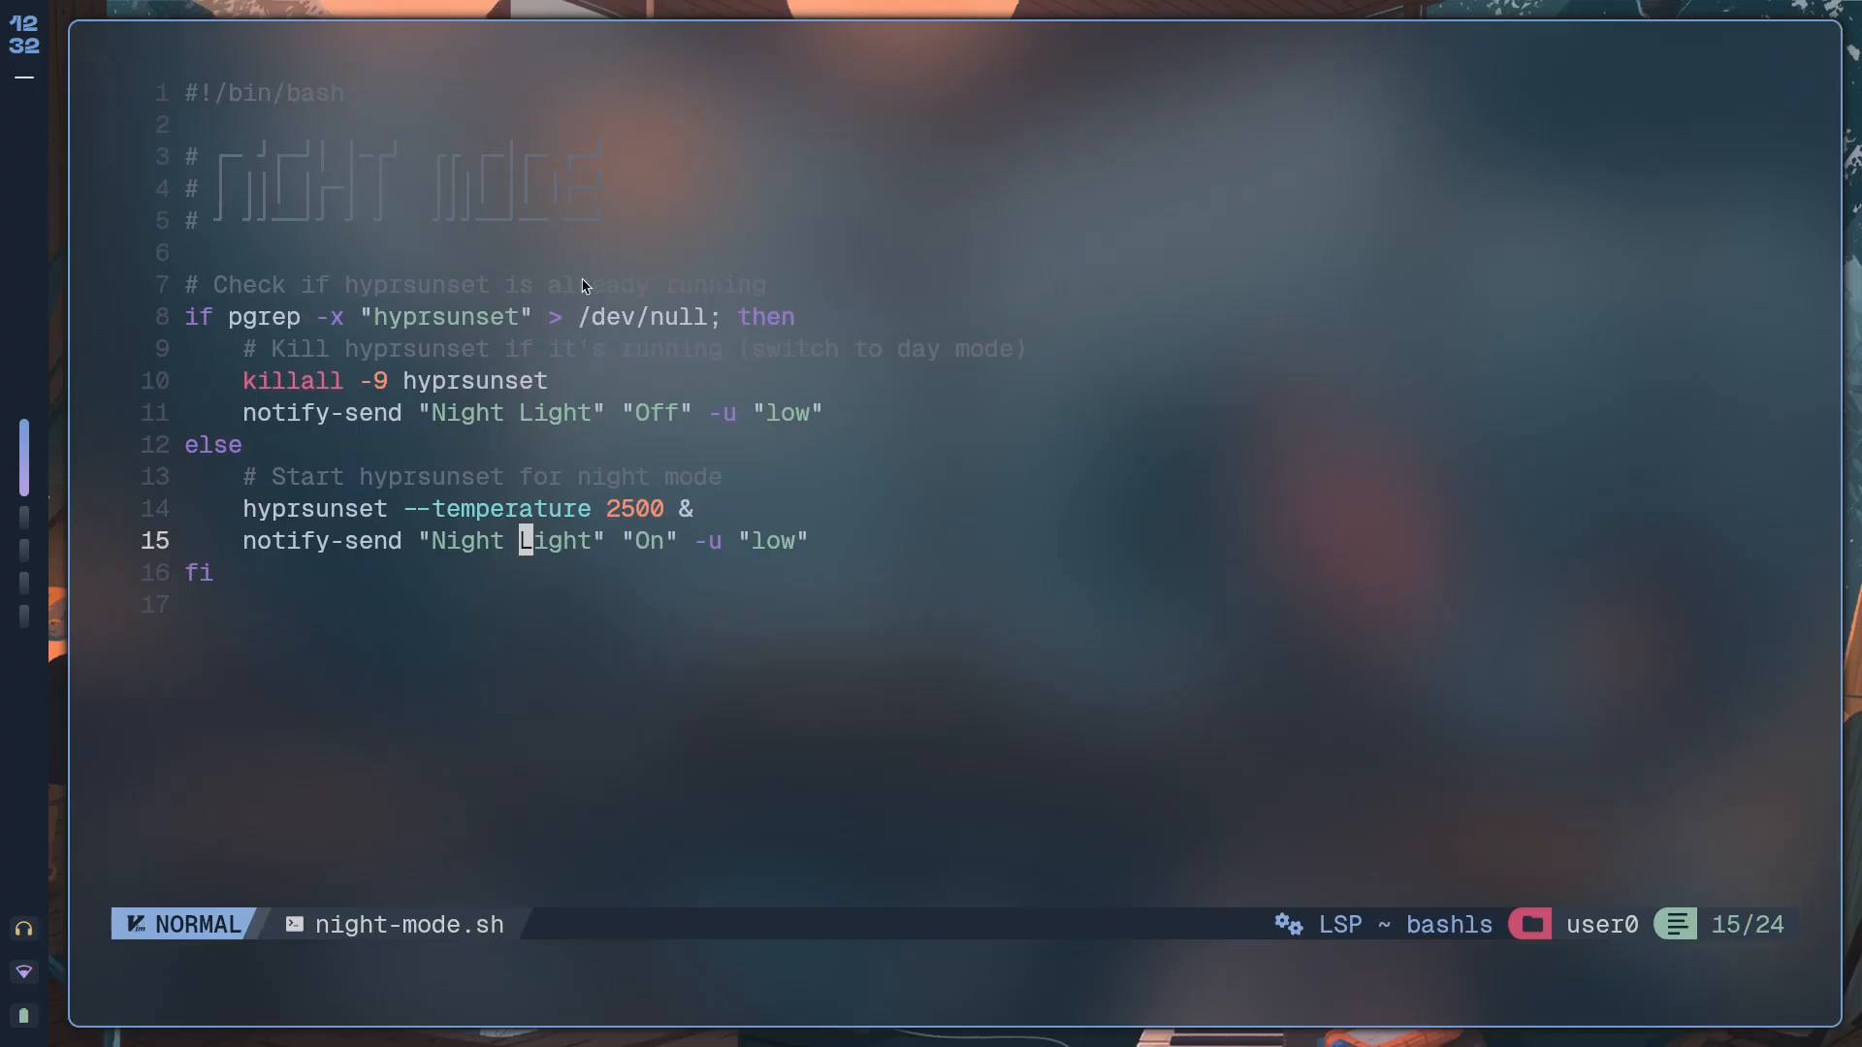
drag(717, 318, 226, 322)
click(279, 322)
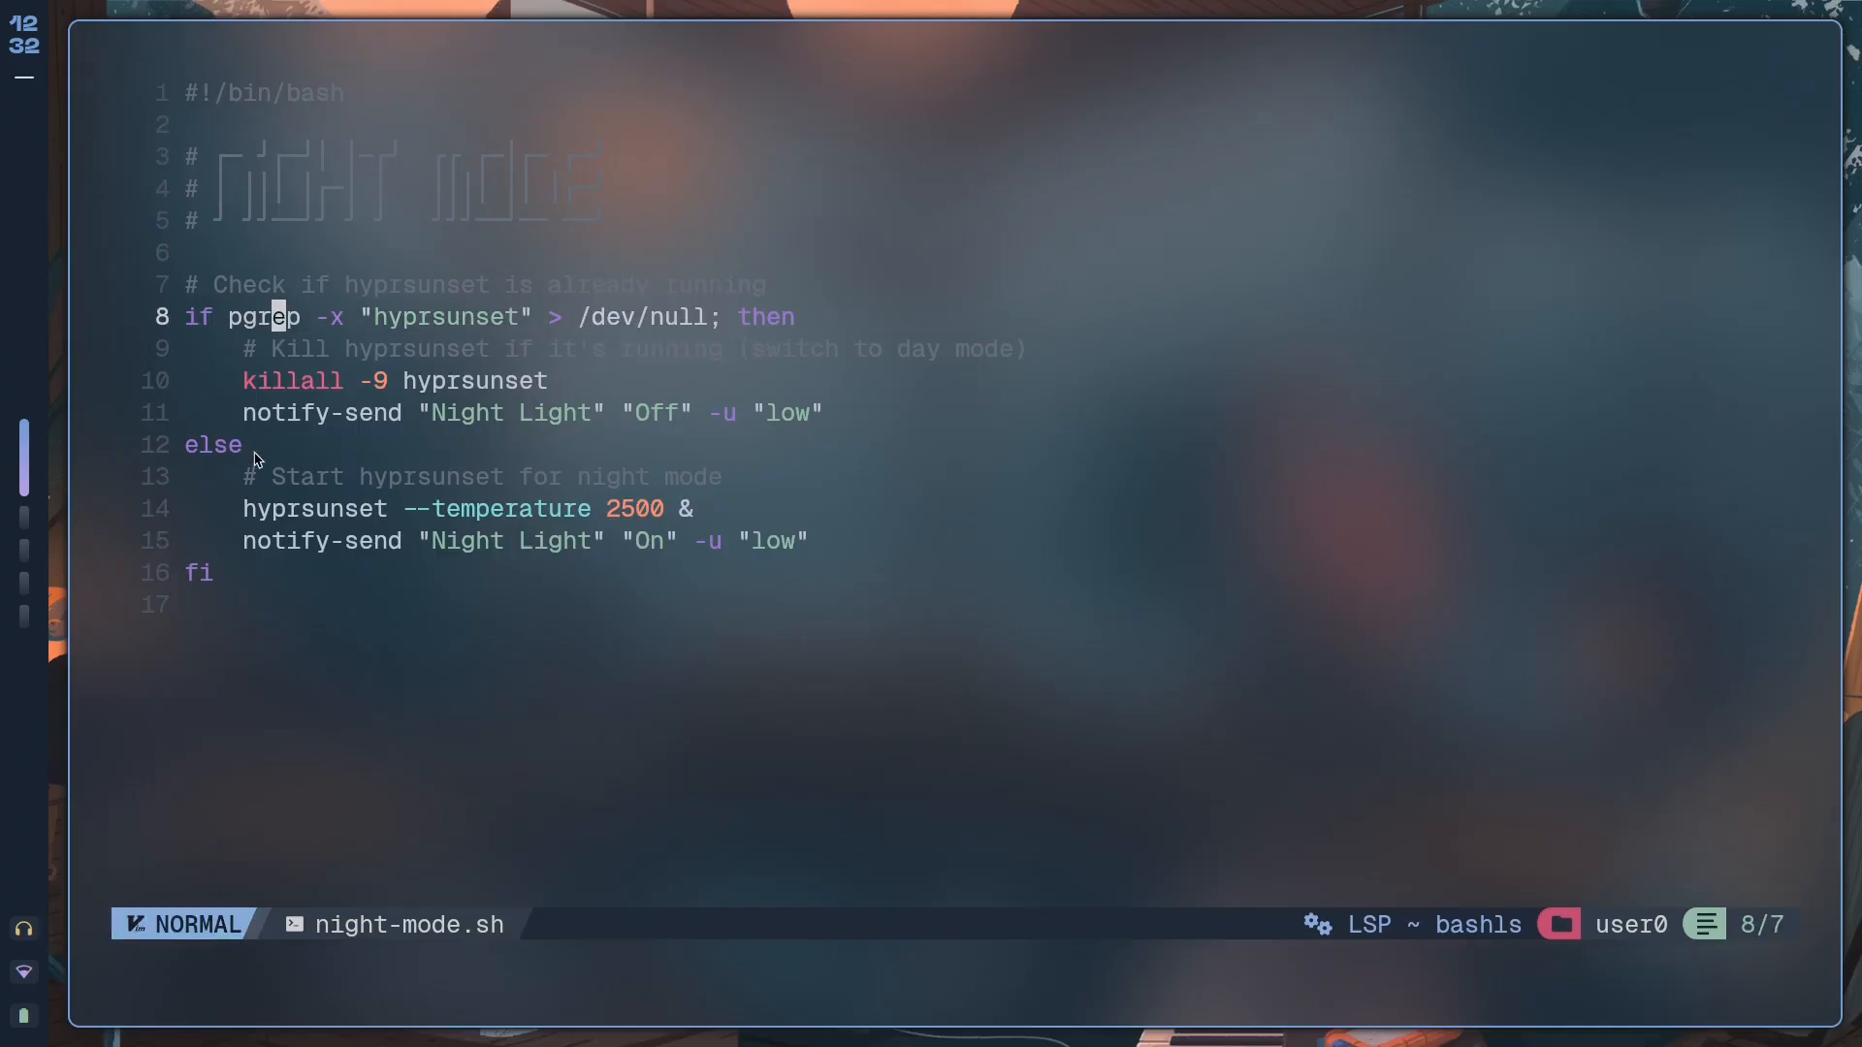
Review the else branch starting hyprsunset at 2500 with its Night Light notification, then return to the top.
drag(256, 454, 186, 454)
click(308, 643)
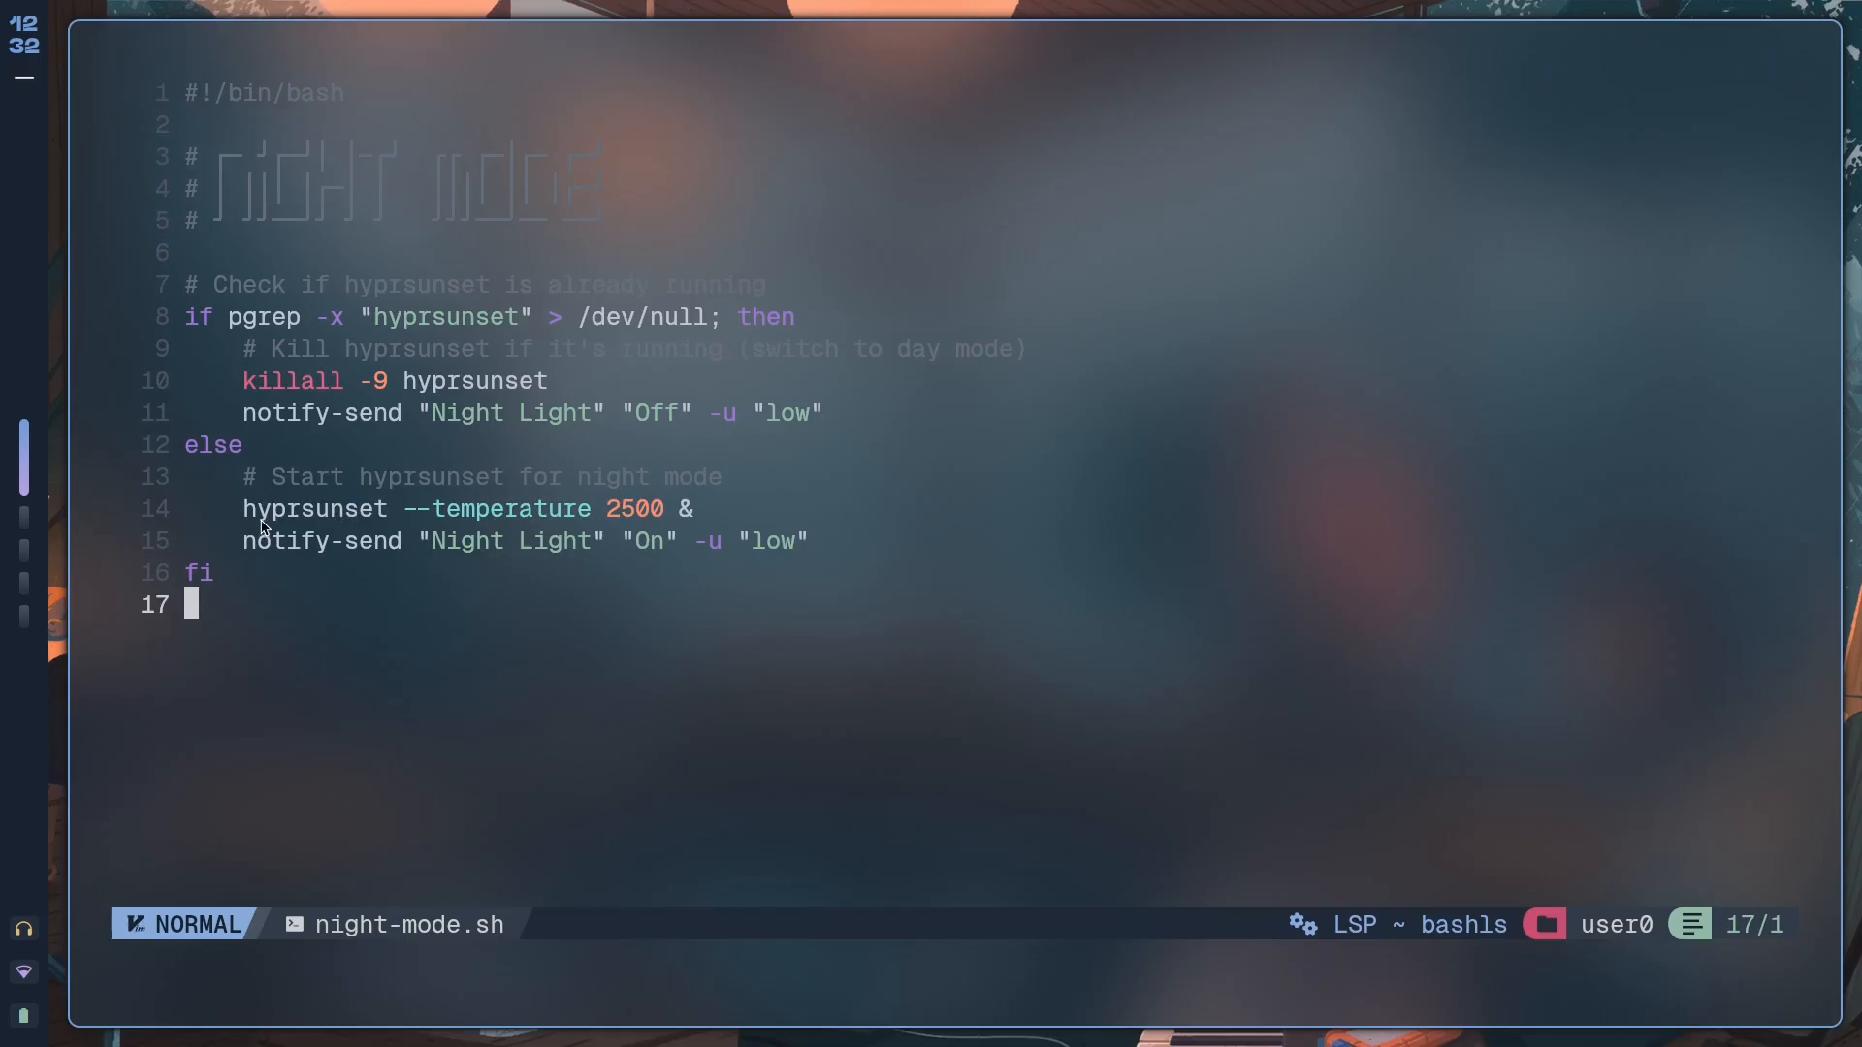
drag(658, 522, 597, 521)
click(558, 654)
drag(408, 543, 811, 541)
click(534, 541)
drag(402, 544, 809, 541)
click(535, 575)
click(337, 704)
key(k)
key(k)
key(k)
key(k)
key(k)
key(k)
key(super+2)
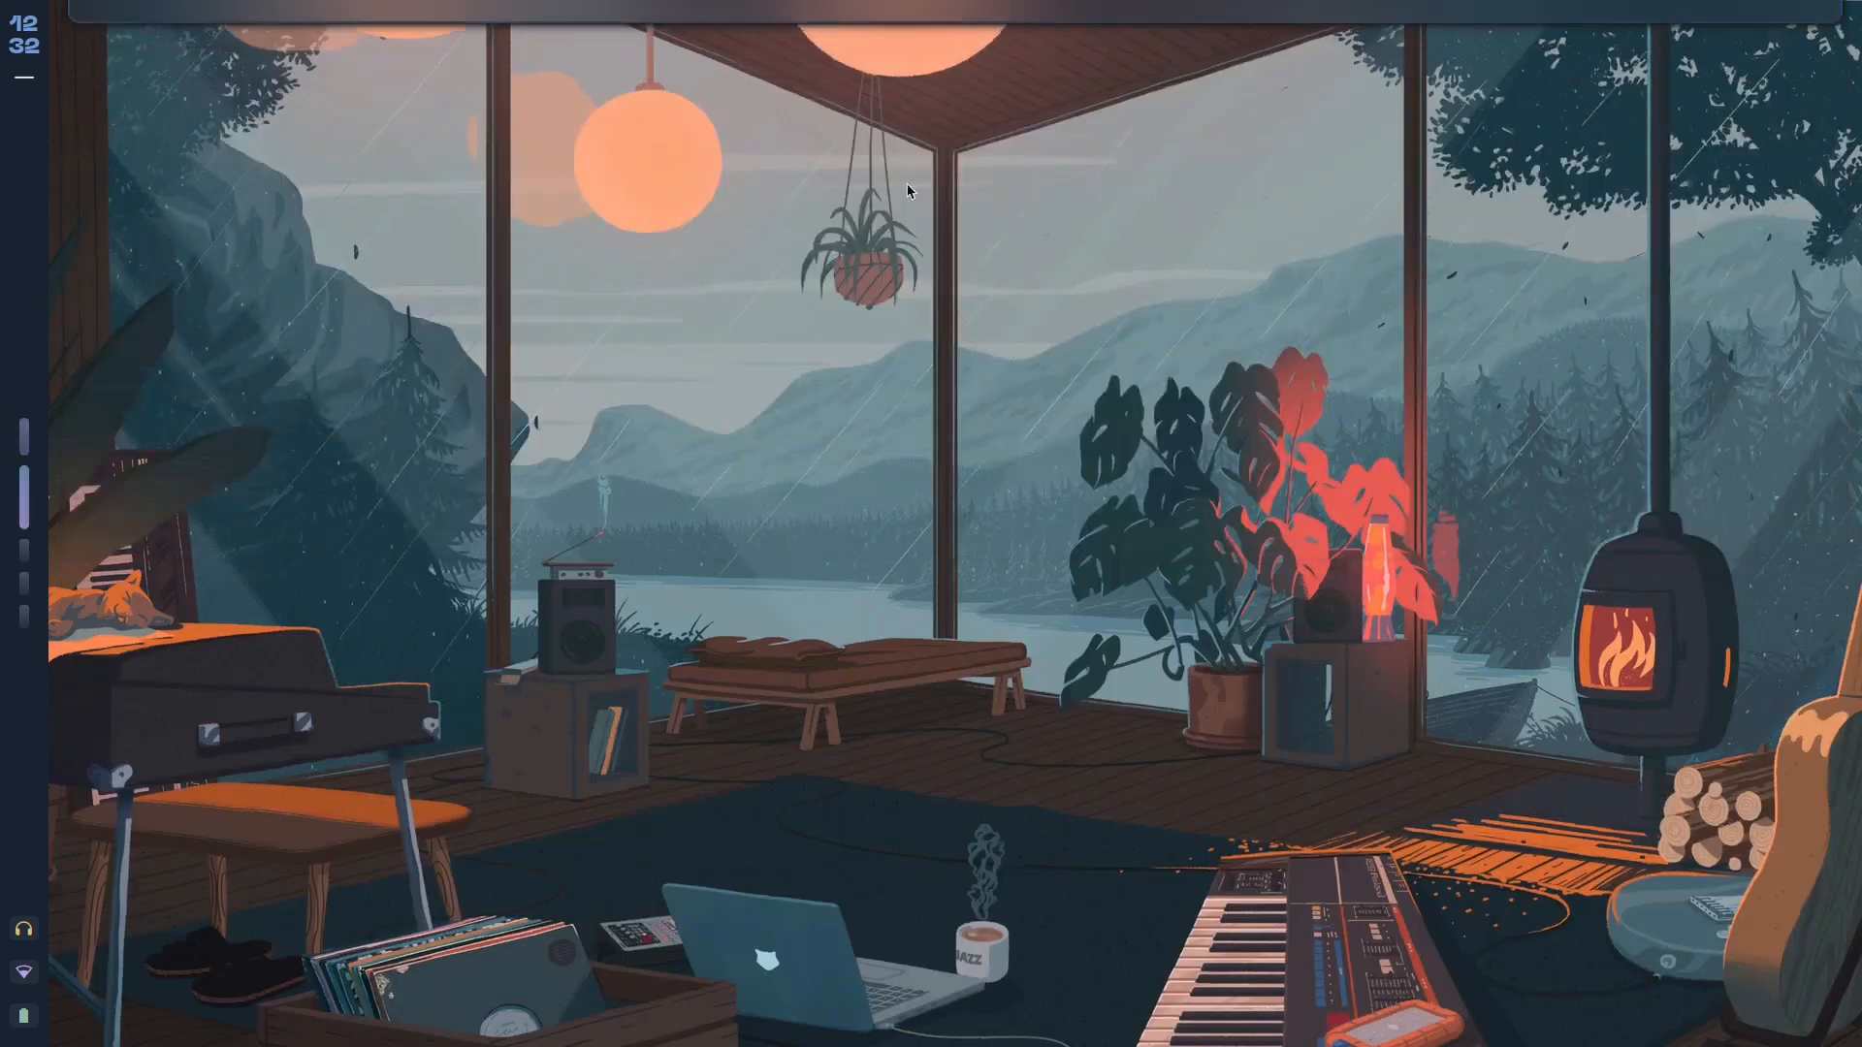
key(super+t)
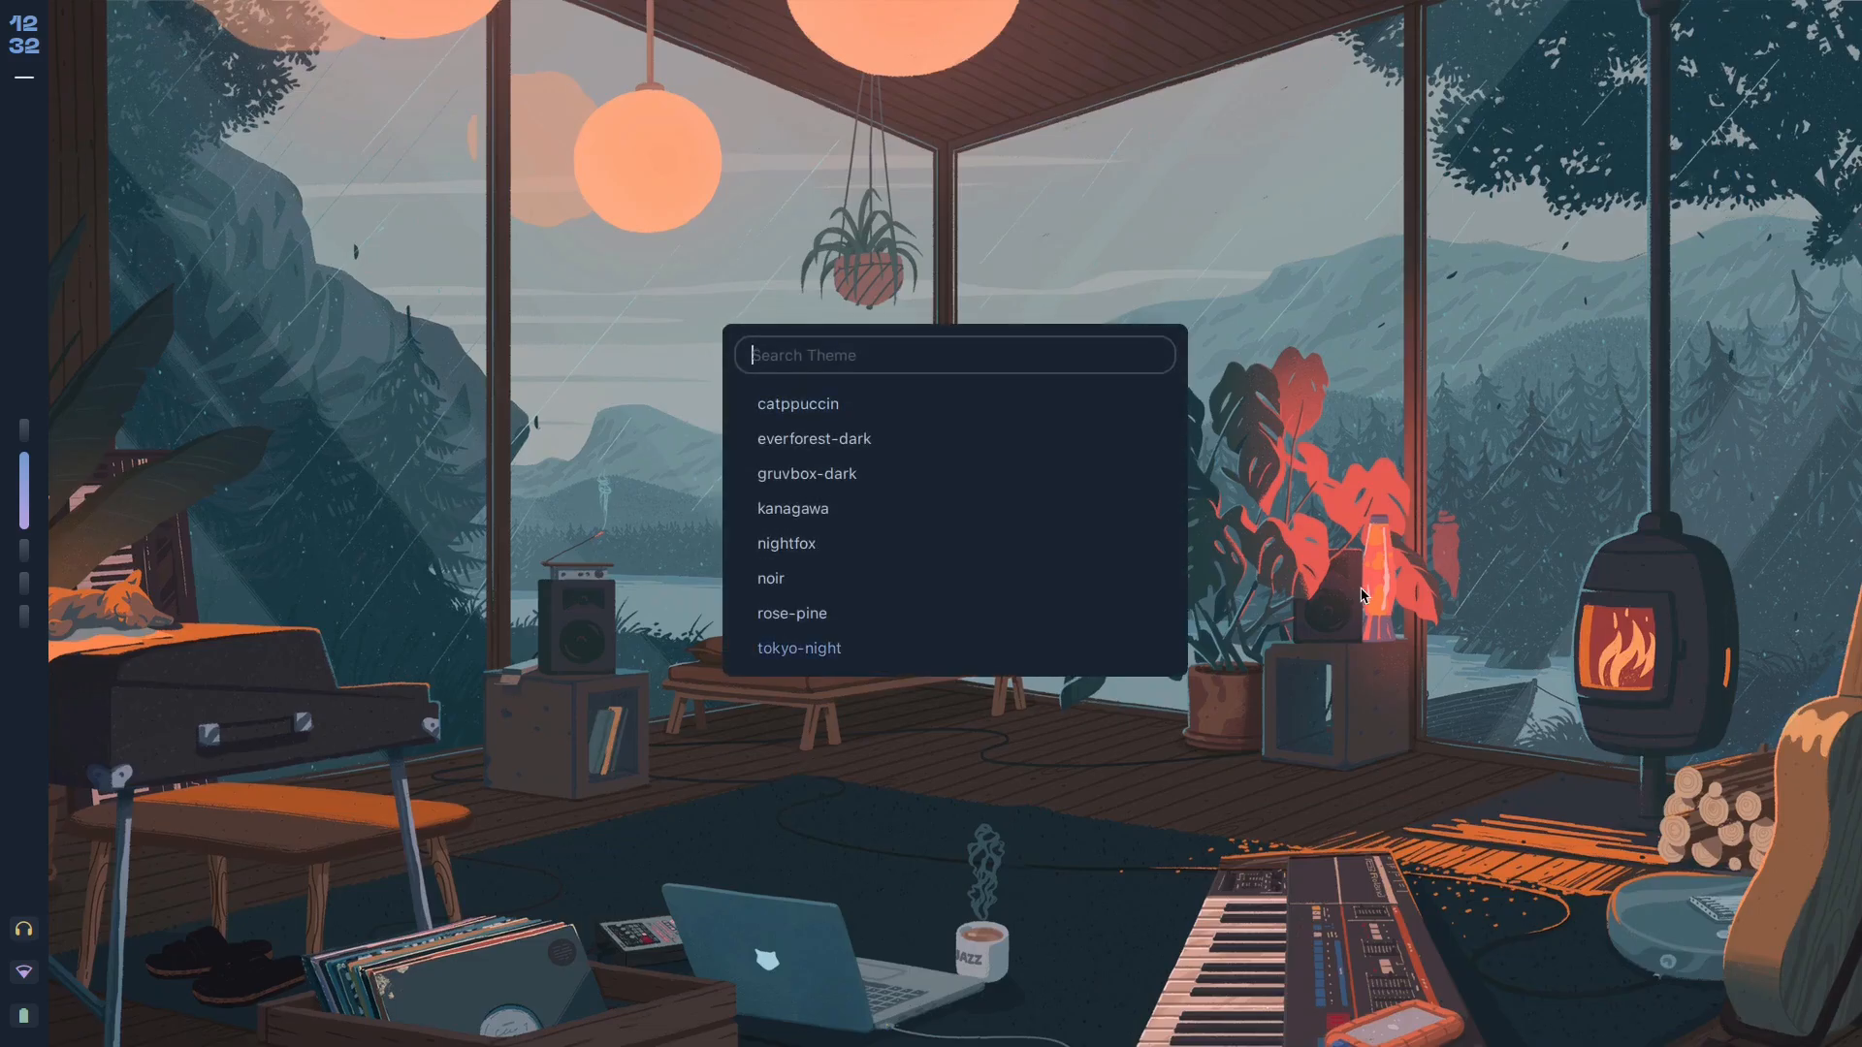
key(Return)
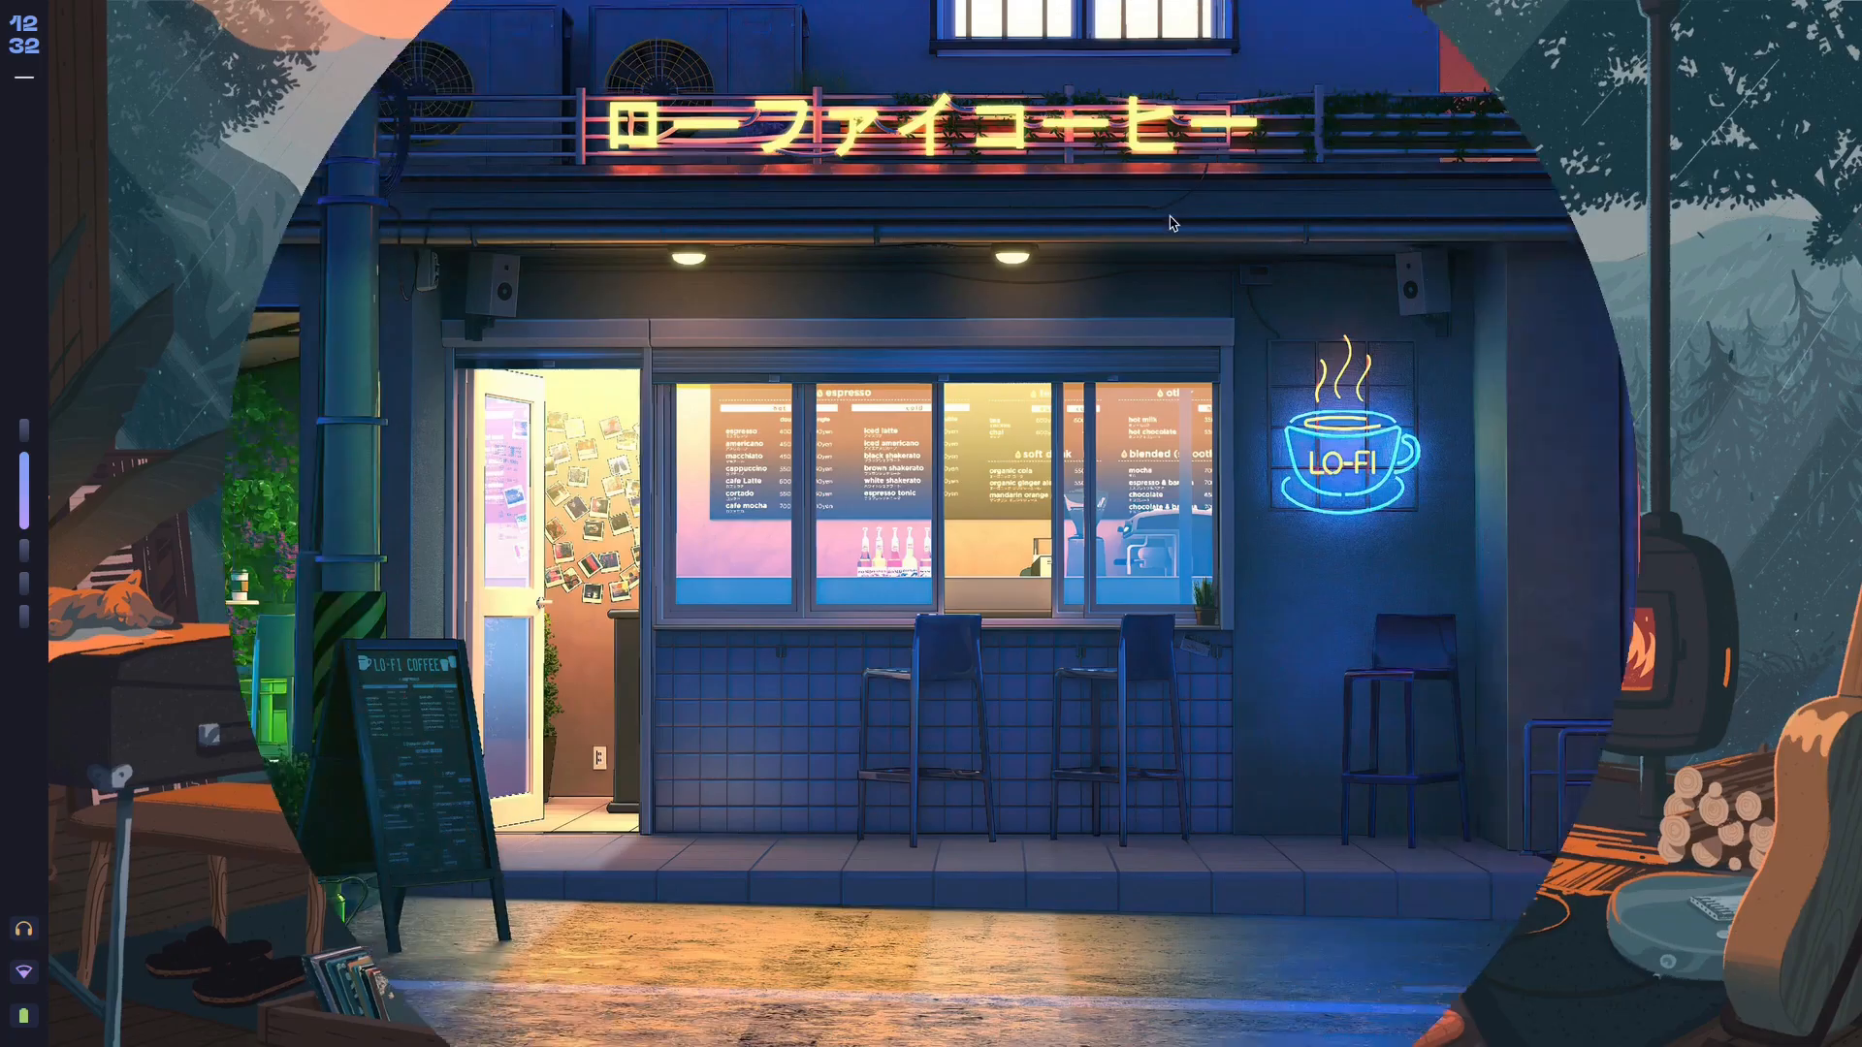
key(super+t)
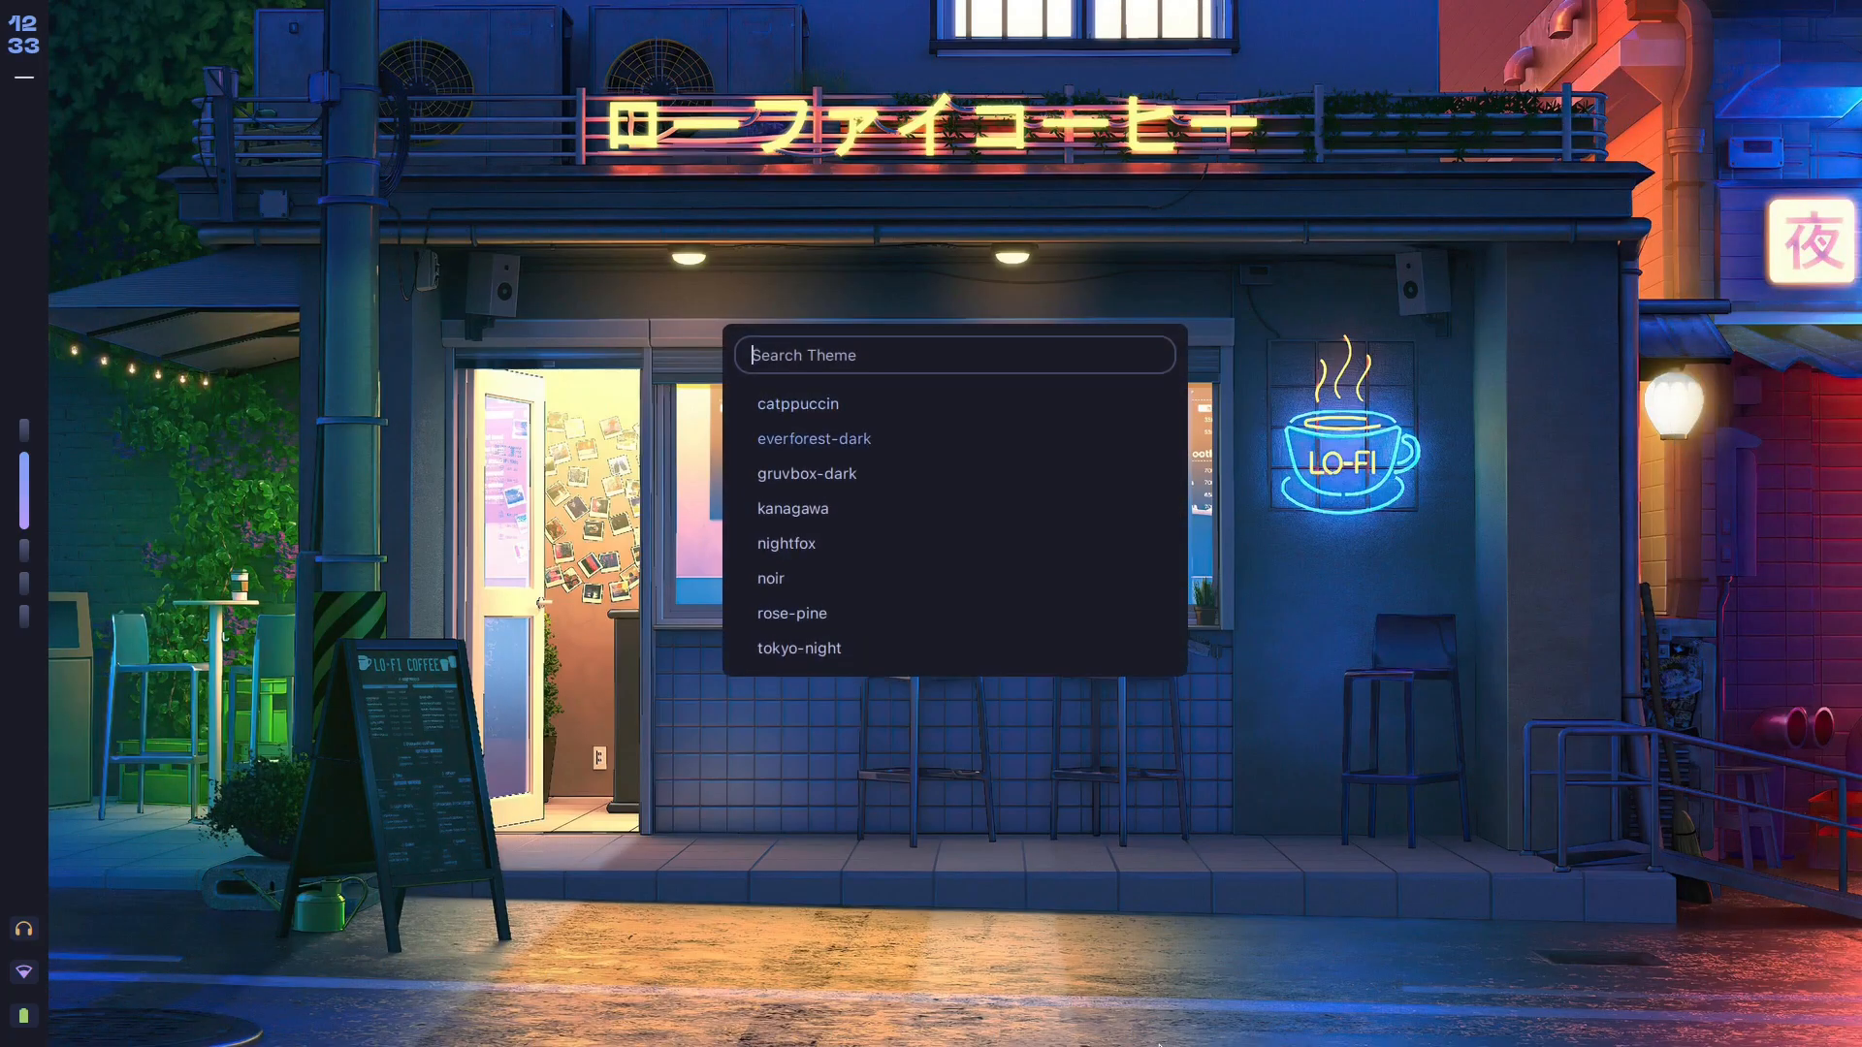
key(Return)
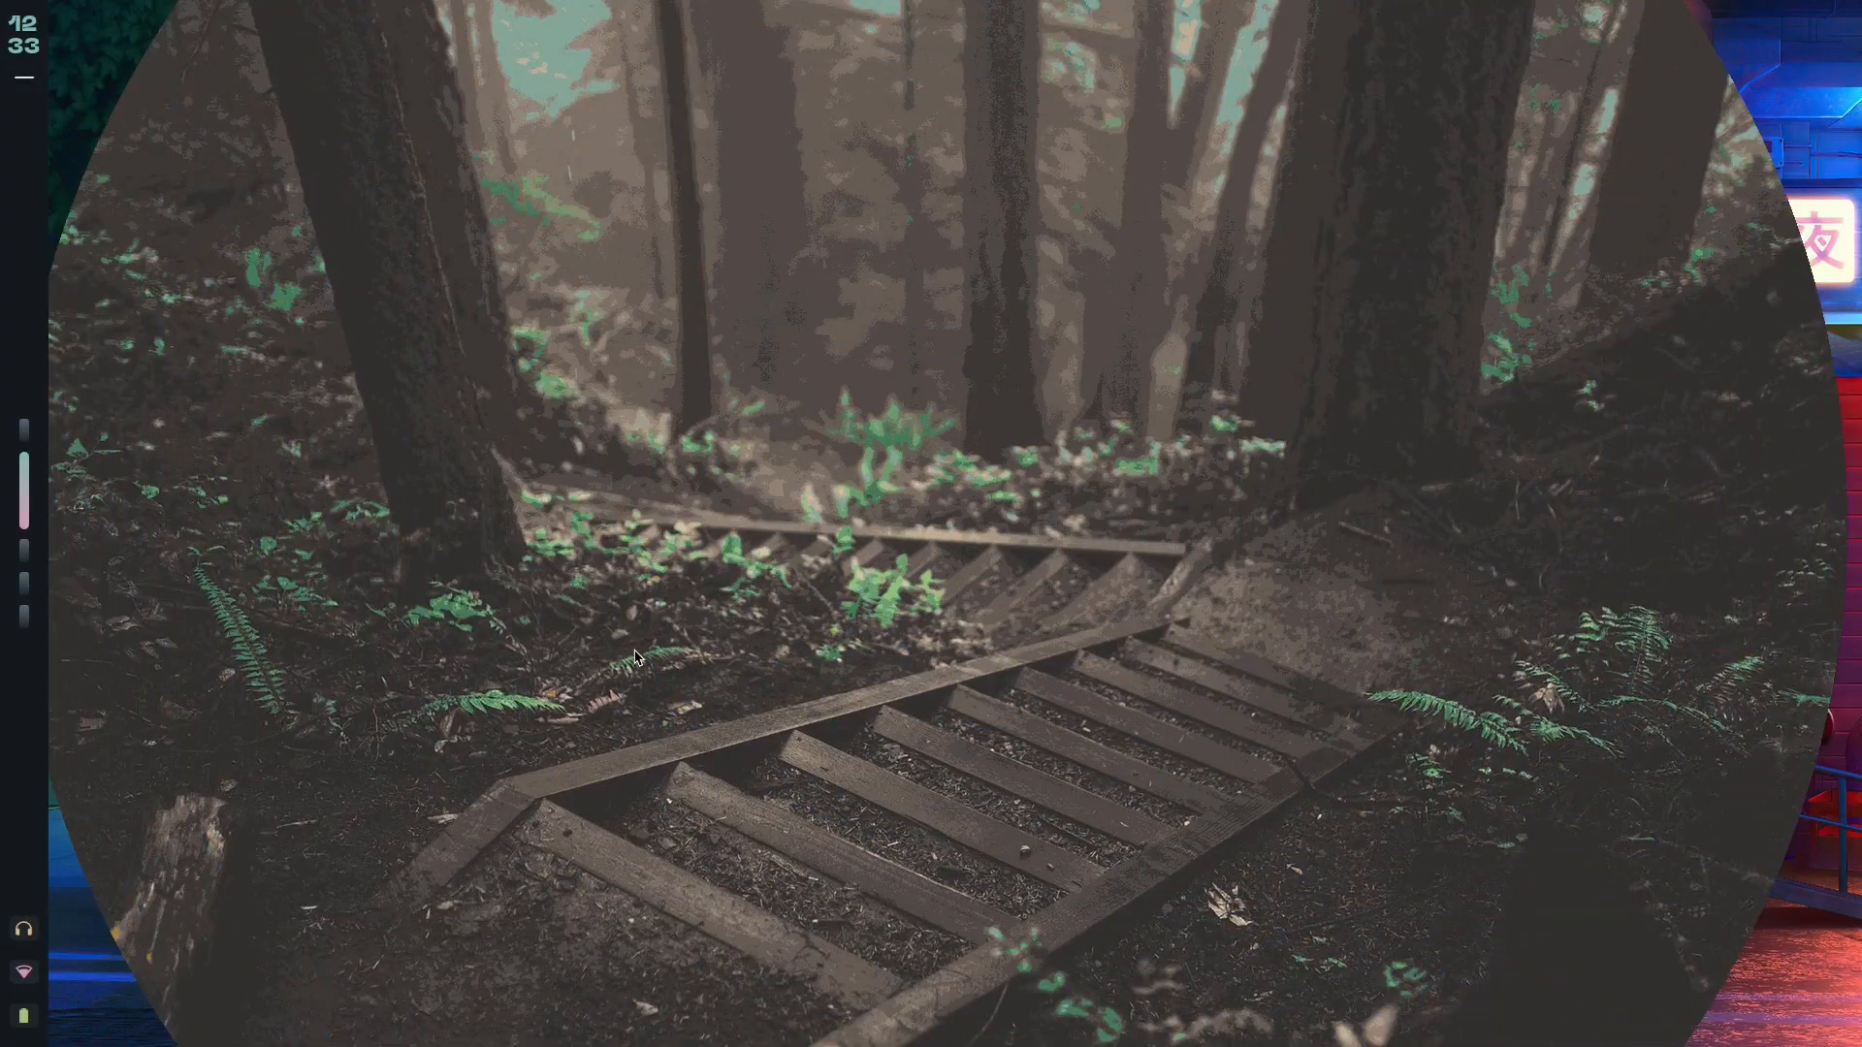
key(super+n)
click(876, 389)
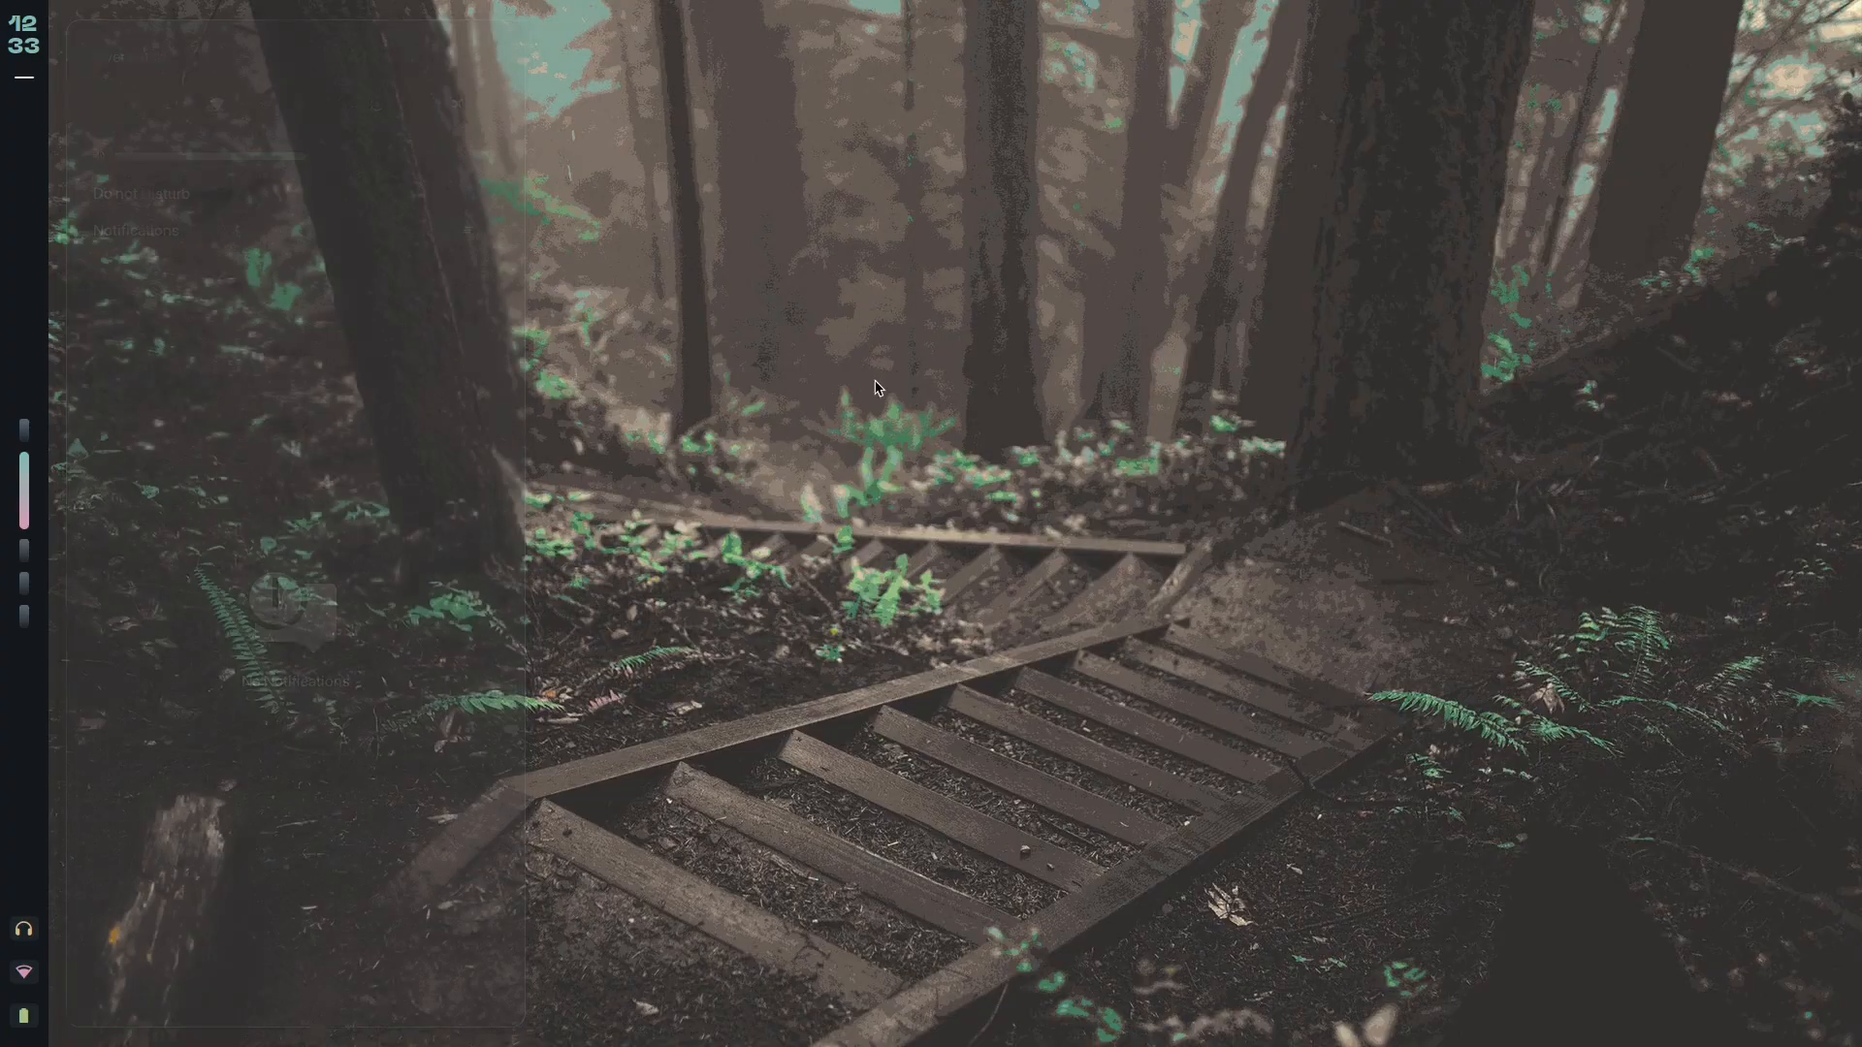
key(super+Escape)
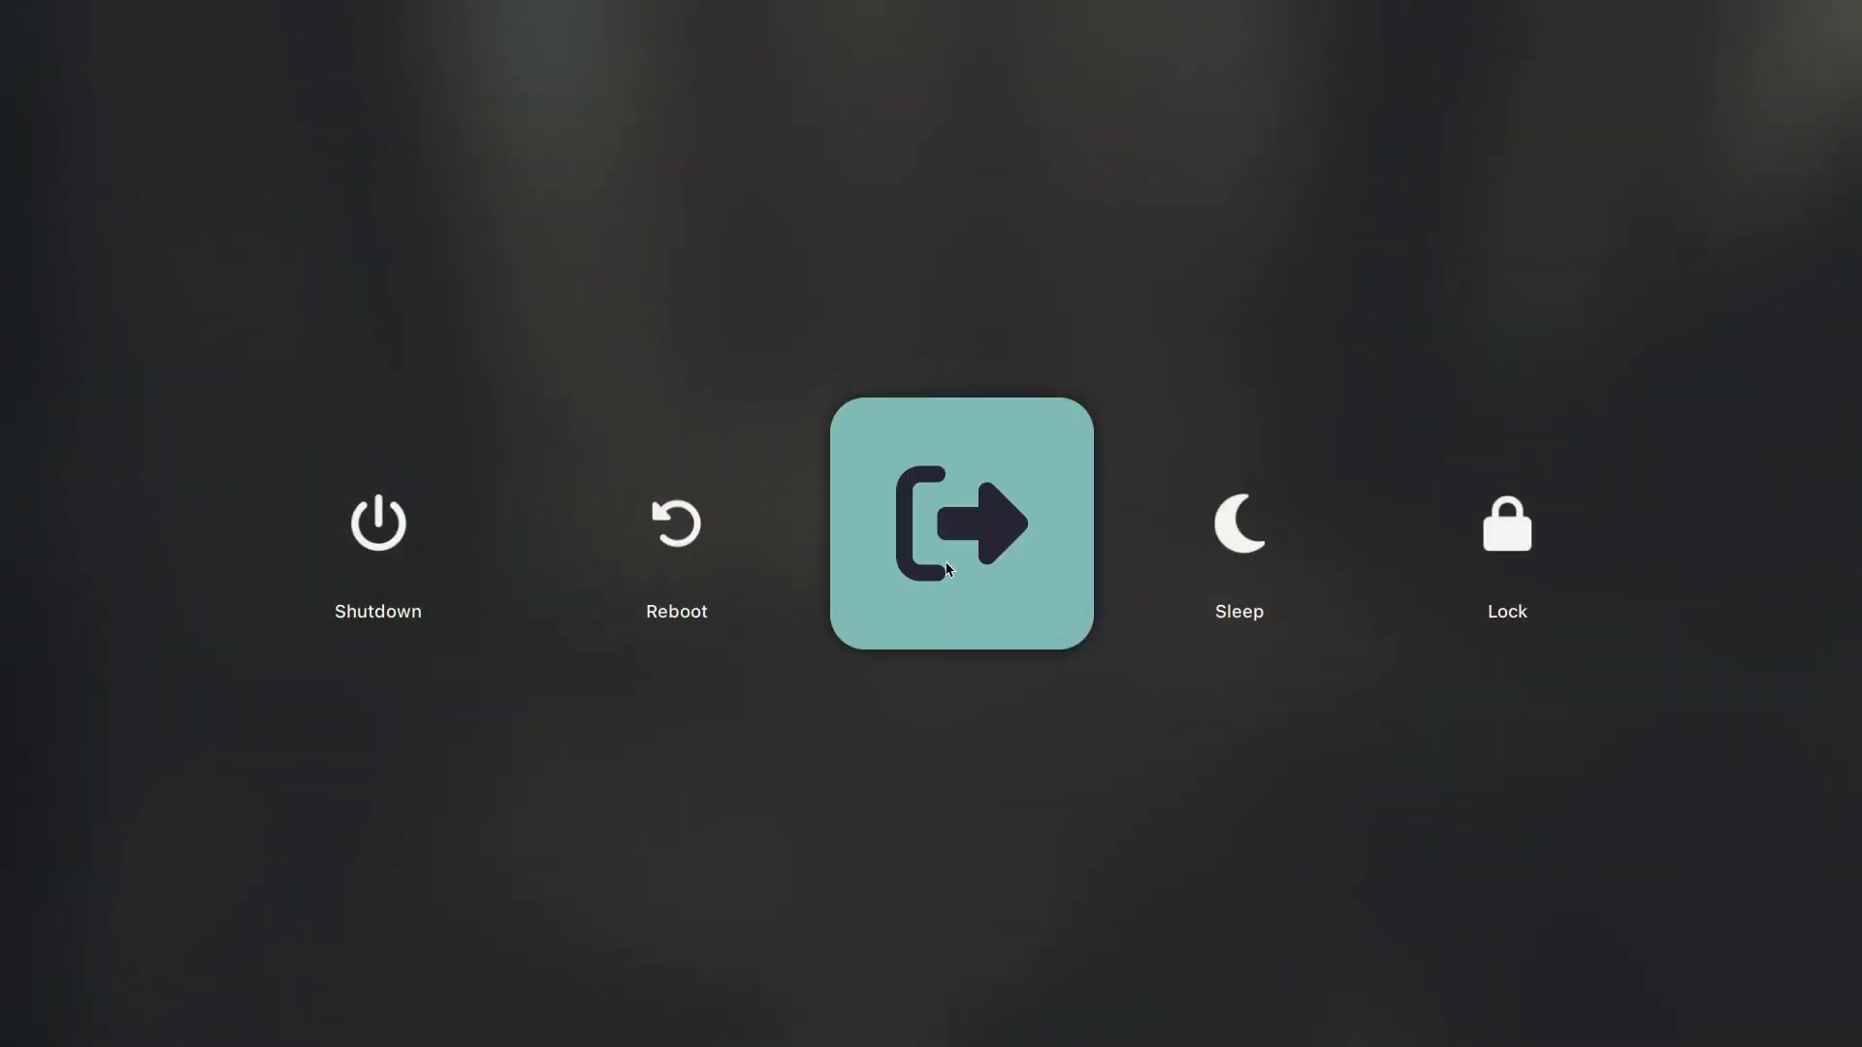
key(Escape)
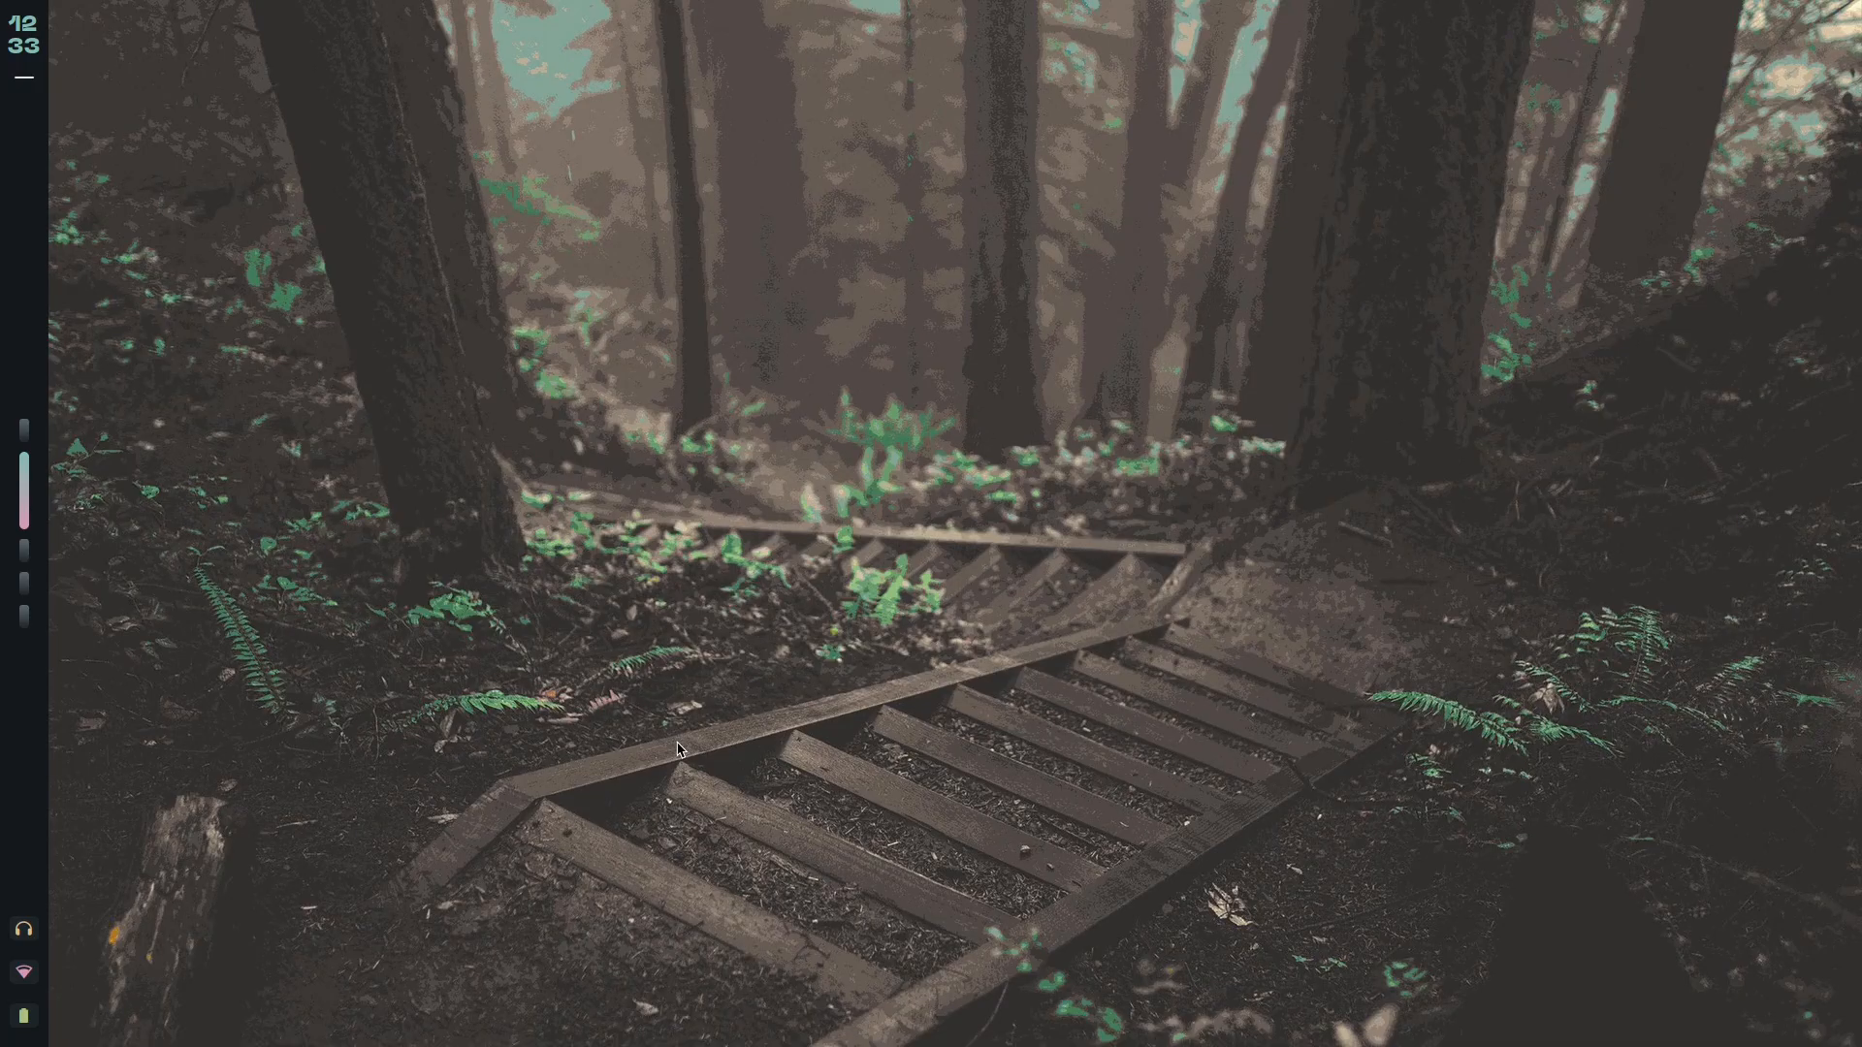
key(super+t)
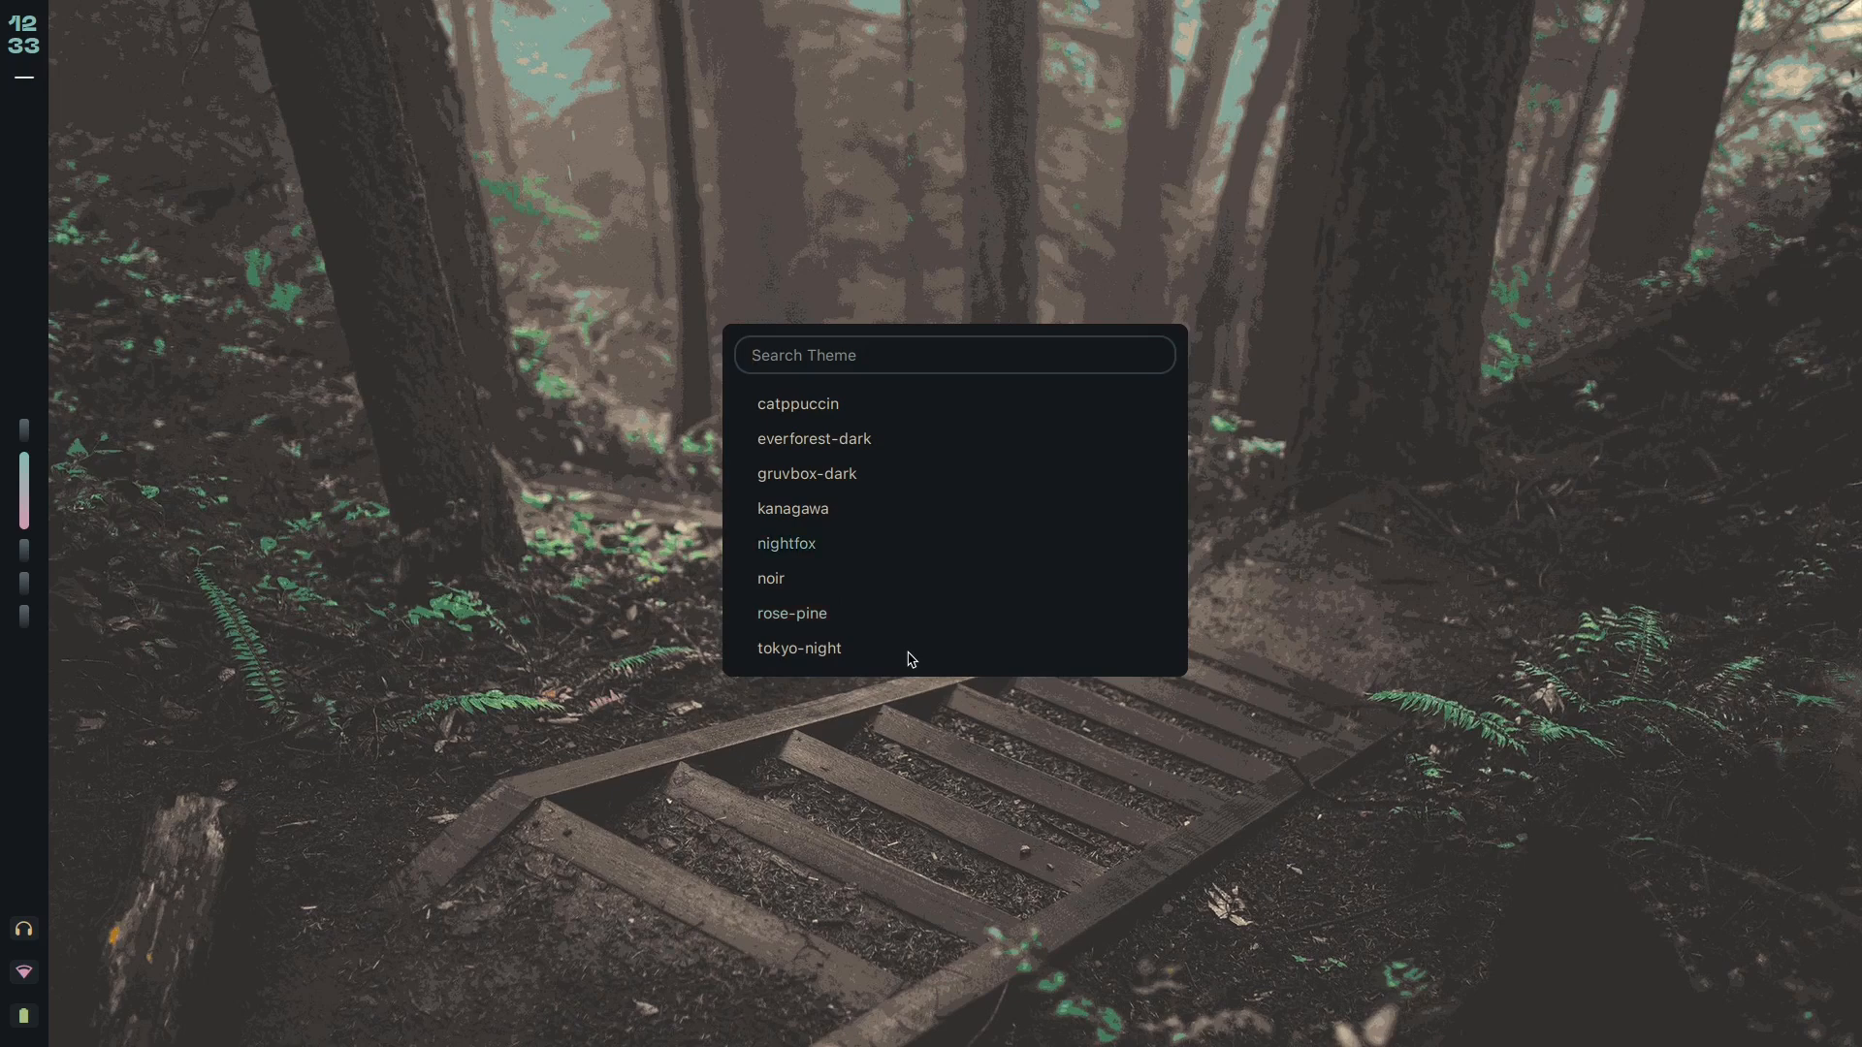
click(907, 658)
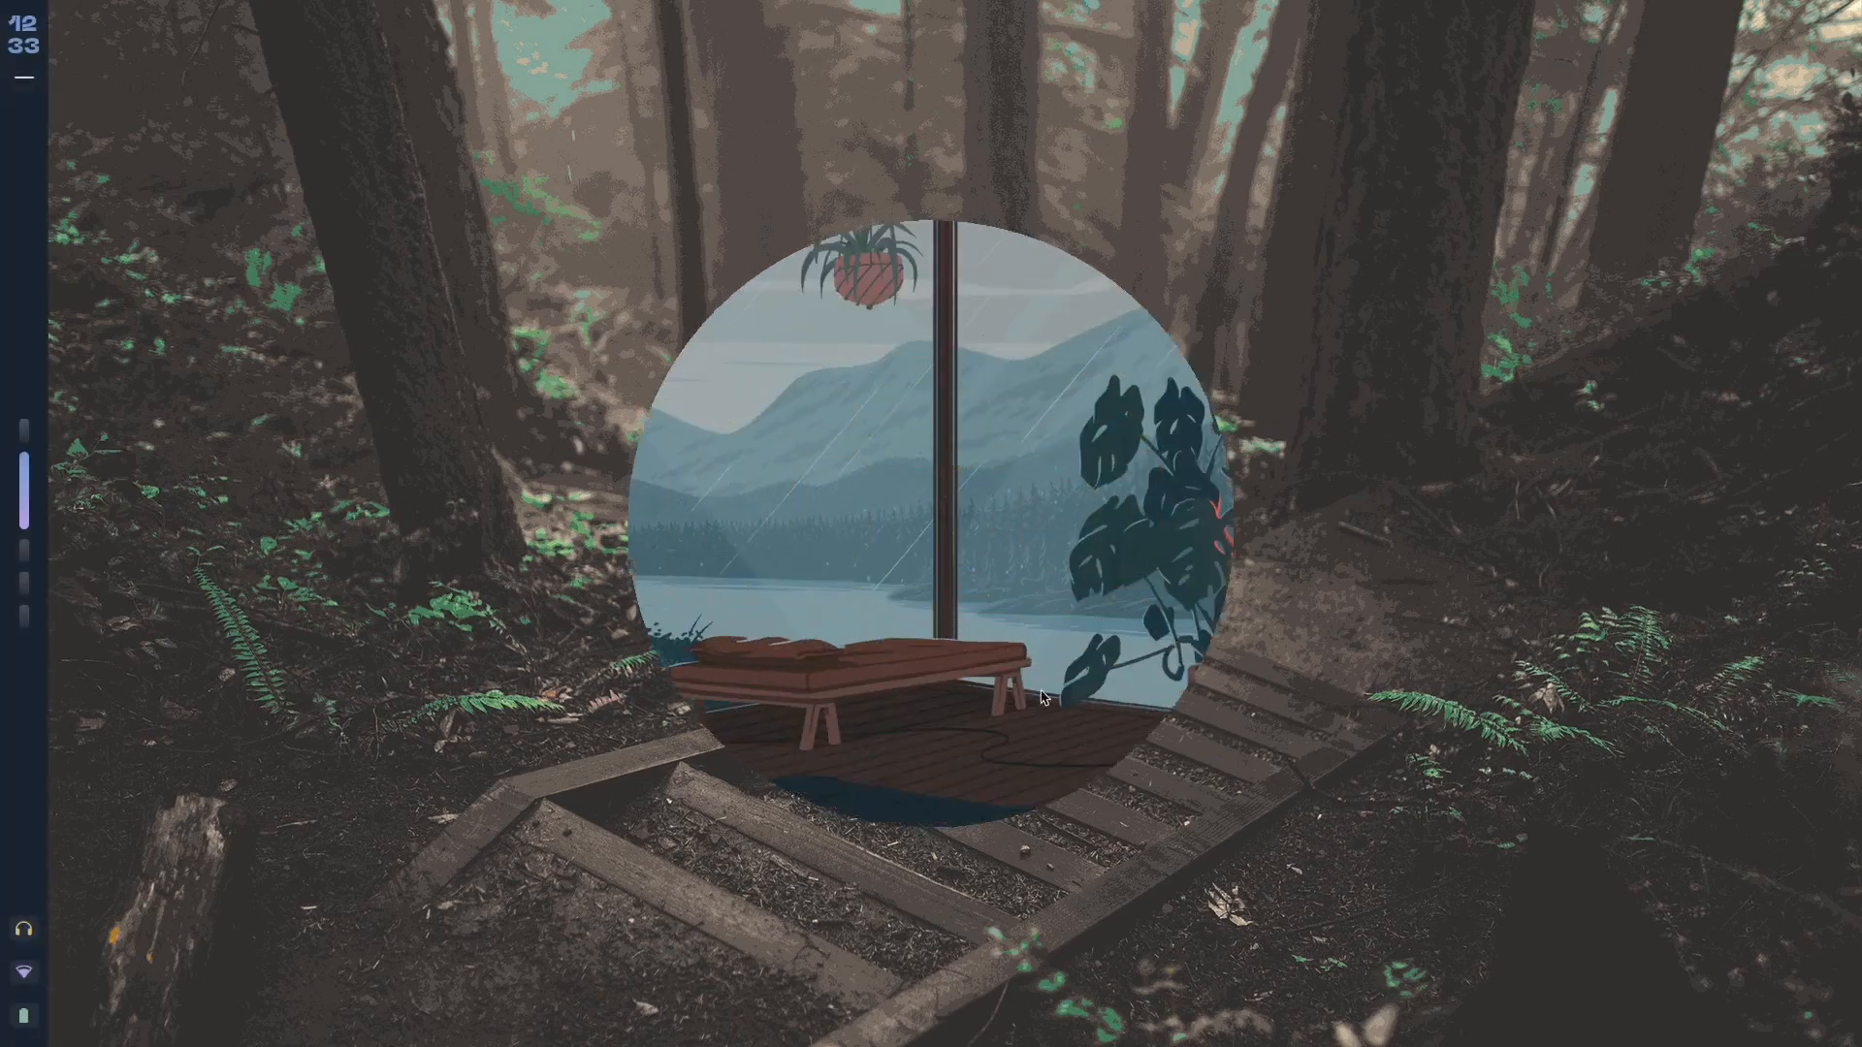
Launch nvim .config/hypr/modules/binds.conf in a new kitty pane beside night-mode.sh.
key(super+s)
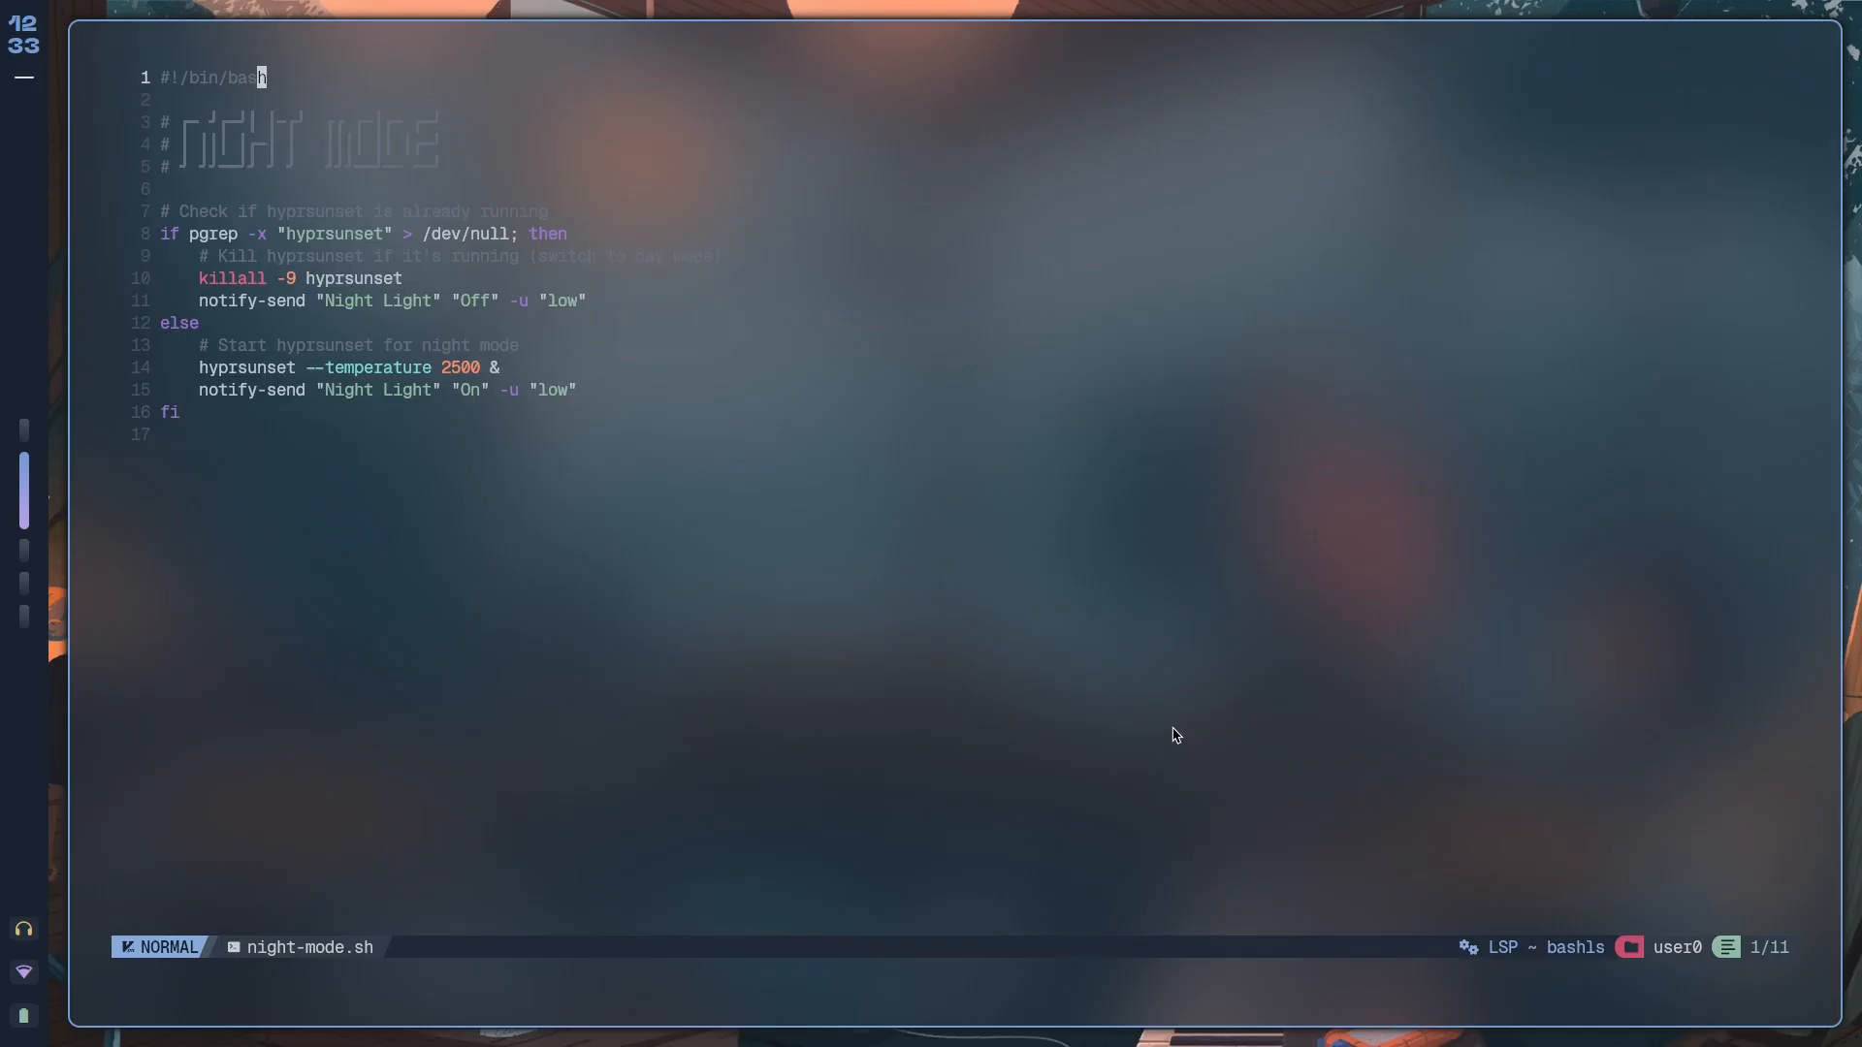
key(super+Return)
text(nvim .config/modul)
key(BackSpace)
key(BackSpace)
key(BackSpace)
text(hypr/modules/binds.conf)
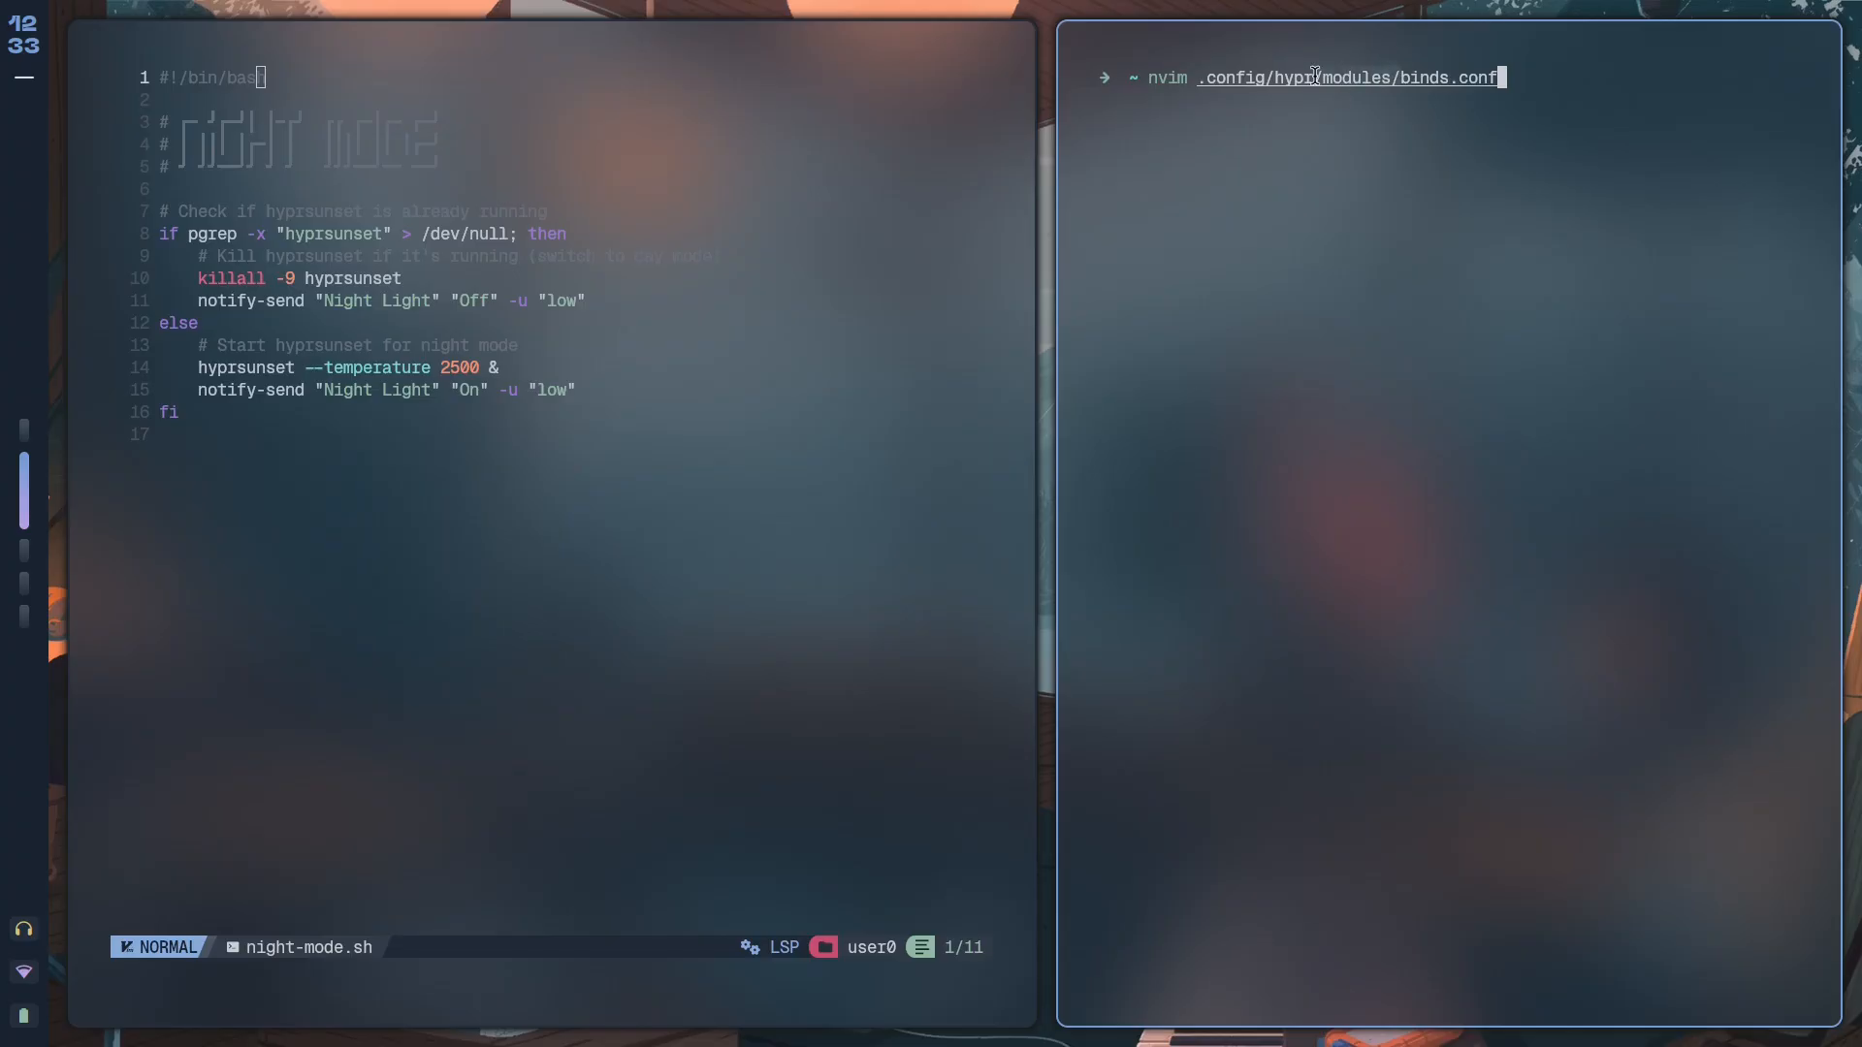
click(1374, 81)
key(End)
key(Return)
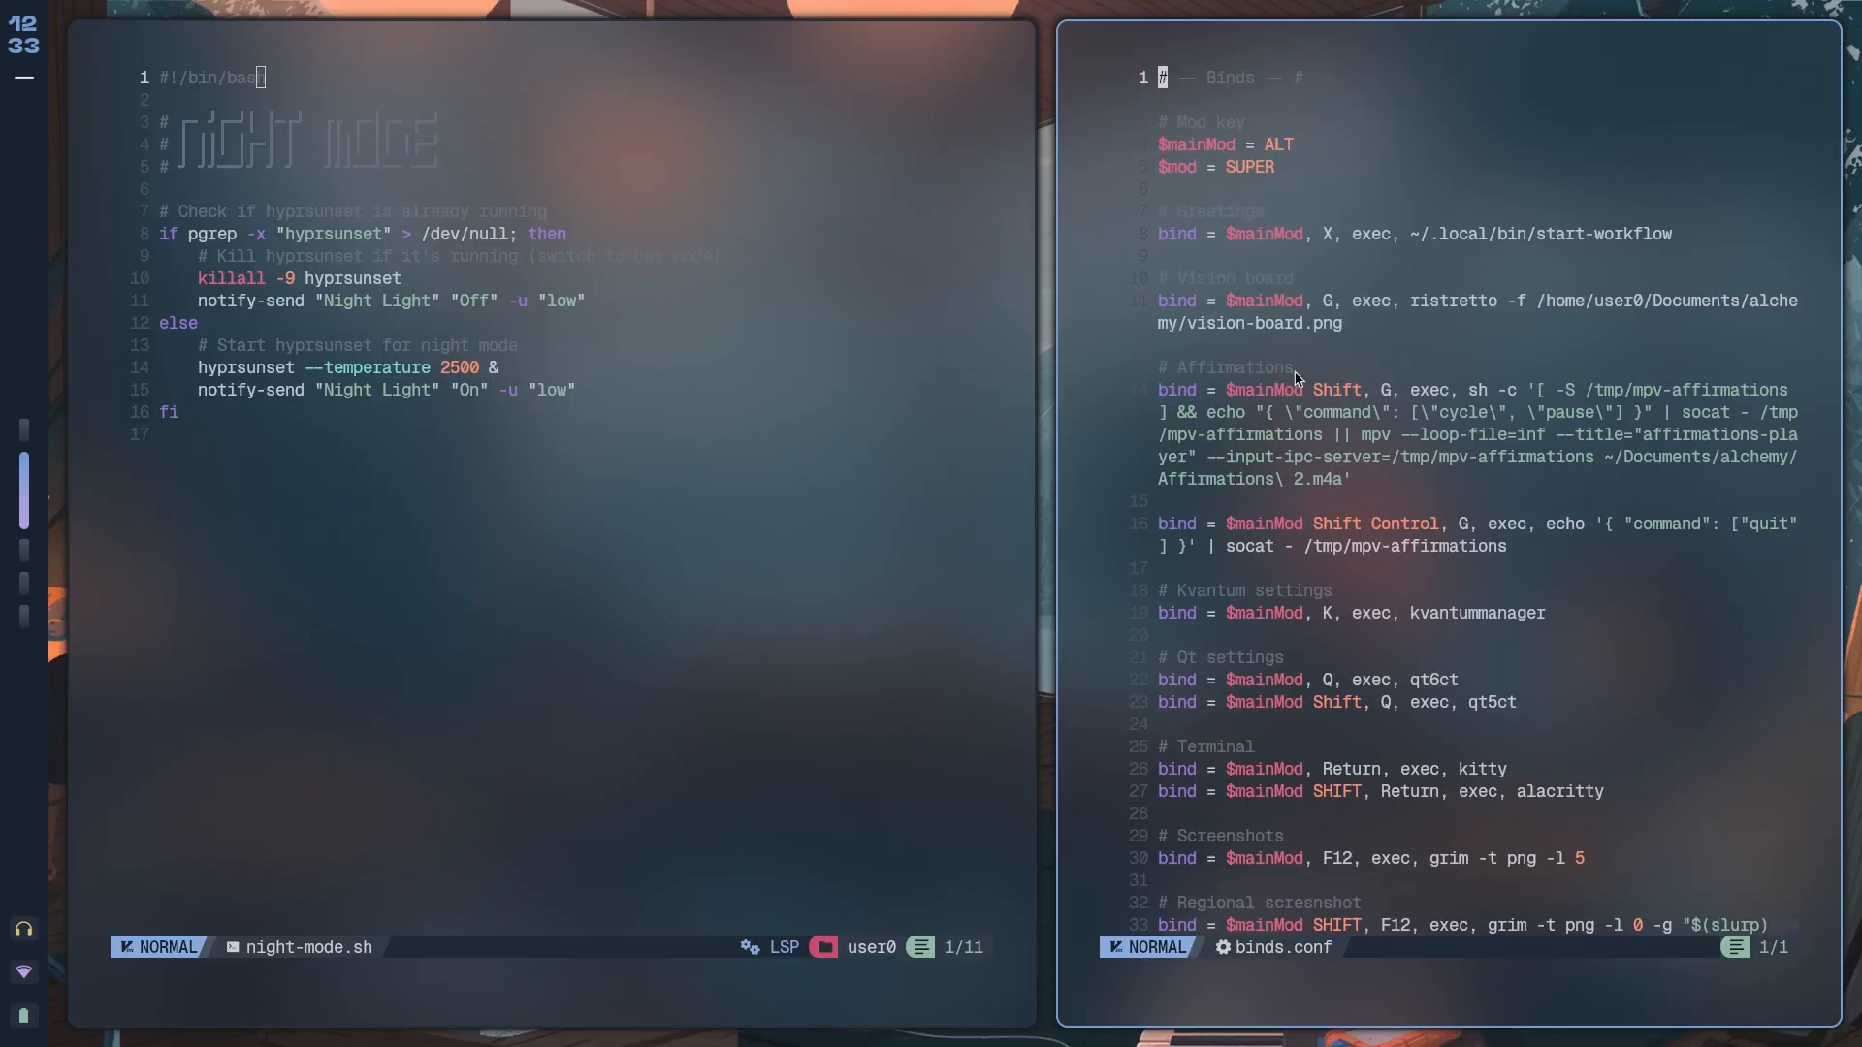
scroll(1298, 378, down, 3)
scroll(1454, 408, down, 7)
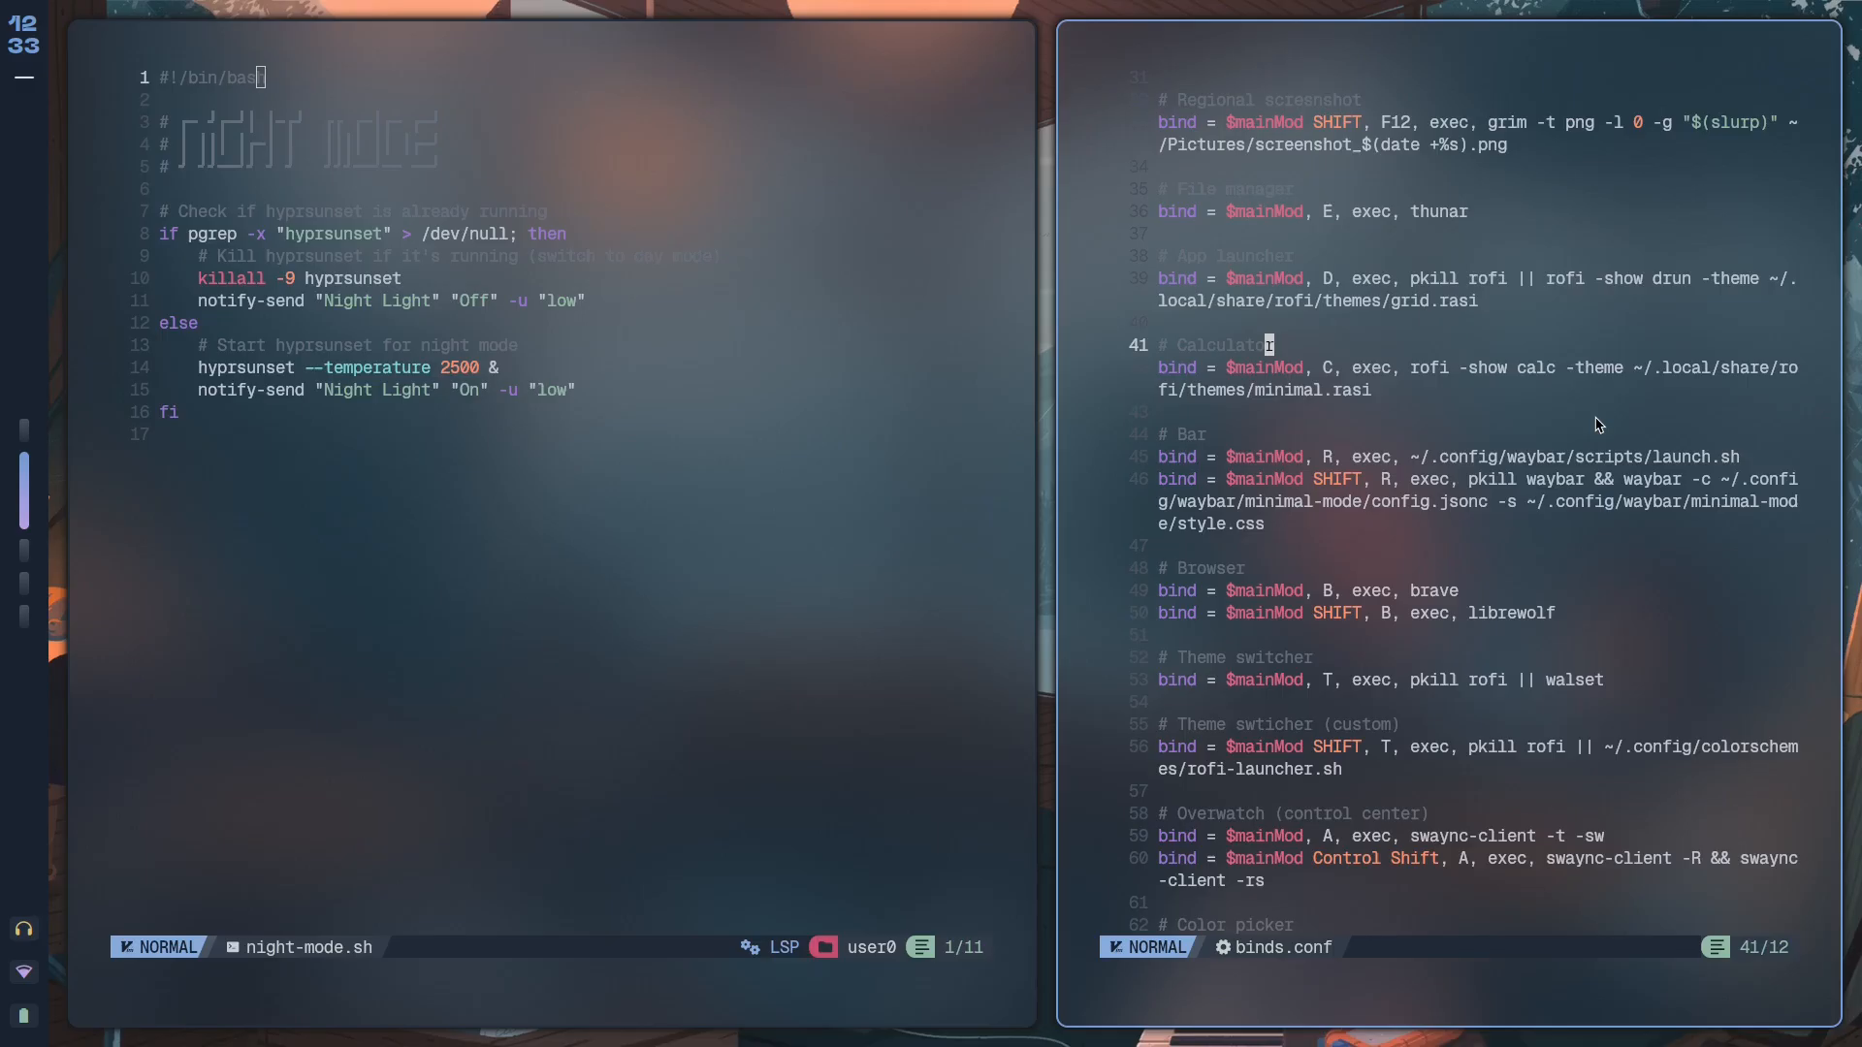
text(/night-mode)
Find the night-mode binding and review its $mainMod+N key and ~/.local/bin path.
key(Return)
scroll(1456, 422, down, 7)
scroll(1339, 428, down, 1)
scroll(1294, 434, up, 1)
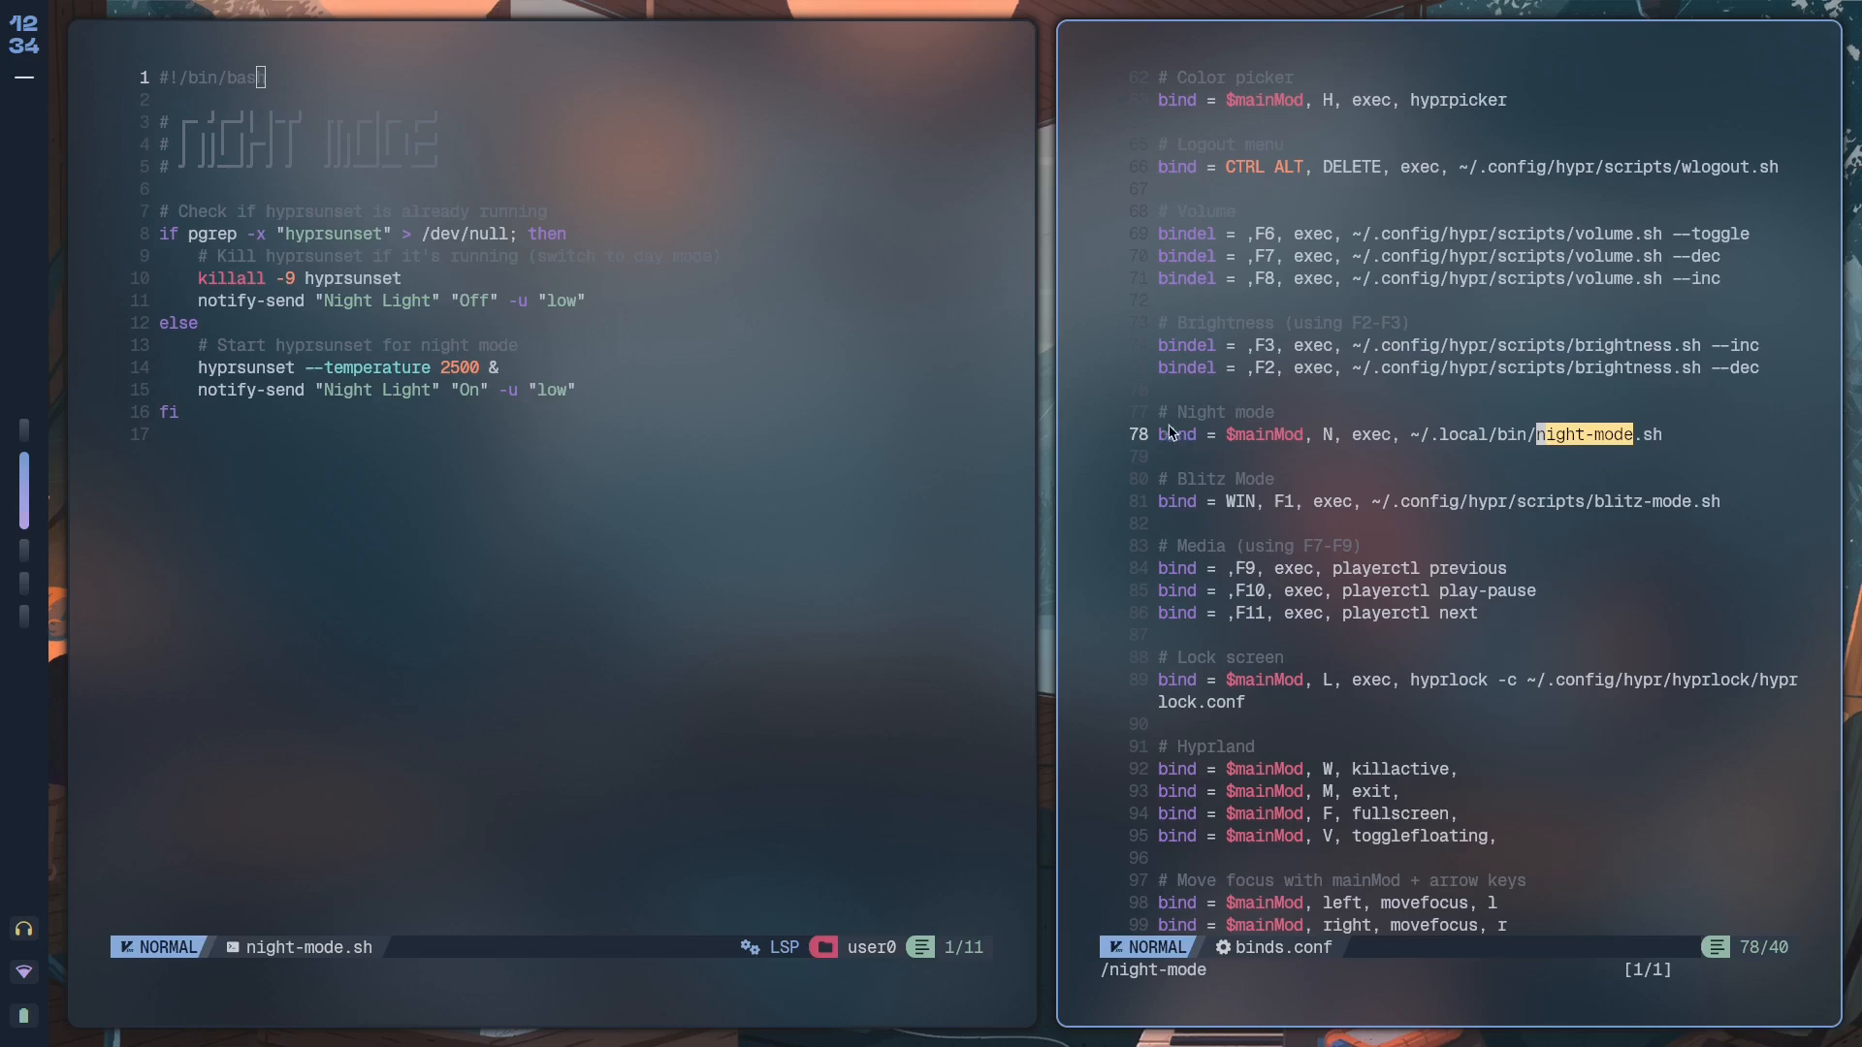
mouse_move(1231, 440)
mouse_down()
mouse_move(1301, 437)
mouse_move(1320, 463)
mouse_up()
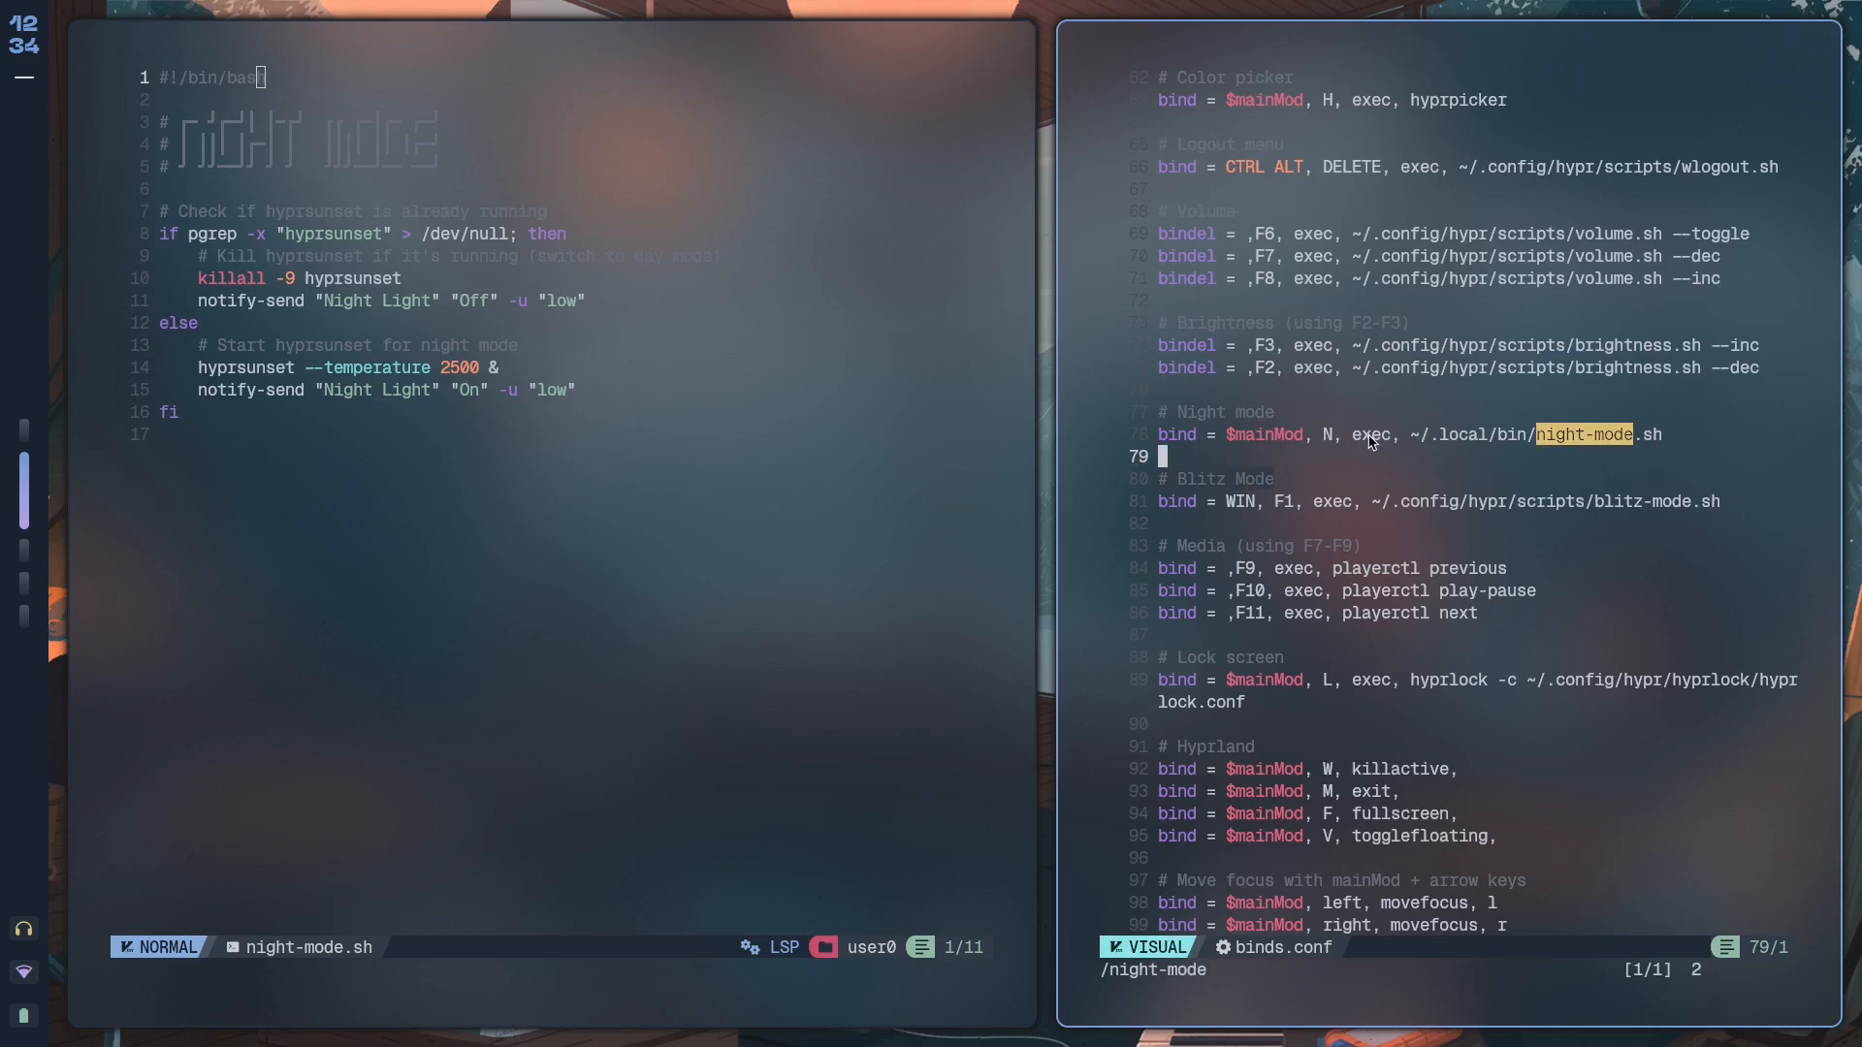
drag(1660, 441, 1322, 434)
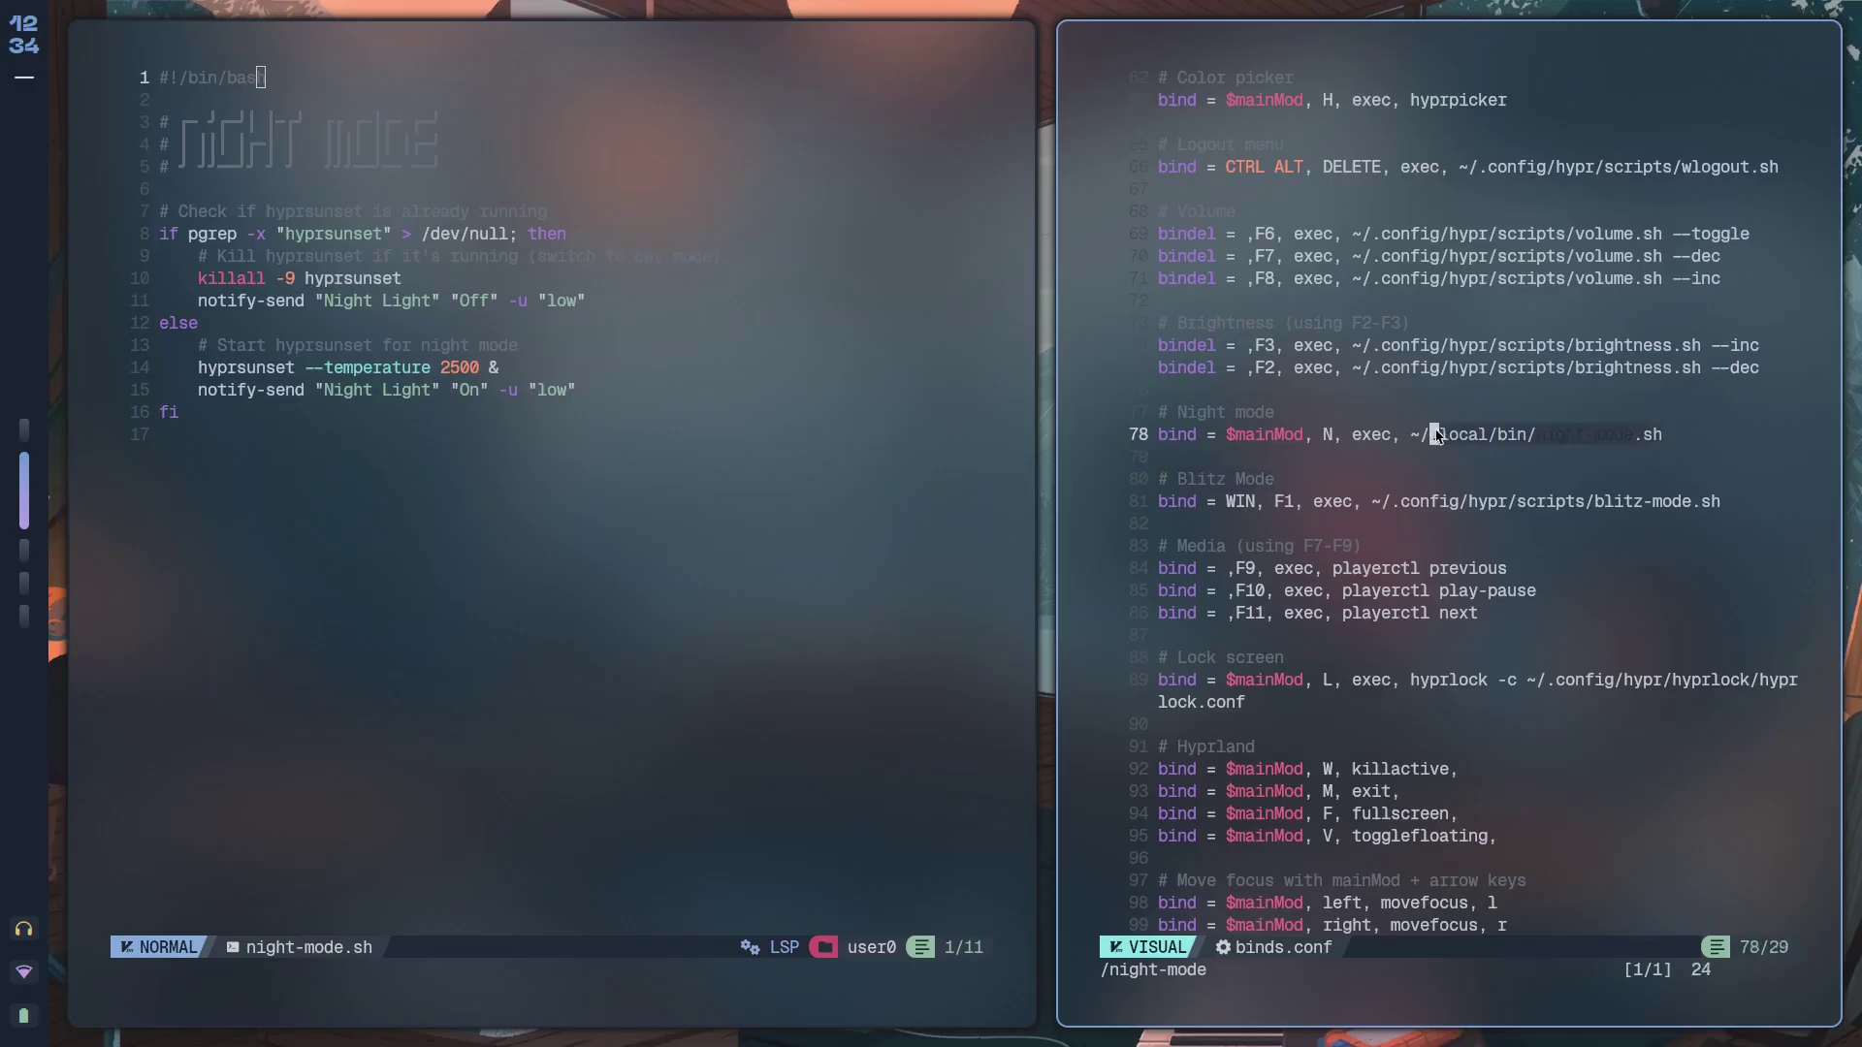
click(1582, 435)
drag(1666, 450, 1600, 437)
key(Escape)
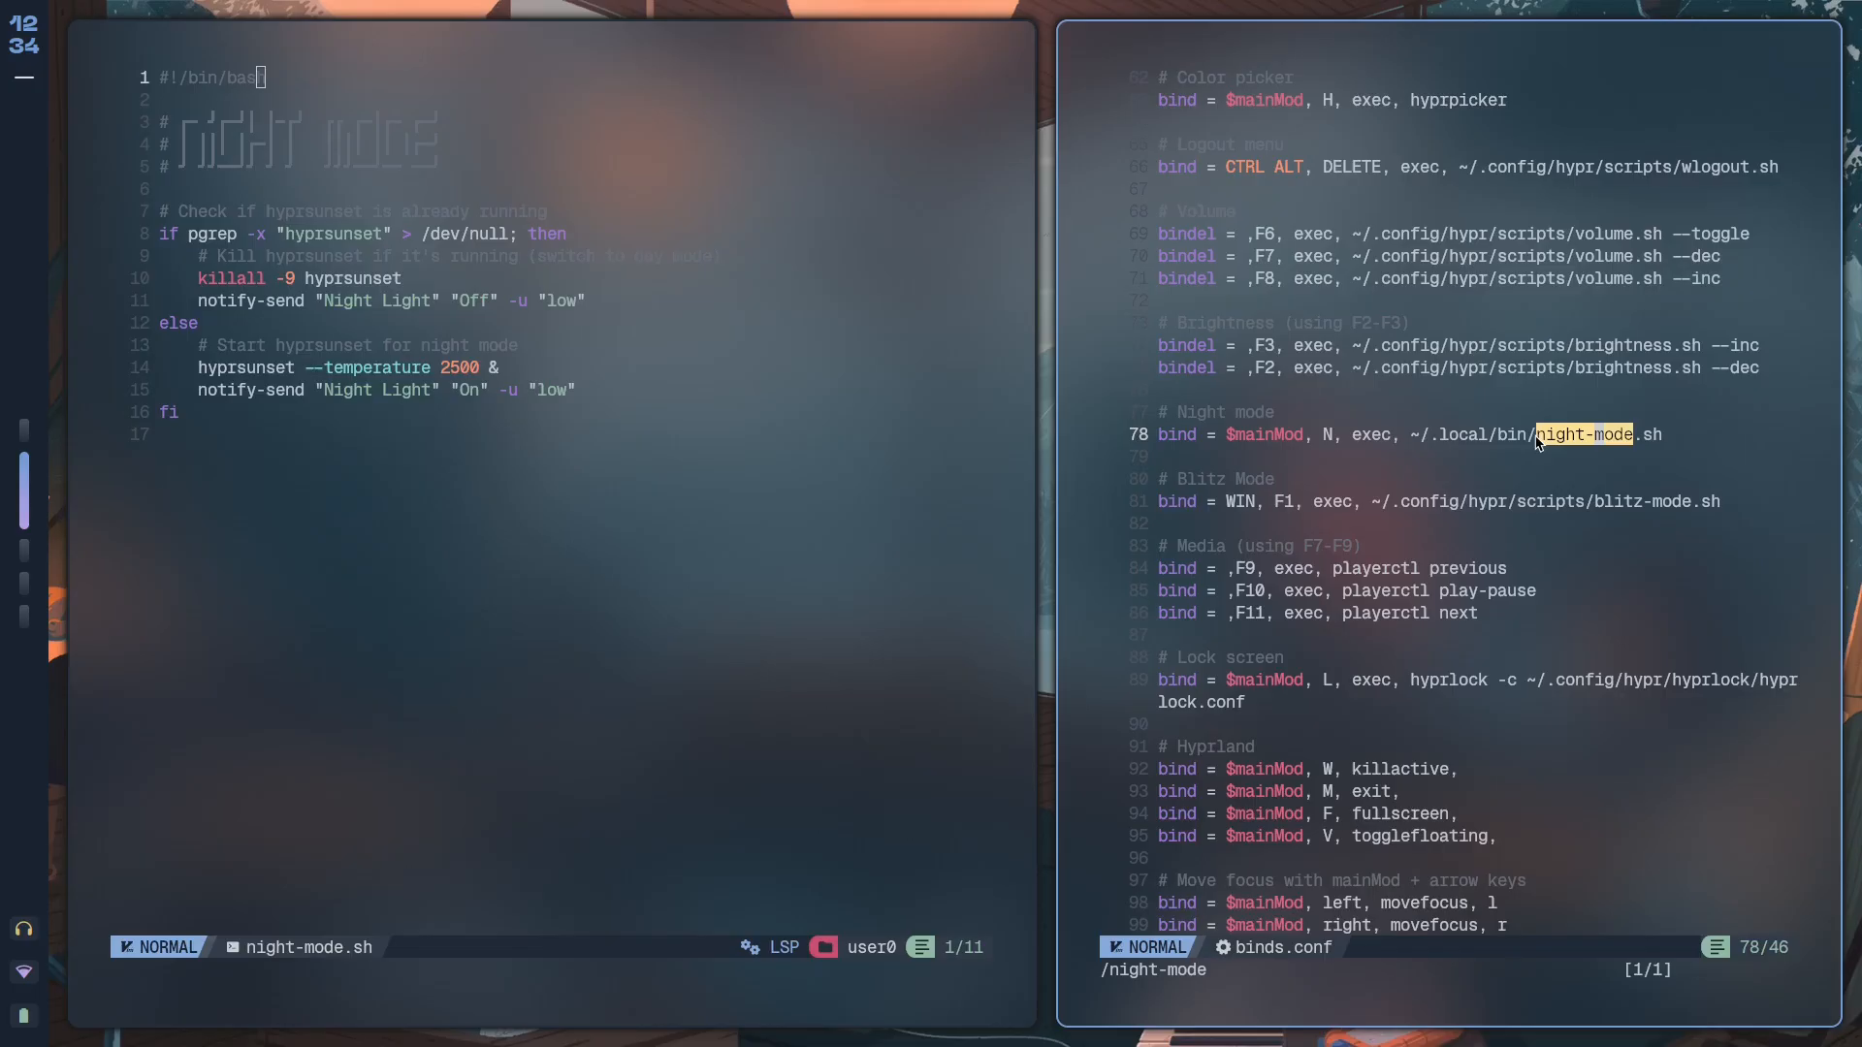
drag(1530, 438, 1419, 442)
click(1540, 437)
click(1261, 413)
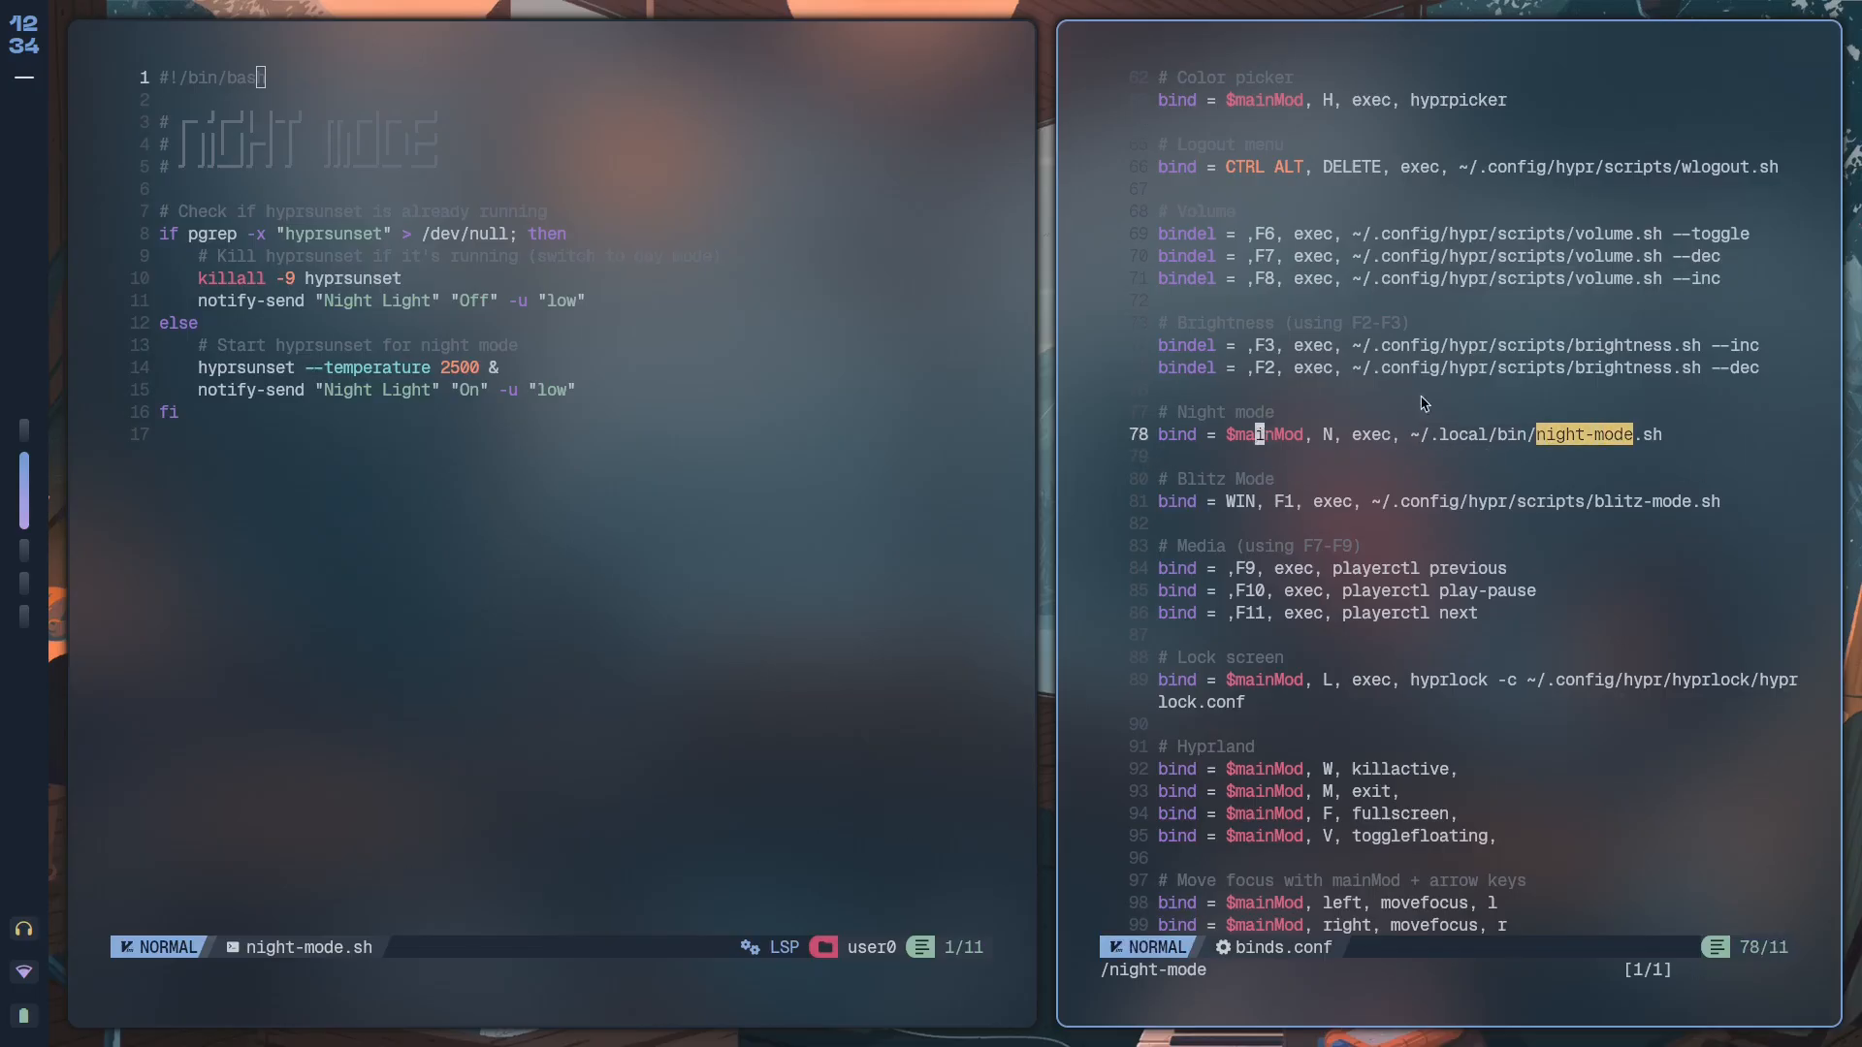
Check the full ~/.local/bin/night-mode.sh path on line 78 and save binds.conf.
click(1667, 438)
drag(1414, 433, 1654, 433)
click(1400, 439)
drag(1413, 434, 1654, 434)
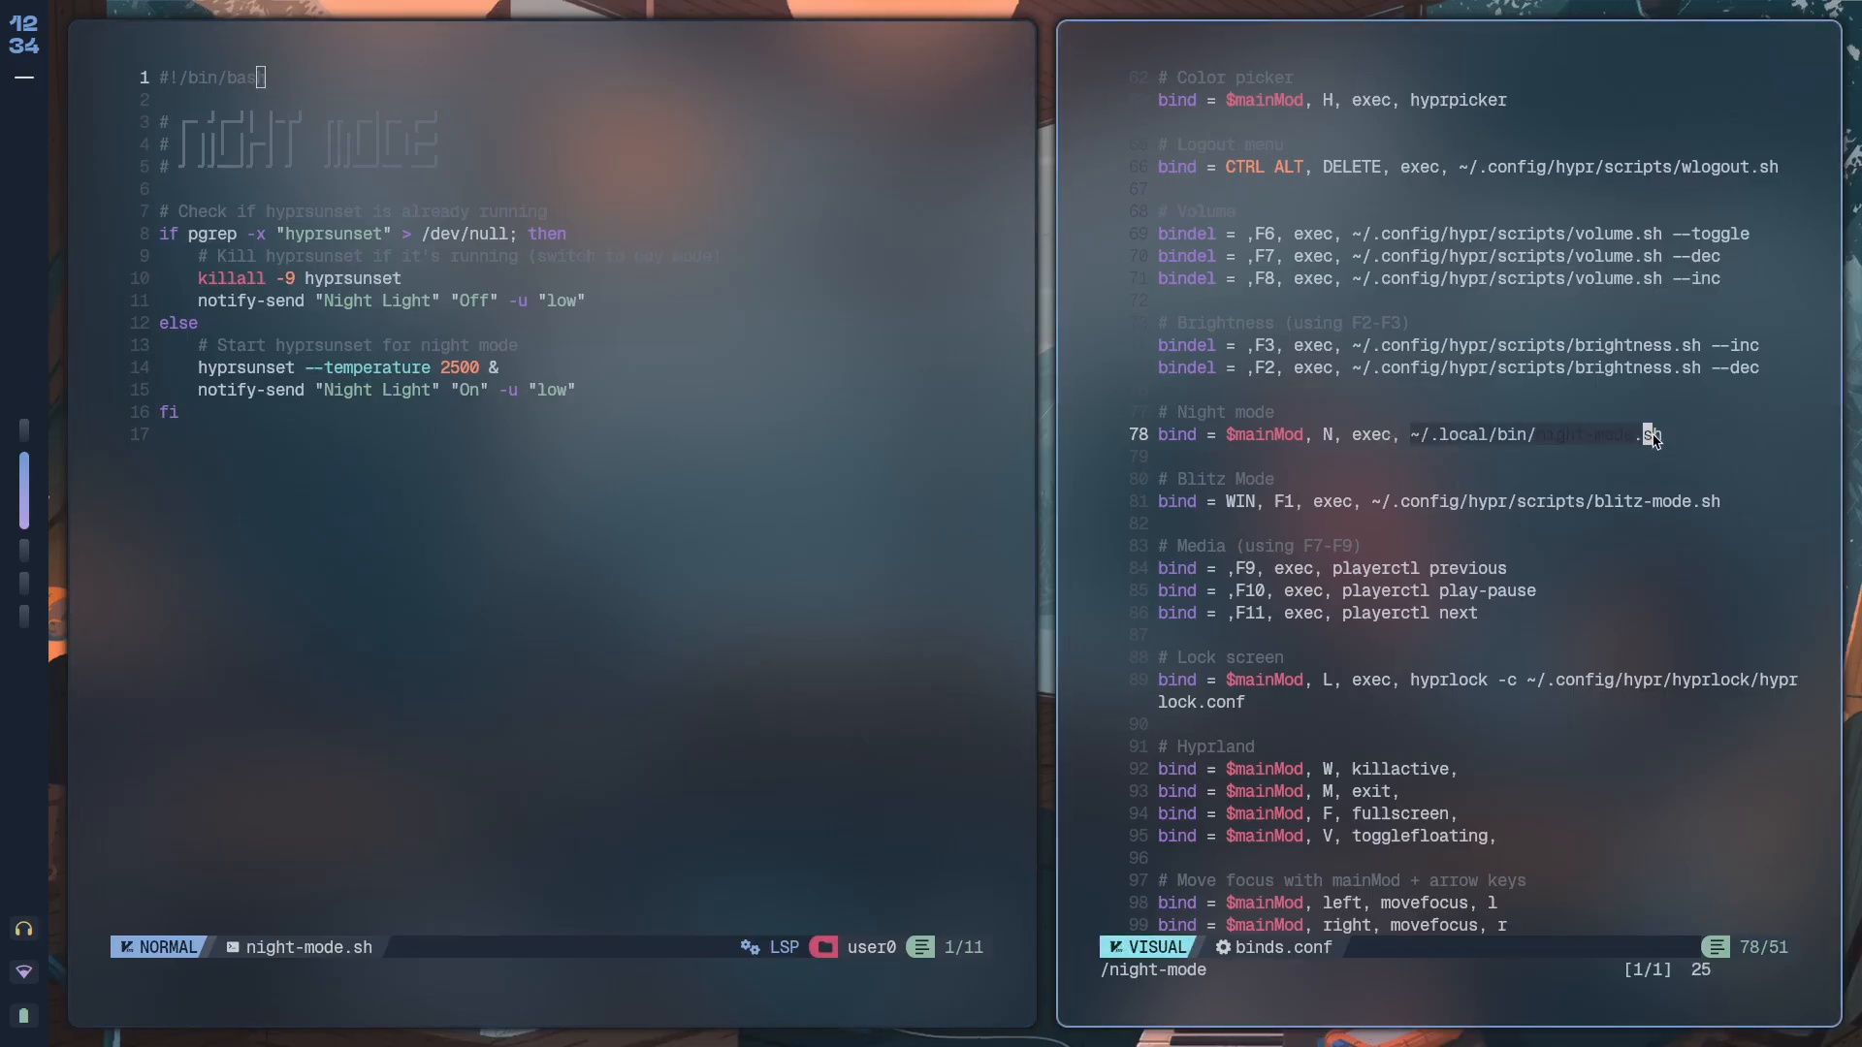
click(1493, 435)
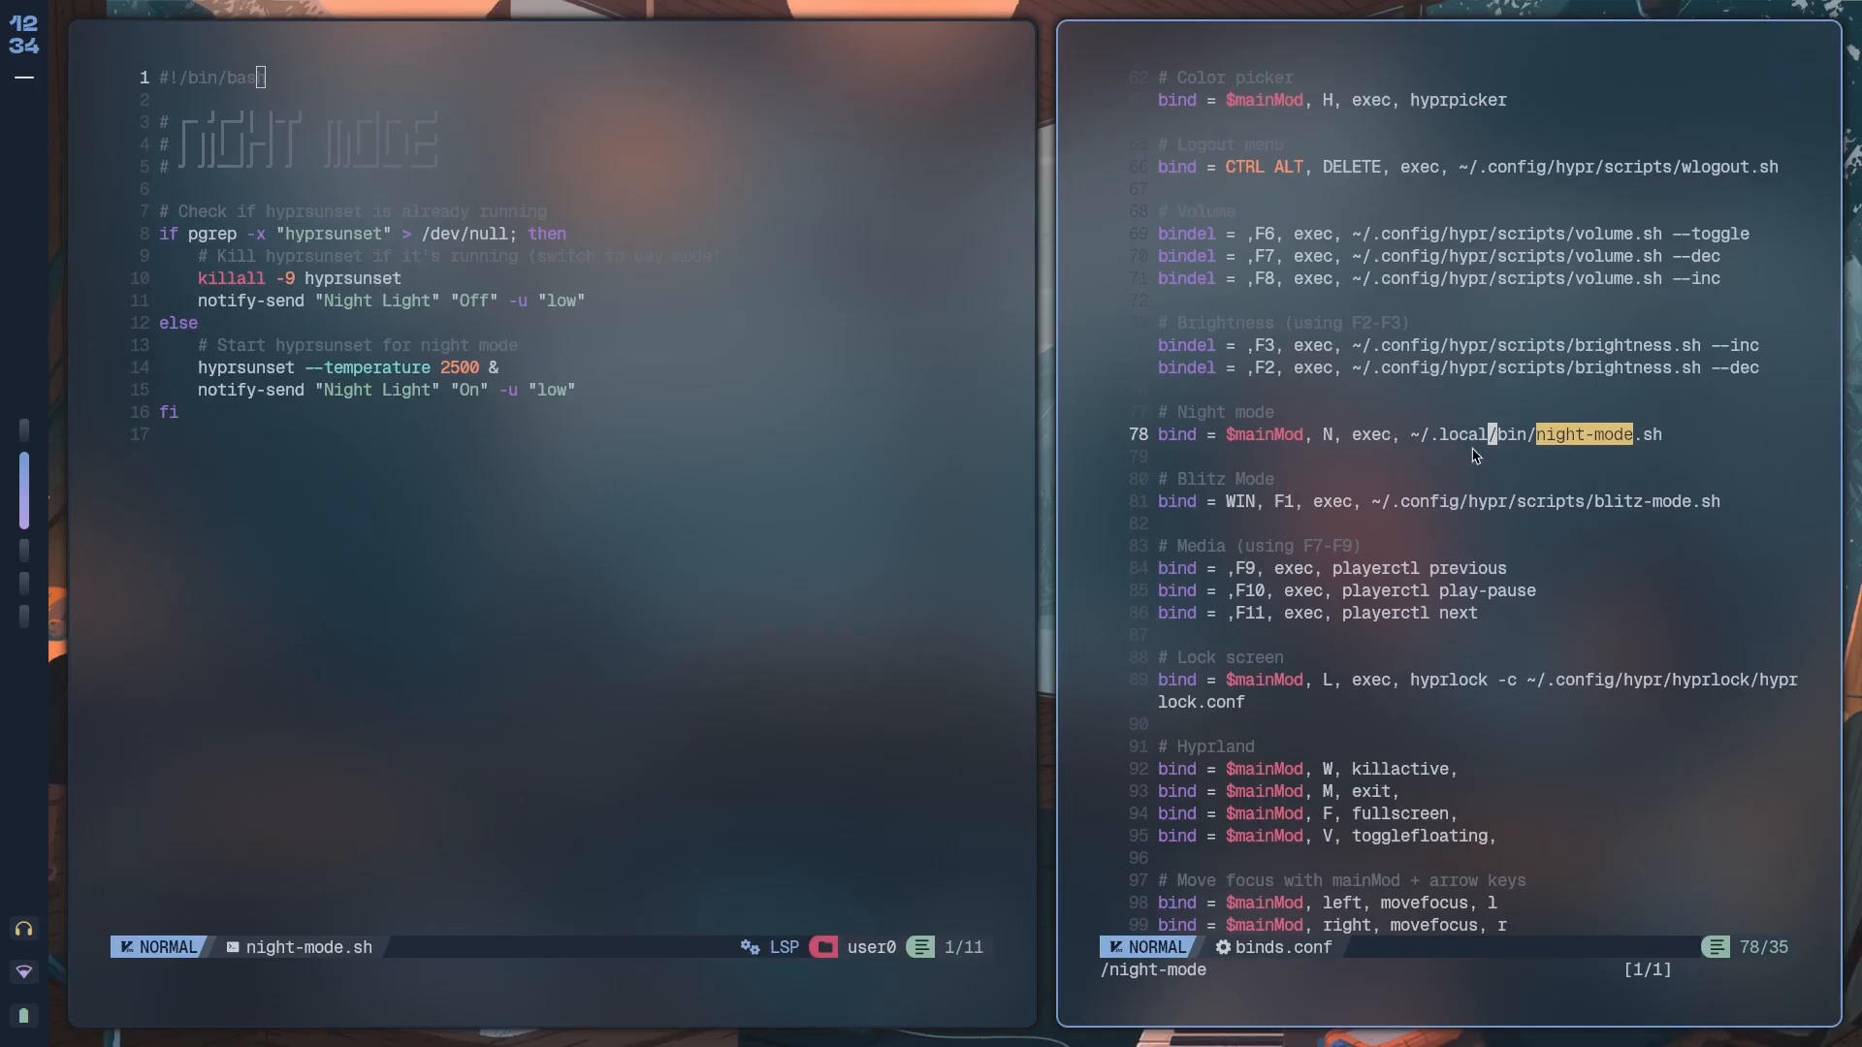
drag(1412, 434, 1701, 438)
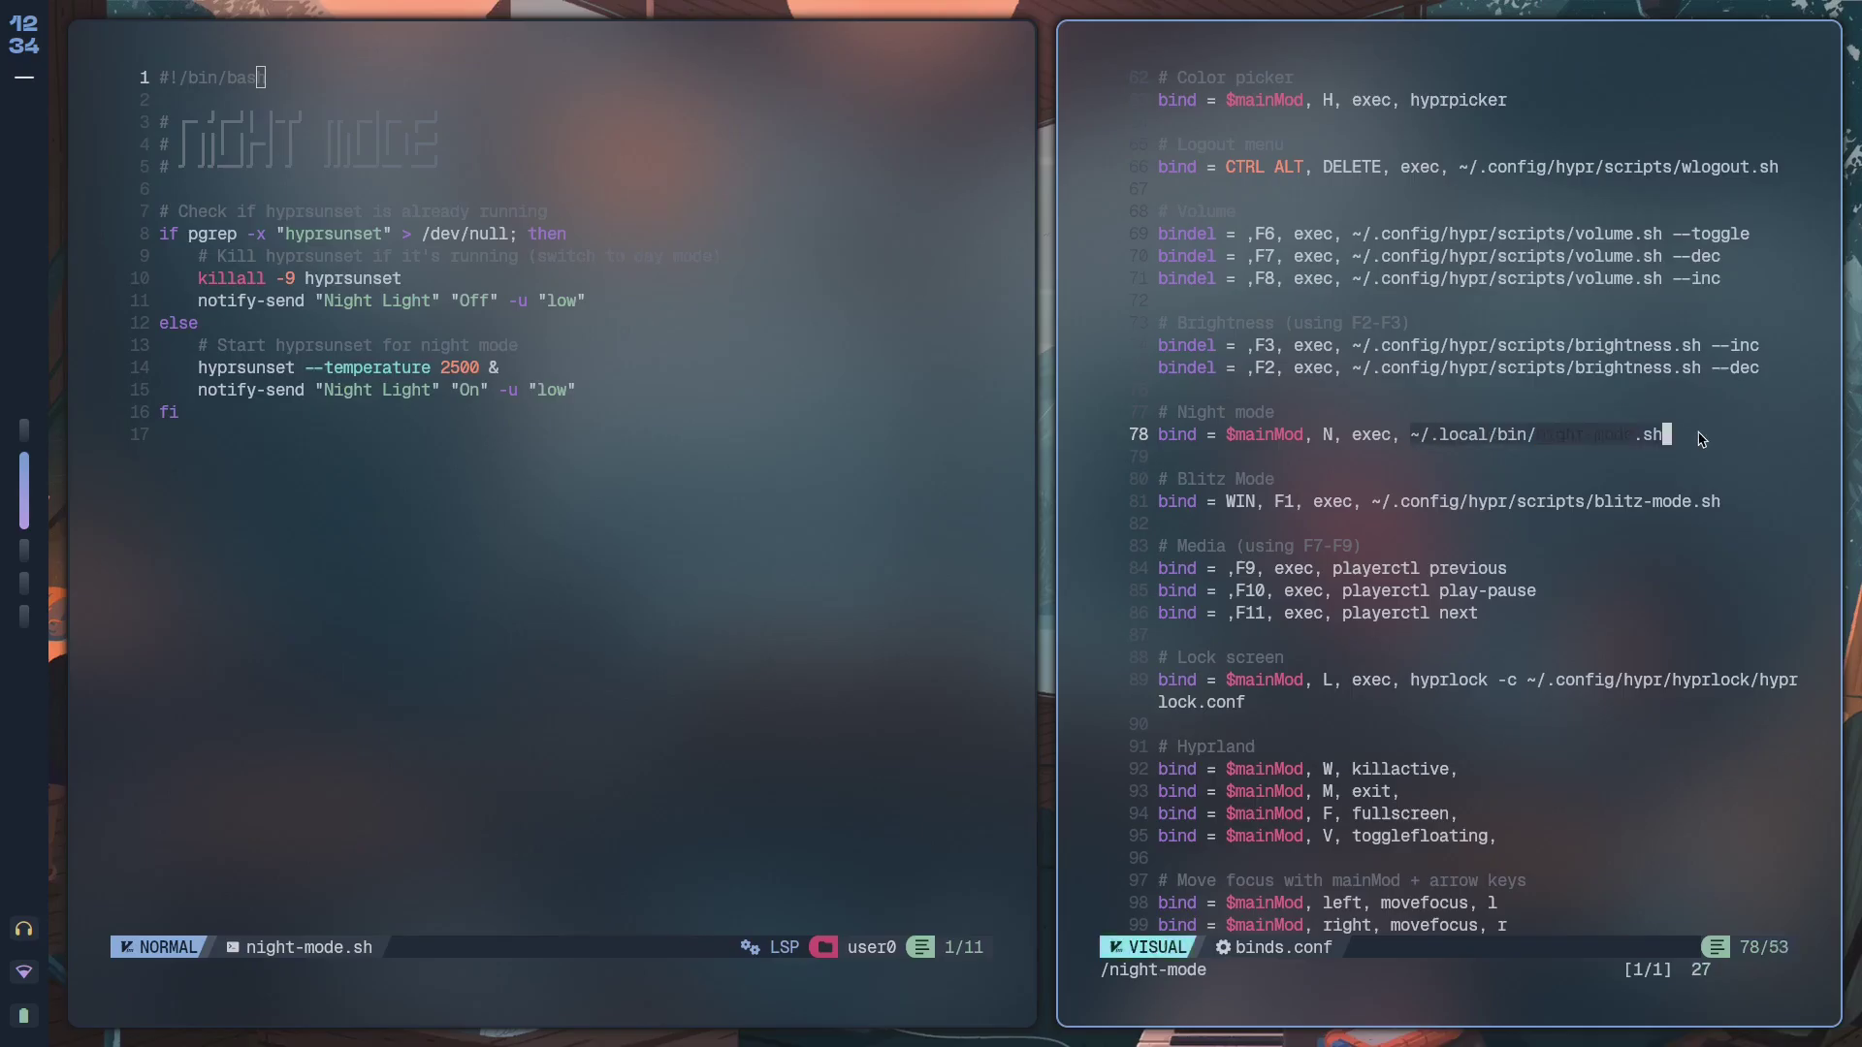
click(1468, 444)
text(:w)
key(Return)
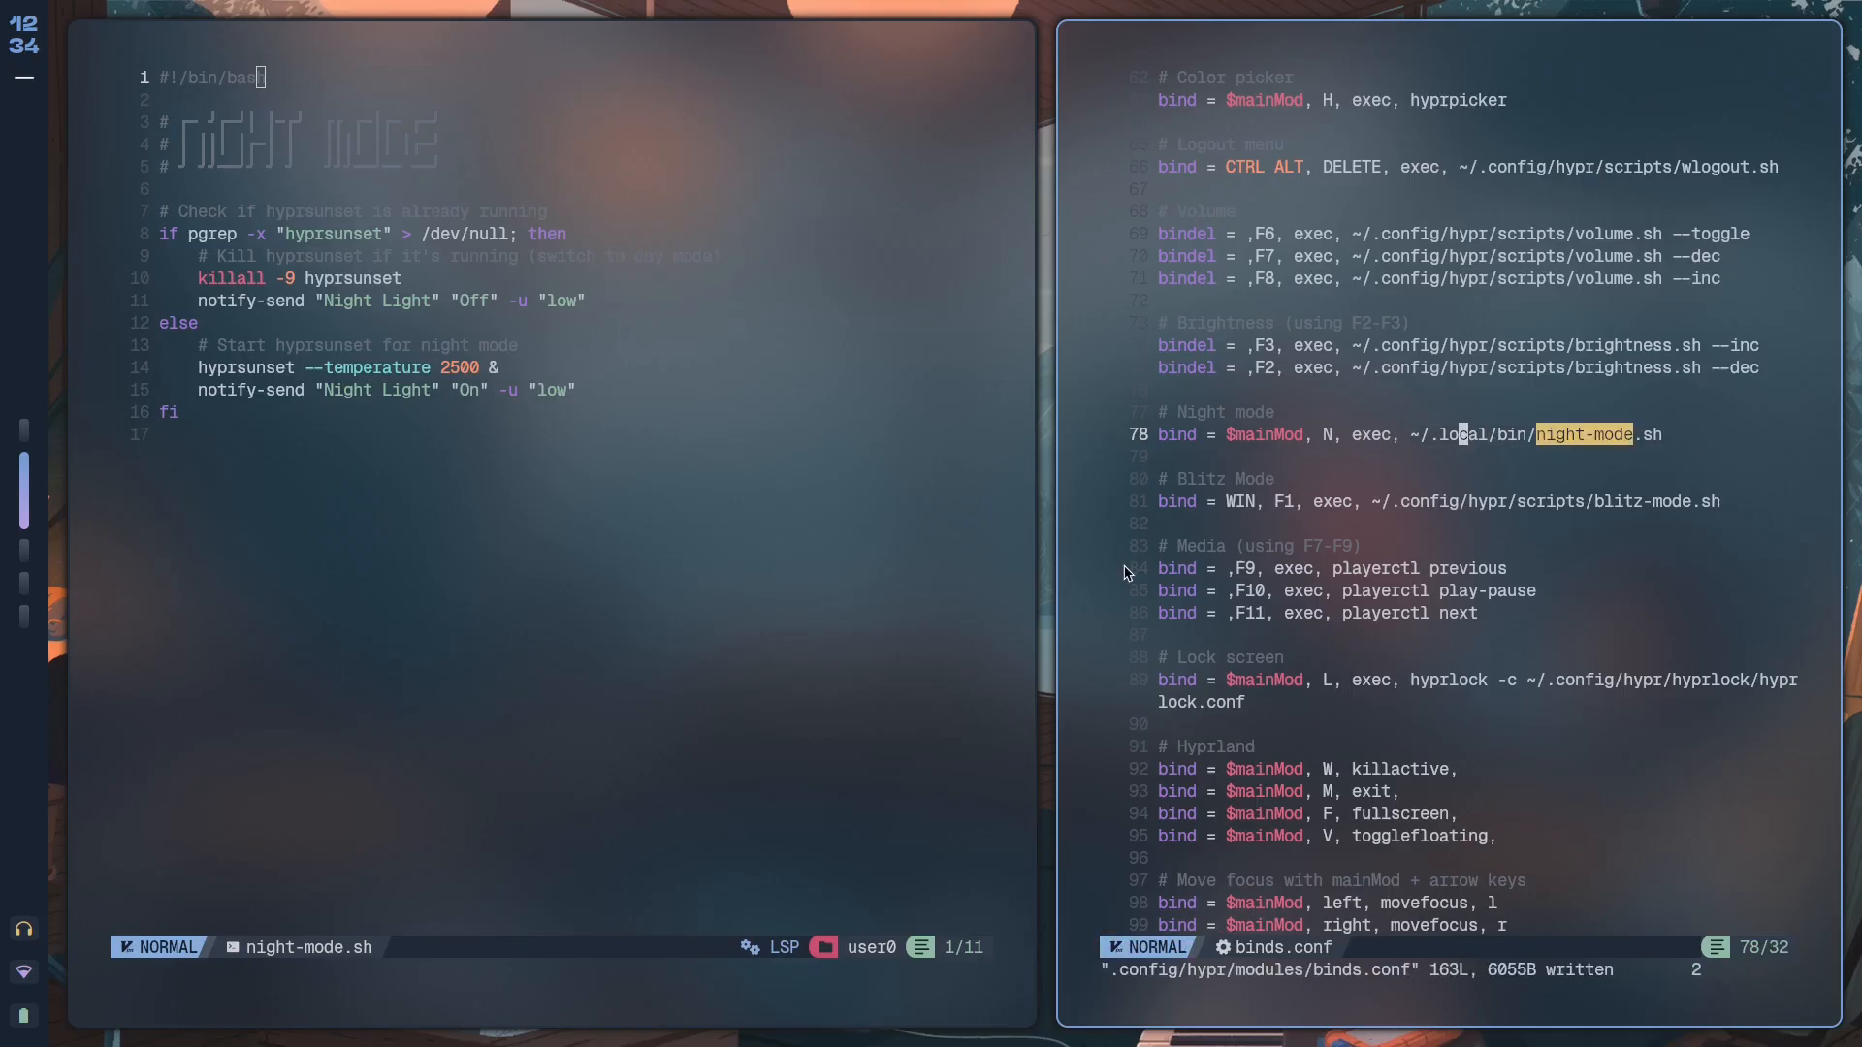
Bring up a fresh kitty terminal on an empty workspace.
key(super+2)
key(super+Return)
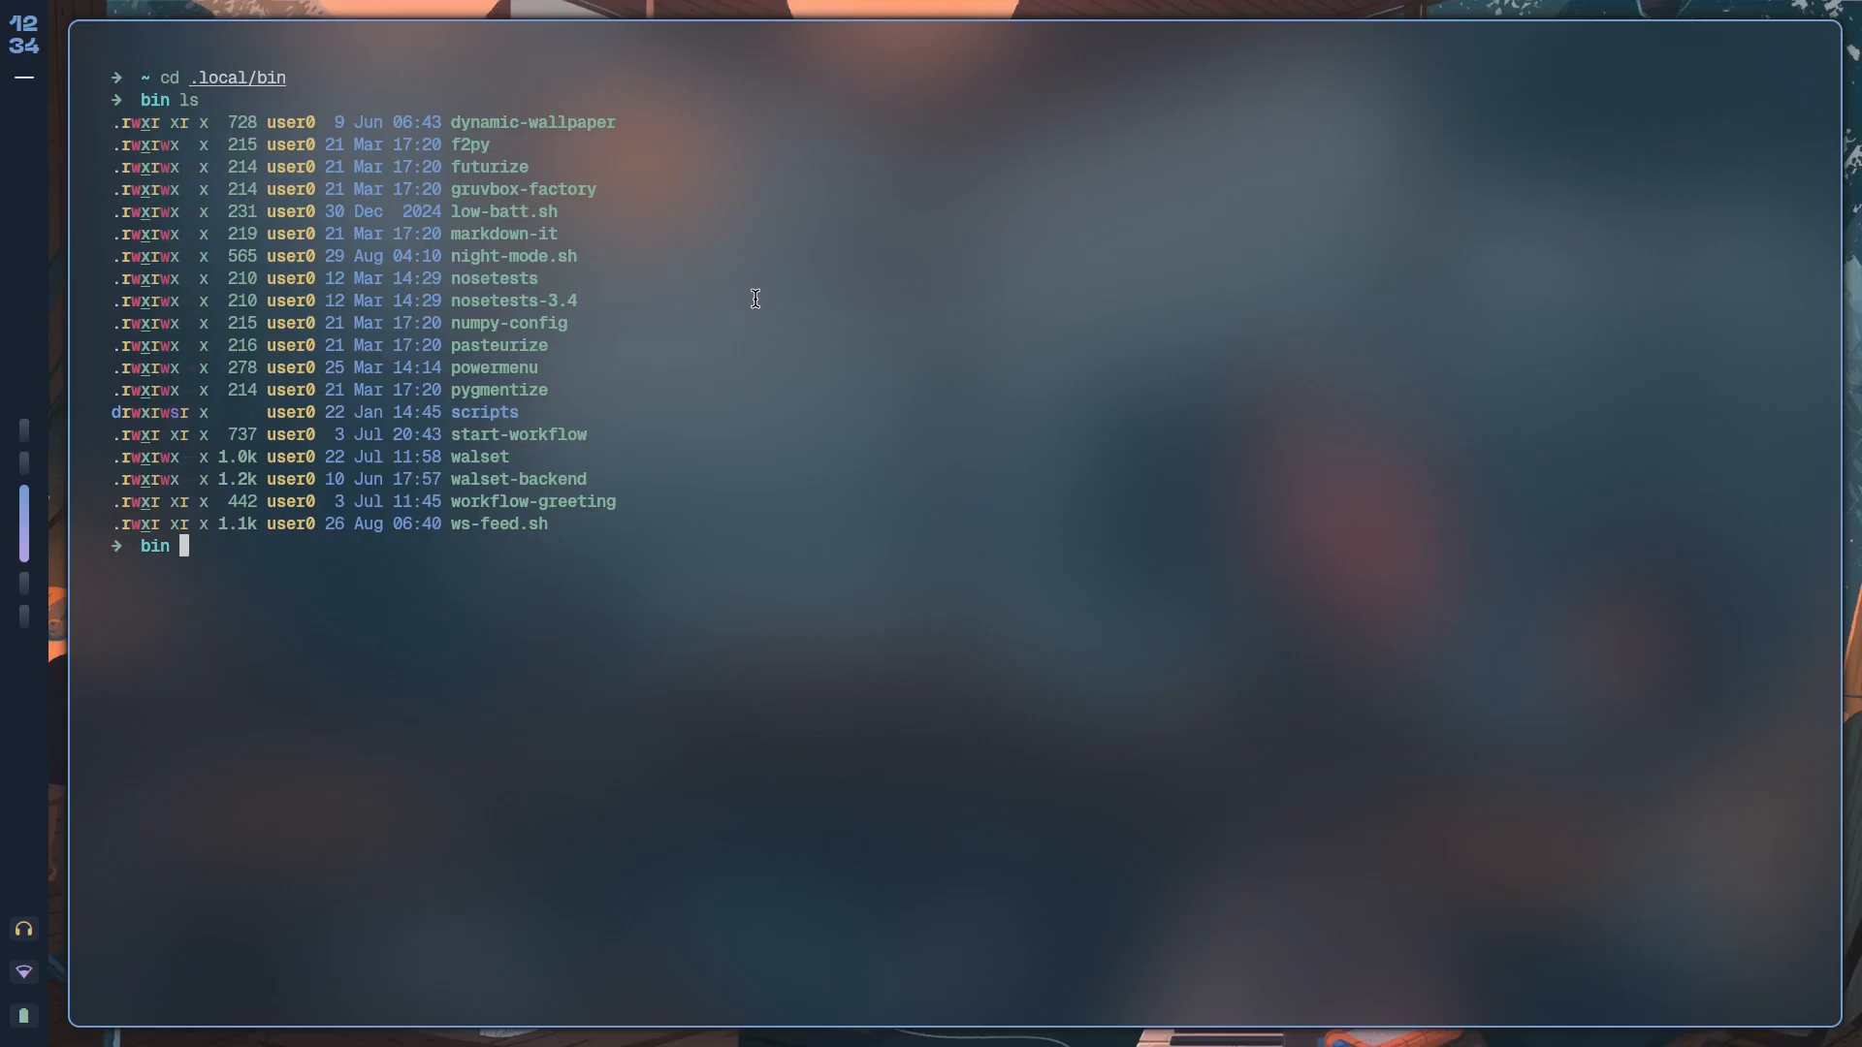
text(mv night-mode)
Rename night-mode.sh to night-mode in ~/.local/bin.
key(Tab)
text(night-mode)
key(Return)
text(./night)
Run ./night-mode twice, turning Night Light on at 2500K and then off.
key(Tab)
key(Return)
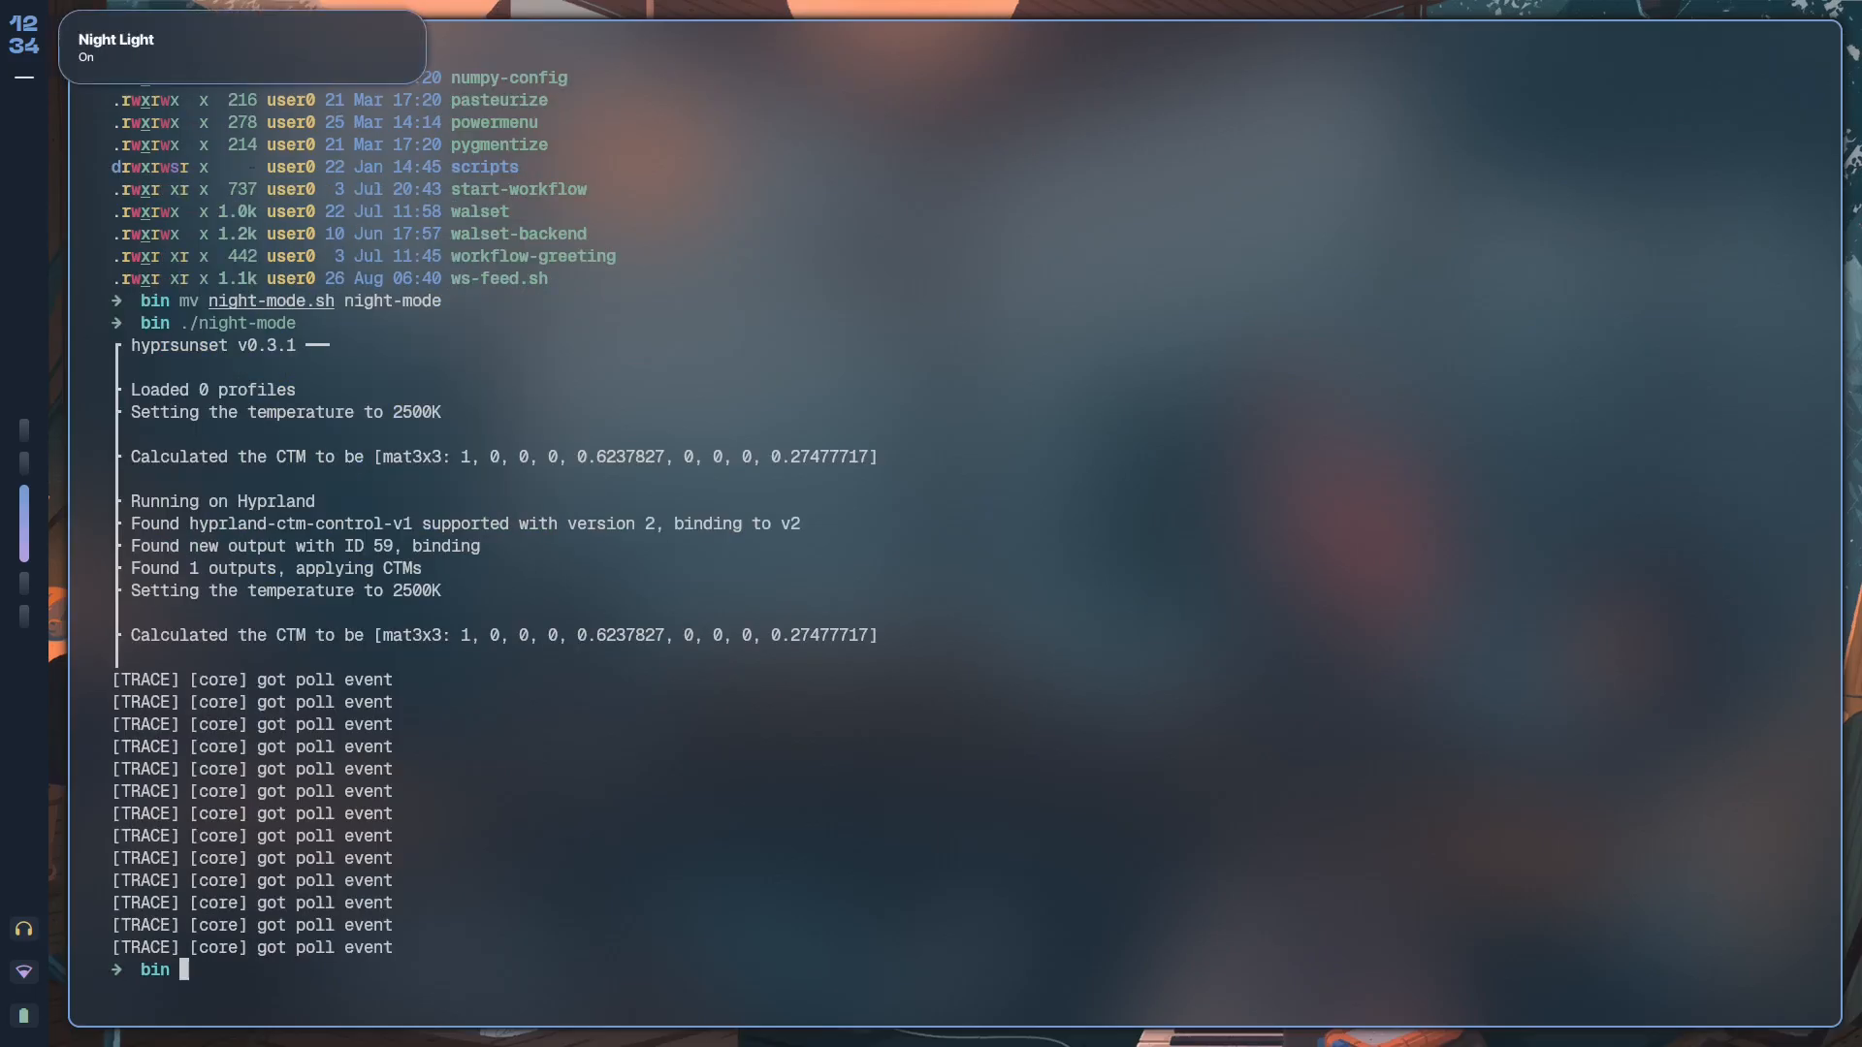
key(Up)
key(Return)
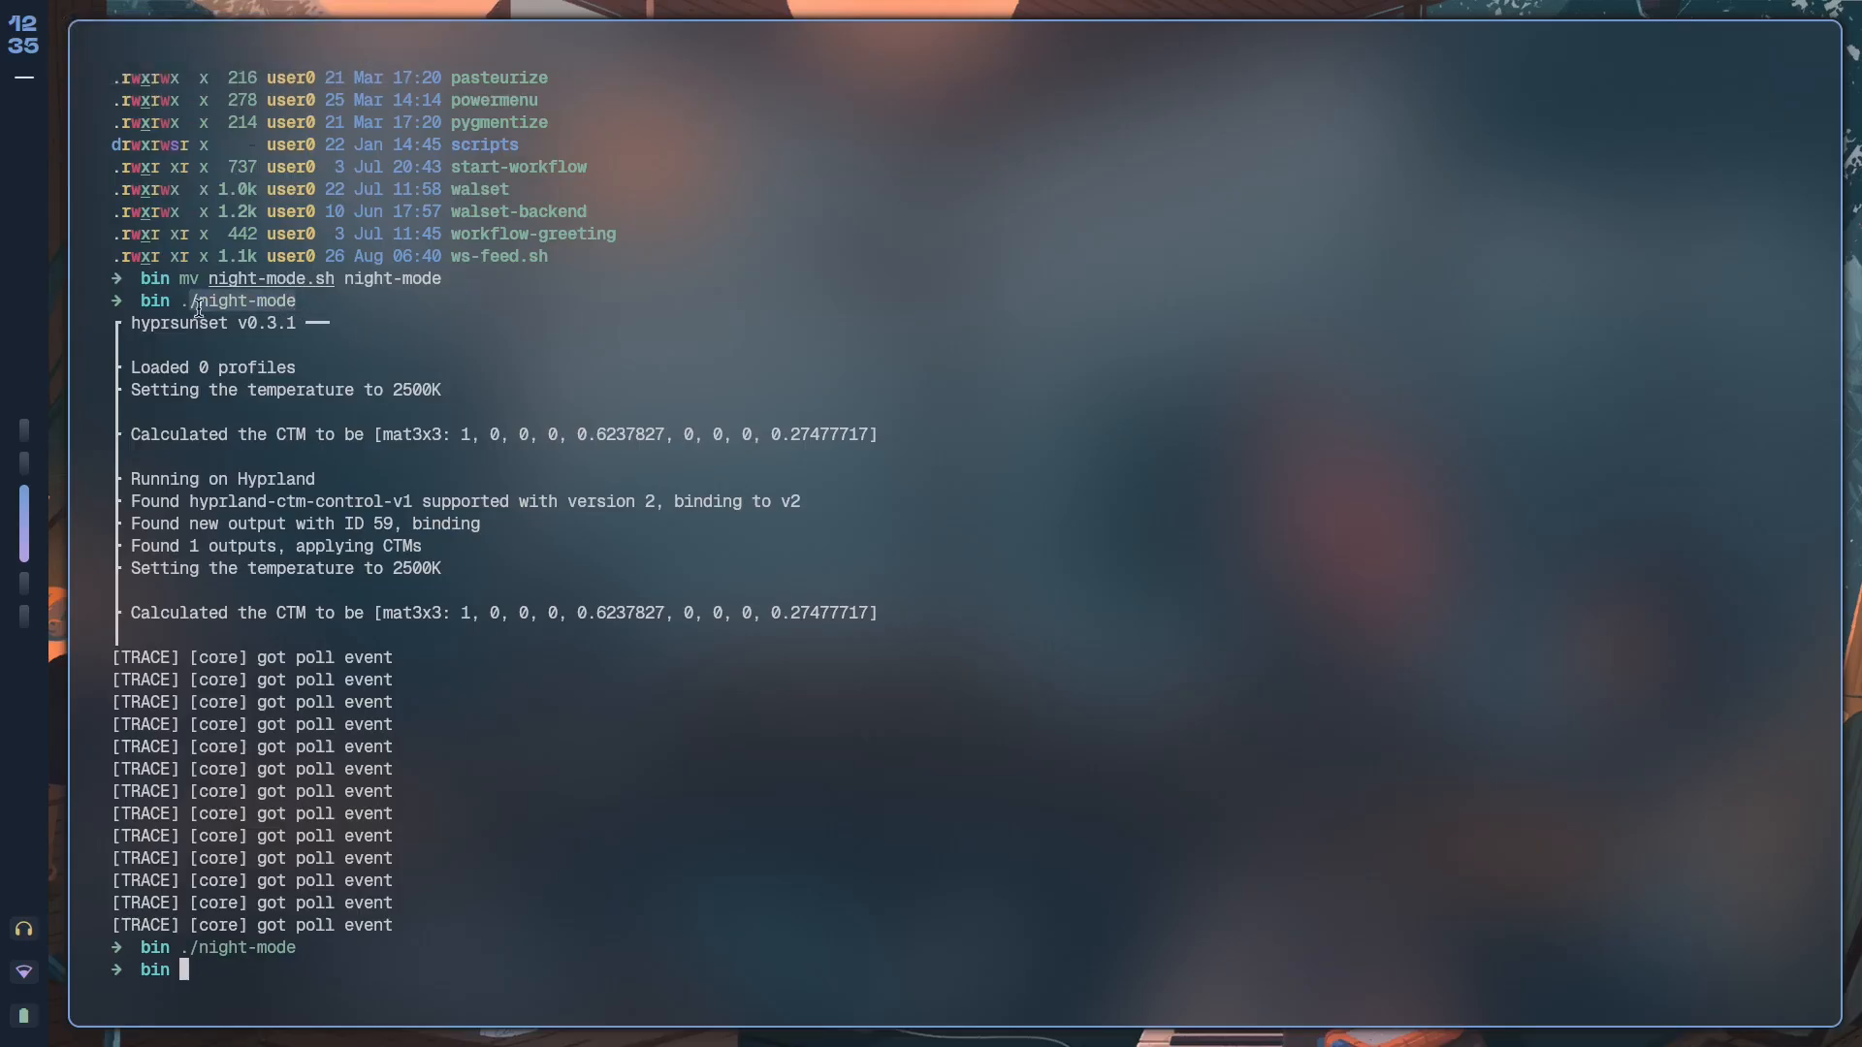
drag(297, 301, 180, 302)
click(257, 346)
text(cmake)
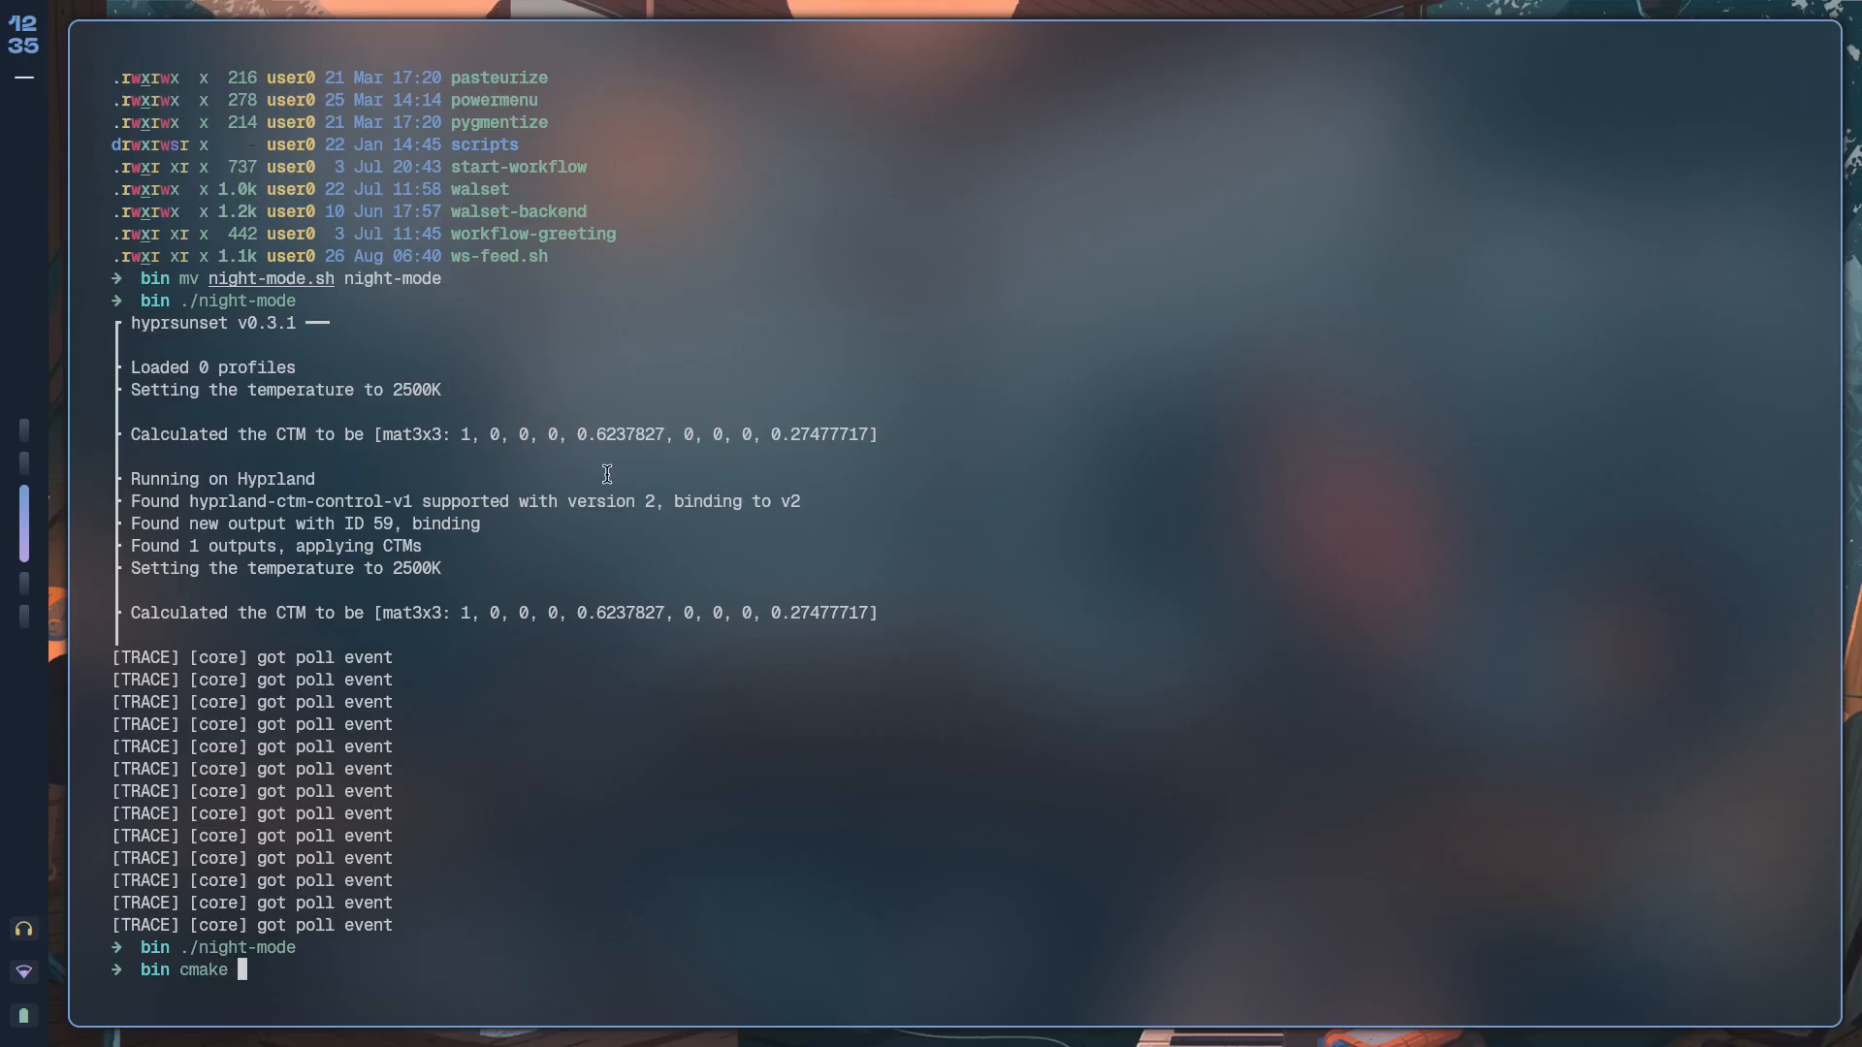
text( main.c)
Run cmake main.c and look over the earlier ./night-mode command output.
key(Return)
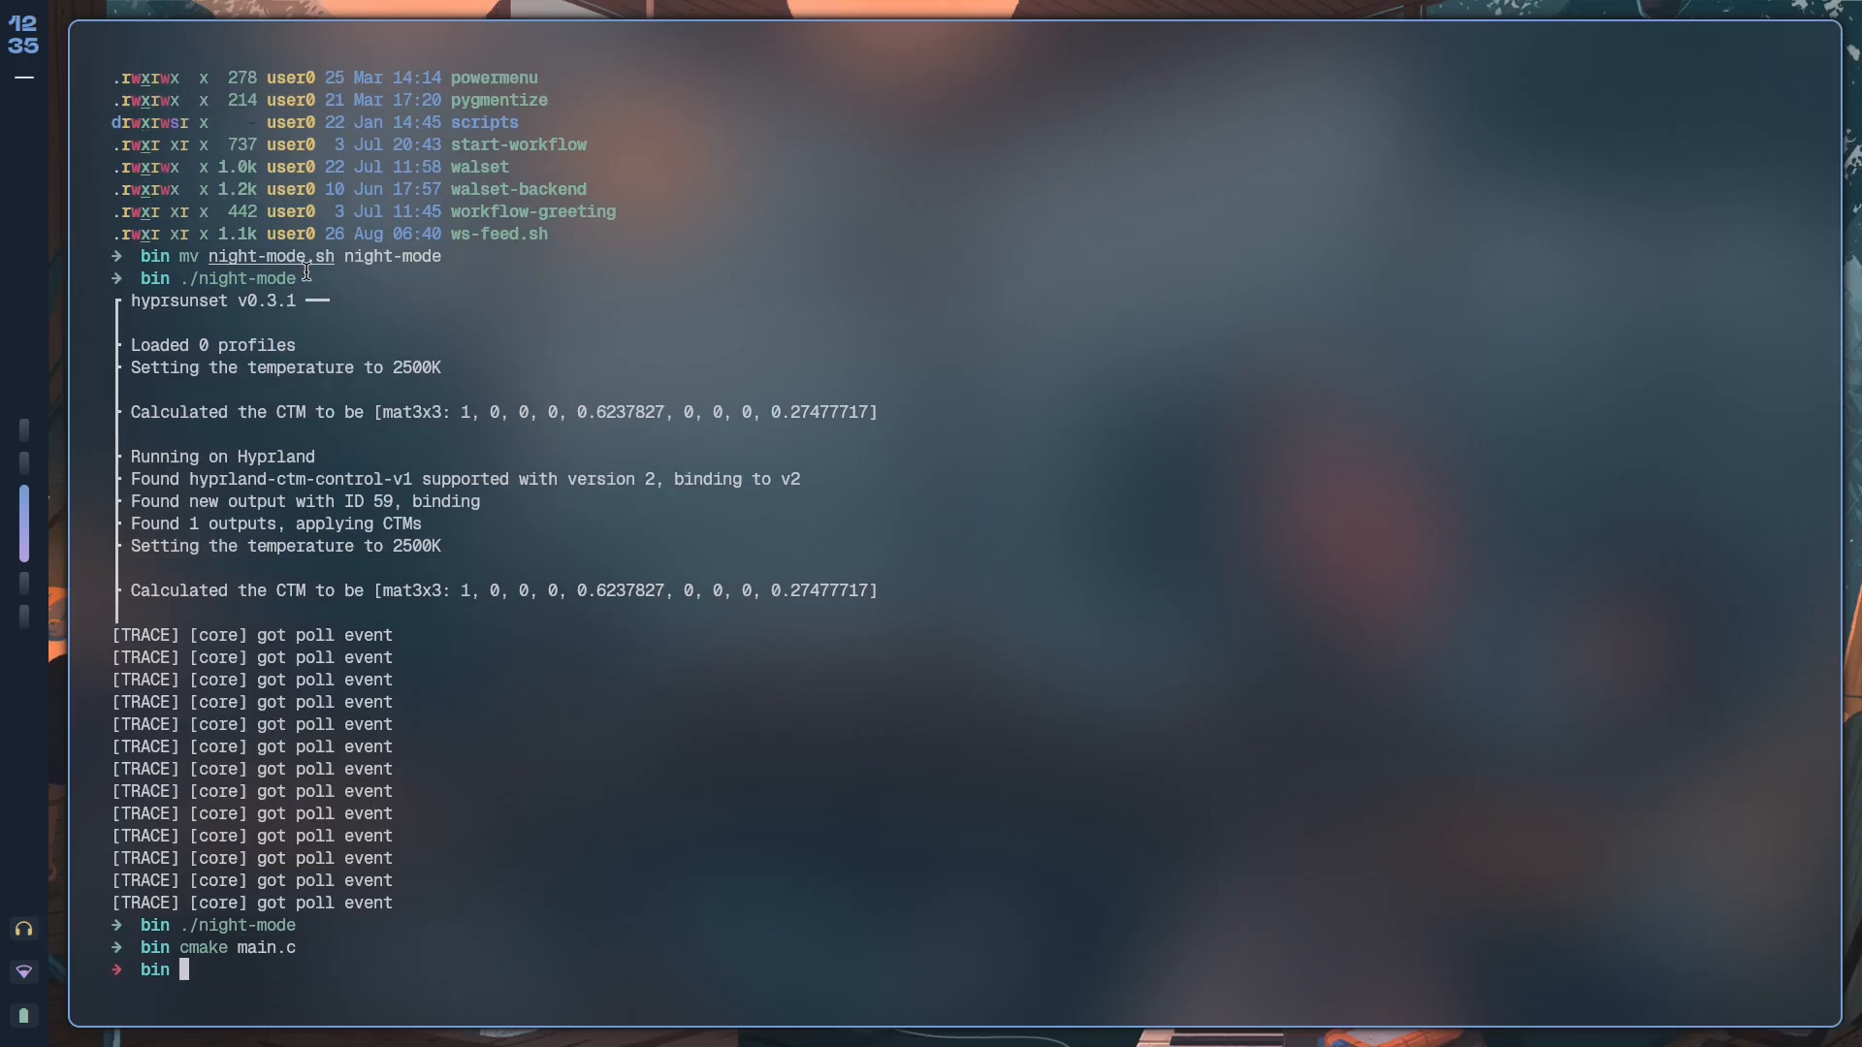
drag(309, 279, 177, 278)
click(317, 289)
double_click(309, 280)
click(320, 275)
drag(296, 278, 180, 278)
click(223, 279)
drag(291, 279, 183, 278)
click(187, 278)
drag(300, 279, 177, 277)
click(179, 279)
Rename the script back with mv night-mode night-mode.sh and return to the Neovim workspace.
key(Up)
key(Up)
key(Up)
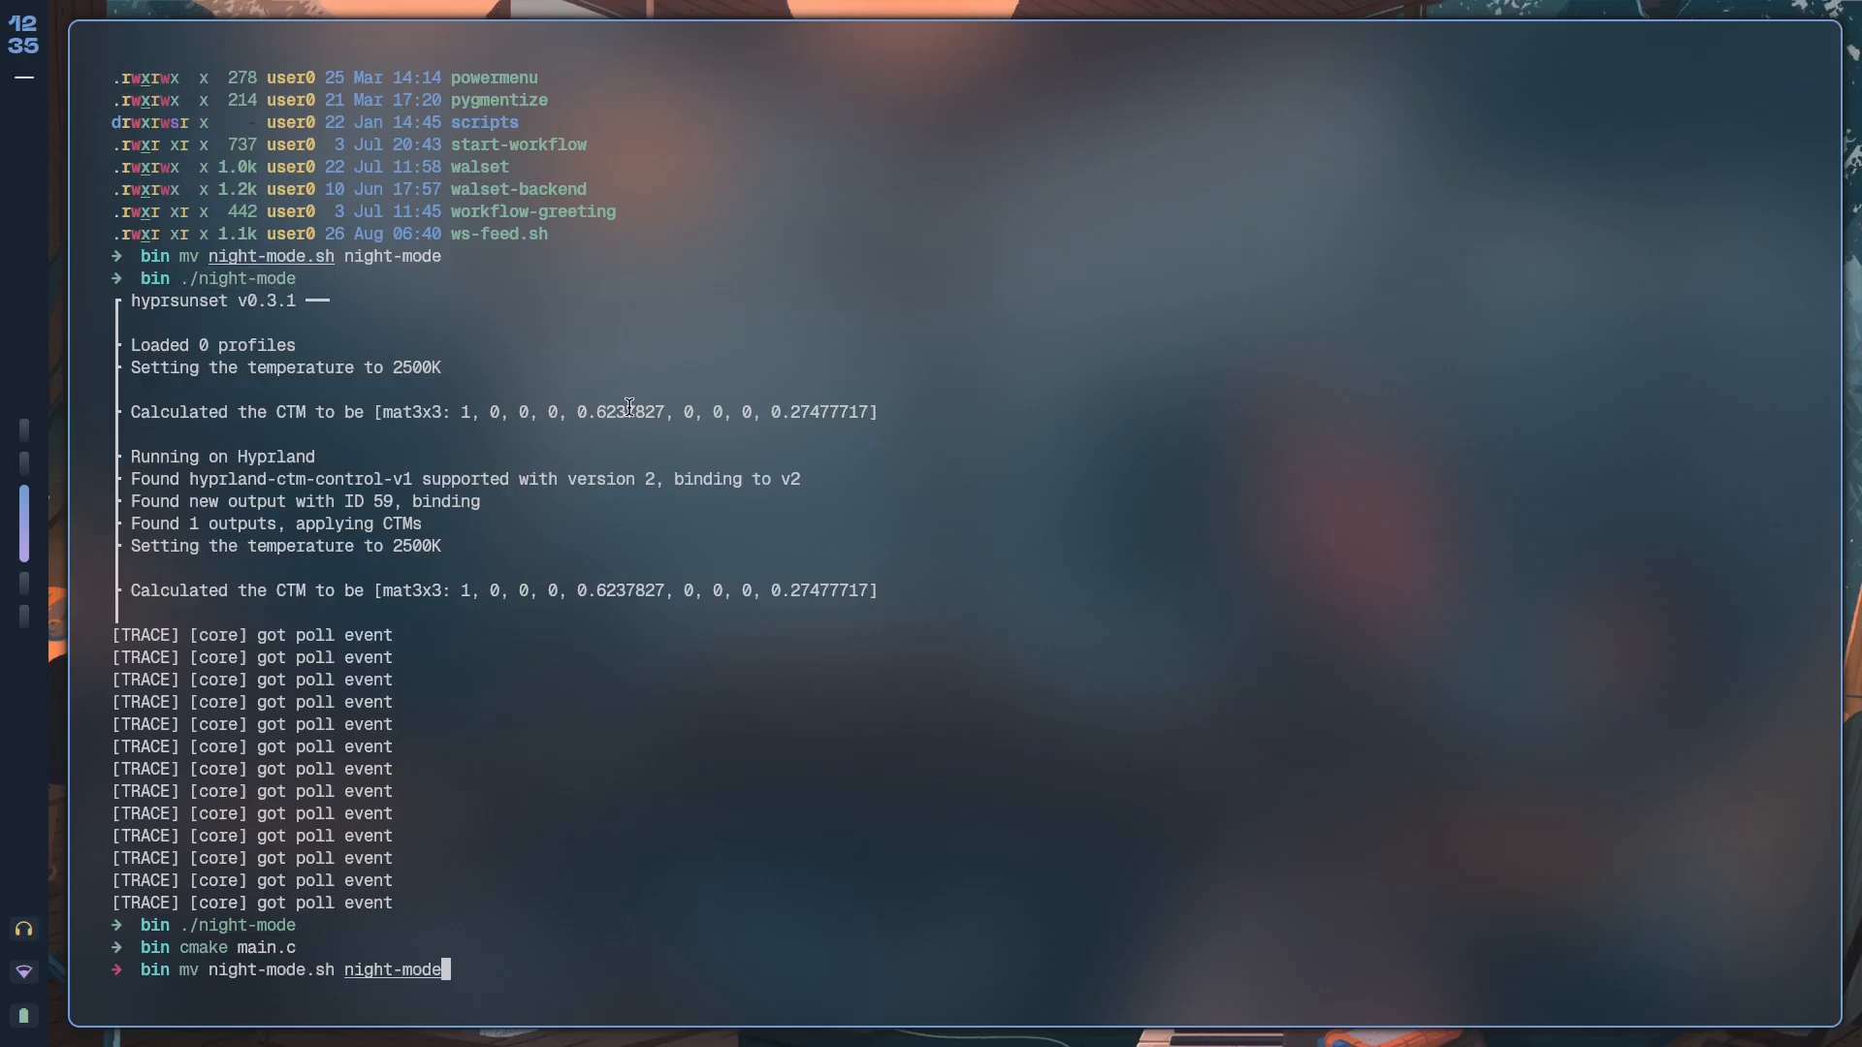
key(Left)
key(Left)
key(Left)
key(Left)
key(Left)
key(Left)
key(BackSpace)
key(BackSpace)
key(BackSpace)
key(Right)
key(Right)
key(Right)
key(Right)
key(Right)
key(Right)
text(.sh)
key(Return)
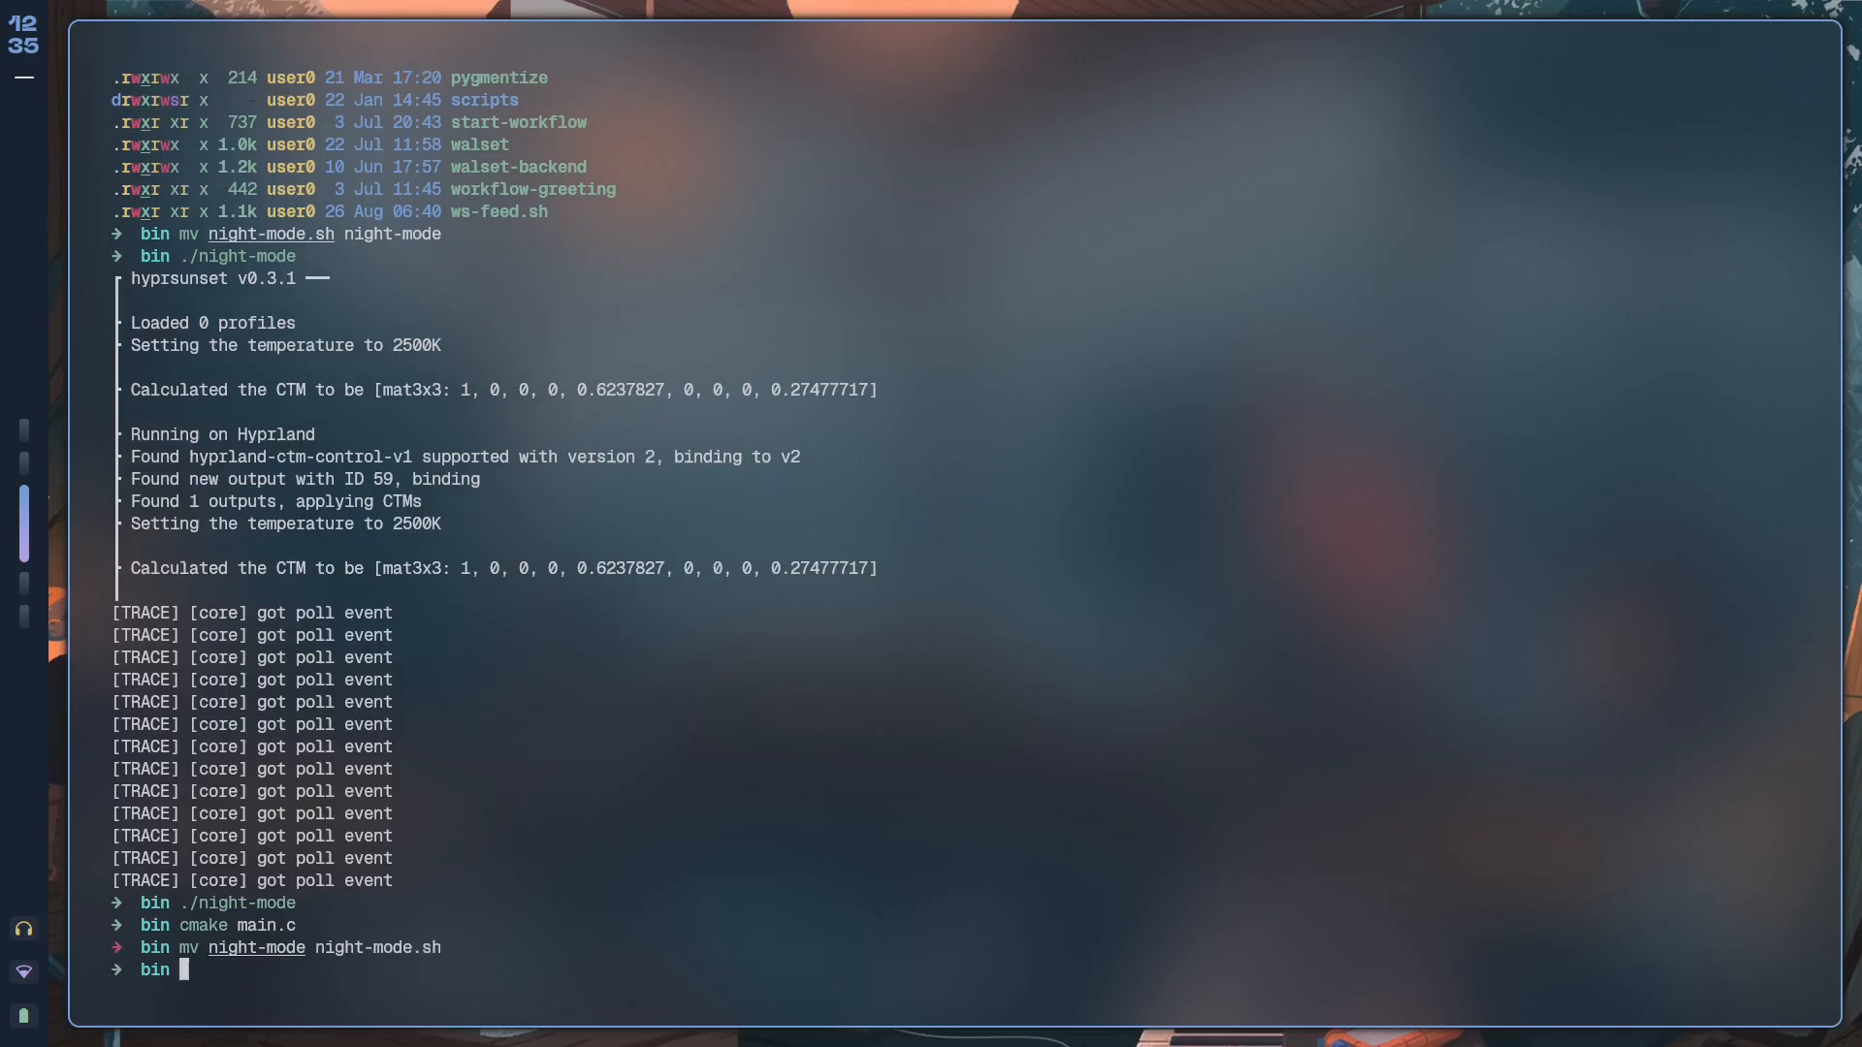
key(super+2)
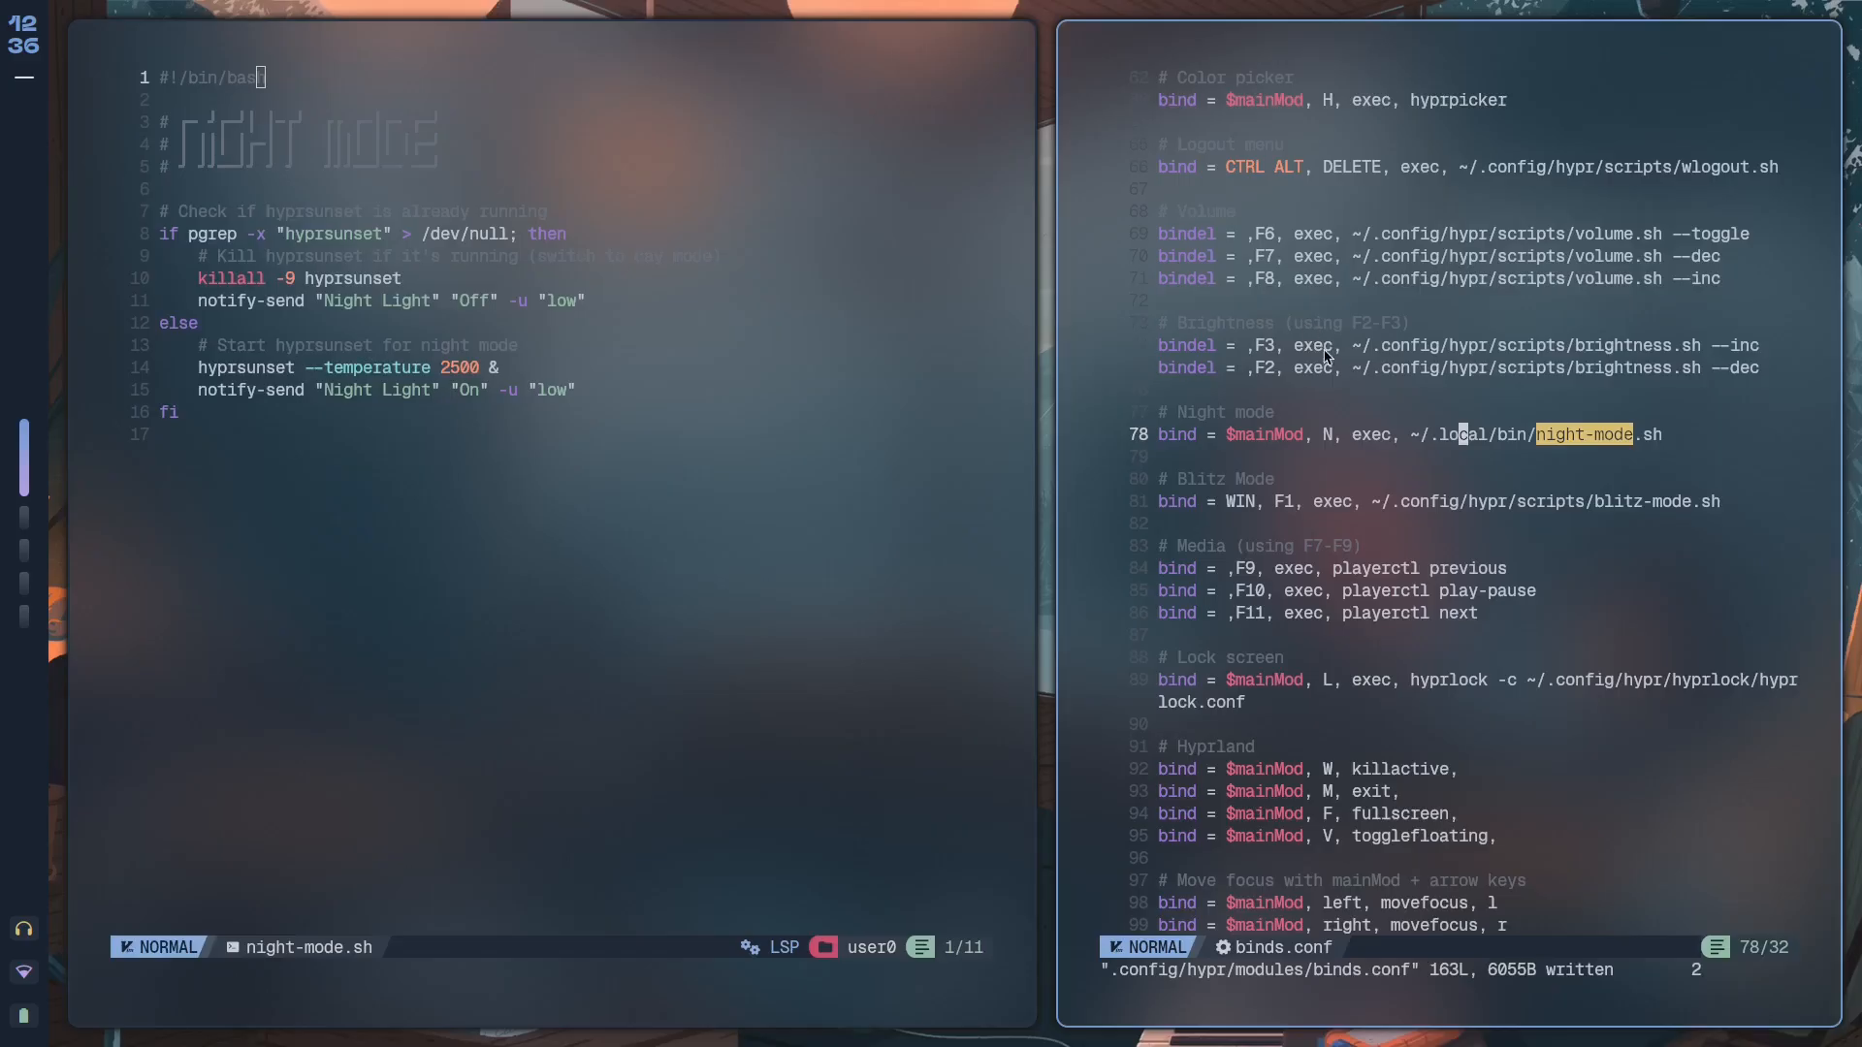
Look up the hyprsunset page on wiki.hypr.land in Brave, then leave to an empty workspace.
key(super+3)
key(super+b)
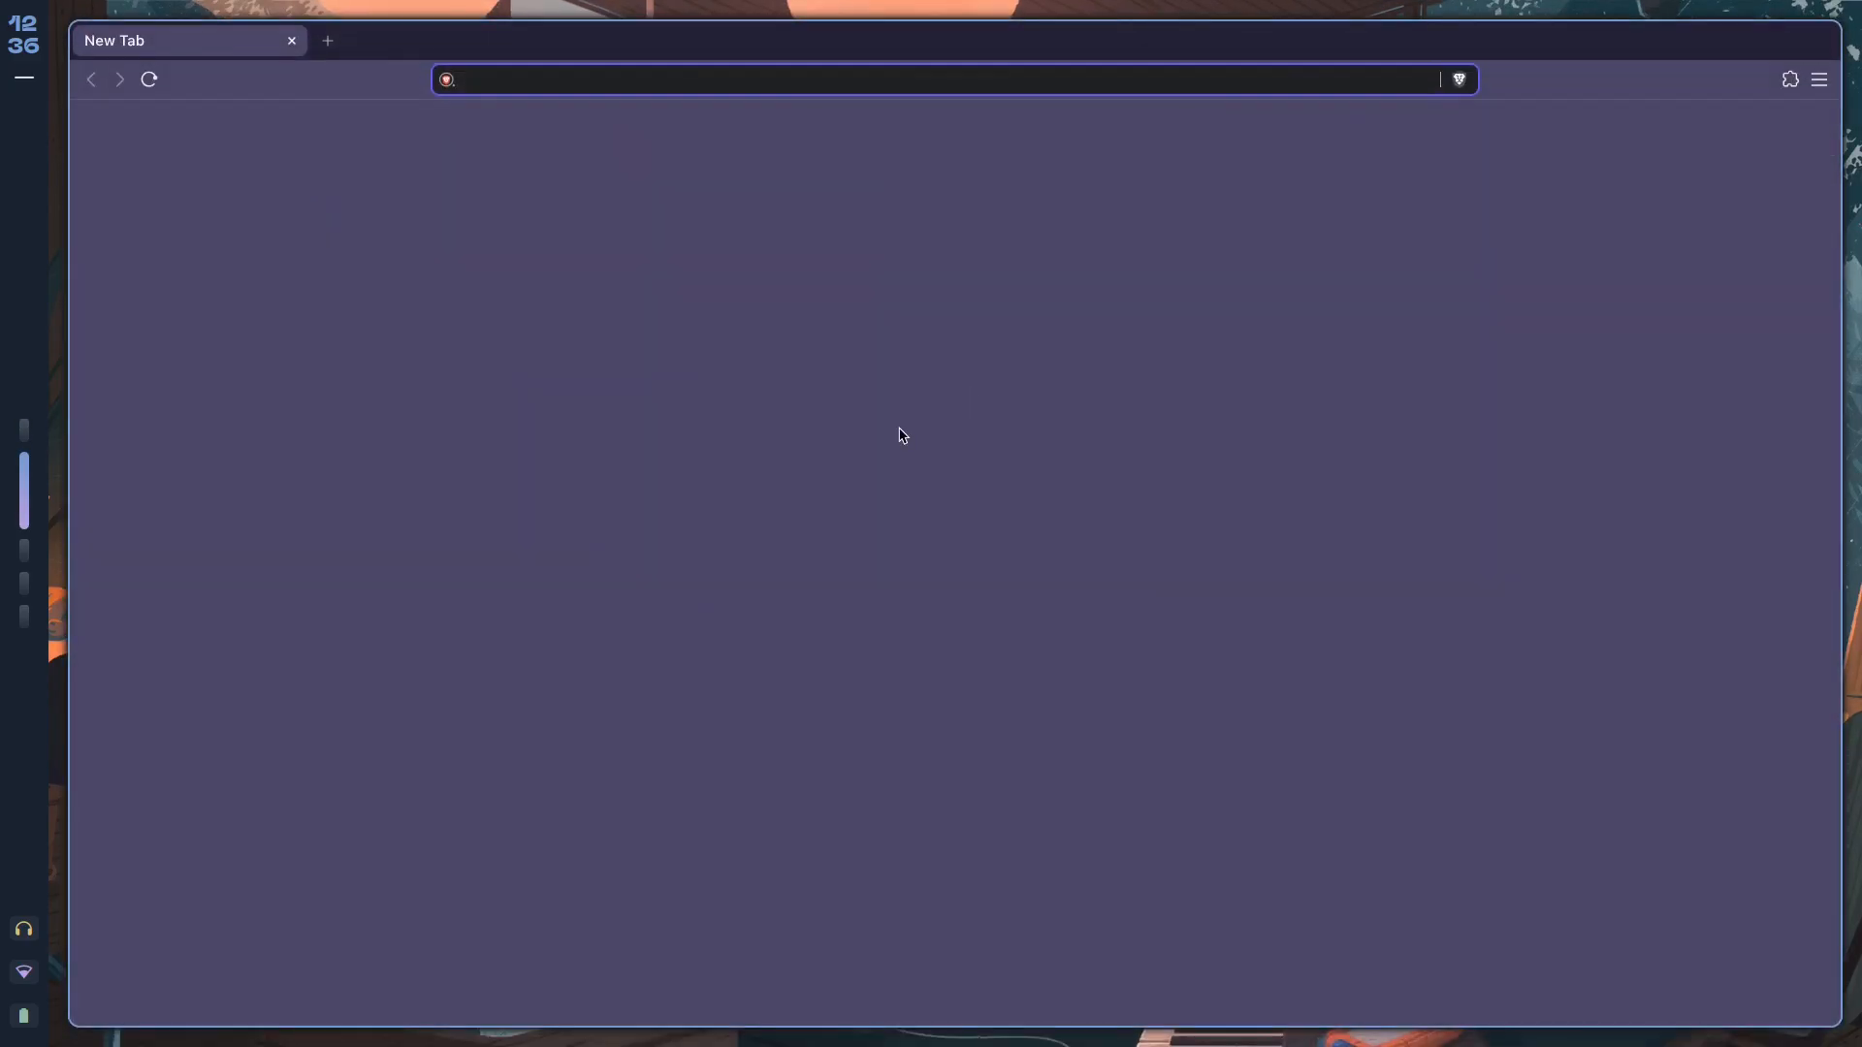
text(wiki.hypr.land)
key(Return)
click(1536, 147)
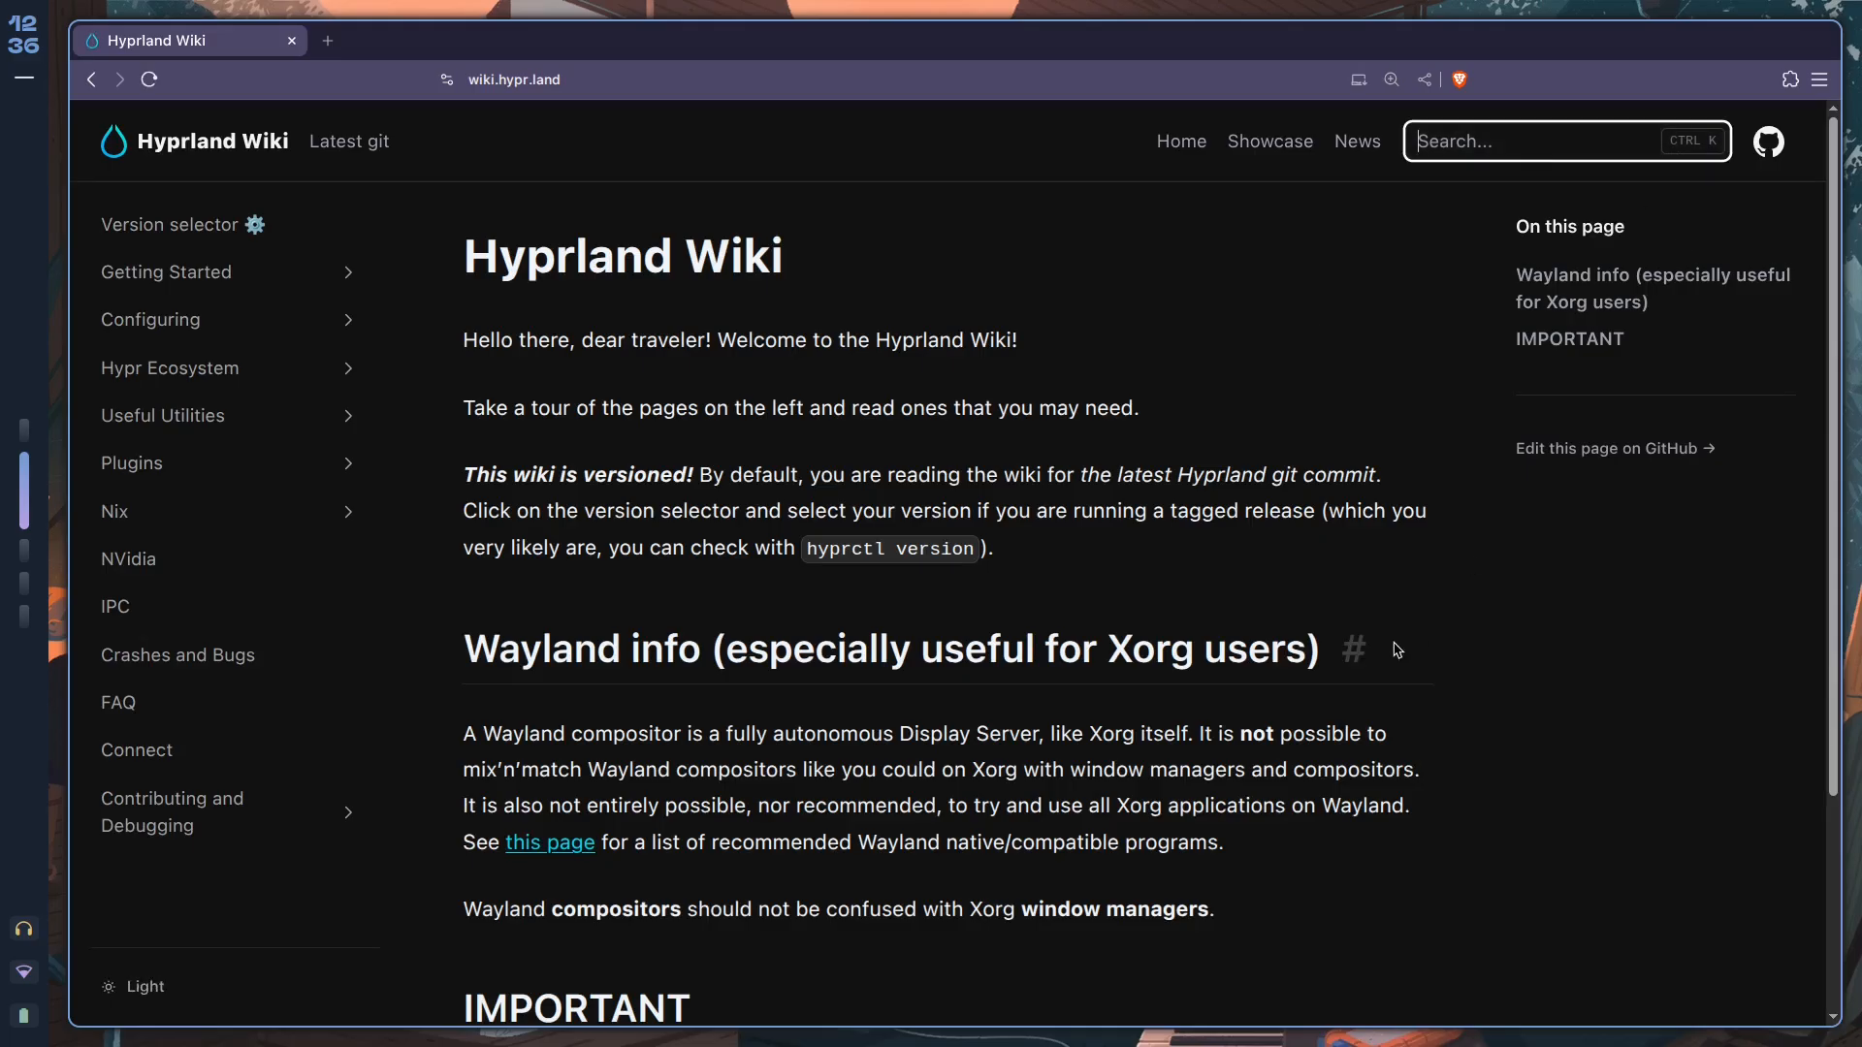
text(hyprsunset)
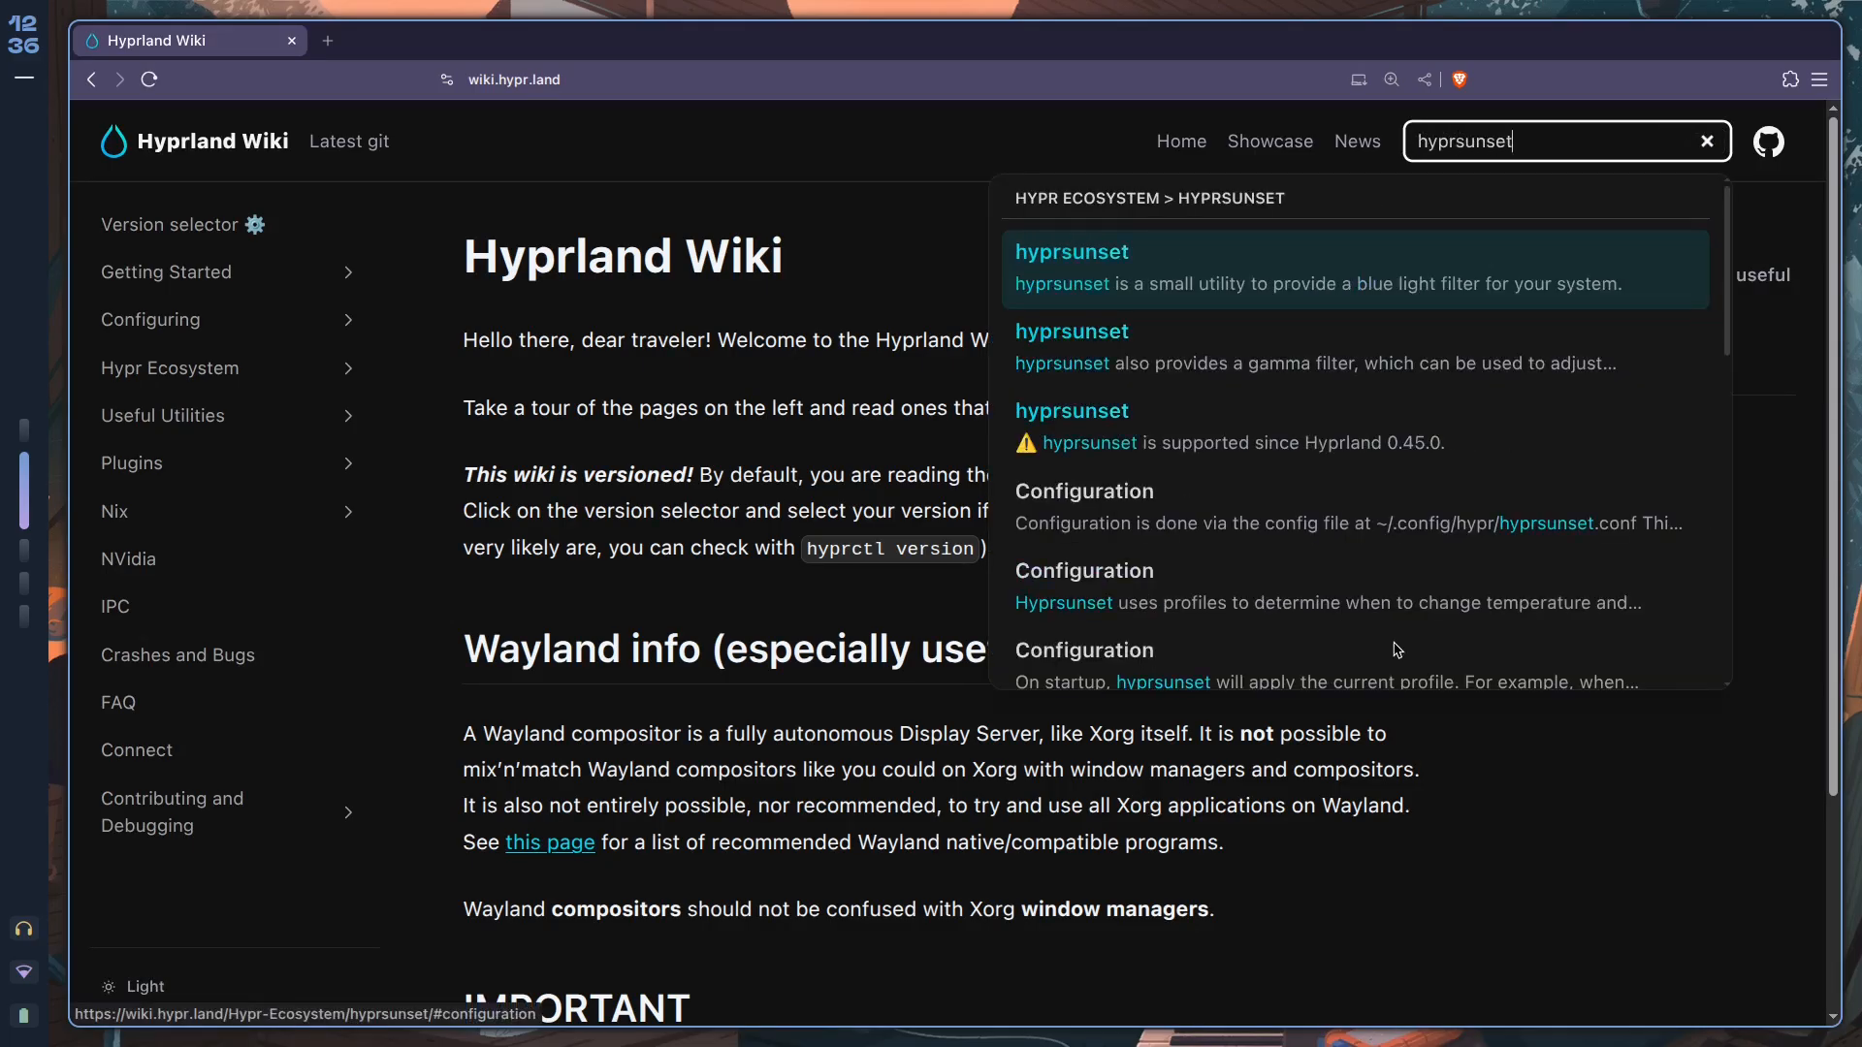
key(Return)
scroll(860, 665, down, 5)
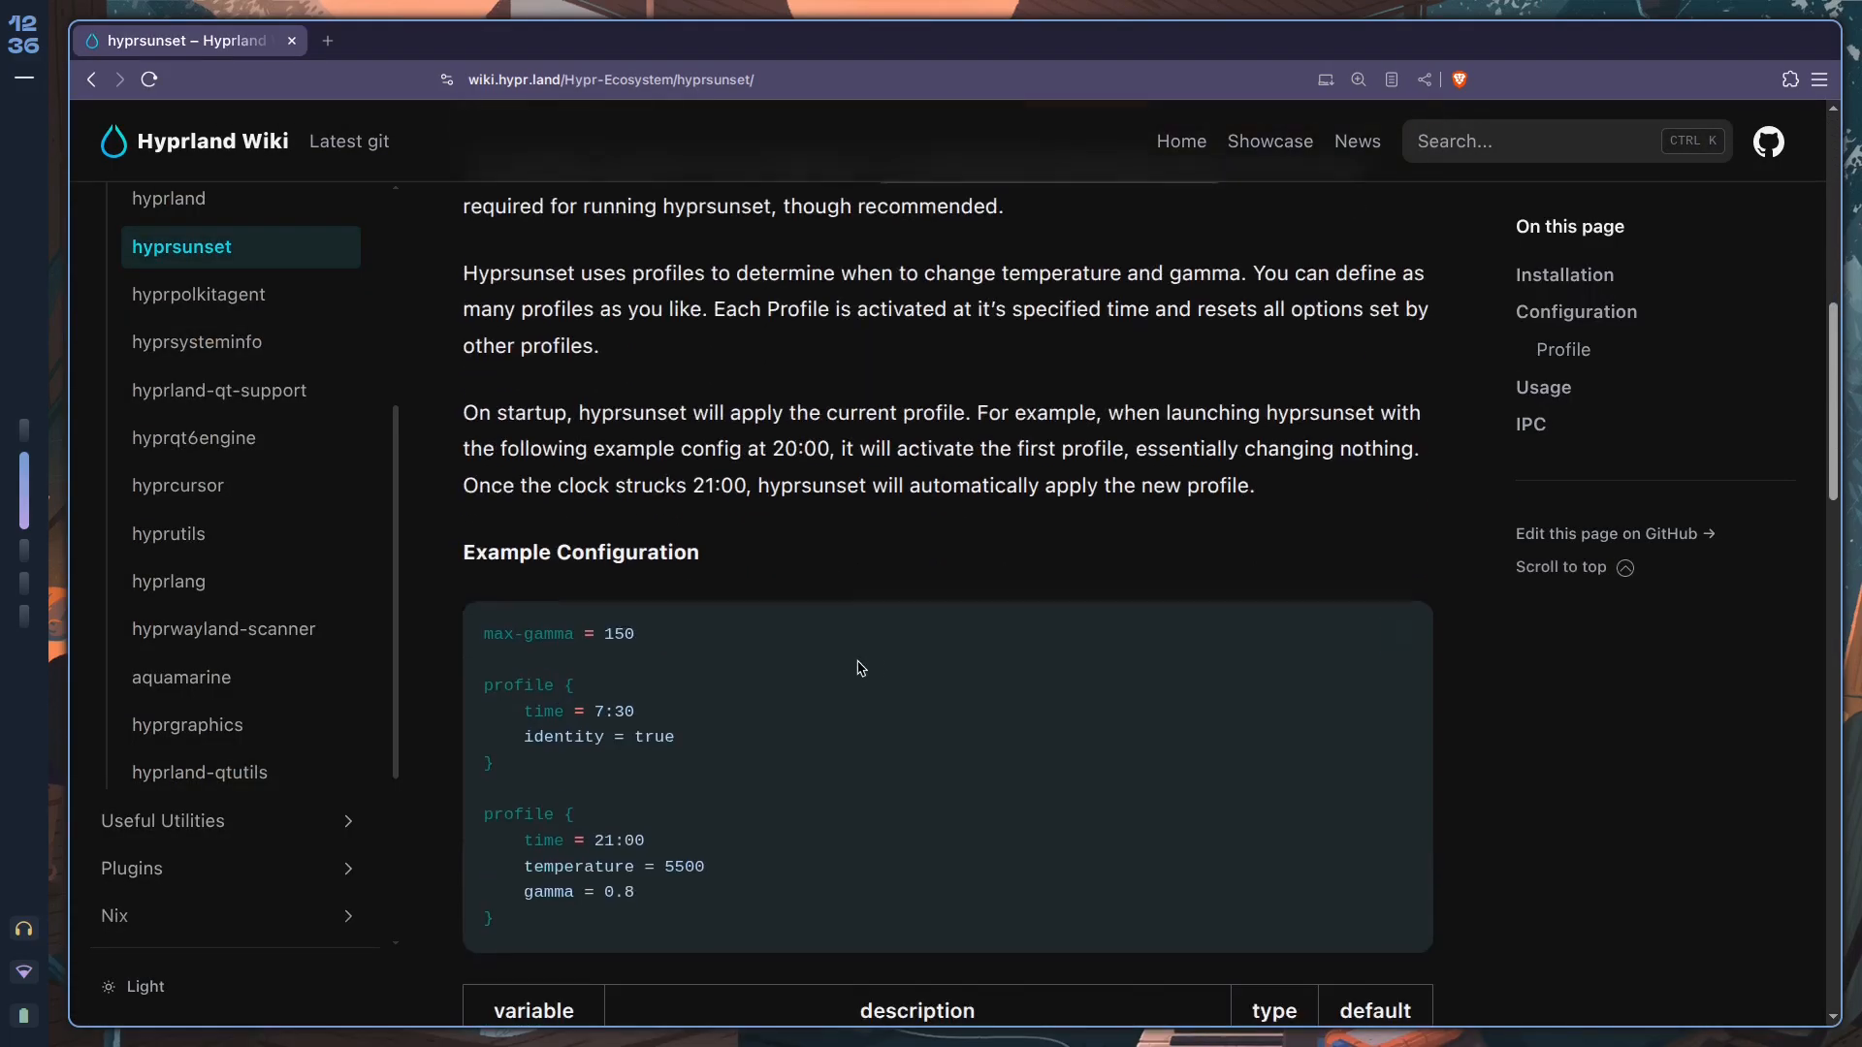
scroll(888, 683, down, 1)
scroll(888, 682, up, 2)
scroll(682, 544, up, 1)
scroll(683, 545, down, 6)
scroll(643, 505, down, 4)
scroll(642, 505, up, 3)
drag(556, 614, 486, 615)
click(523, 614)
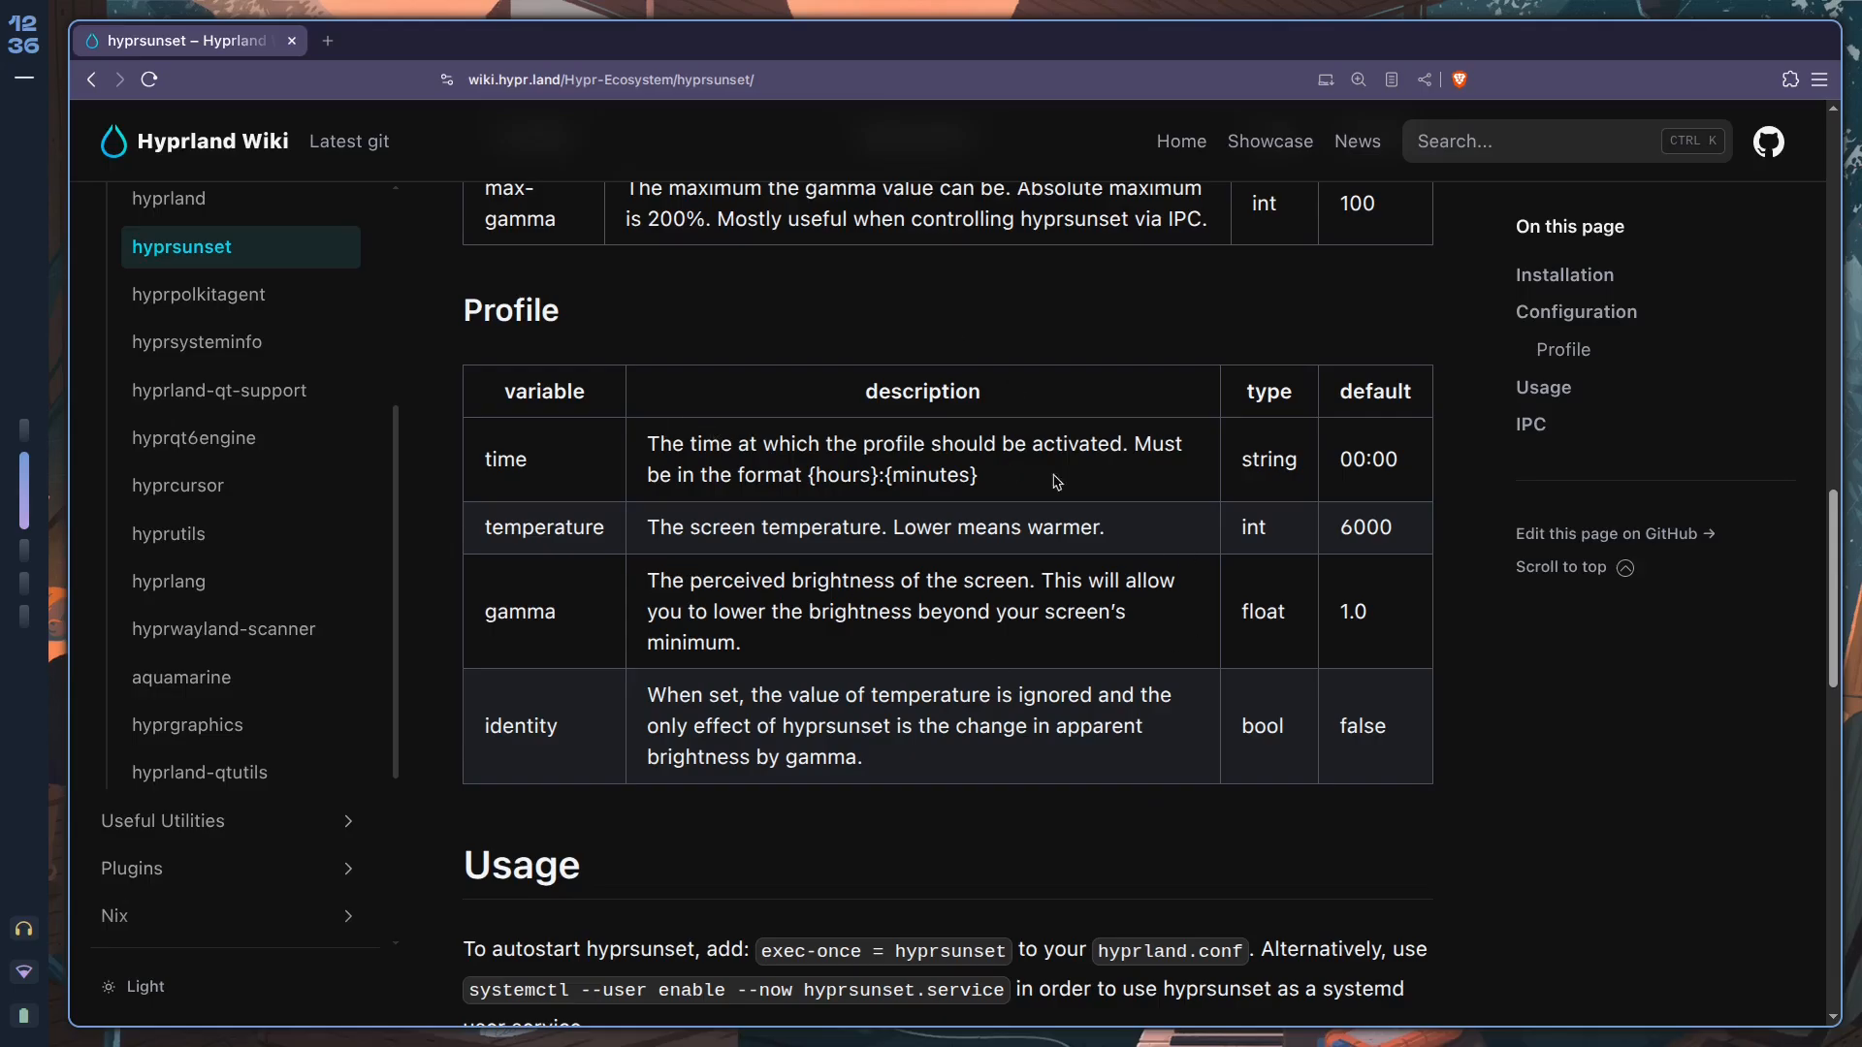
key(super+q)
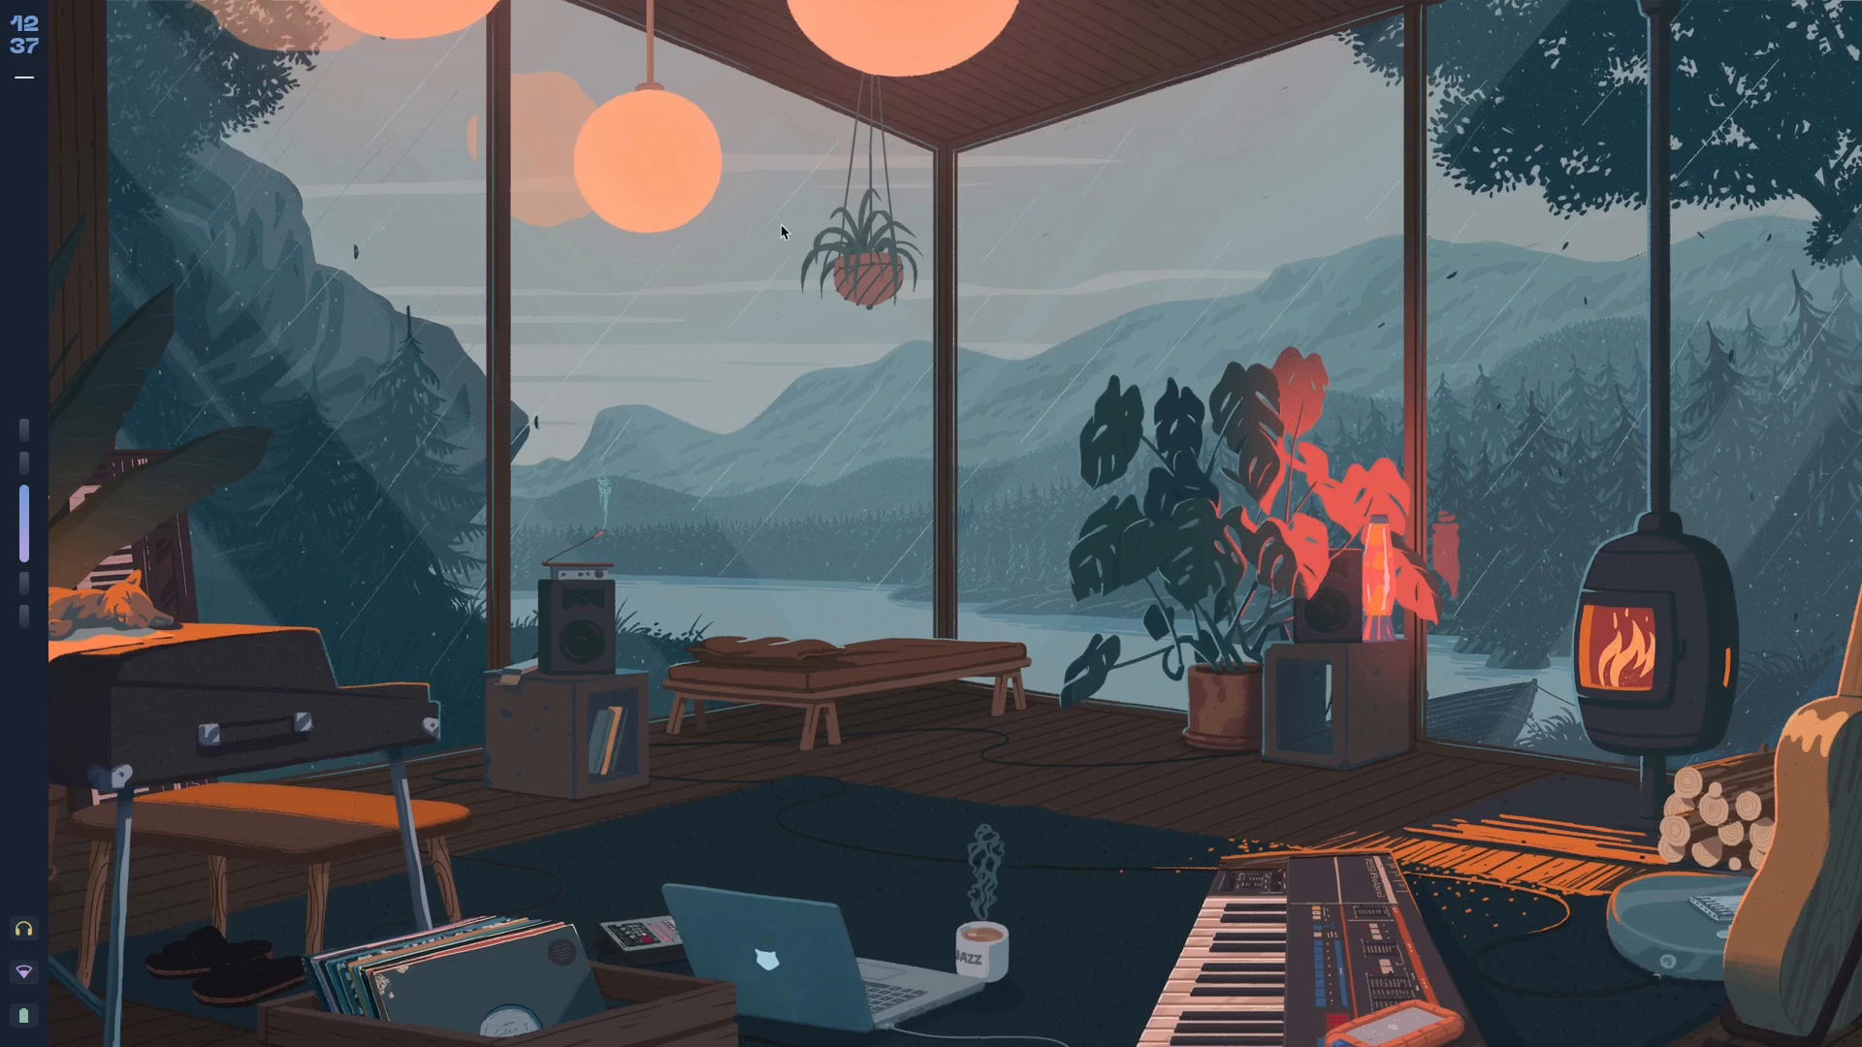
Return to the browser workspace showing the hyprsunset Profile table.
key(super+2)
Note gamma in the wiki table and run hyprsunset --gamma 150%, which is rejected.
double_click(549, 619)
click(735, 621)
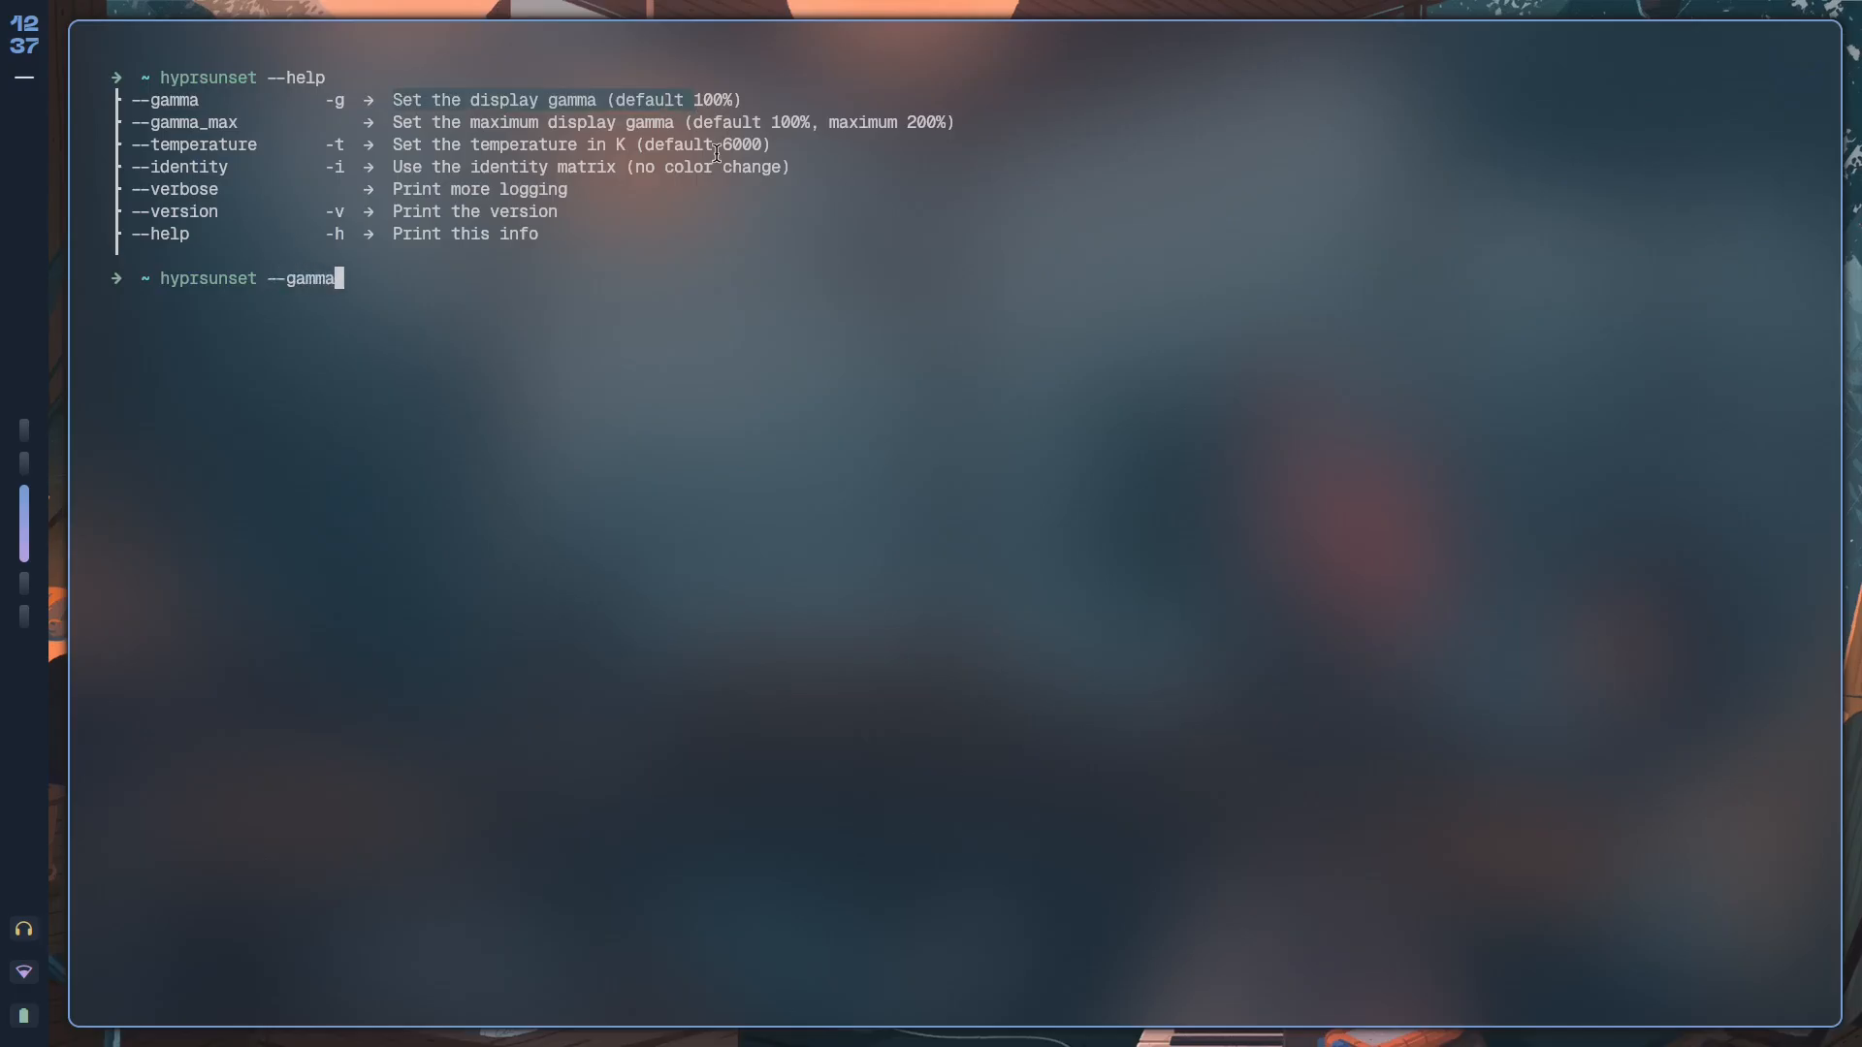
text( 150%)
key(Return)
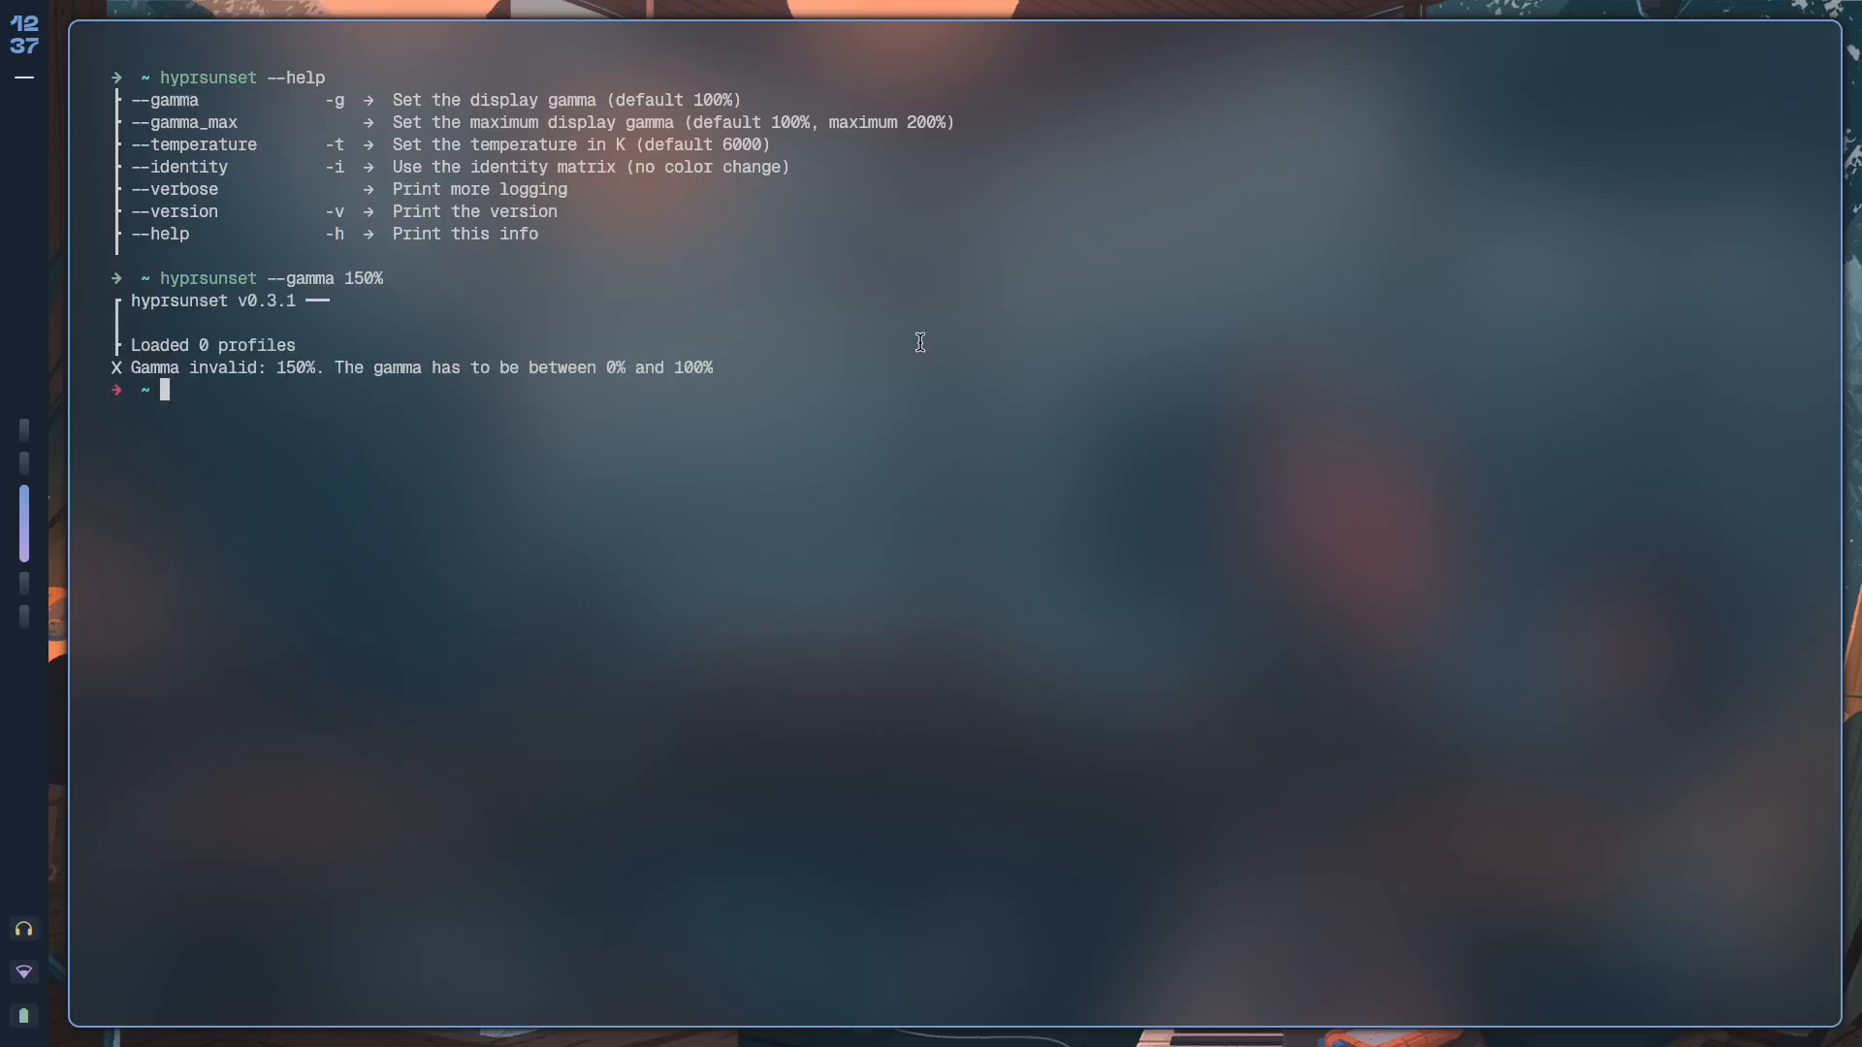
Run hyprsunset --gamma 50%, restore brightness to 100%, and stop it with Ctrl+C.
key(Up)
key(Left)
key(BackSpace)
key(BackSpace)
key(BackSpace)
text(50)
key(Return)
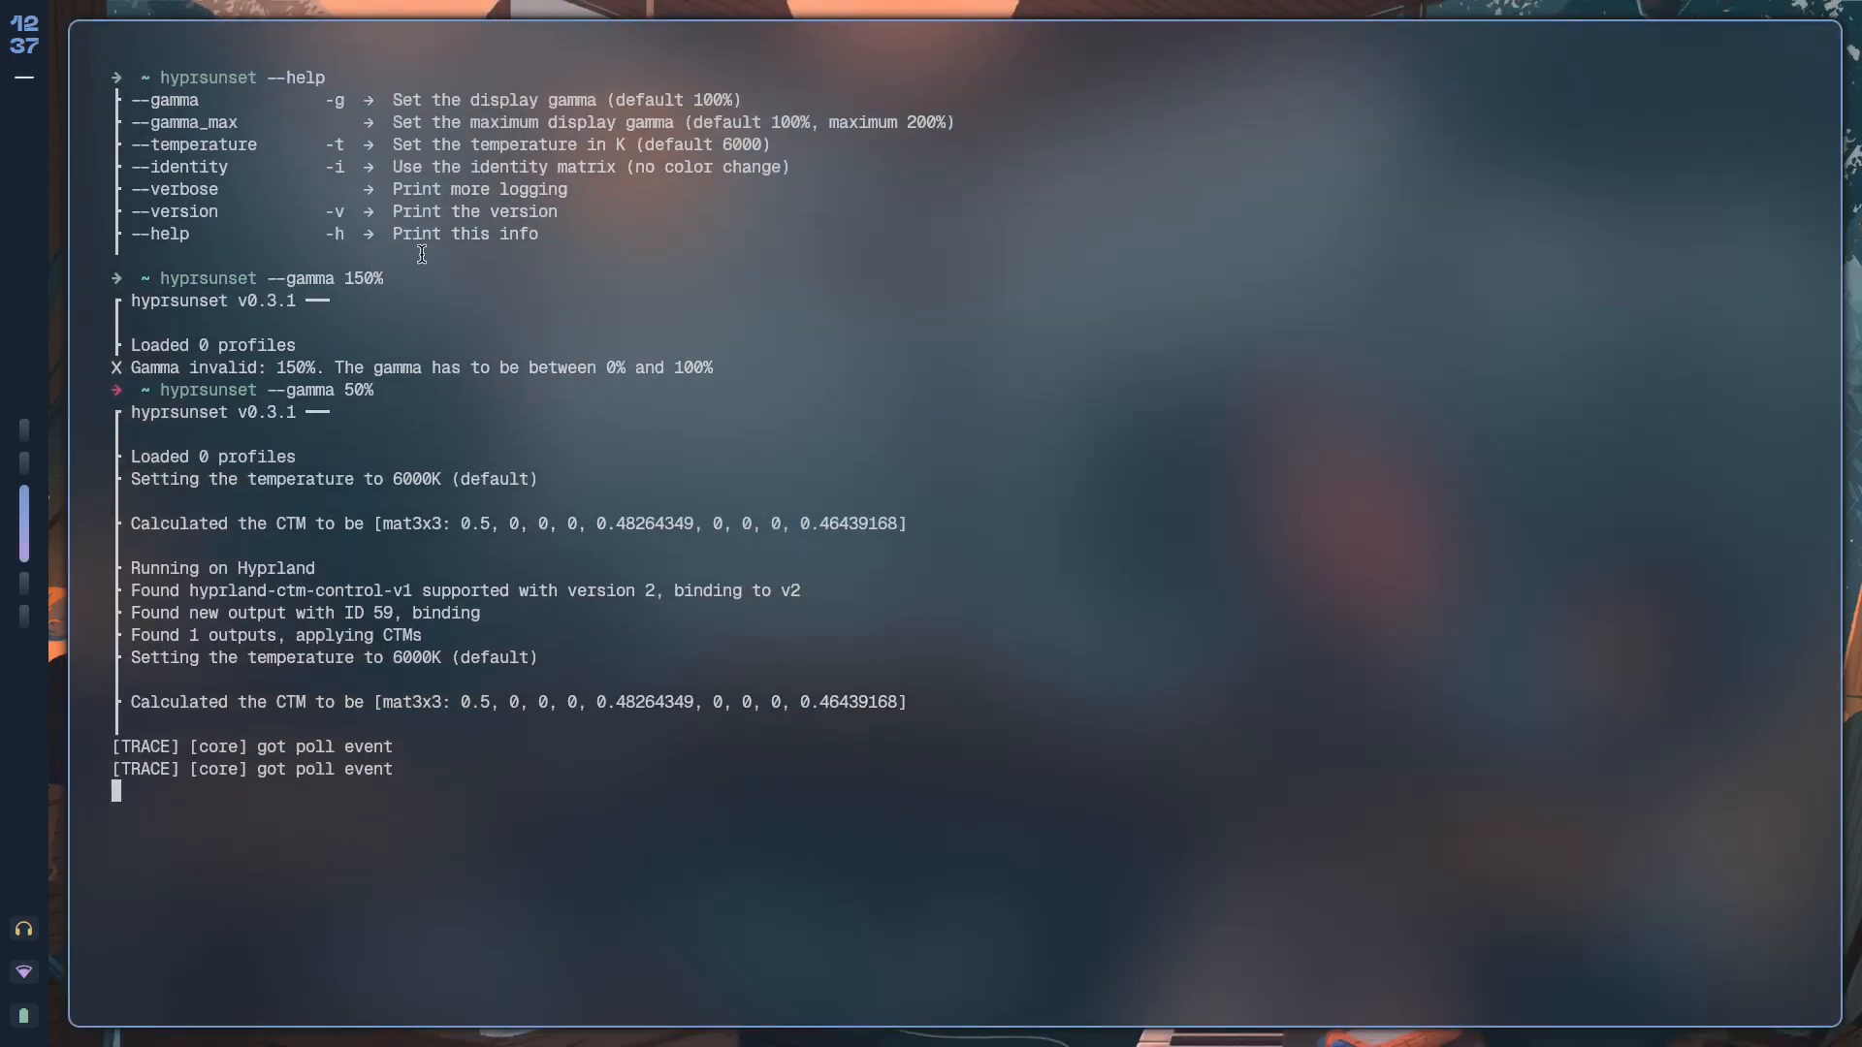
key(XF86MonBrightnessUp)
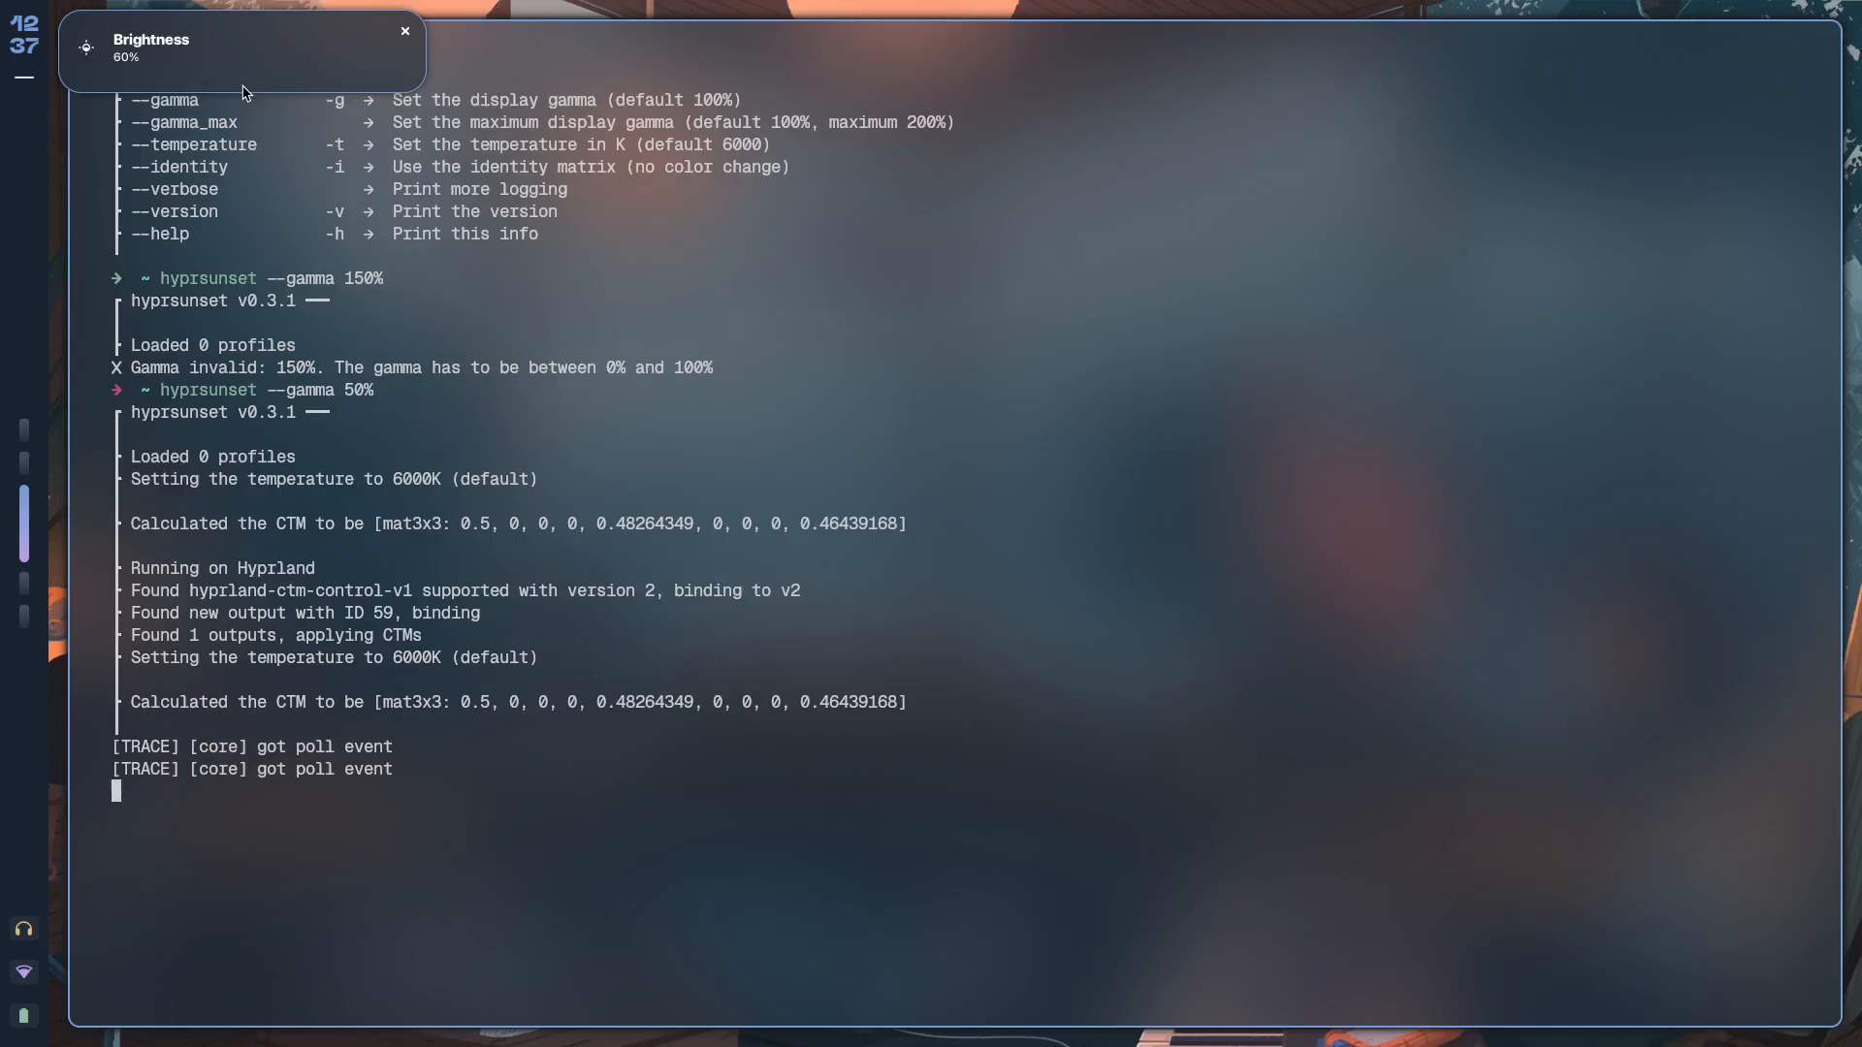
key(XF86MonBrightnessUp)
key(XF86MonBrightnessUp)
key(XF86MonBrightnessUp)
key(ctrl+c)
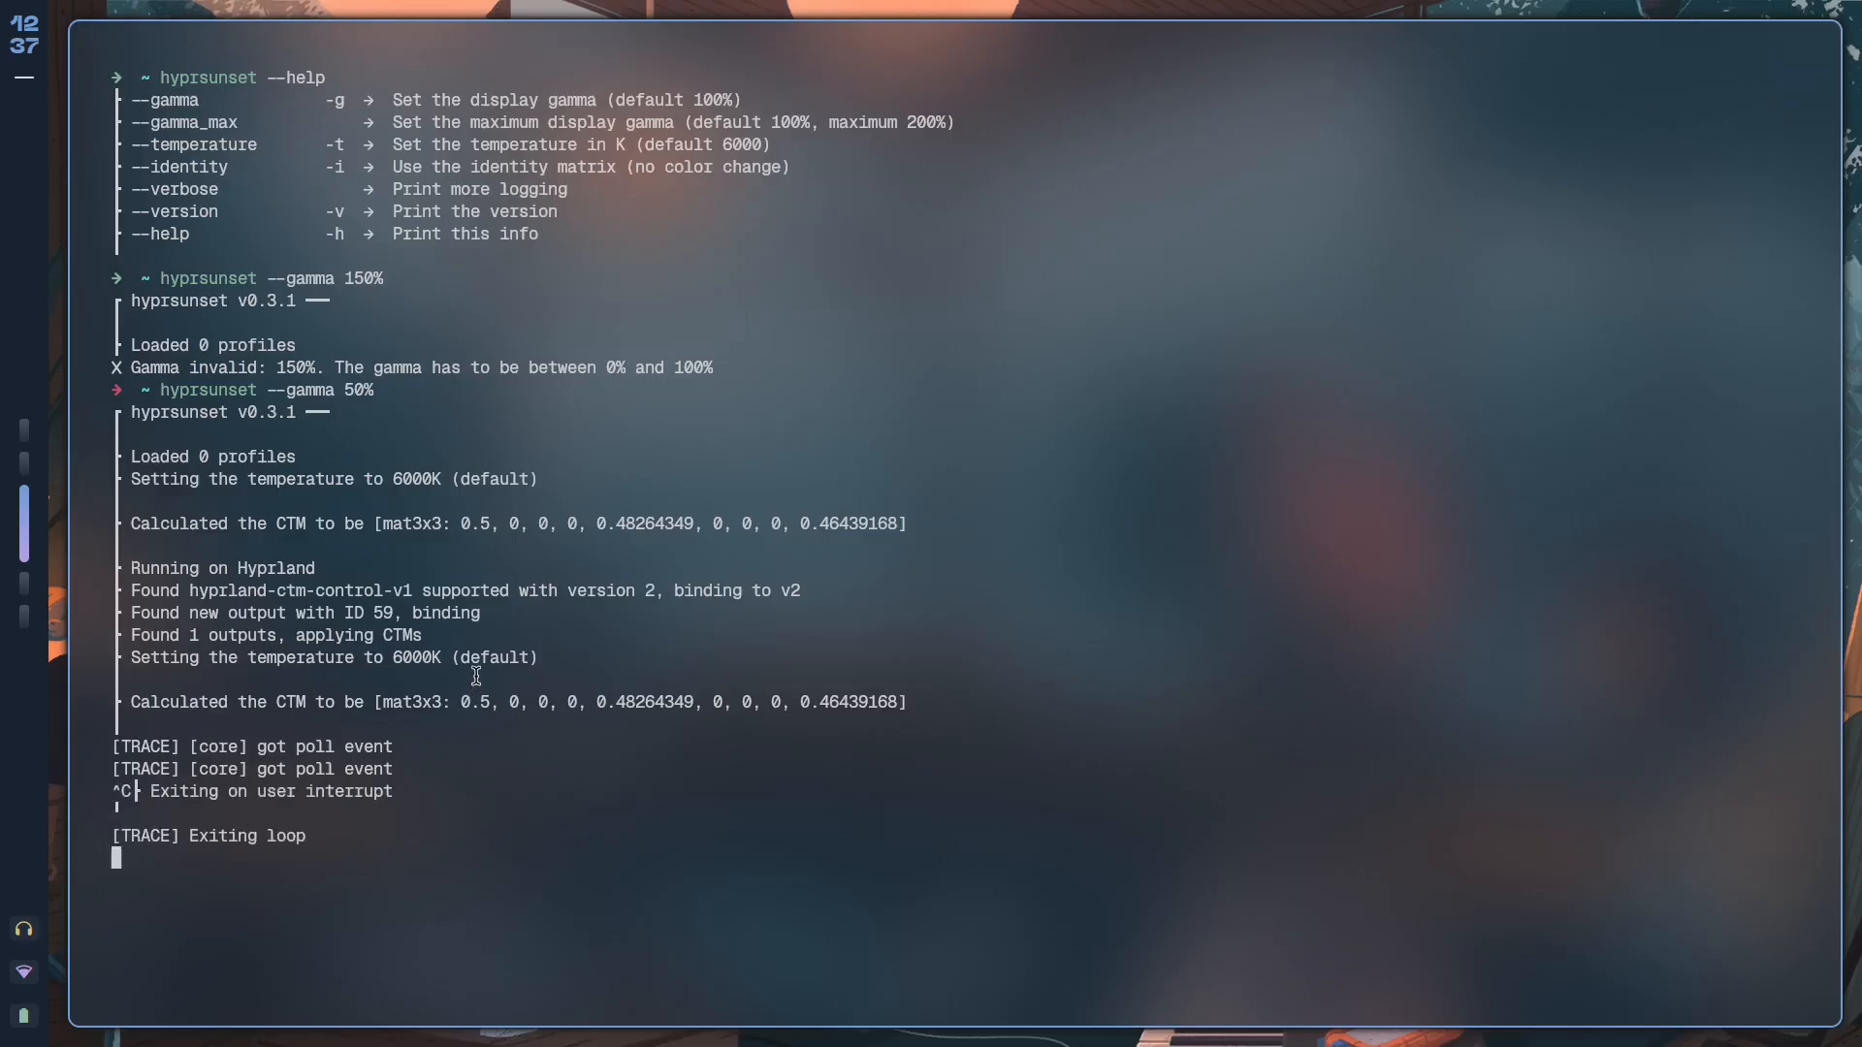
Review the wiki's max-gamma entry (max 200%, default 100) and return to the terminal.
drag(442, 871, 661, 590)
click(660, 591)
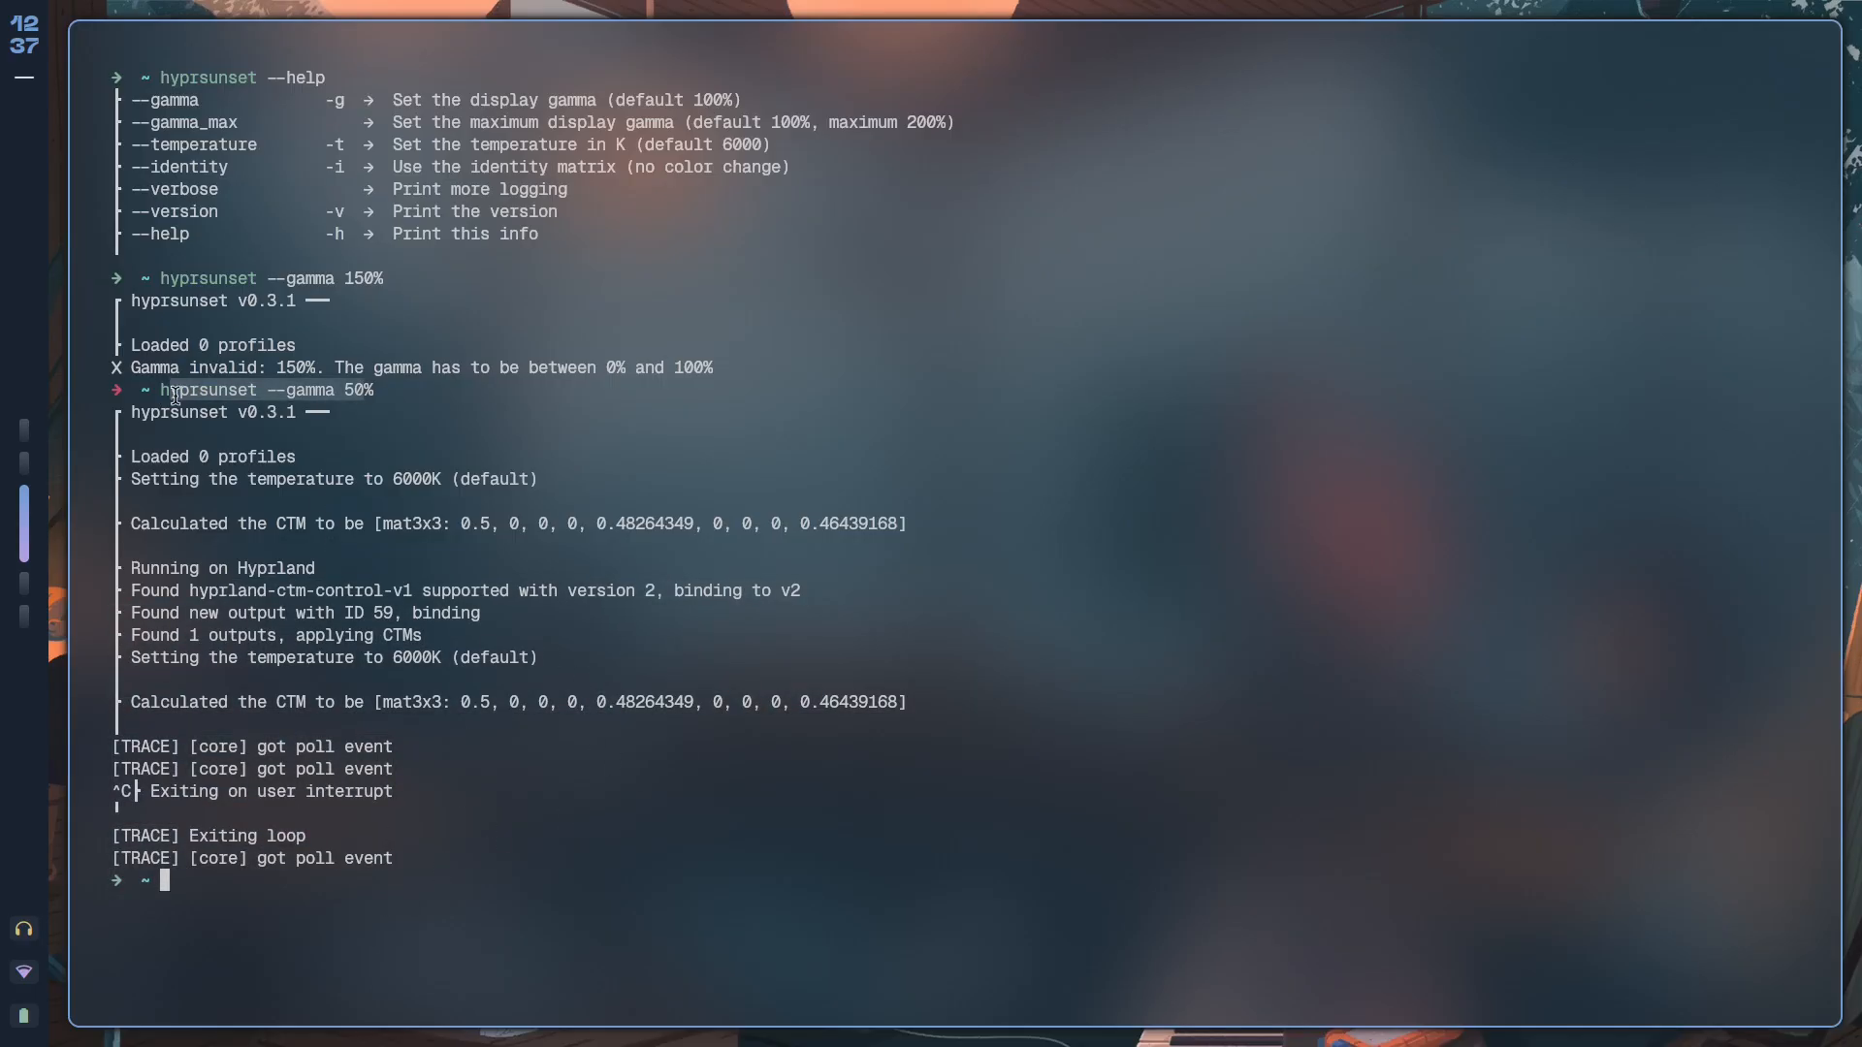
key(super+2)
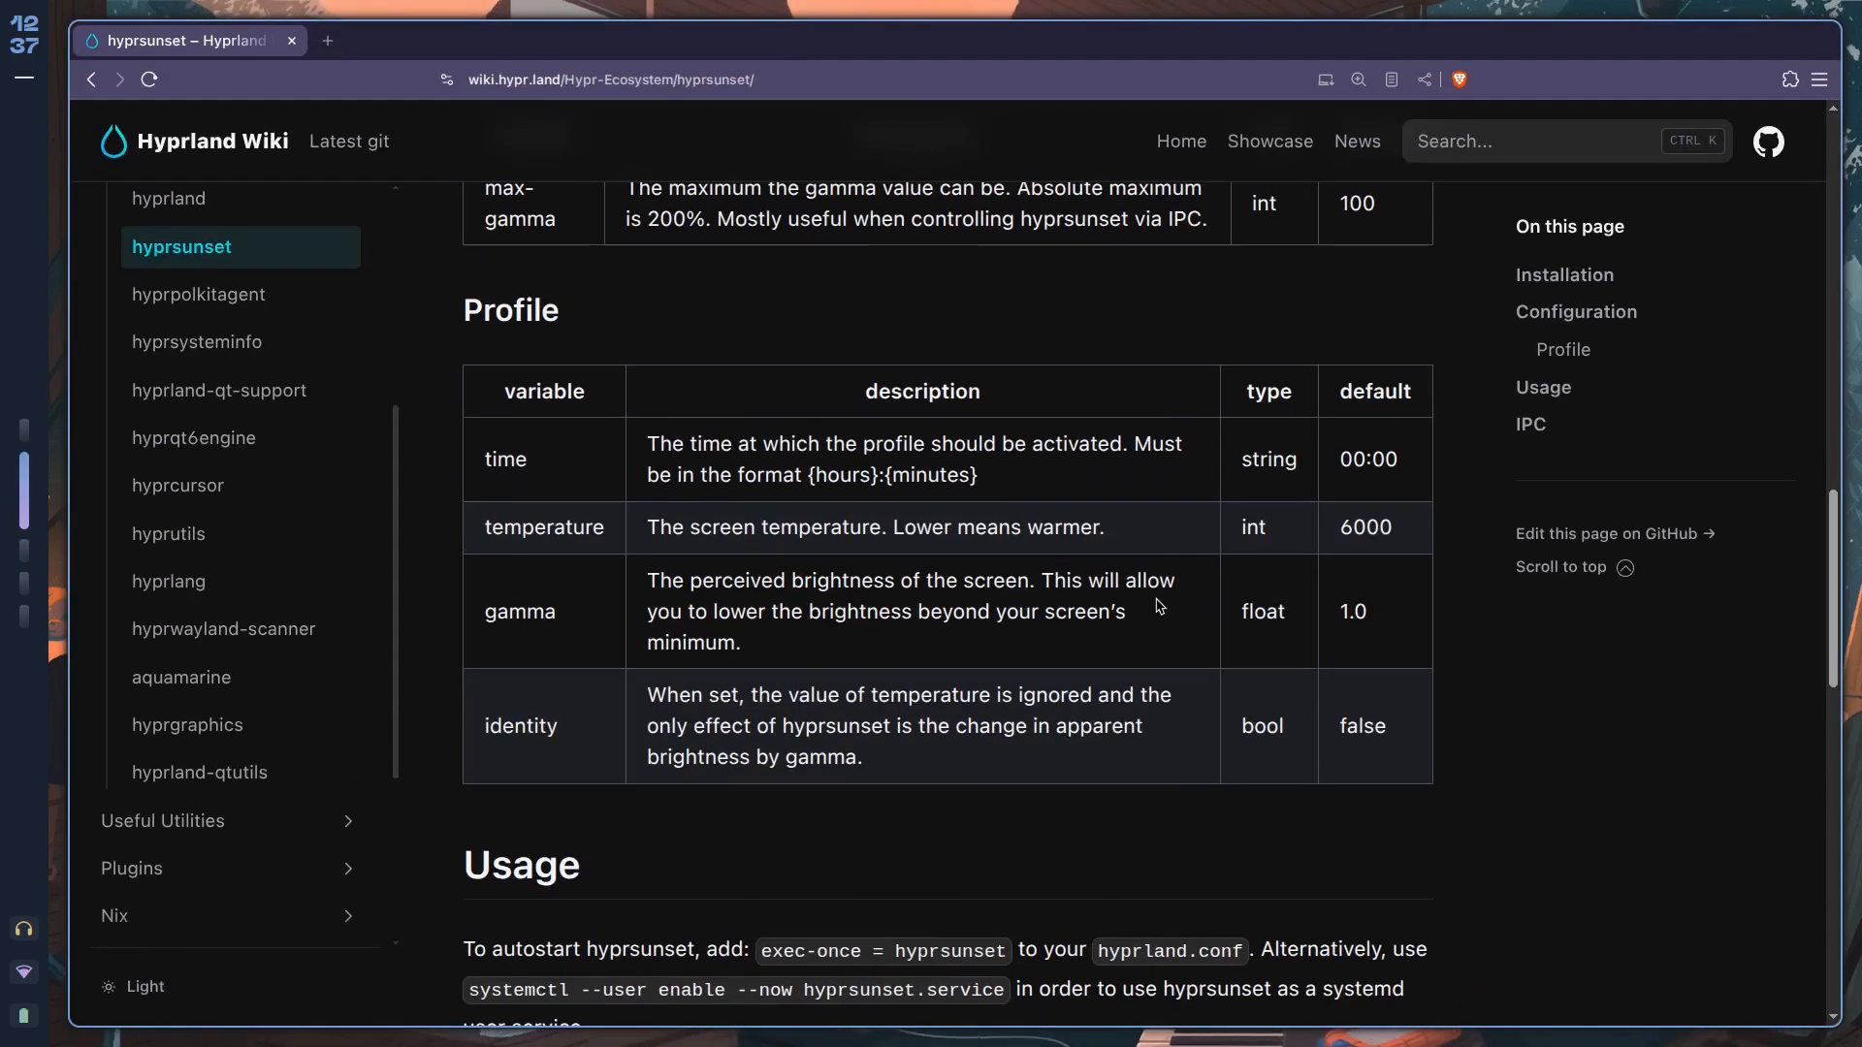
scroll(803, 740, up, 5)
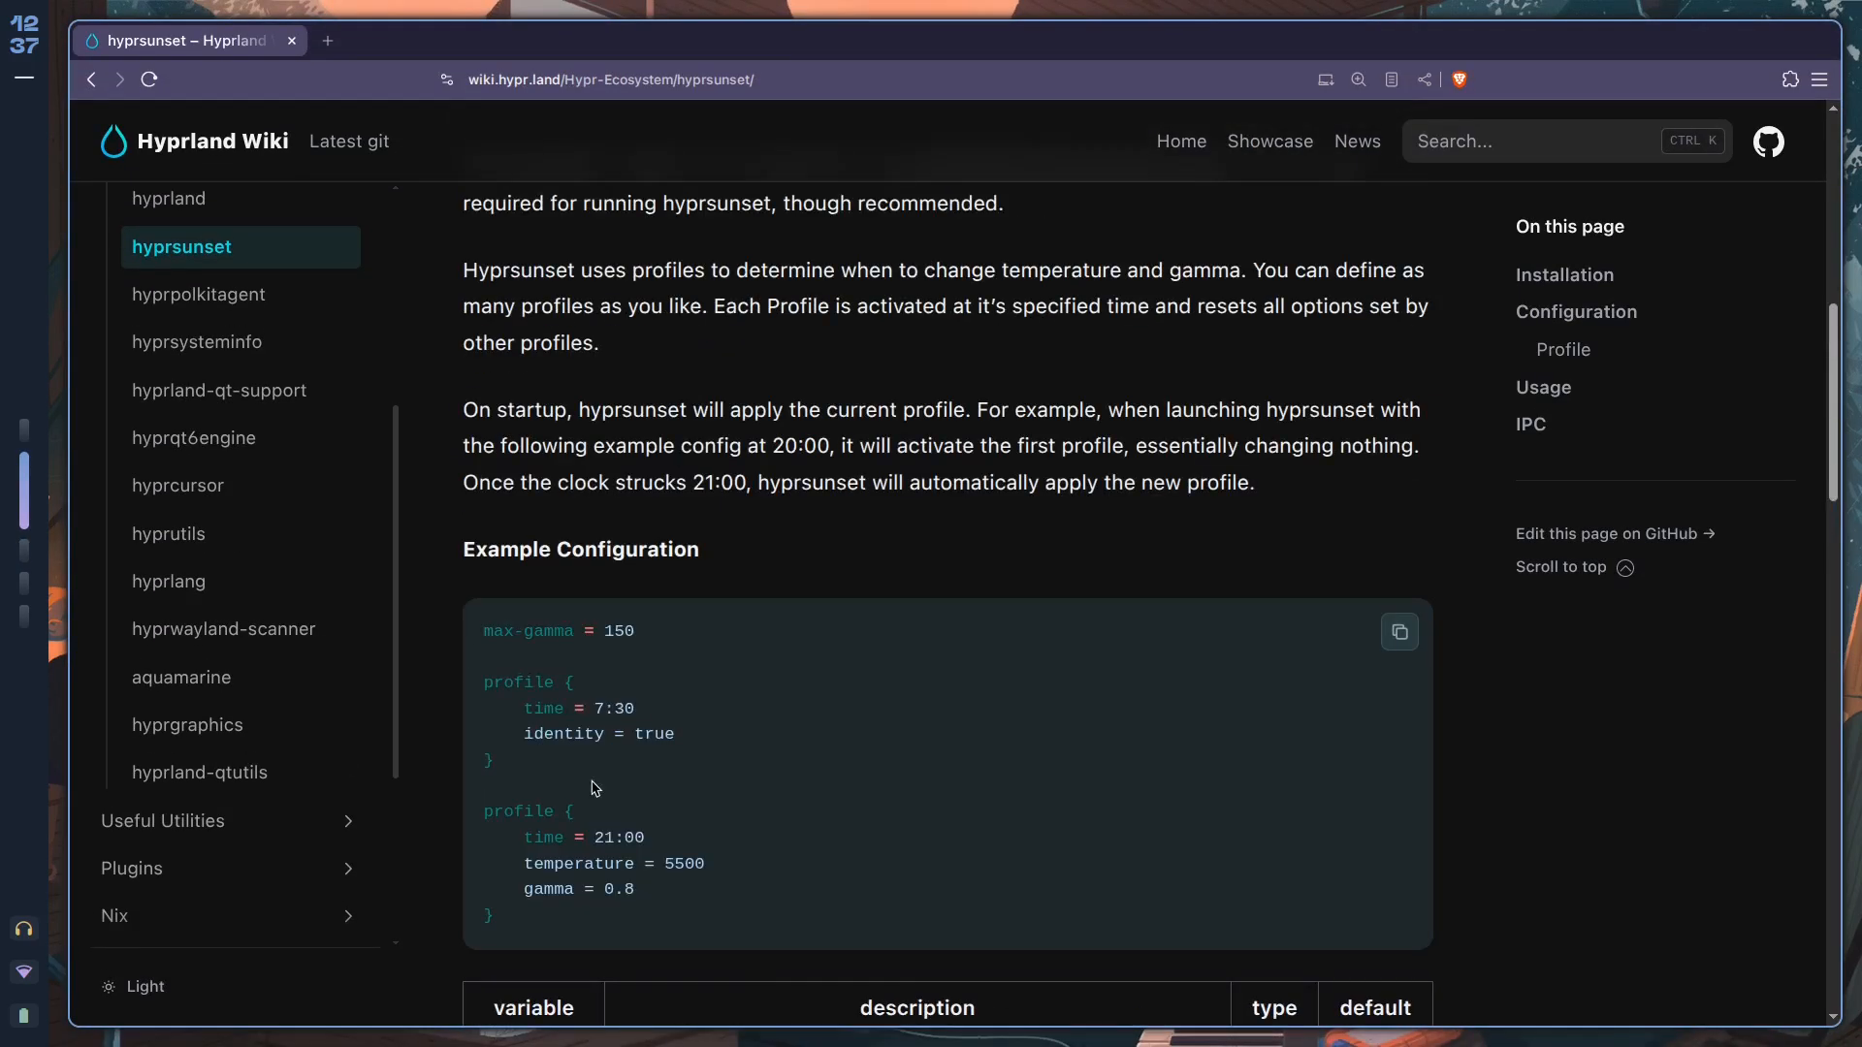
scroll(665, 721, down, 2)
scroll(981, 669, down, 3)
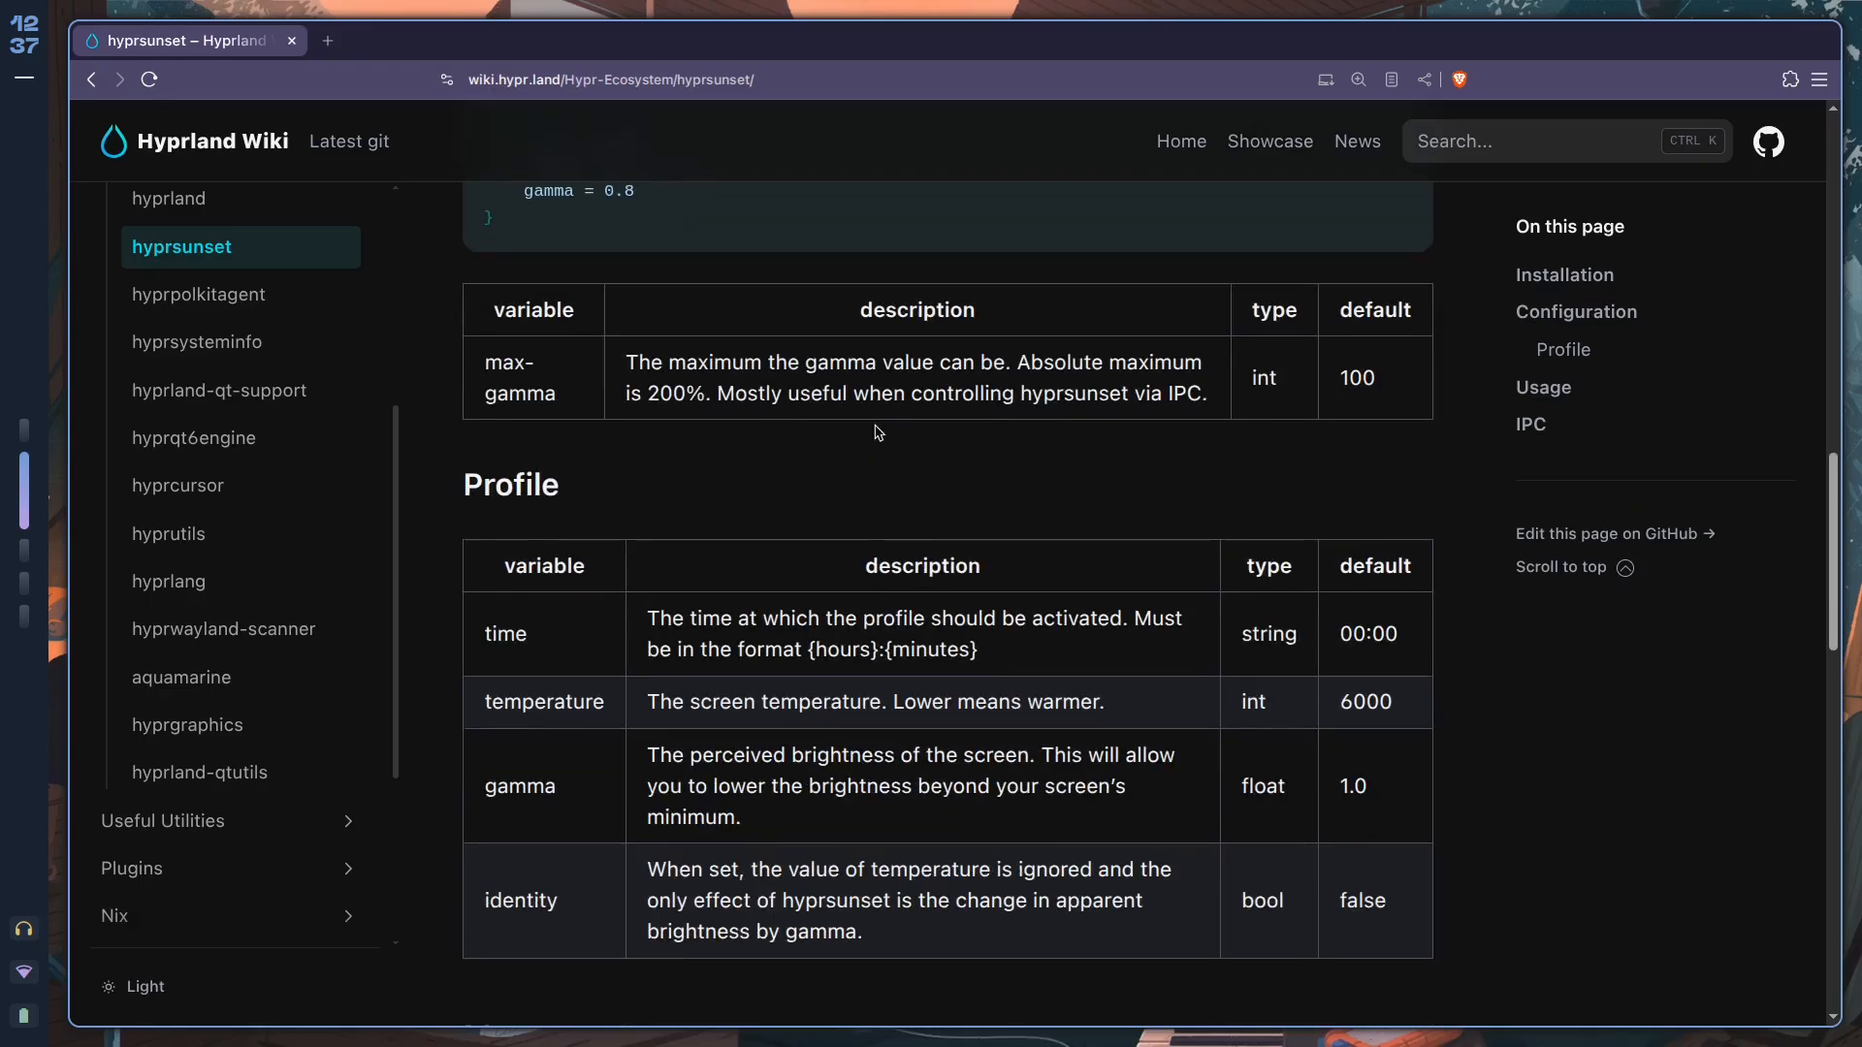
drag(662, 365, 1023, 364)
click(988, 429)
scroll(1077, 589, up, 2)
scroll(1079, 589, up, 1)
scroll(598, 546, down, 2)
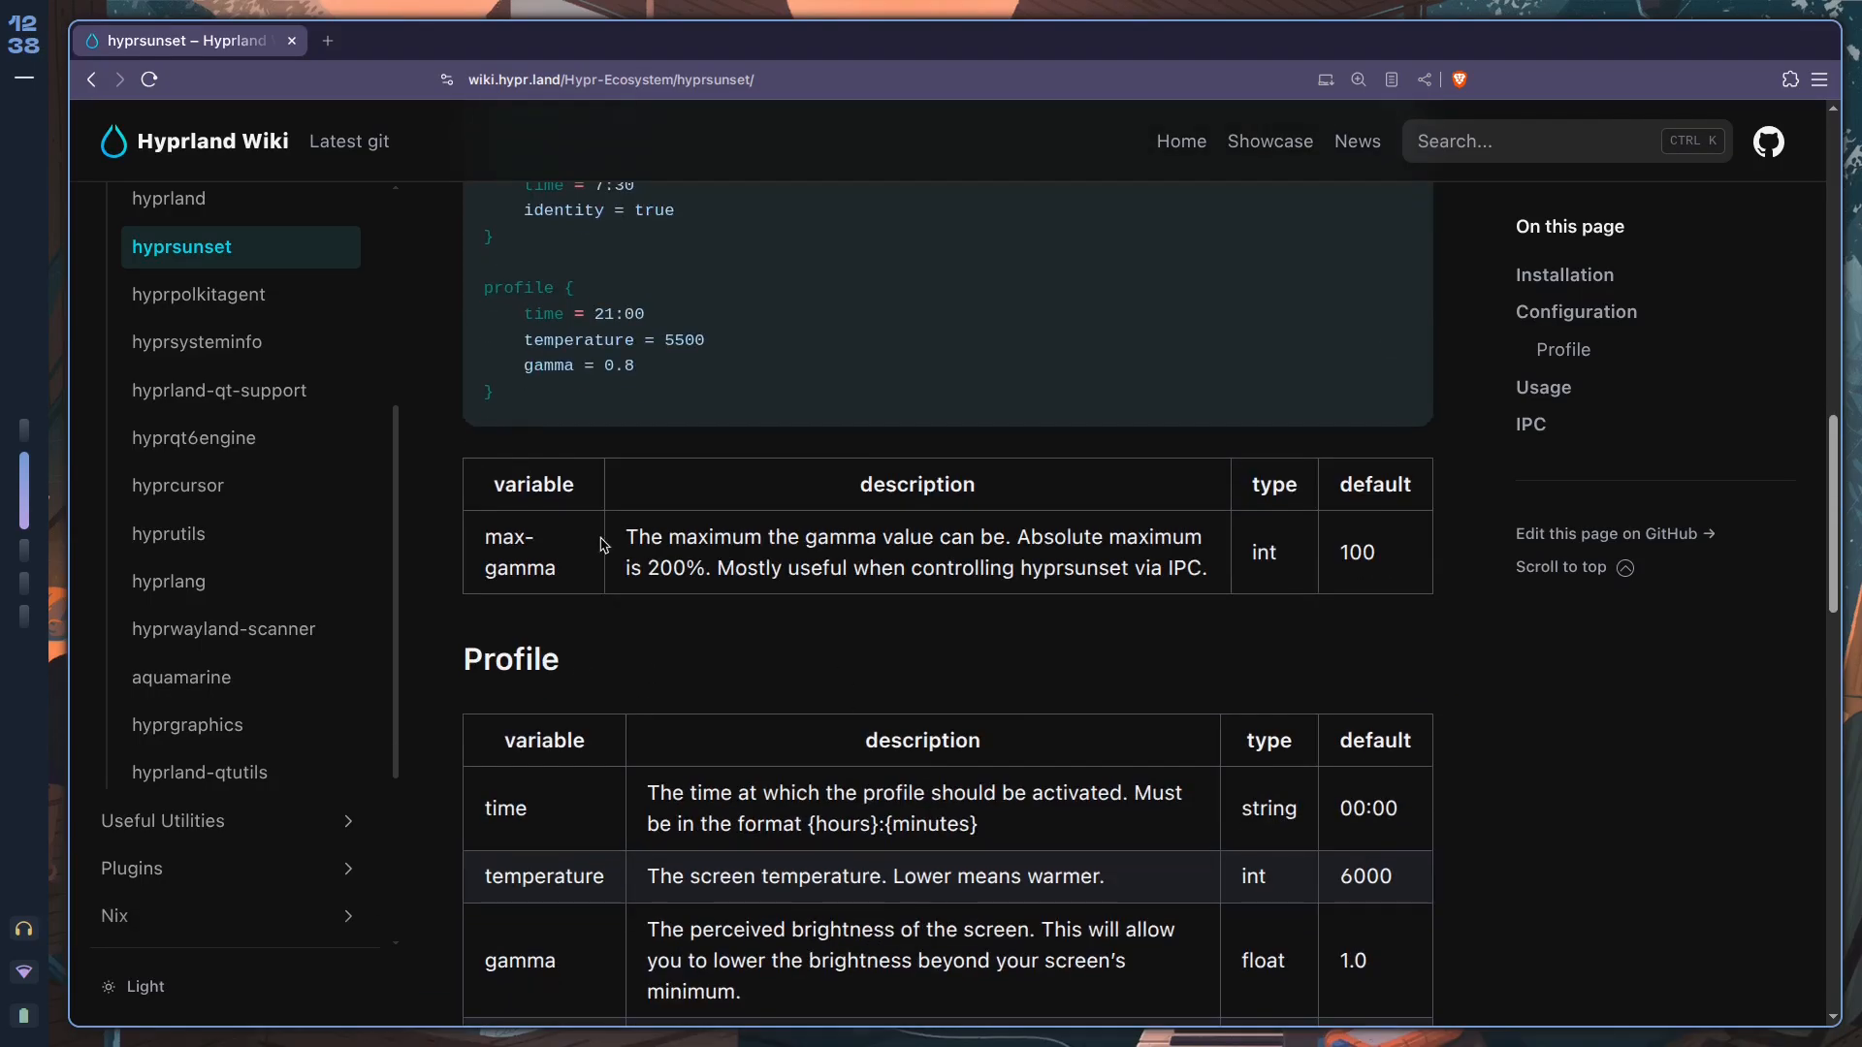
drag(588, 589, 509, 554)
click(509, 555)
scroll(683, 655, up, 2)
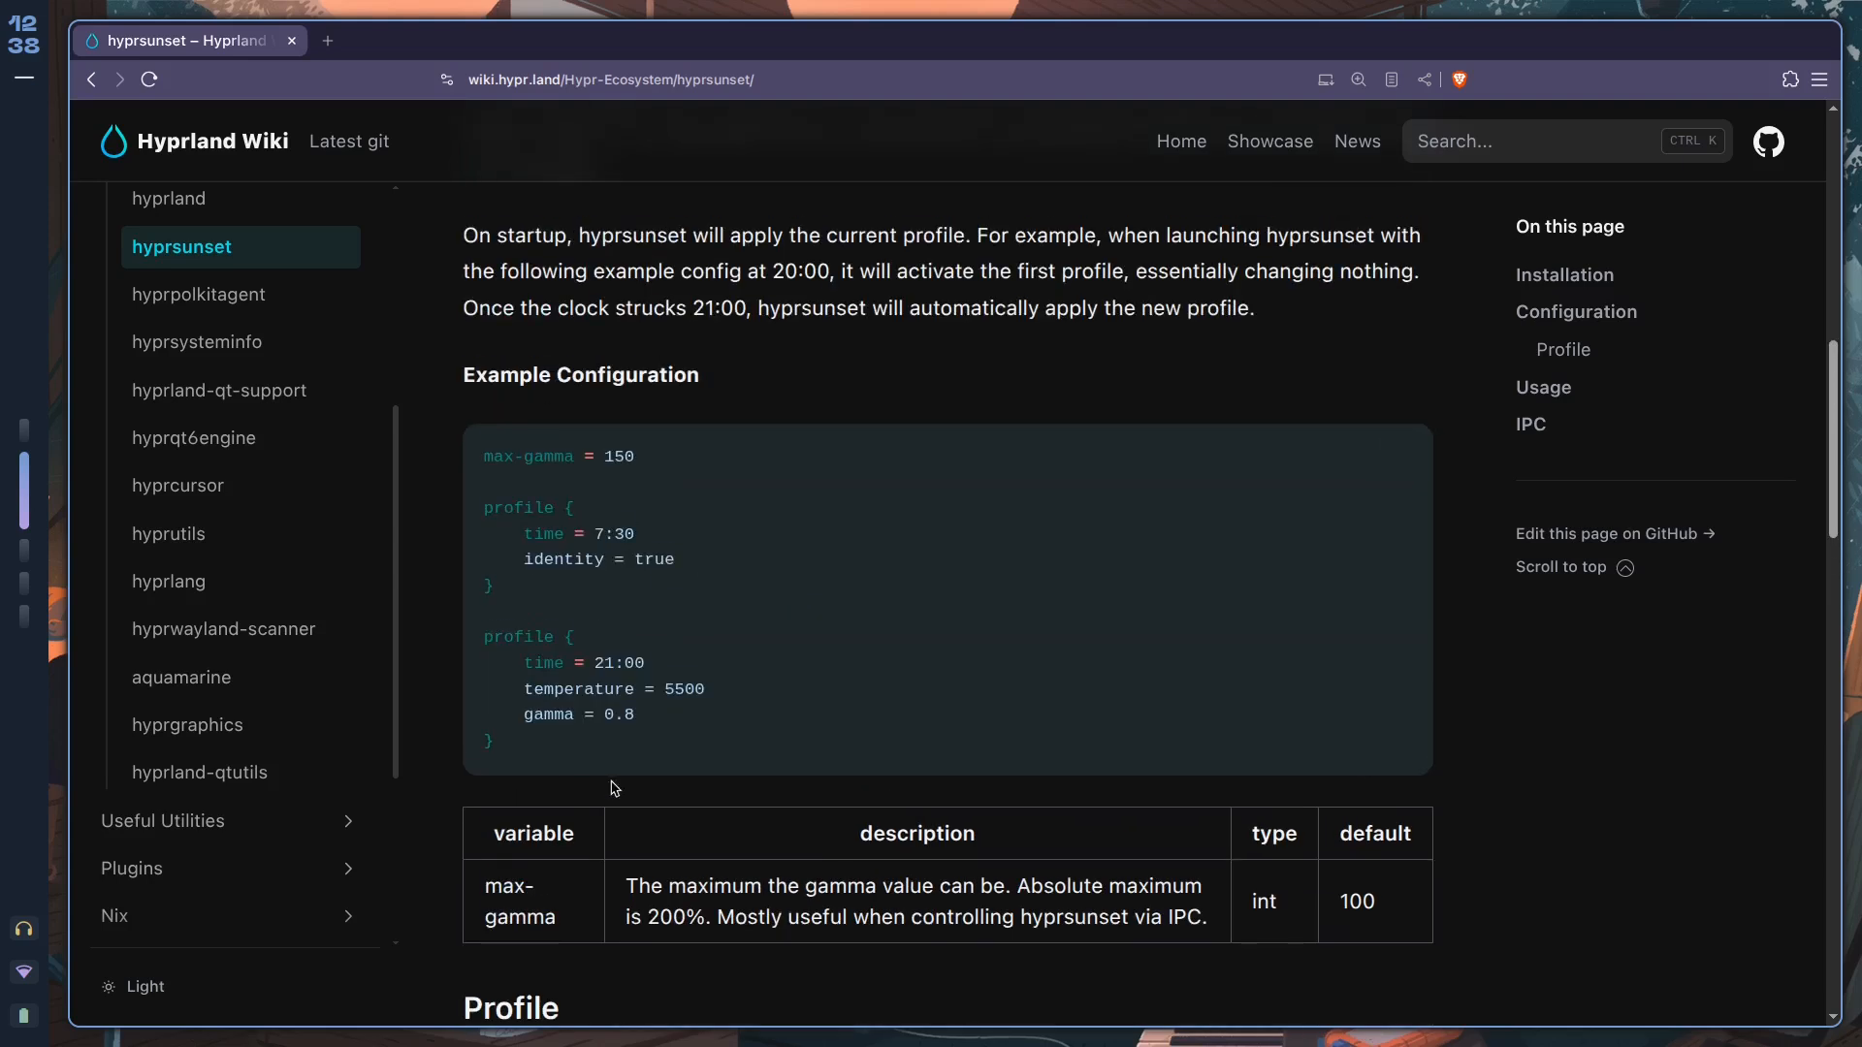
scroll(615, 781, down, 1)
drag(557, 754, 489, 702)
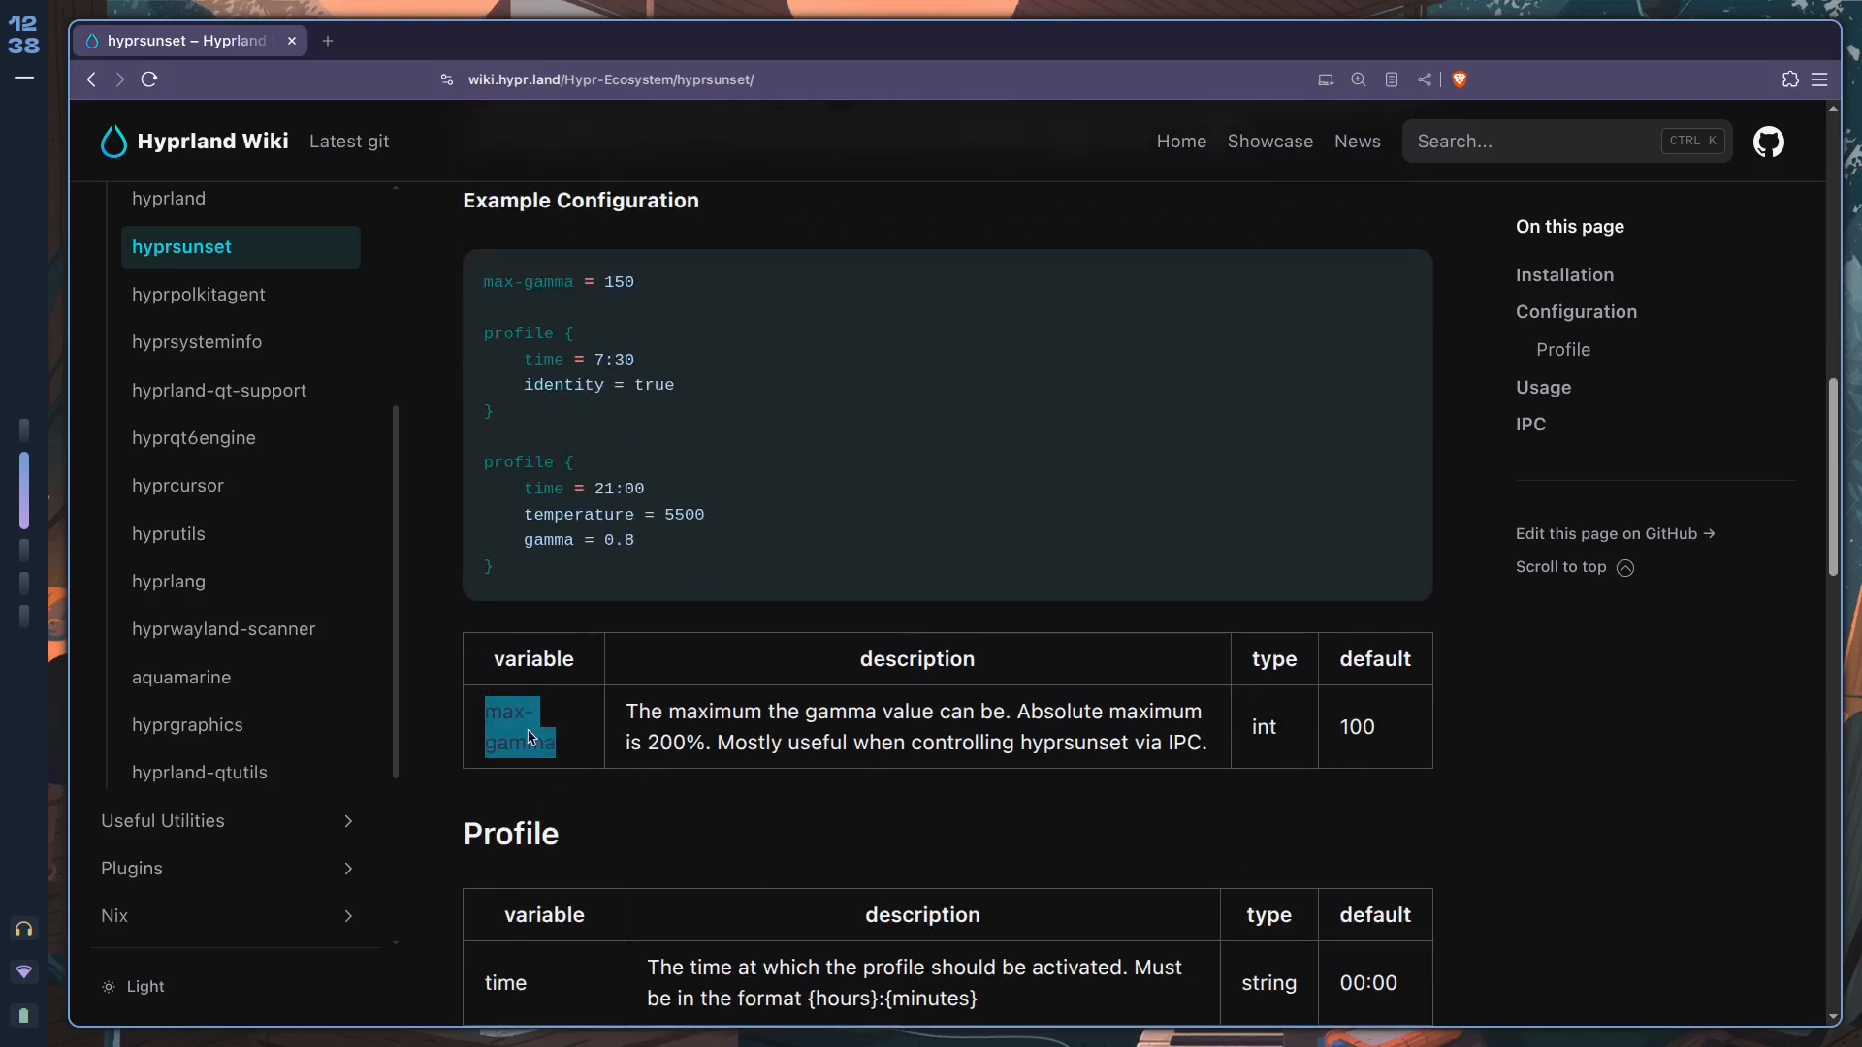
click(774, 736)
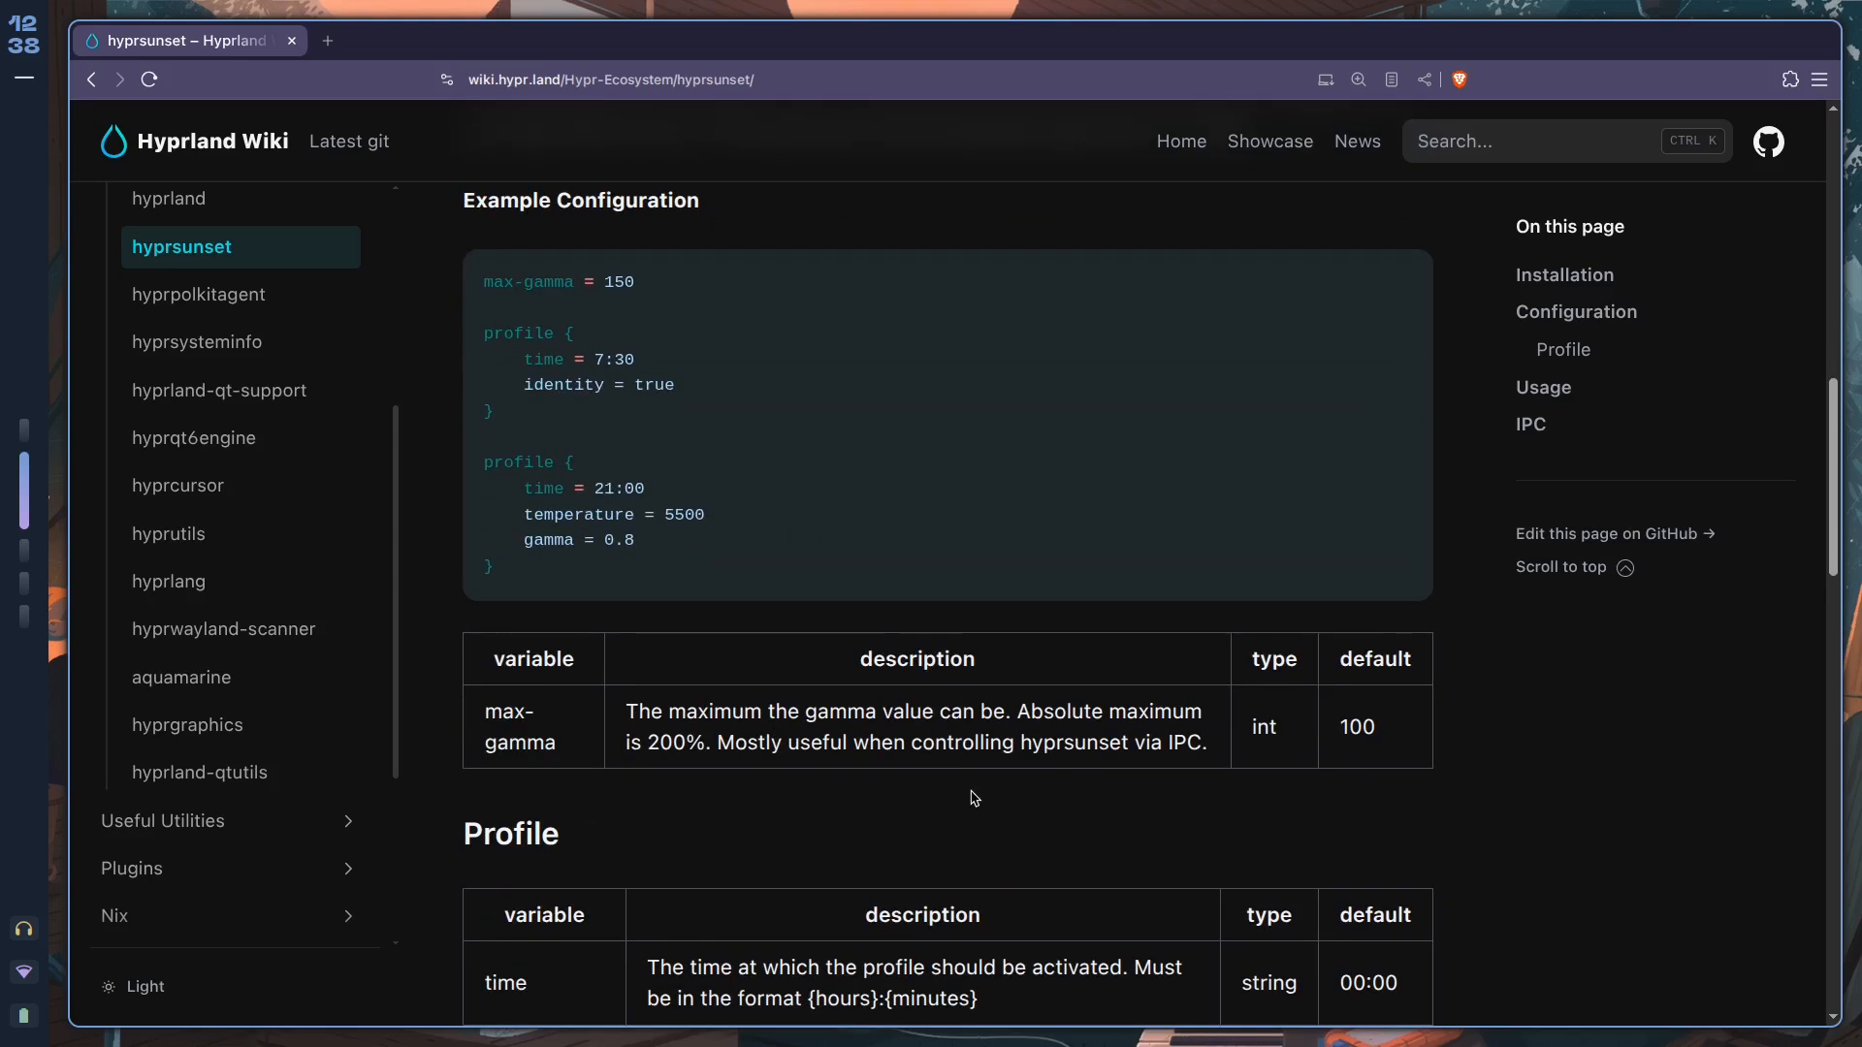
key(super+3)
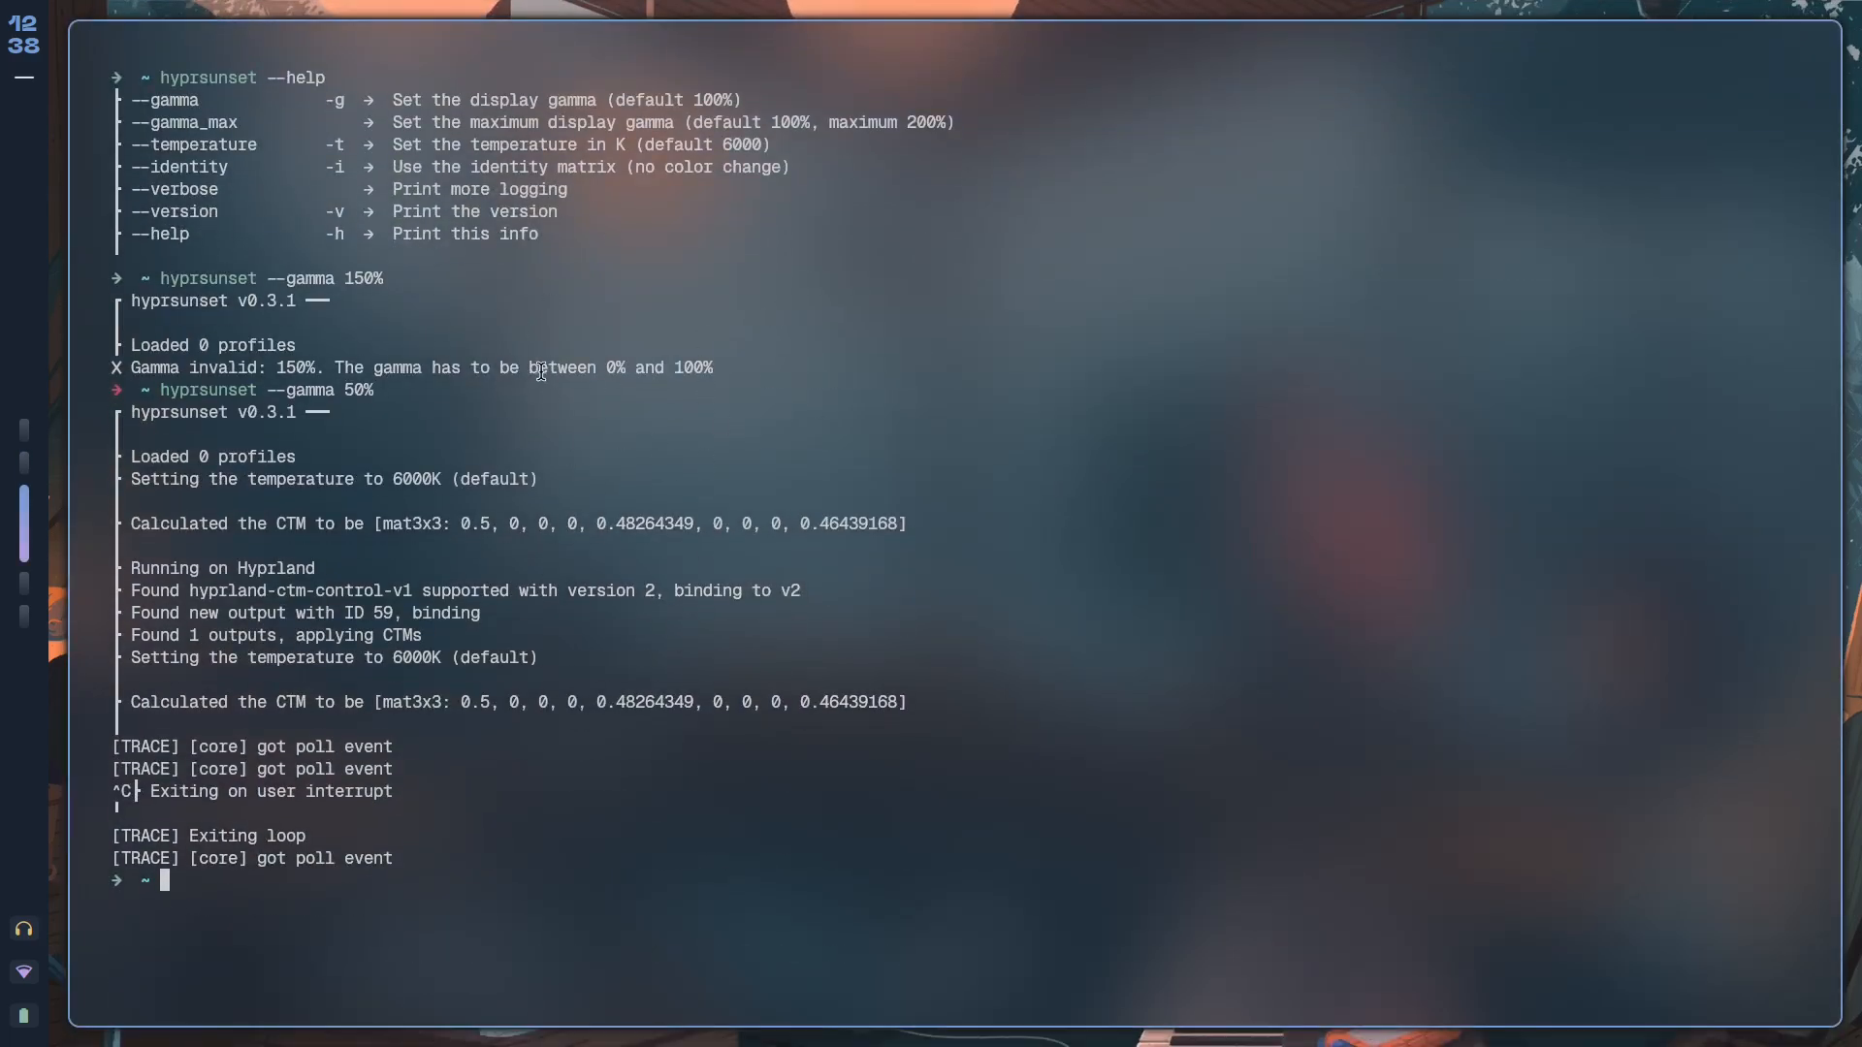
Reread the hyprsunset --help and gamma test output, then go back to the wiki page.
key(super+2)
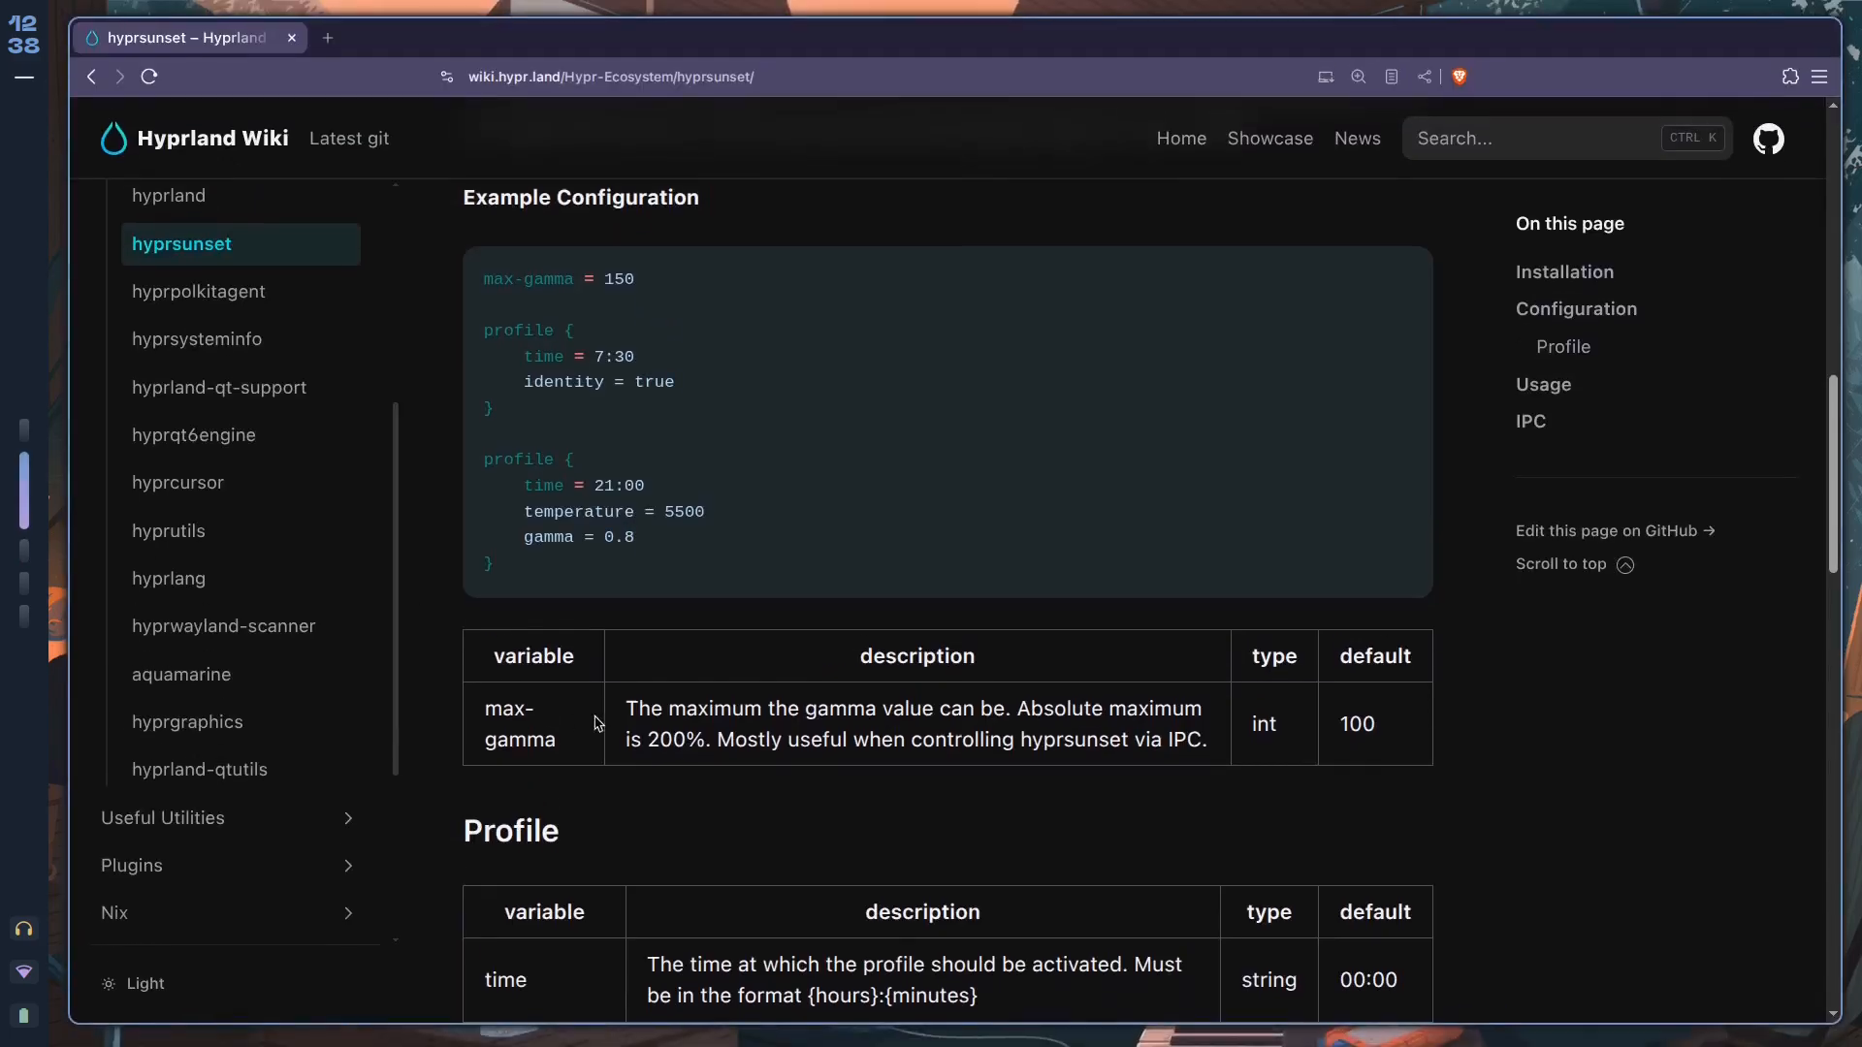
key(super+3)
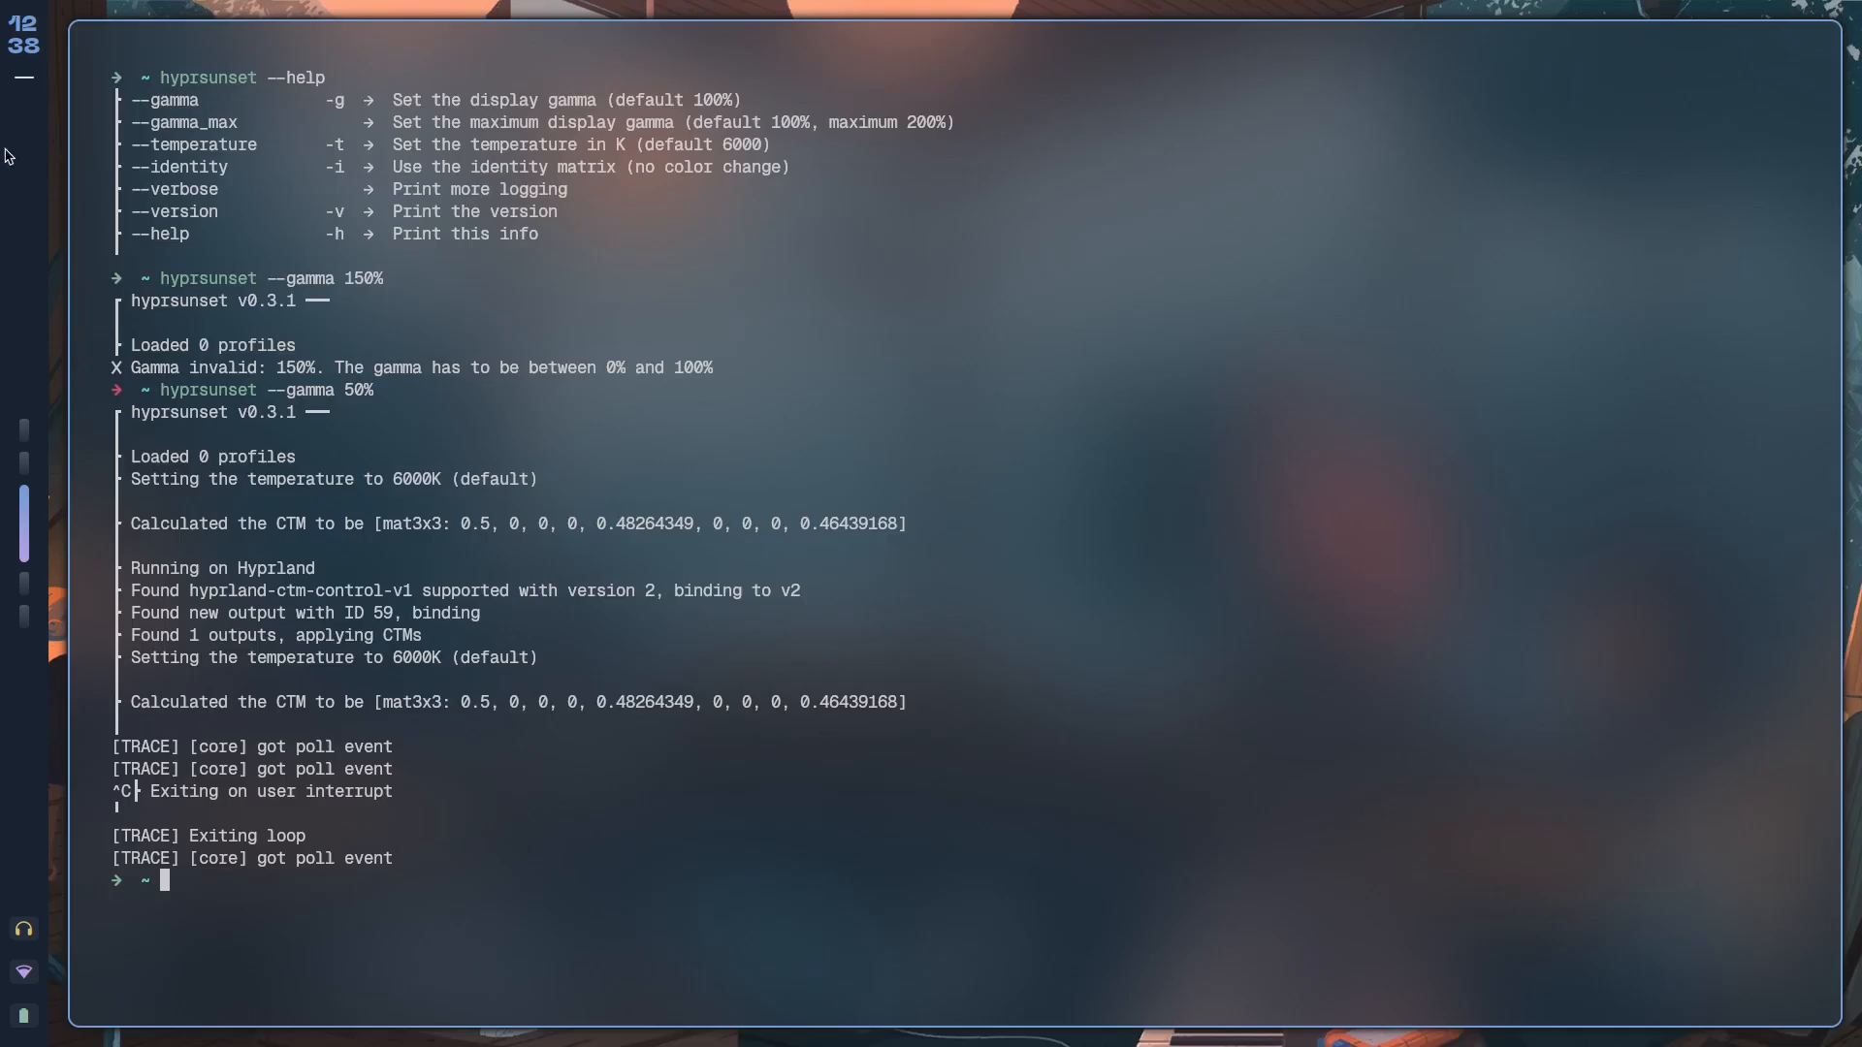
drag(130, 232, 117, 91)
click(118, 92)
drag(492, 777, 536, 368)
click(471, 428)
key(super+s)
key(super+s)
key(super+2)
scroll(727, 670, down, 3)
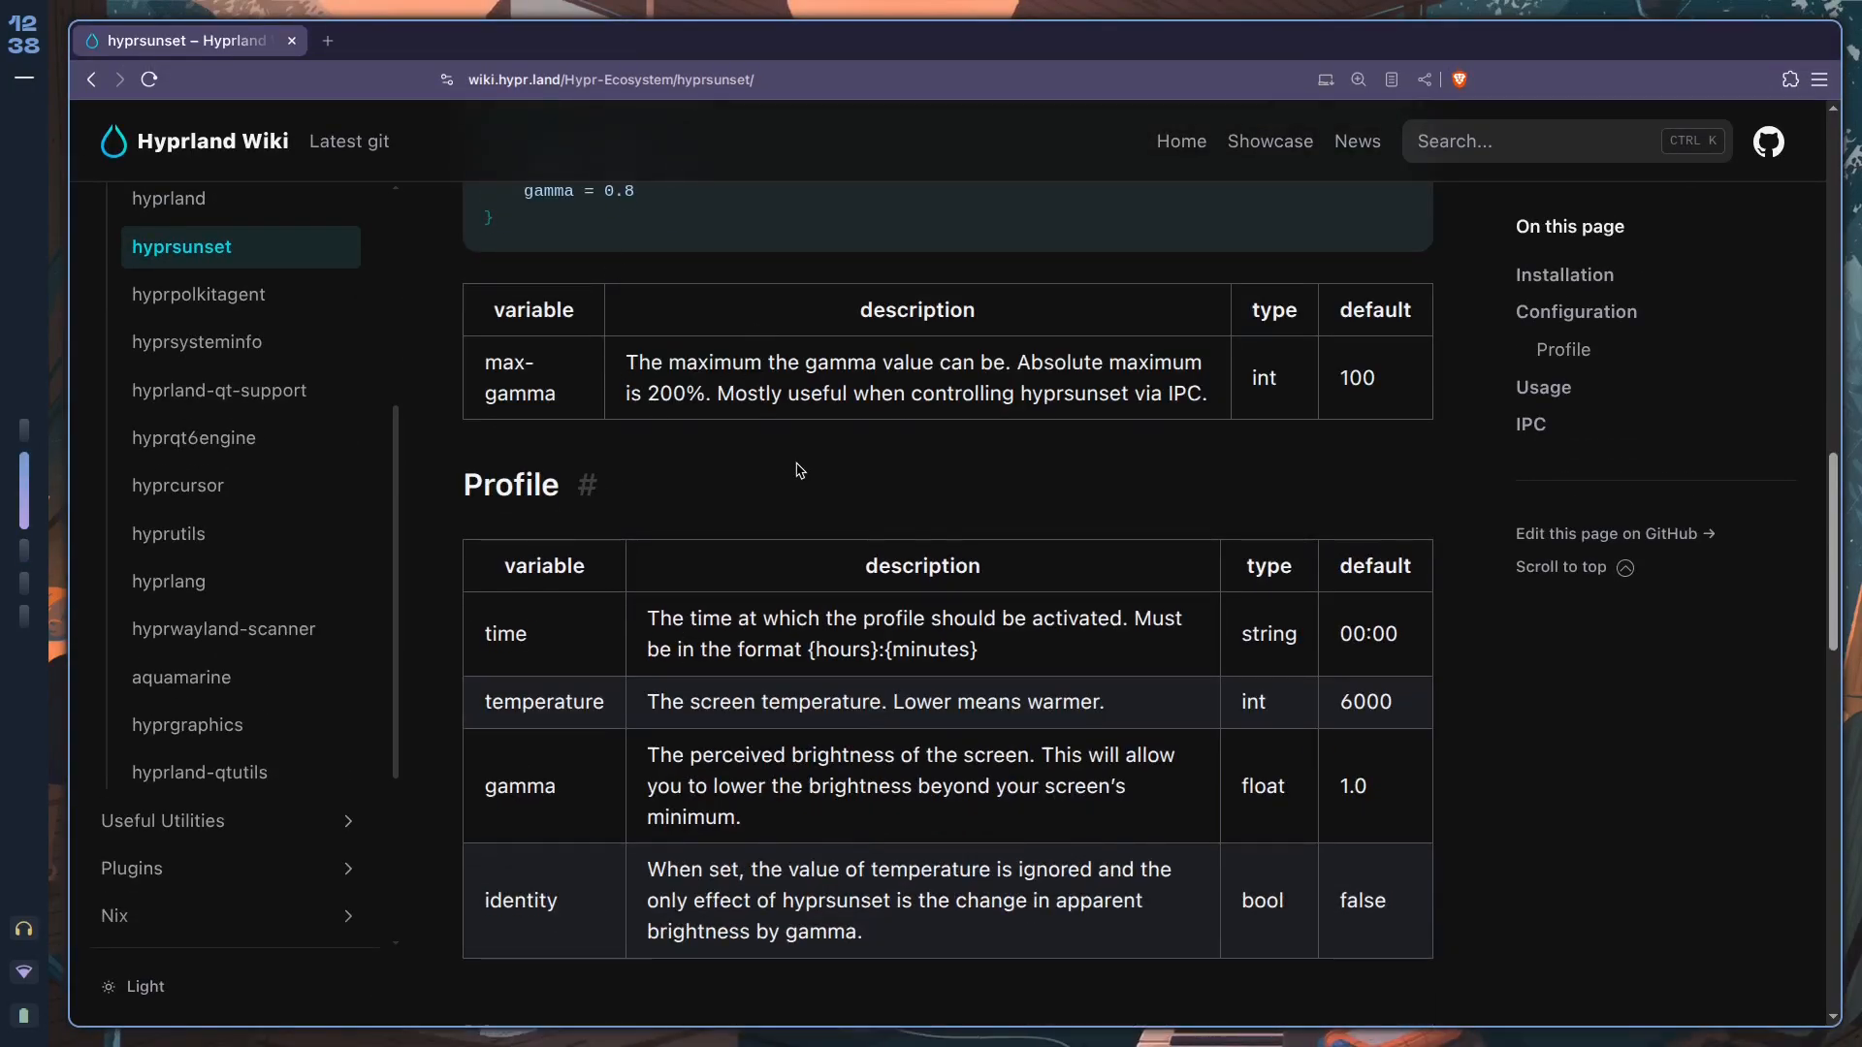
scroll(637, 565, up, 2)
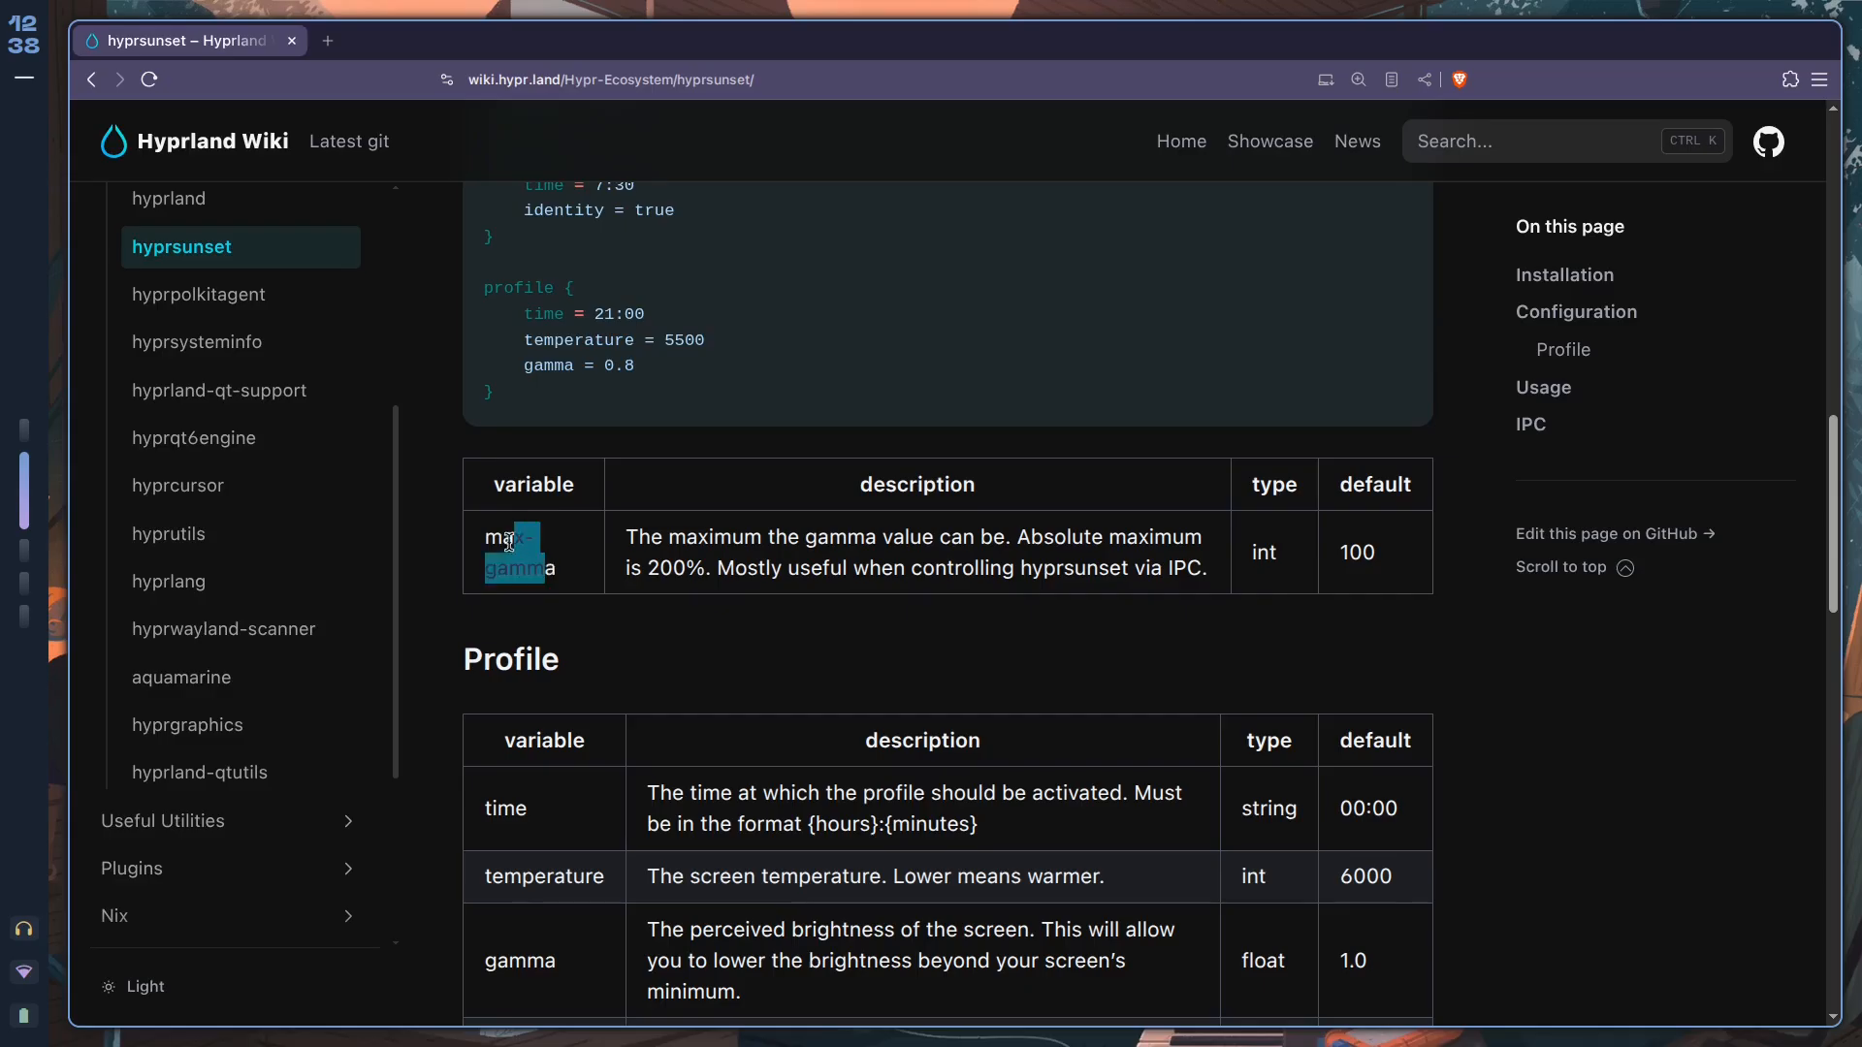
scroll(865, 551, up, 1)
scroll(865, 552, up, 4)
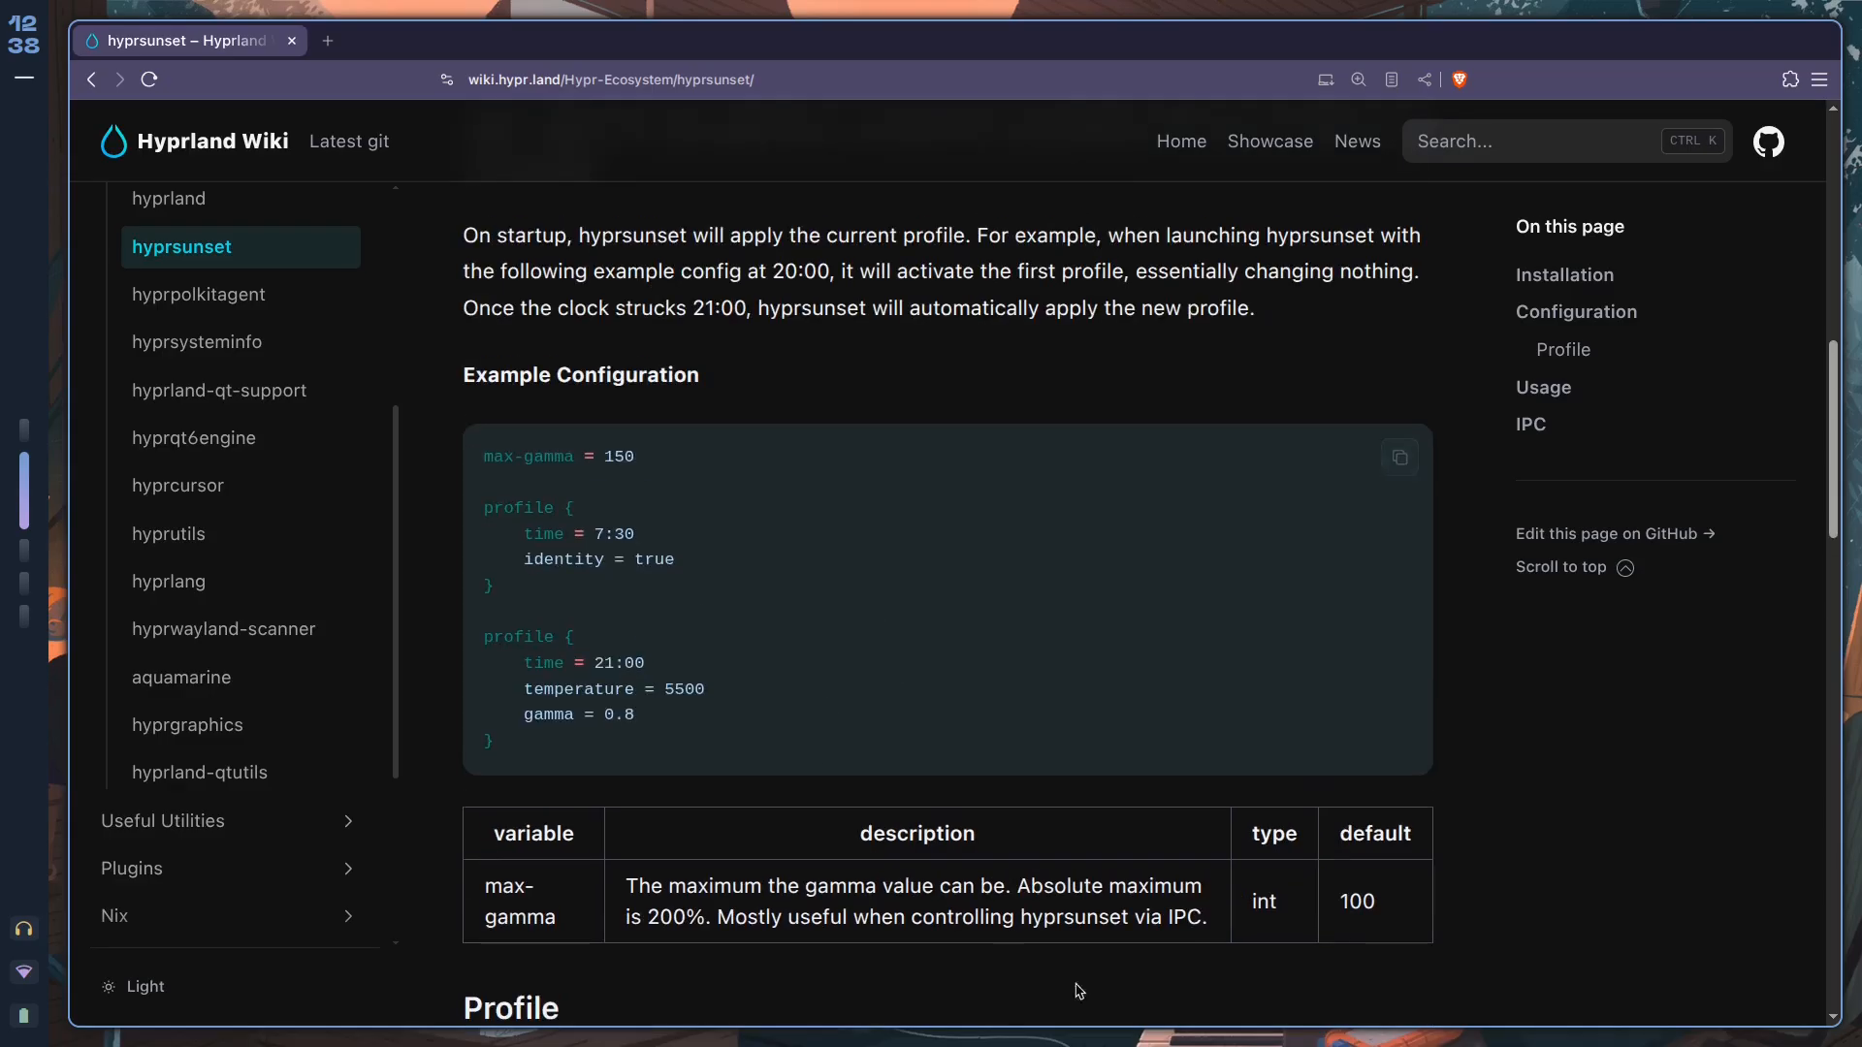
scroll(887, 715, down, 2)
scroll(949, 688, up, 2)
scroll(1010, 732, up, 5)
scroll(1009, 731, down, 2)
scroll(1110, 689, up, 1)
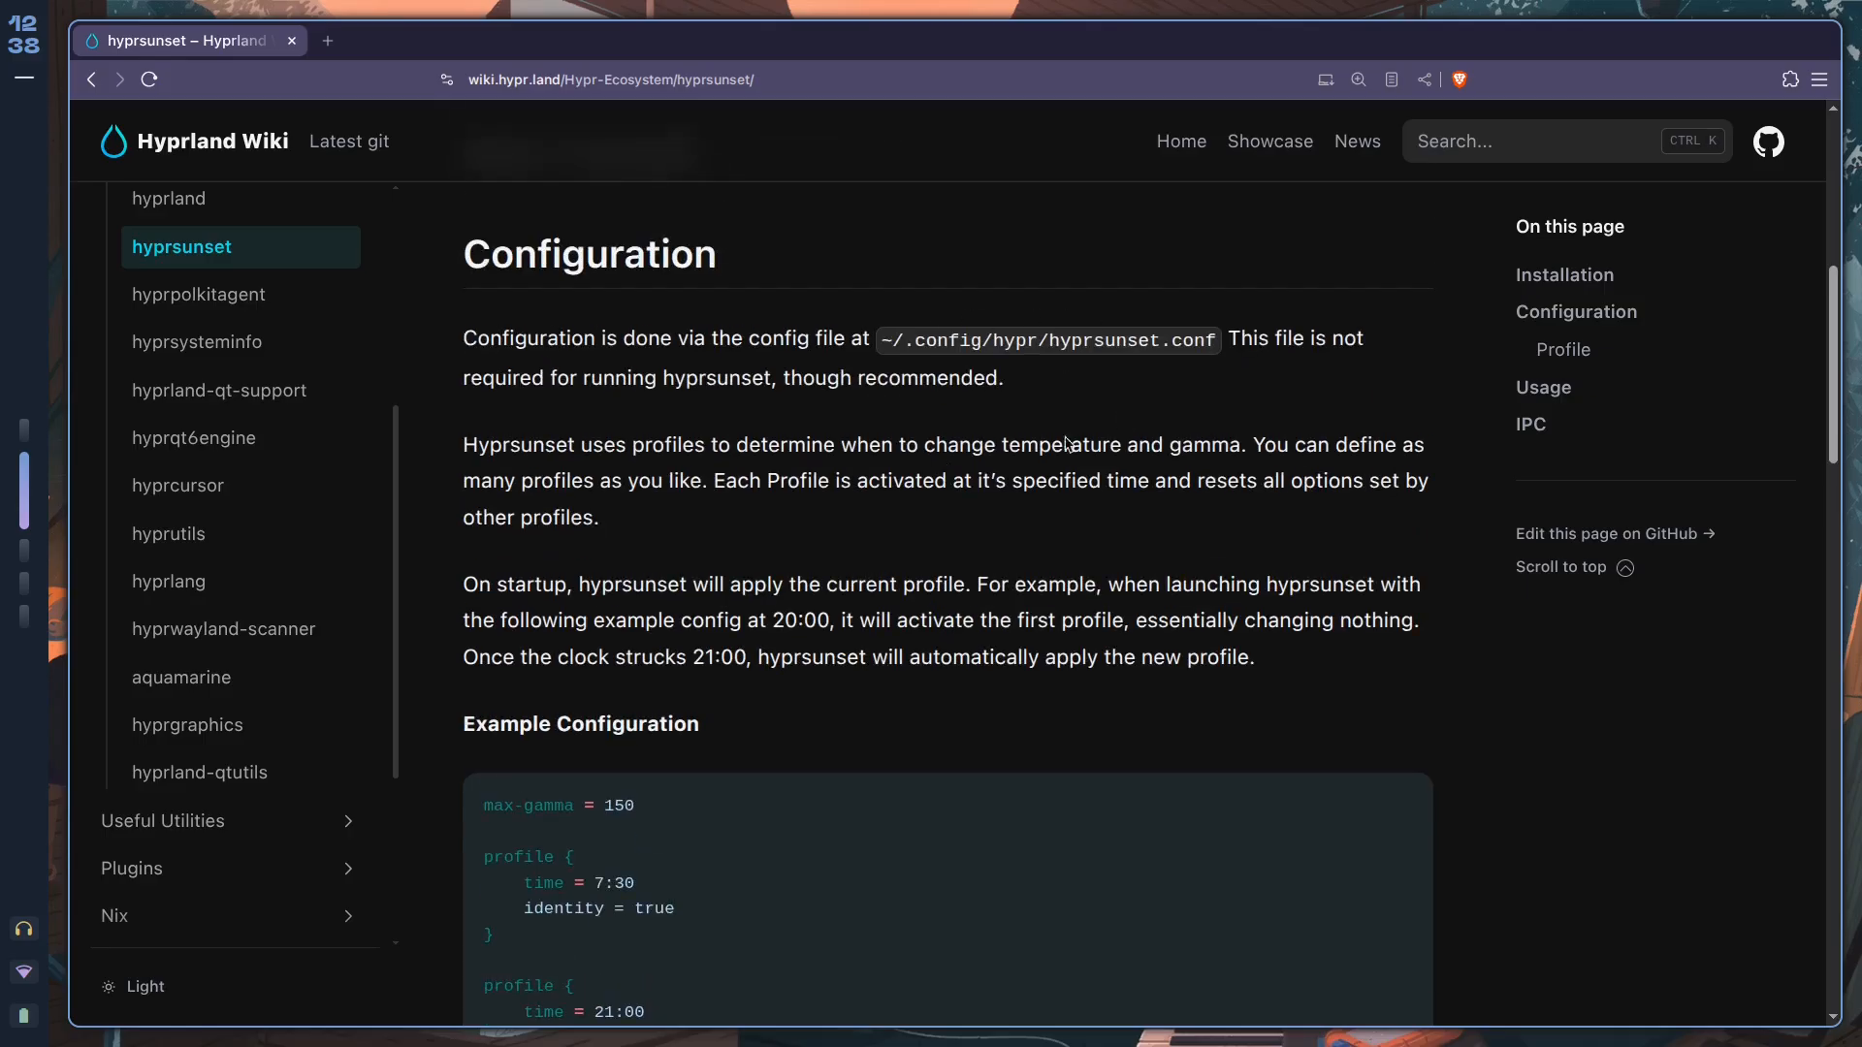
scroll(873, 538, down, 2)
scroll(734, 582, down, 2)
scroll(752, 520, down, 5)
scroll(728, 709, up, 3)
scroll(725, 709, up, 10)
scroll(739, 644, down, 5)
scroll(1122, 532, up, 2)
scroll(1014, 619, up, 2)
Create .config/hypr/hyprsunset.conf in Neovim and flip between it and the wiki example.
key(super+3)
text(nvim .config/hypr/hyprsunset.conf)
key(Return)
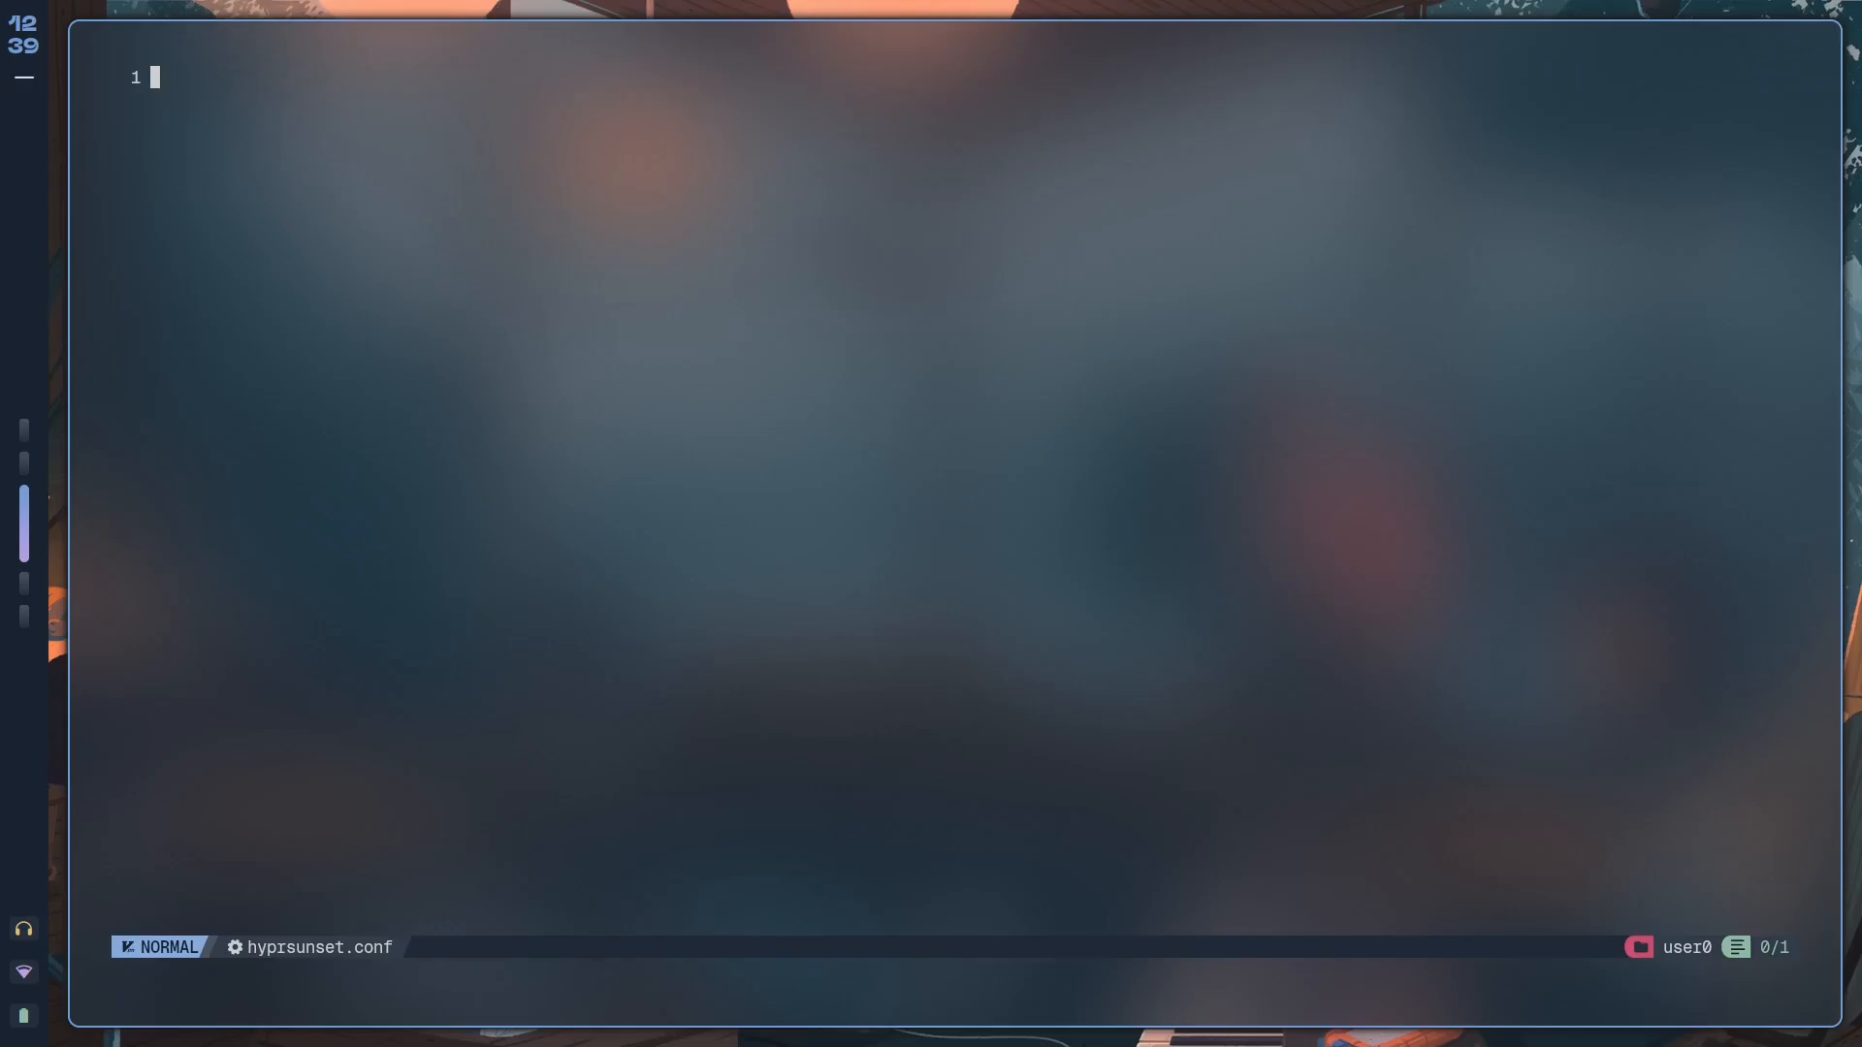
key(super+w)
key(super+2)
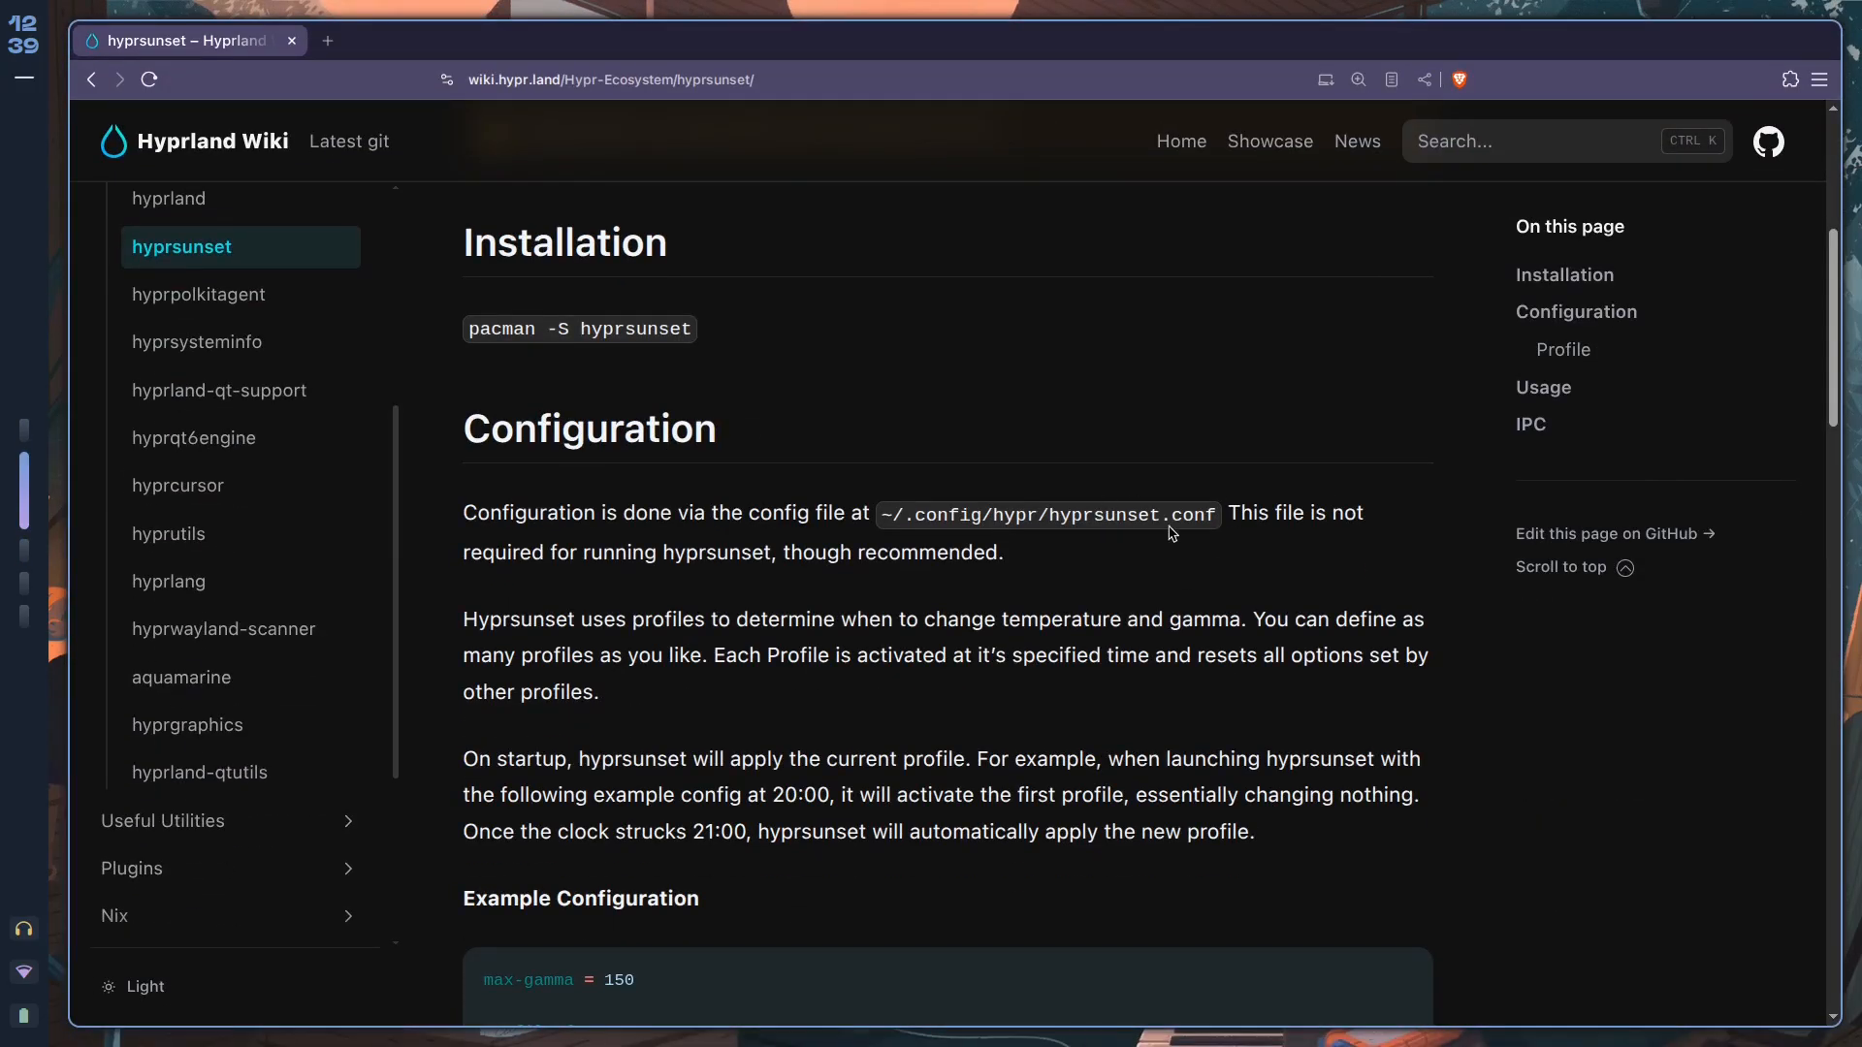
key(super+1)
key(super+2)
key(super+3)
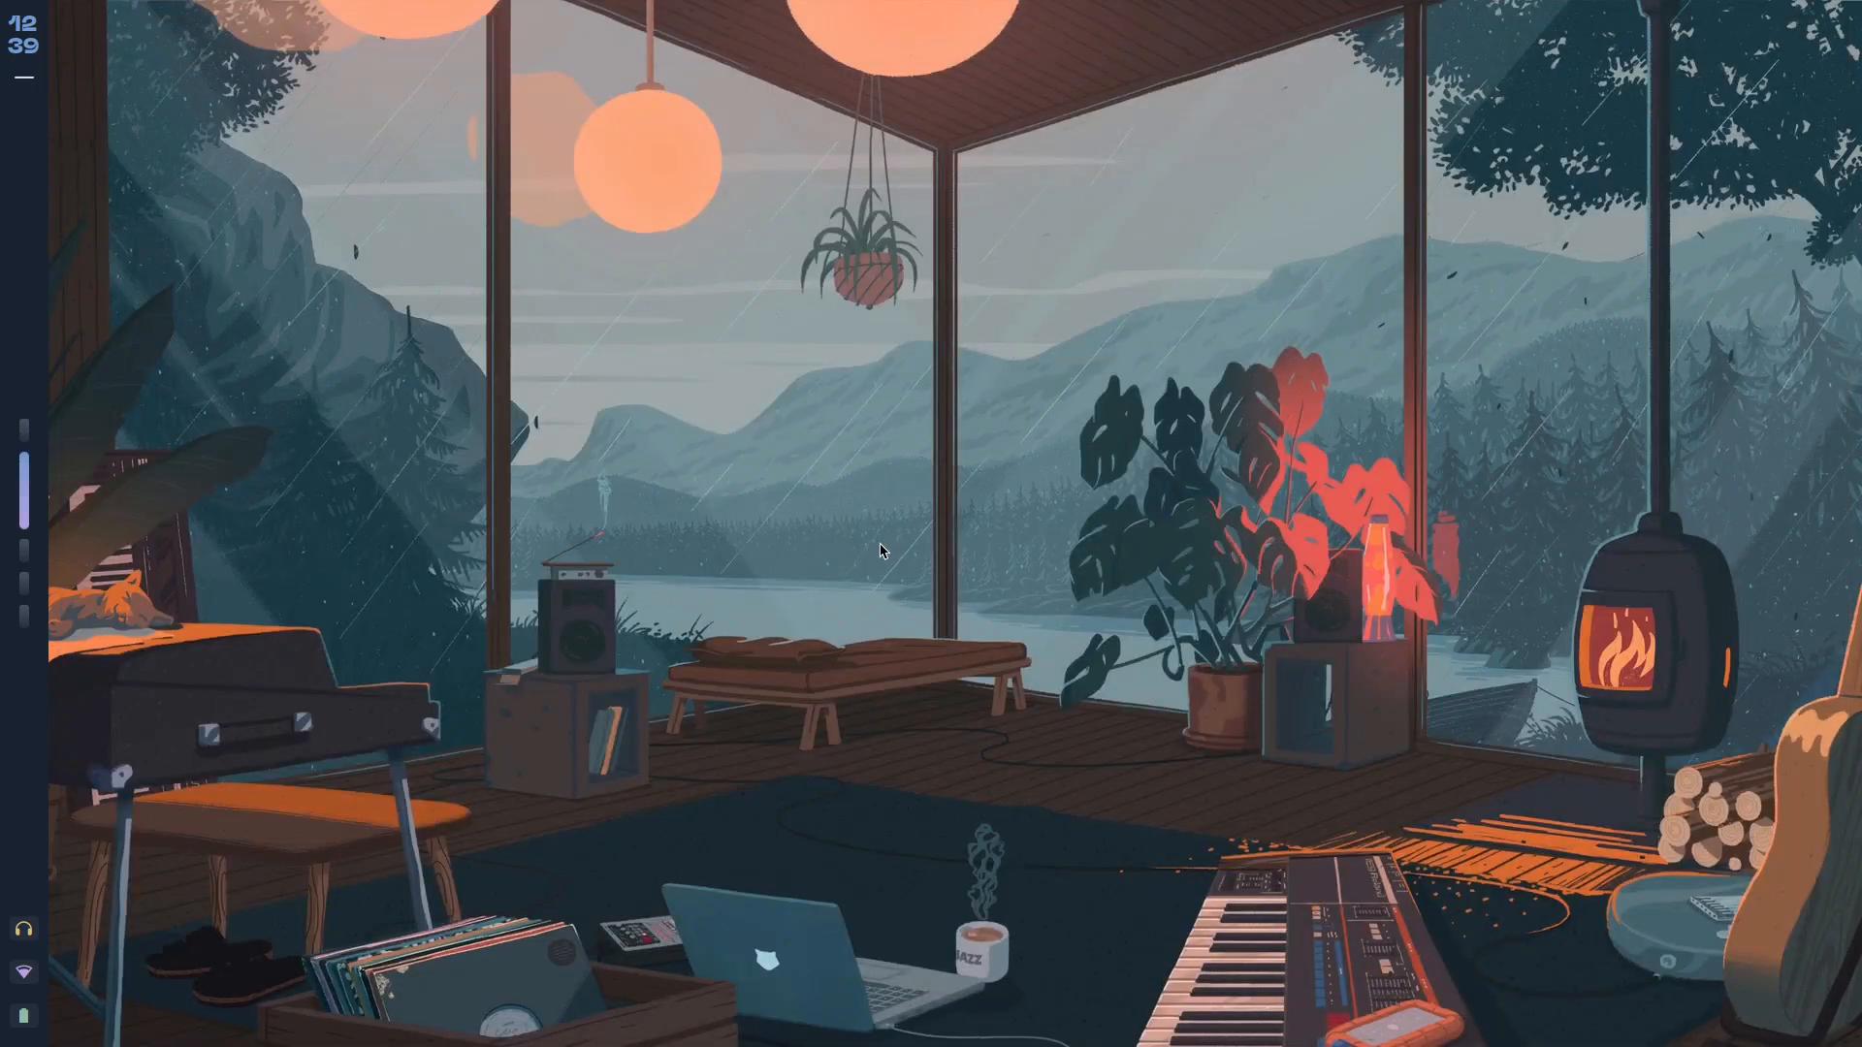
key(super+1)
key(super+2)
scroll(639, 450, down, 2)
scroll(1145, 531, down, 2)
Paste the copied wiki example configuration into the empty hyprsunset.conf buffer.
click(1397, 459)
key(super+1)
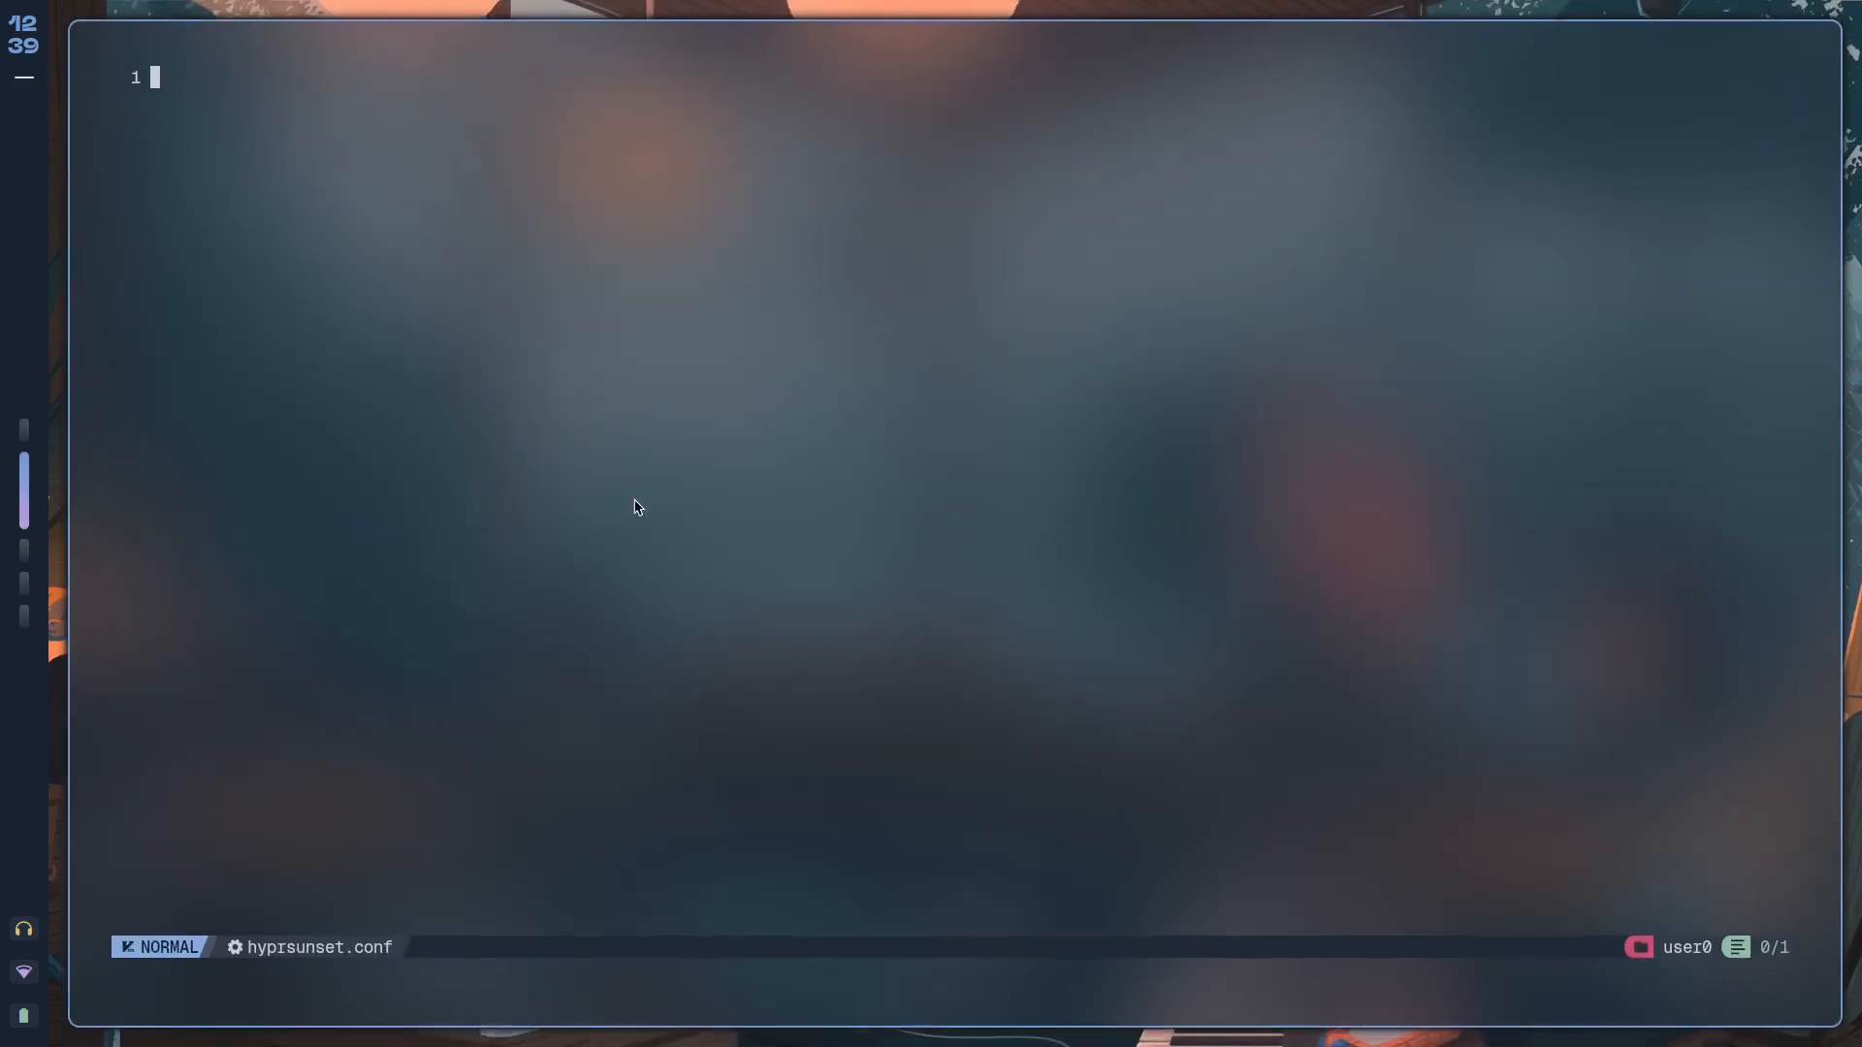
key(i)
key(ctrl+shift+v)
key(Escape)
Review the pasted config: the max-gamma = 150 line and both profile blocks.
key(k)
key(k)
key(k)
key(k)
key(k)
key(k)
key(shift+g)
drag(402, 94, 189, 94)
click(349, 119)
click(404, 96)
drag(406, 96, 188, 93)
click(280, 156)
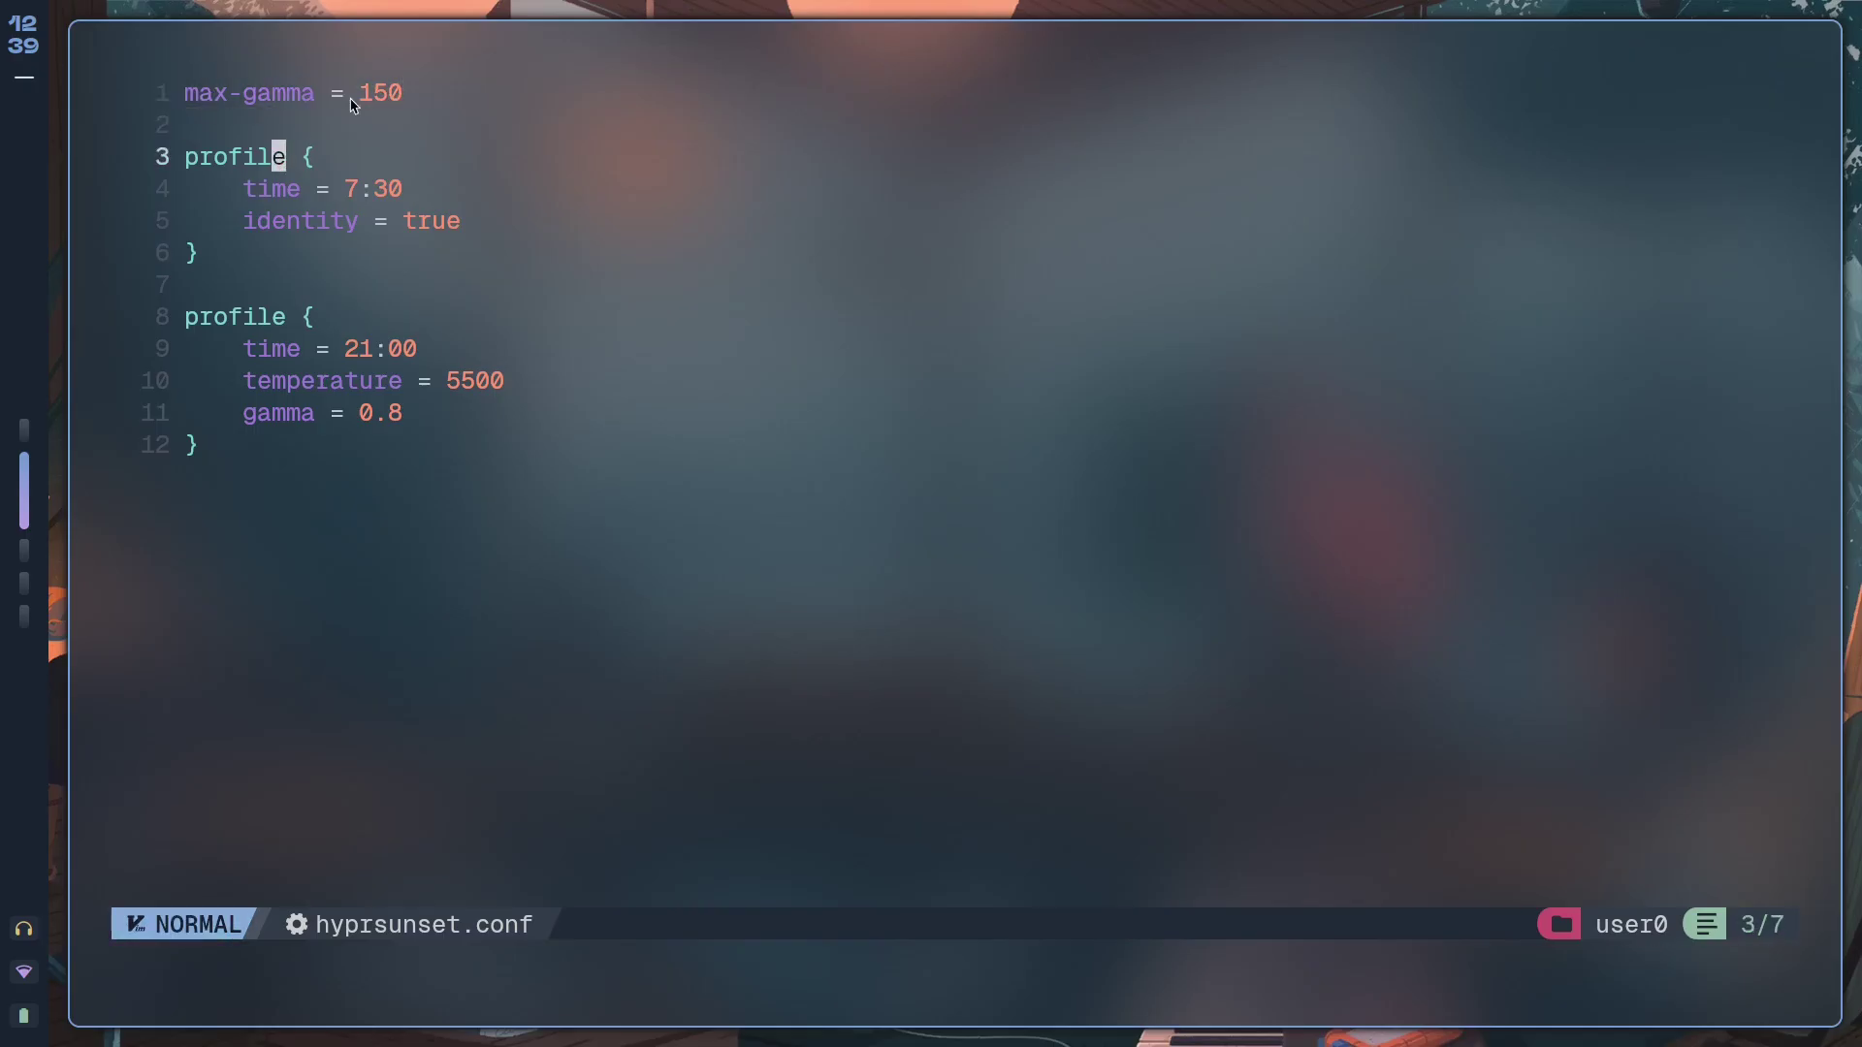
click(370, 255)
click(392, 525)
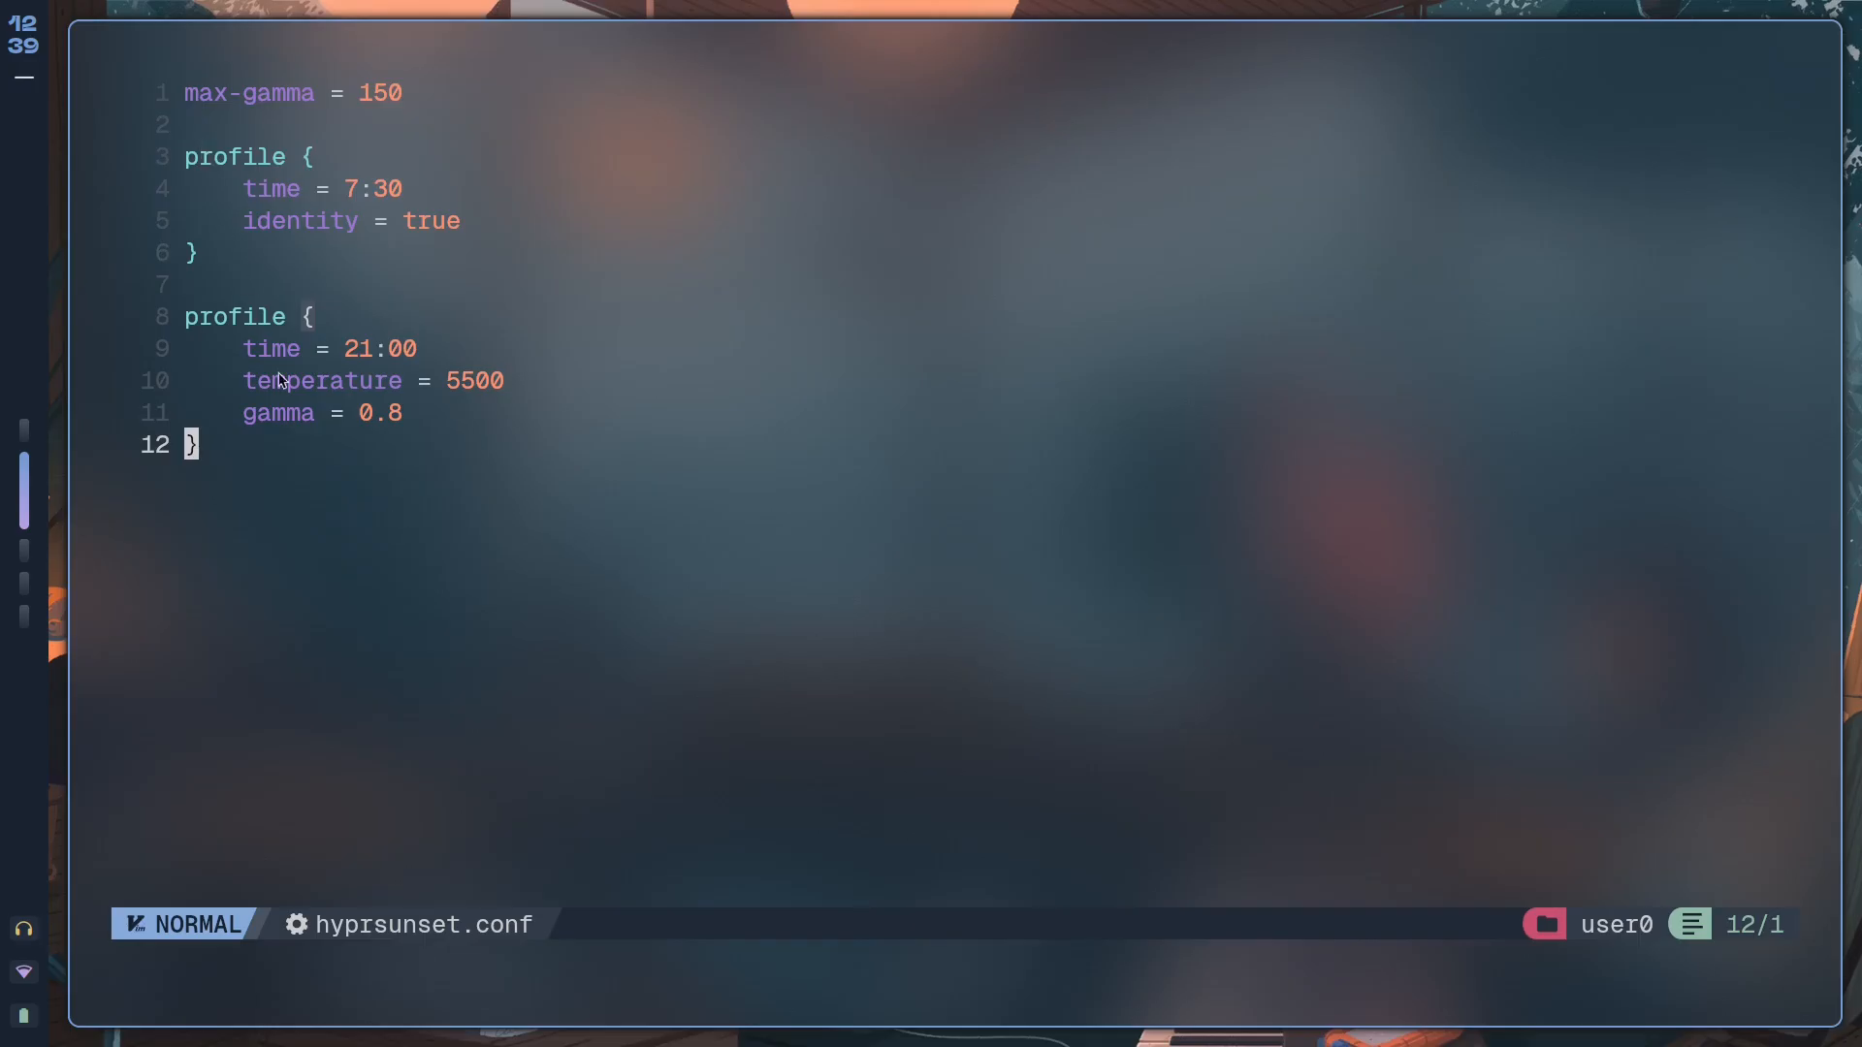
scroll(815, 608, up, 2)
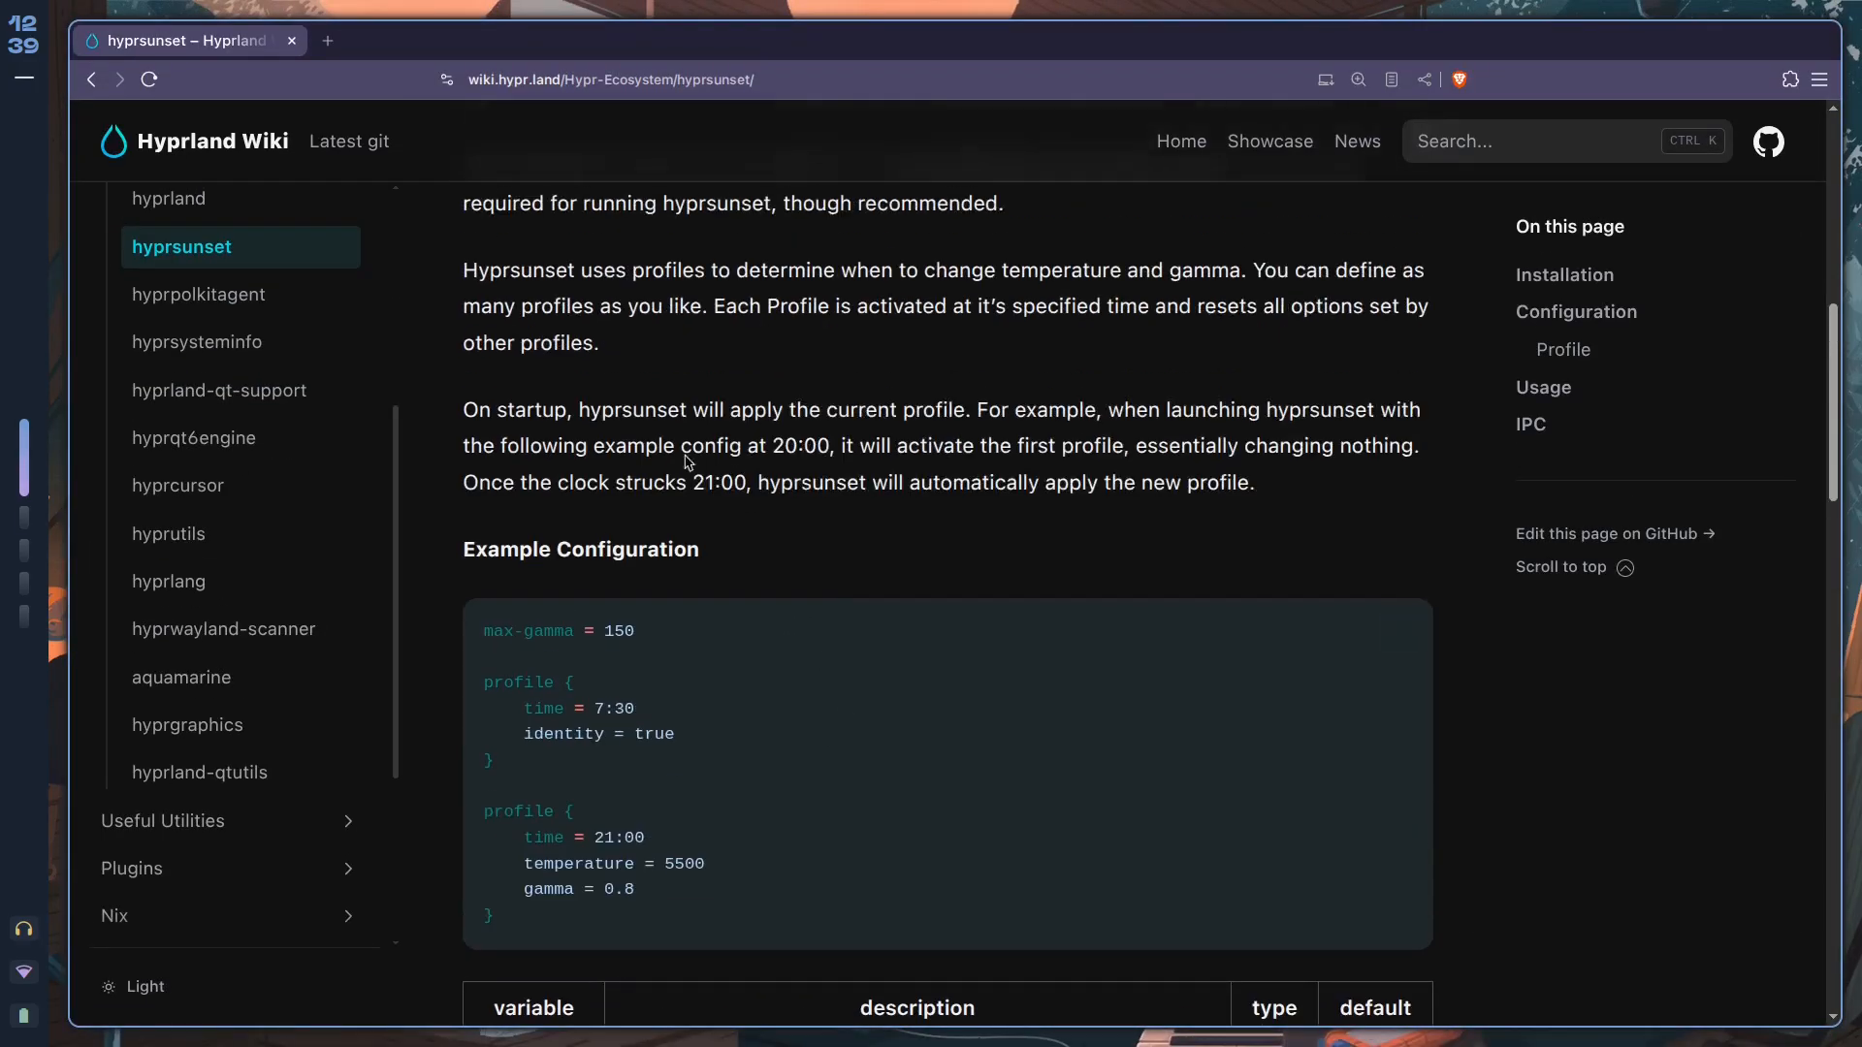
scroll(914, 365, up, 2)
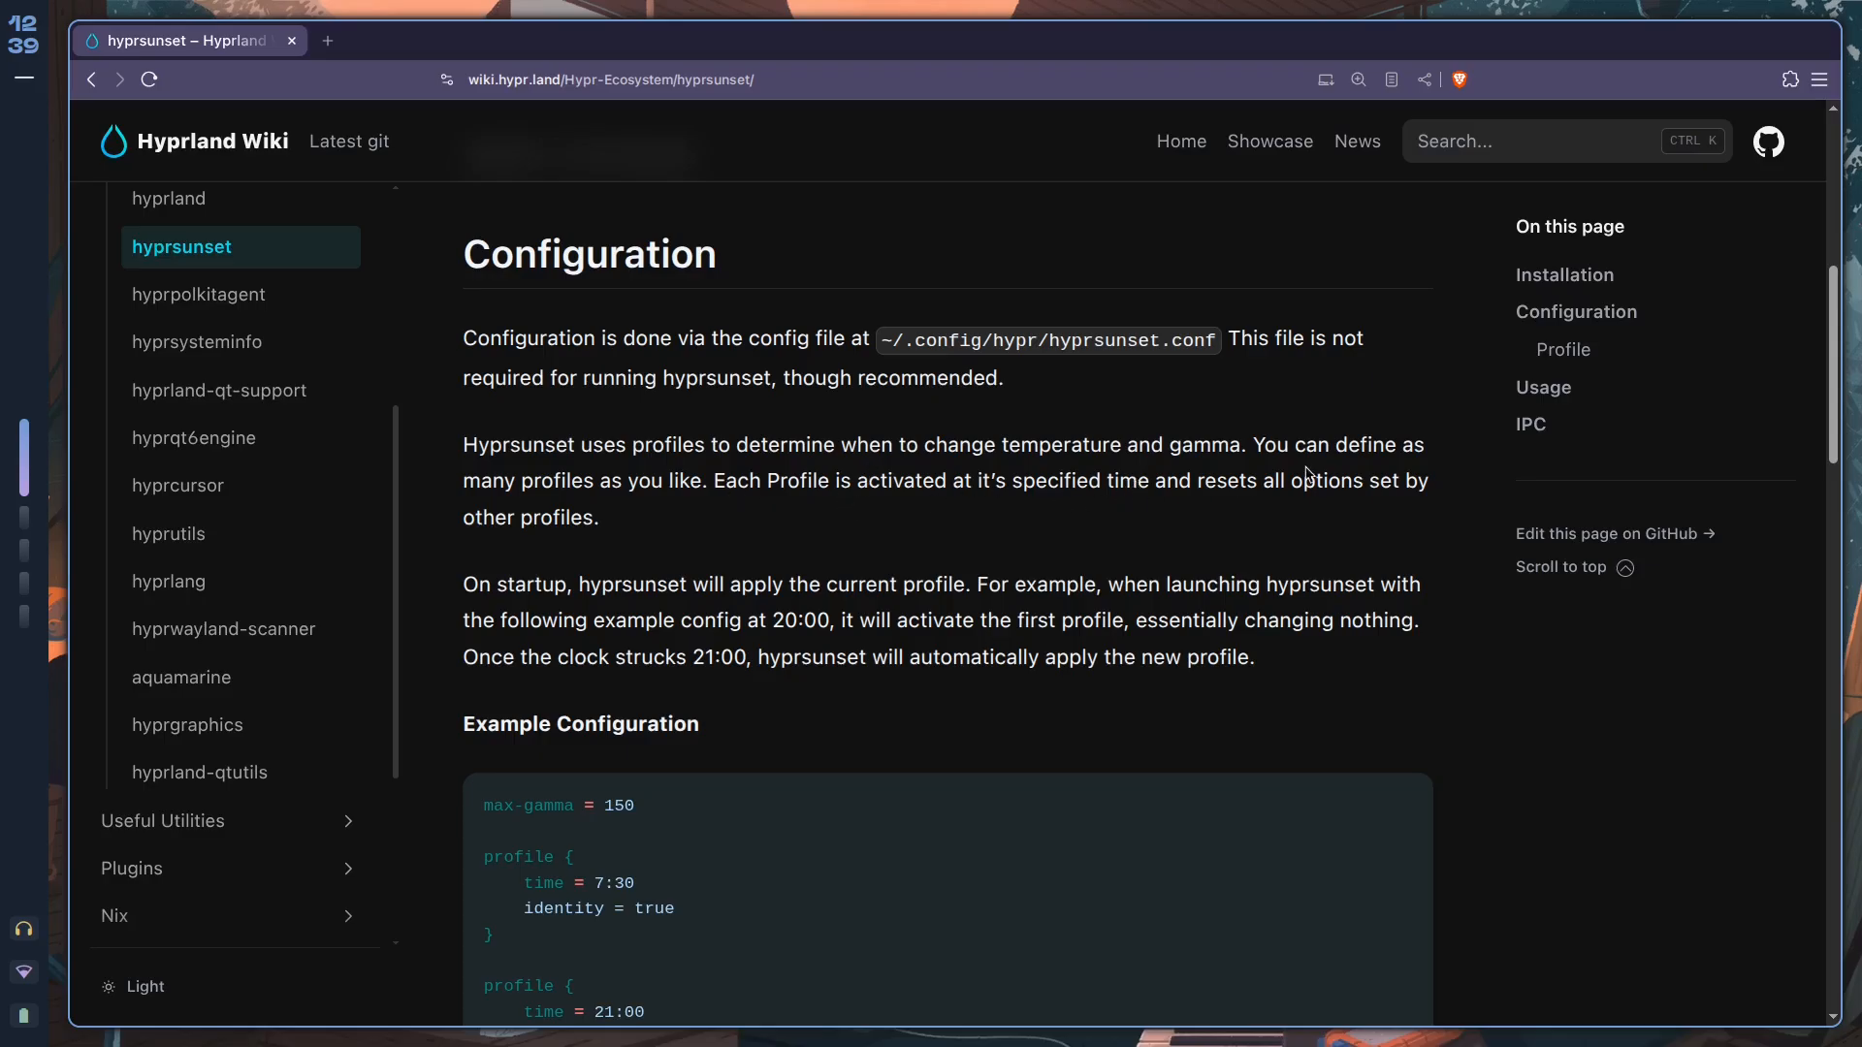
Inspect the first profile block with its time = 7:30 and identity = true lines.
key(super+2)
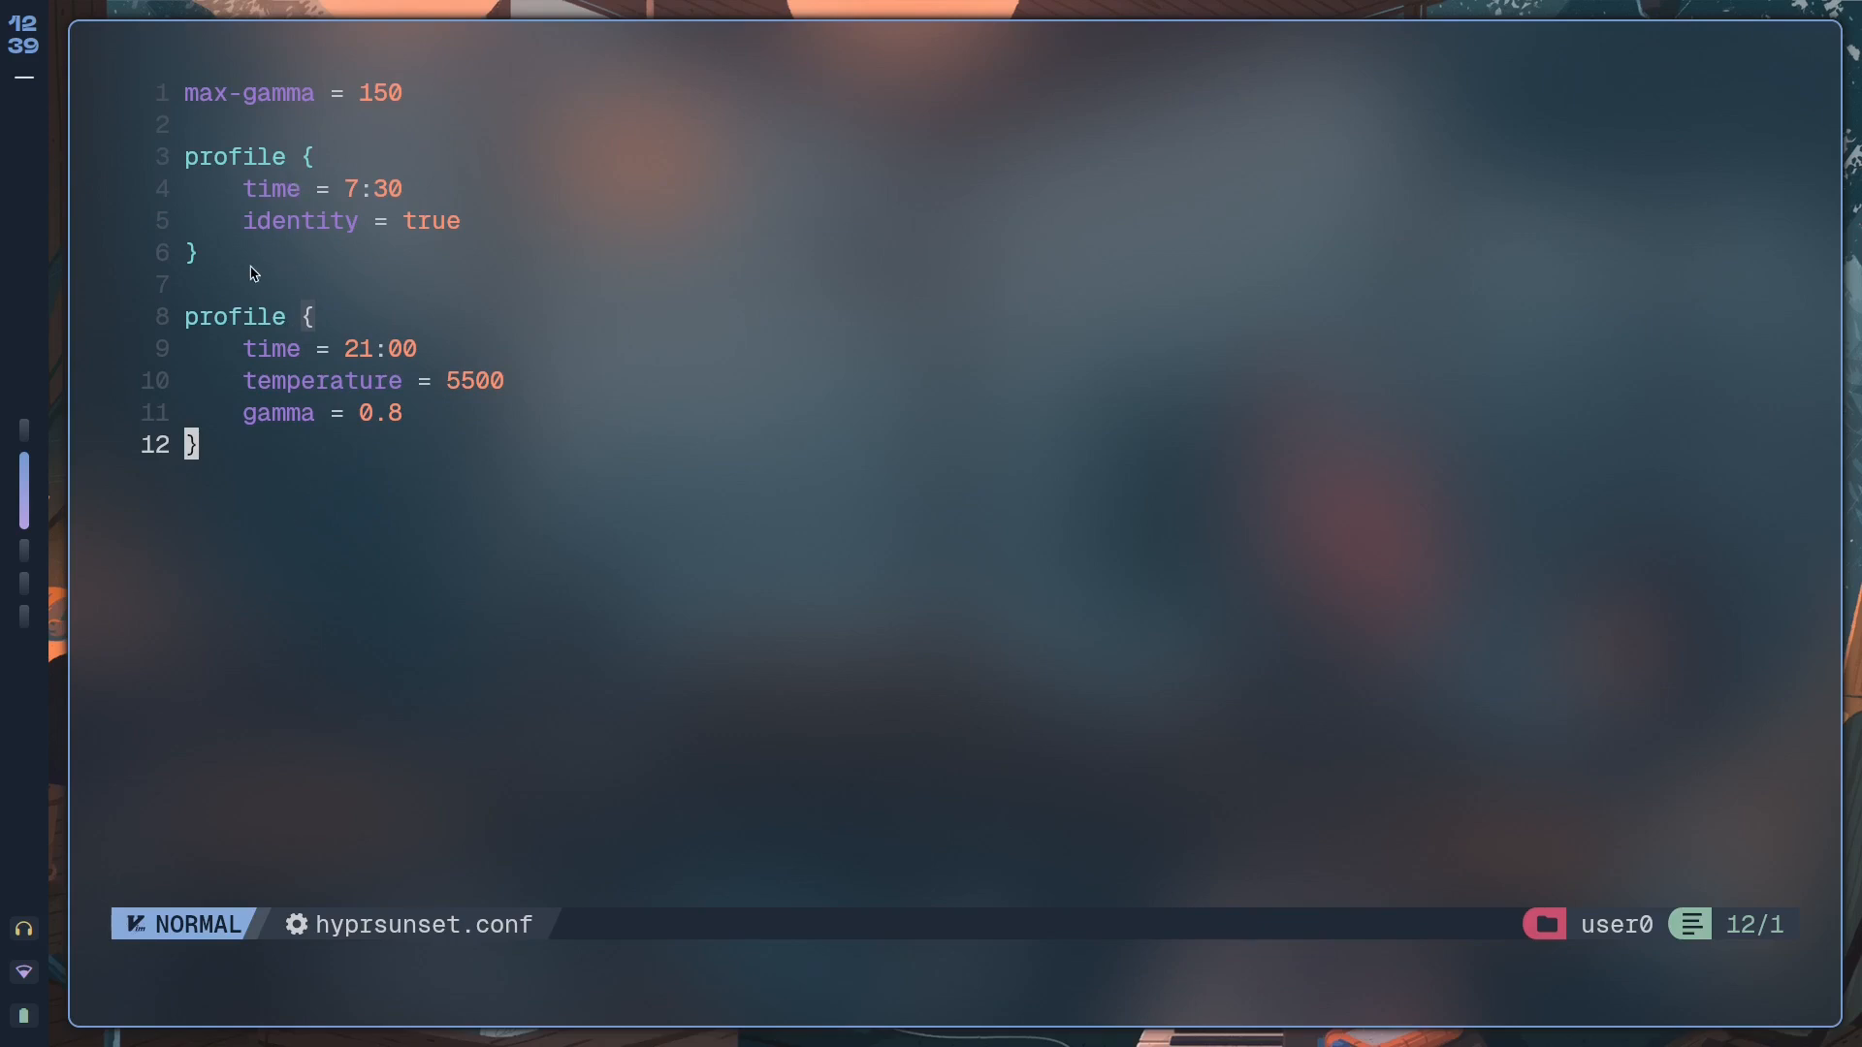
drag(250, 273, 171, 170)
key(braceright)
key(braceright)
key(Escape)
drag(244, 196, 389, 196)
click(323, 262)
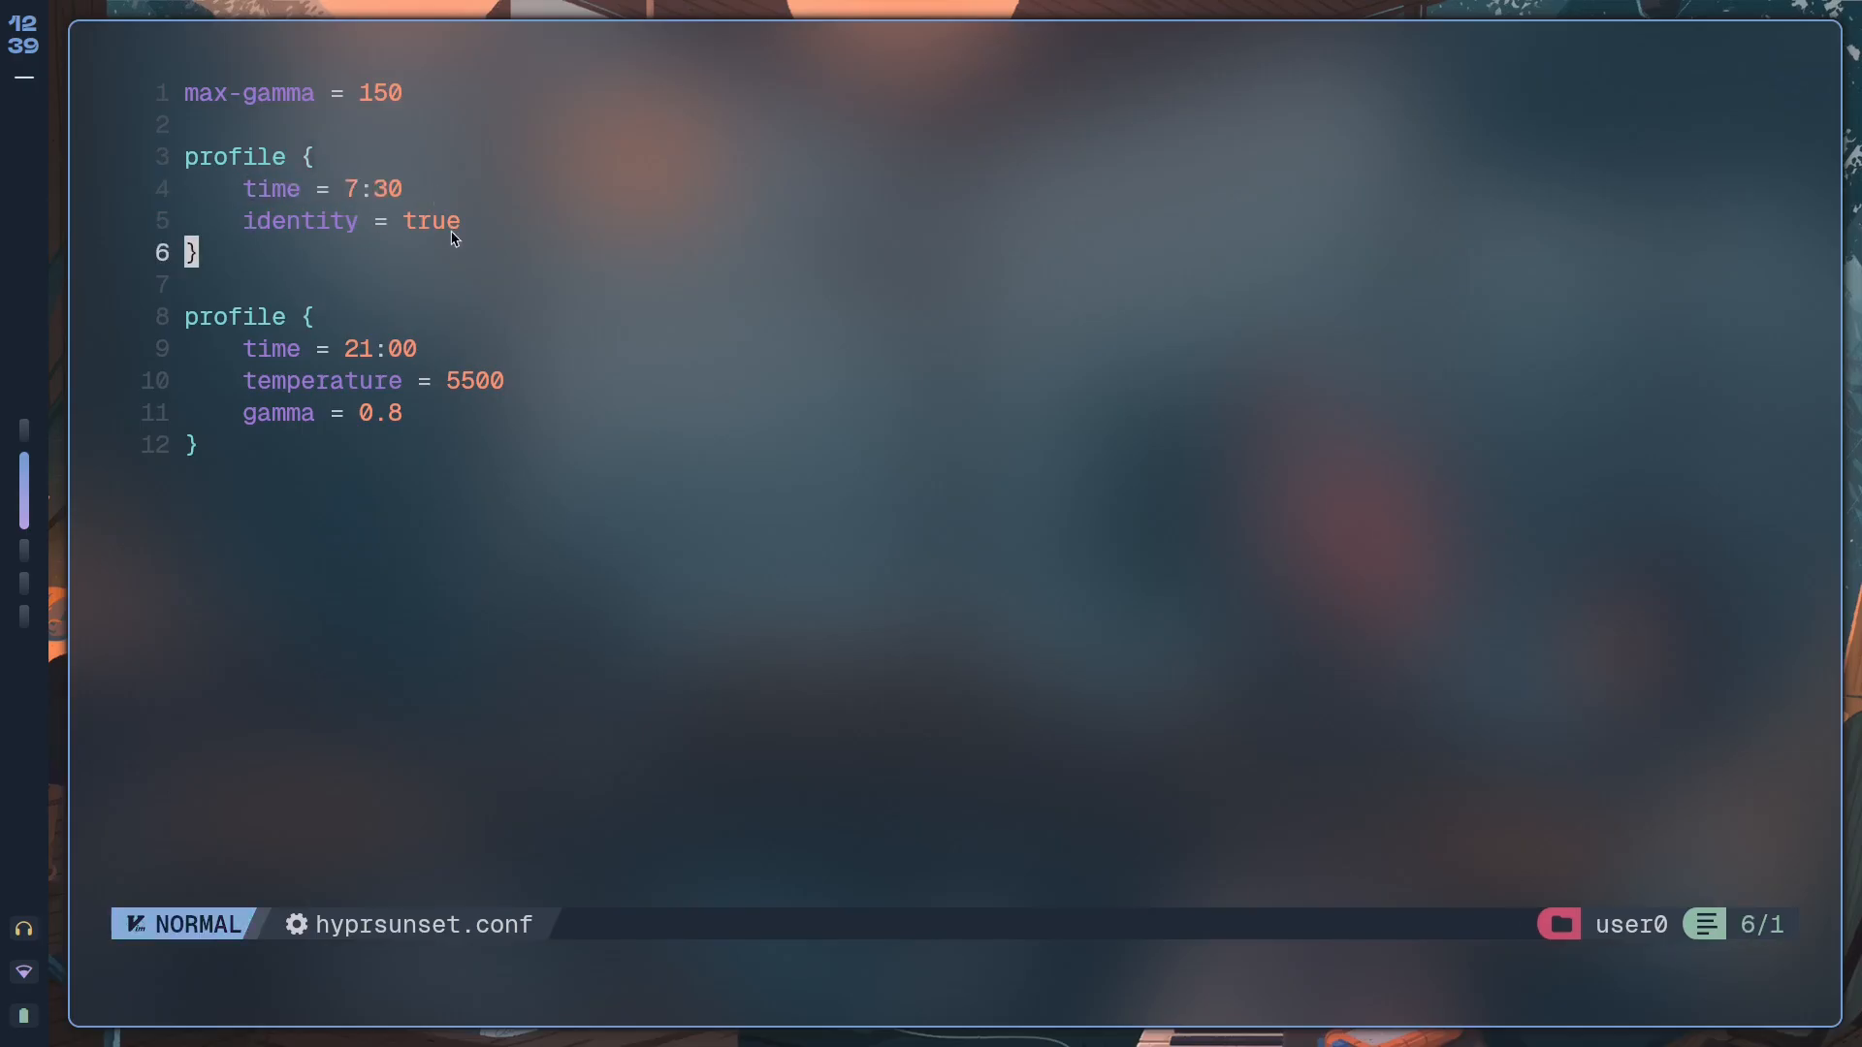
mouse_move(248, 229)
mouse_down()
mouse_move(410, 225)
mouse_move(438, 257)
mouse_move(467, 222)
mouse_move(244, 220)
mouse_up()
click(327, 282)
click(314, 264)
click(296, 265)
key(super+Return)
text(hyprsunset --help)
key(Return)
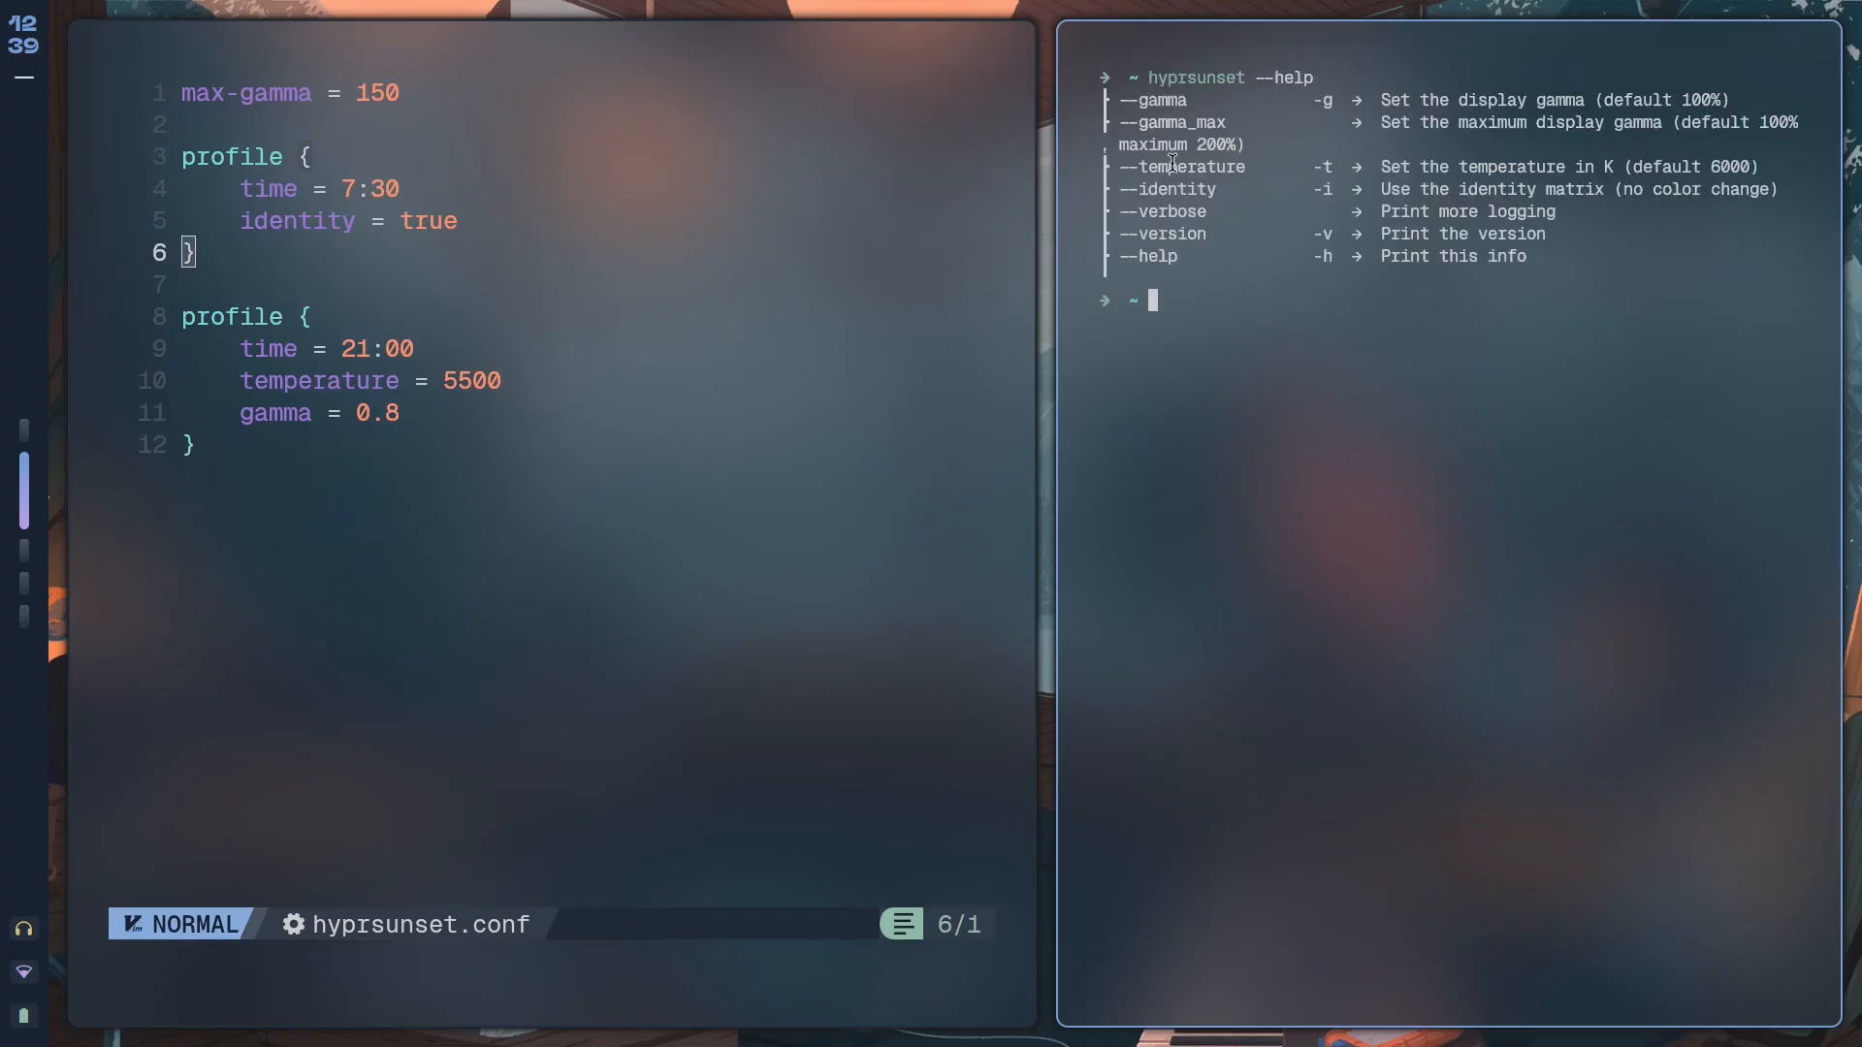
drag(1370, 188, 1755, 187)
click(1468, 199)
key(ctrl+d)
click(342, 492)
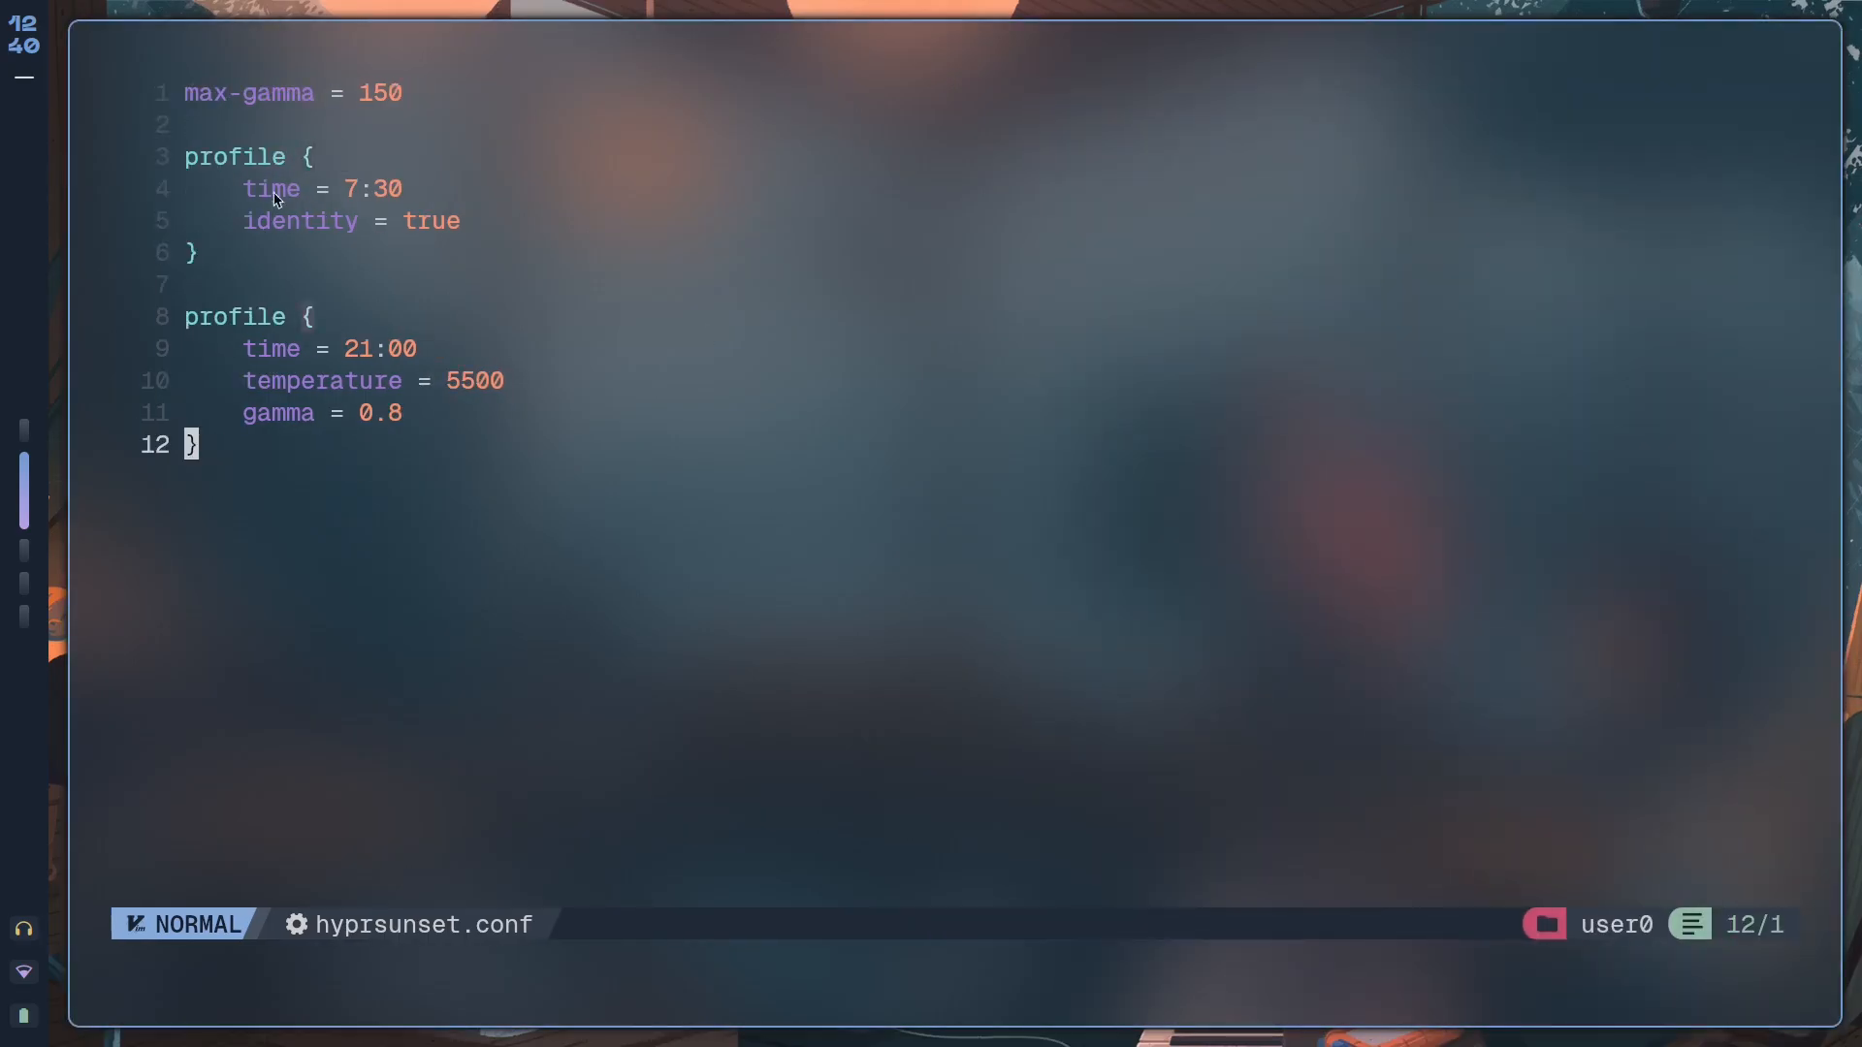
drag(255, 259, 126, 132)
click(328, 263)
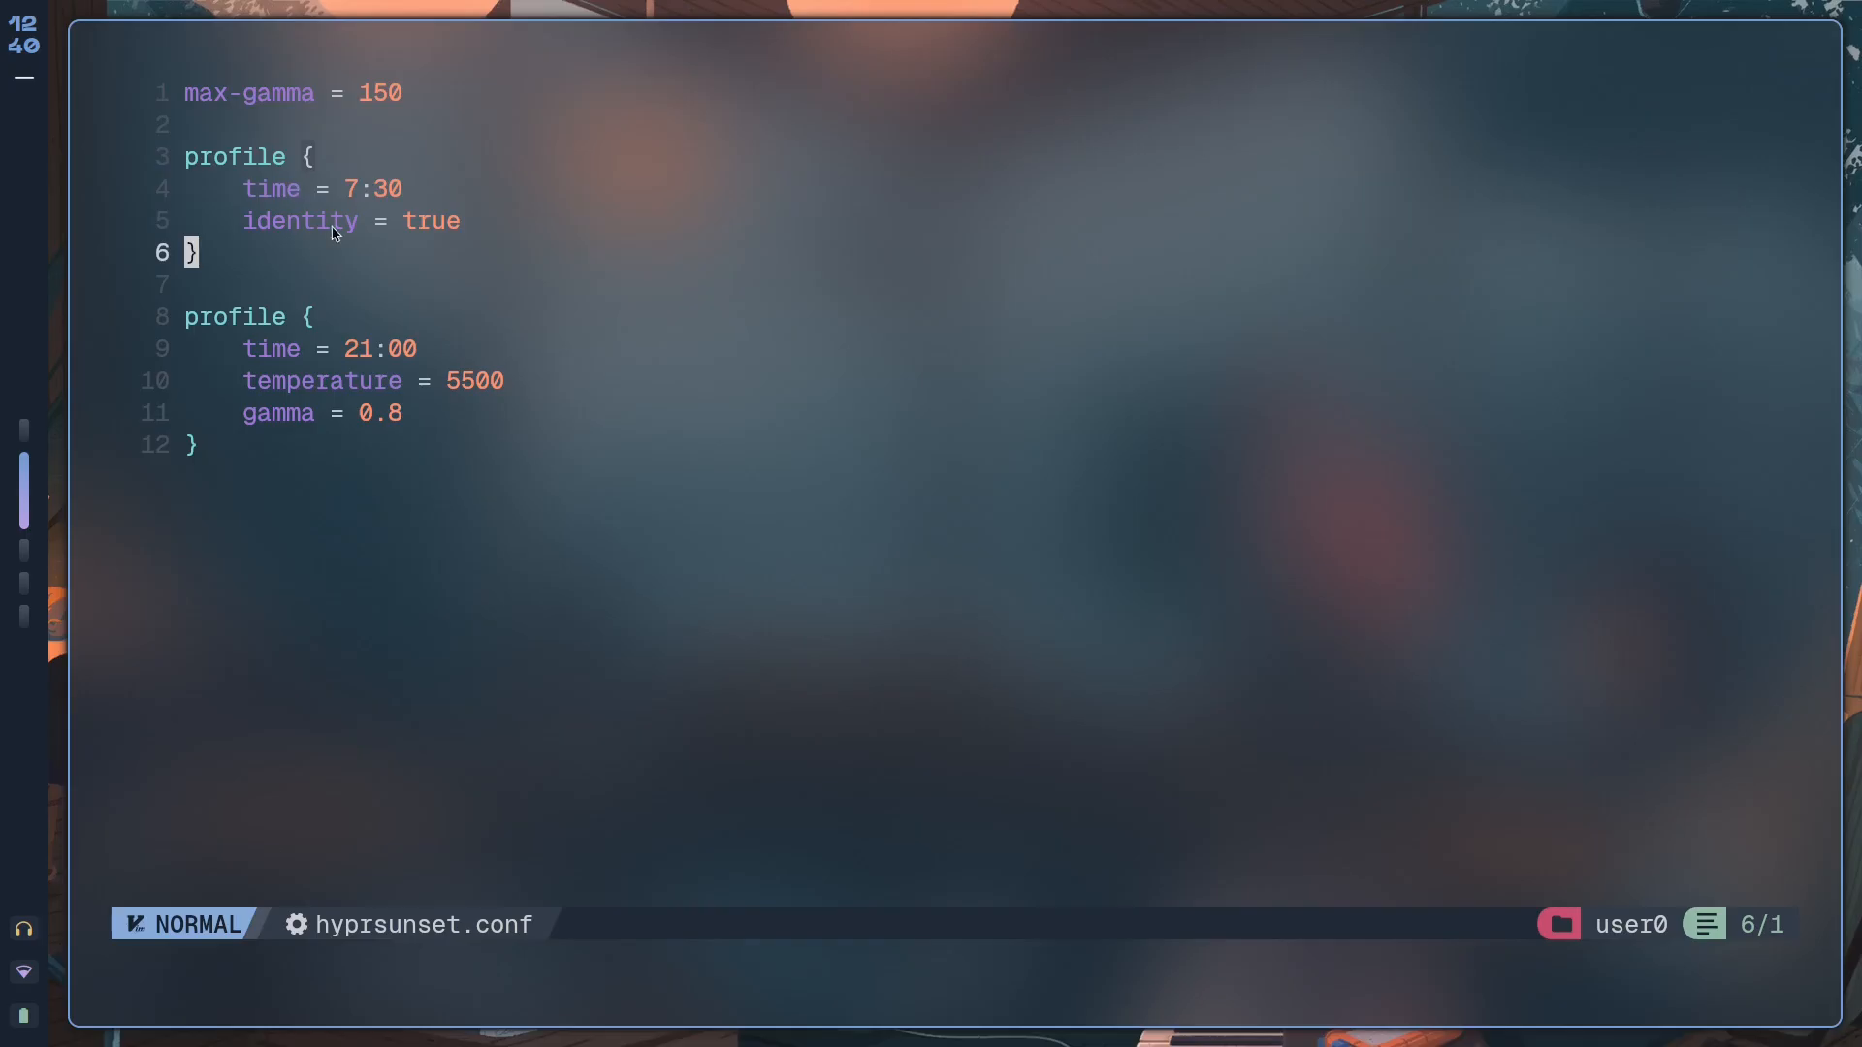
key(G)
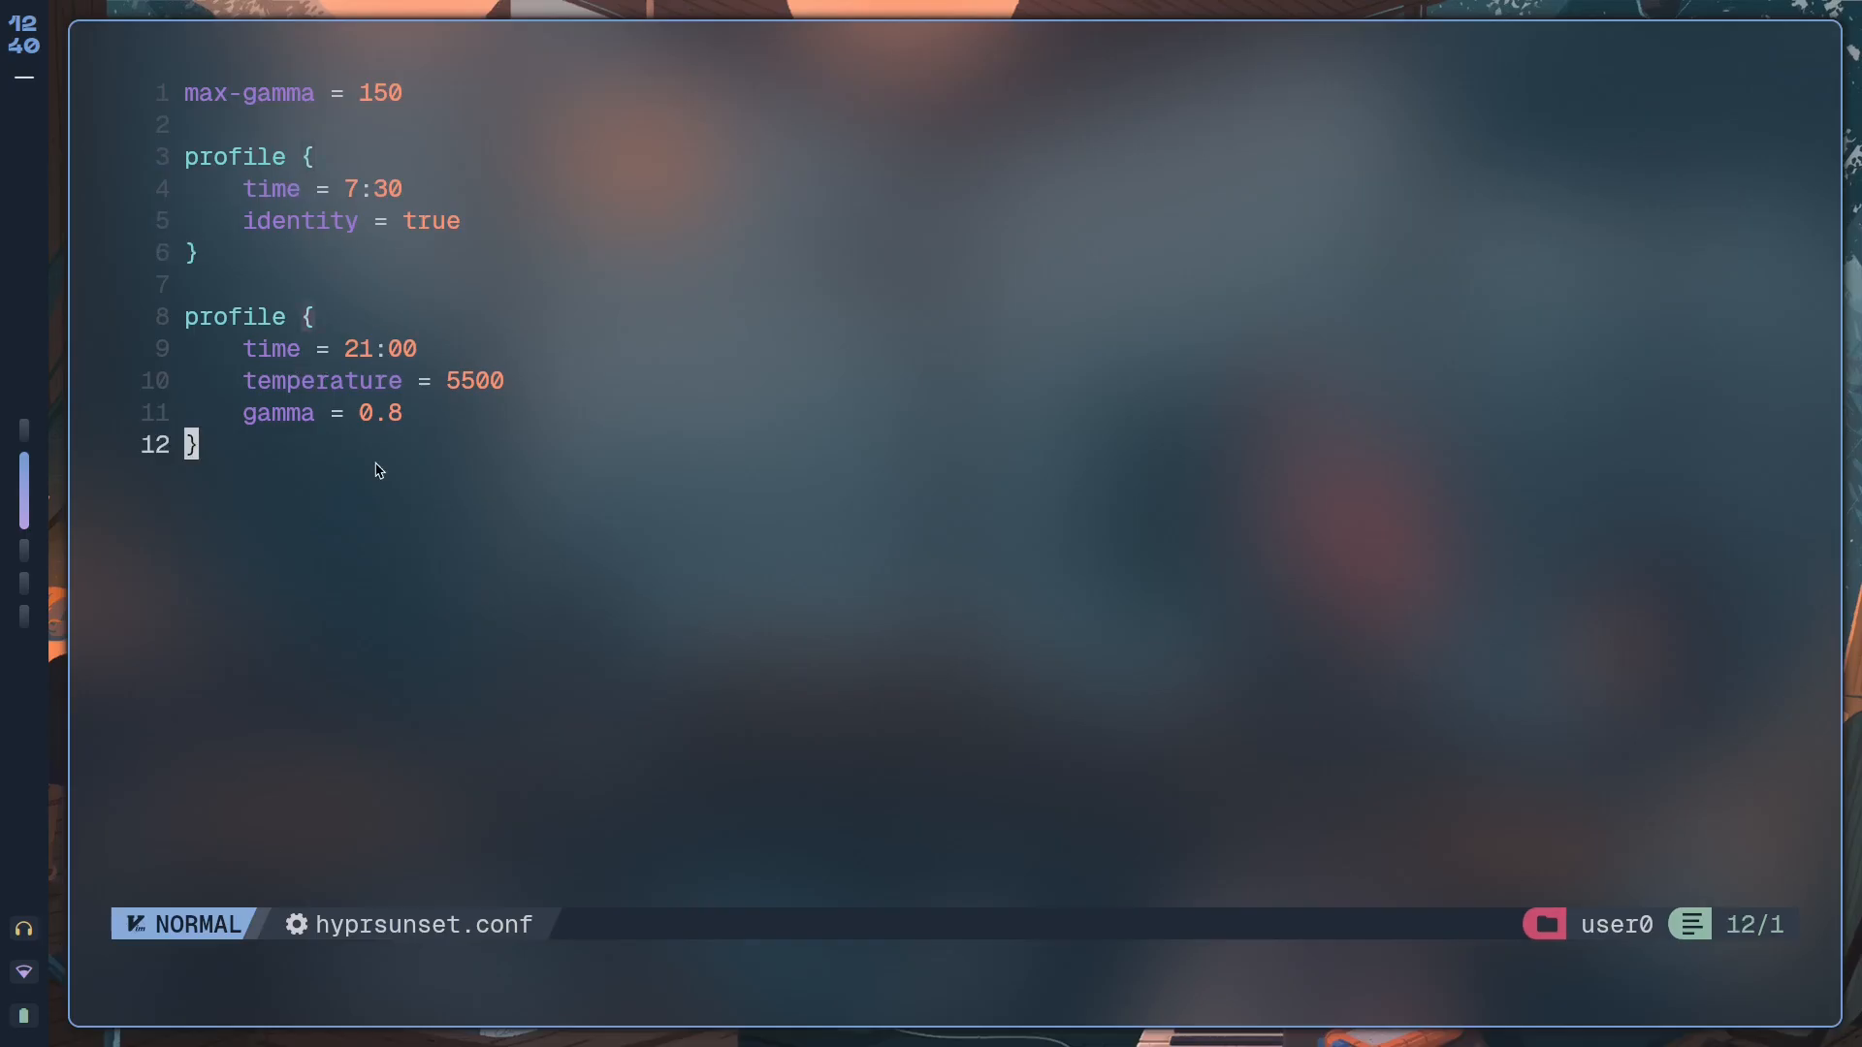
drag(242, 381, 457, 381)
key(y)
click(487, 411)
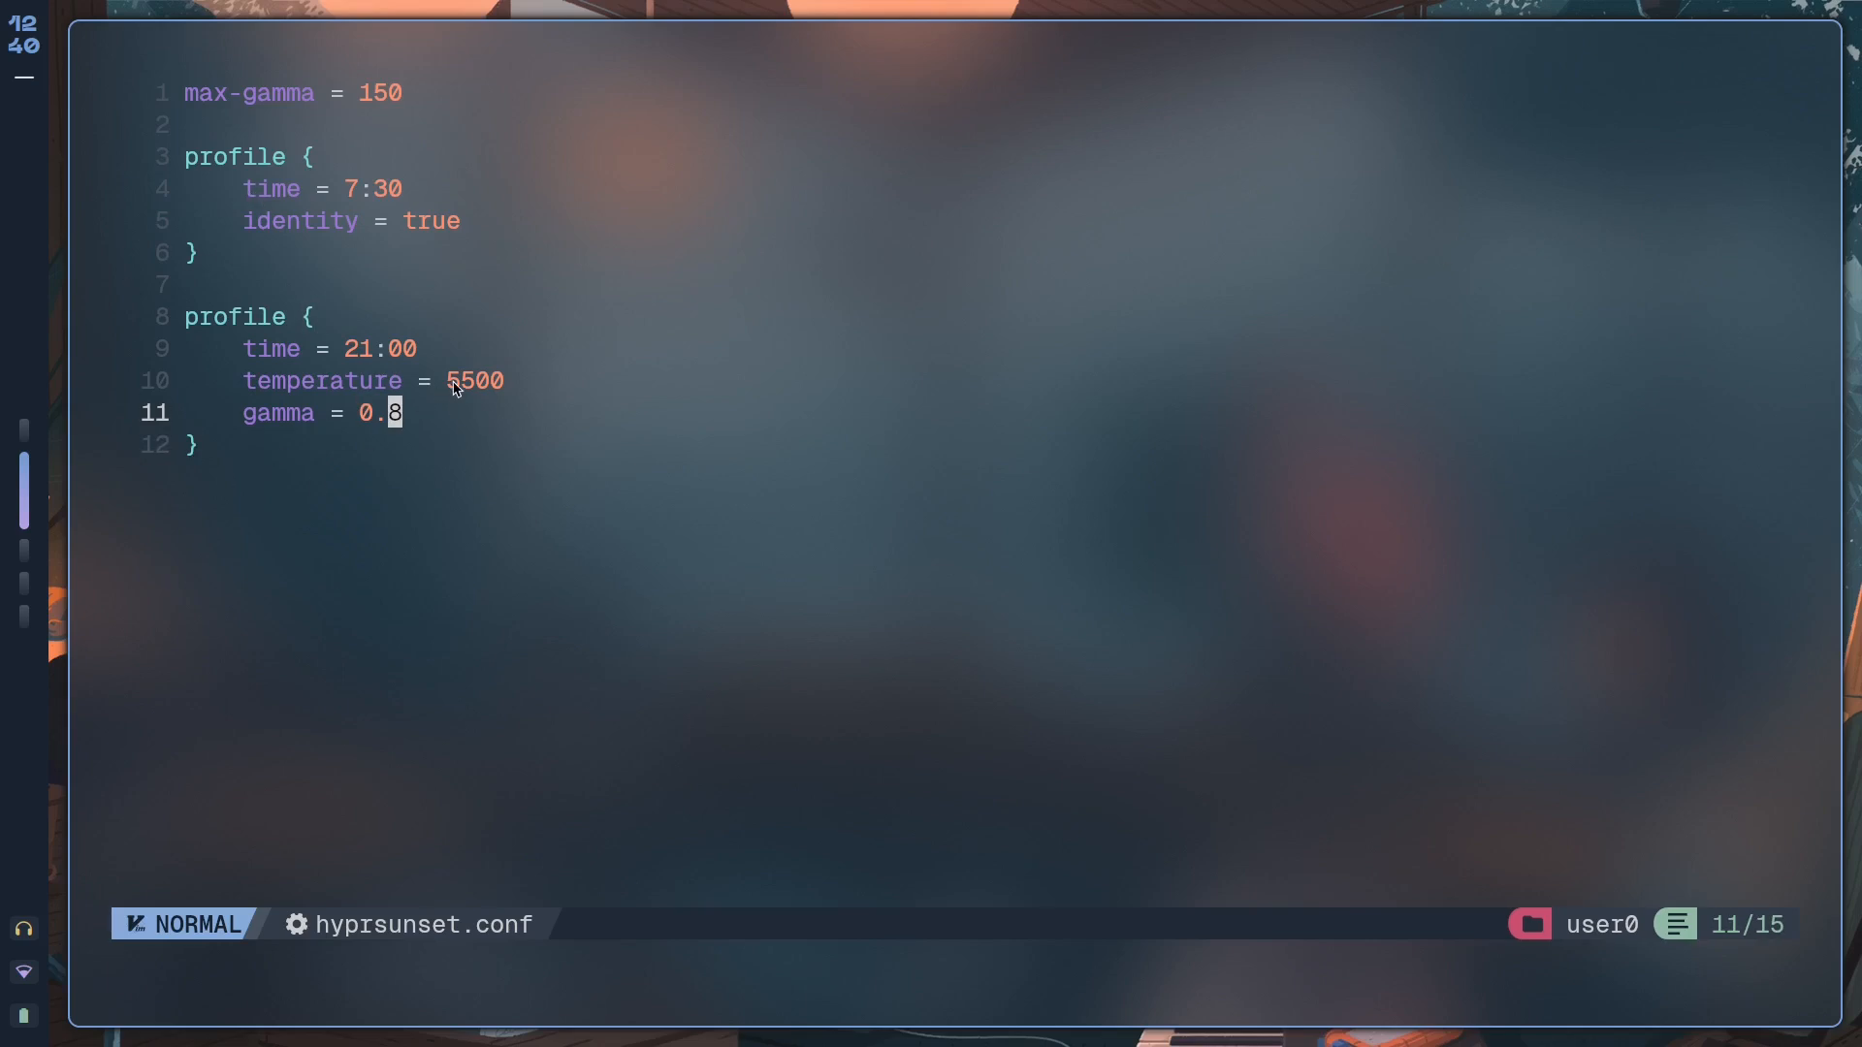
drag(451, 383, 500, 381)
click(363, 481)
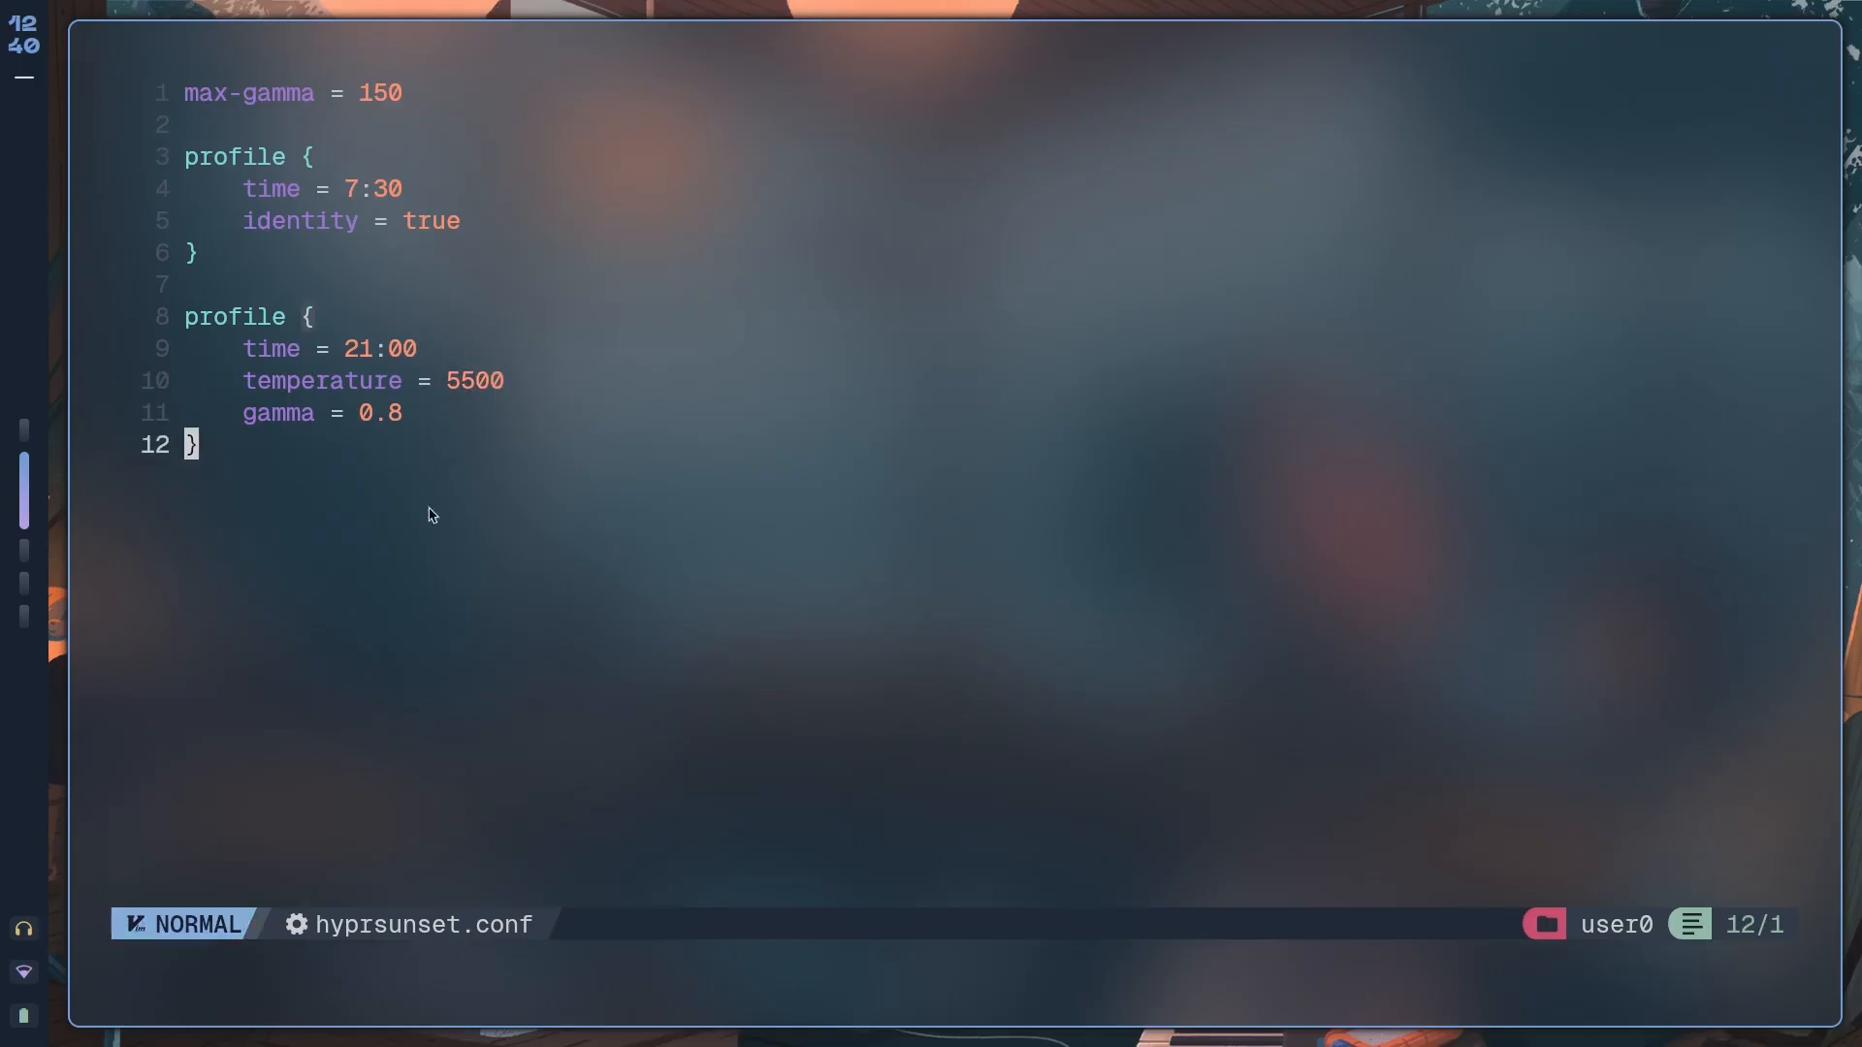
drag(313, 416, 394, 417)
click(367, 465)
Read the wiki's IPC section, the hyprctl temperature command and the brightness keybind examples.
key(super+2)
scroll(952, 615, down, 2)
scroll(634, 555, down, 4)
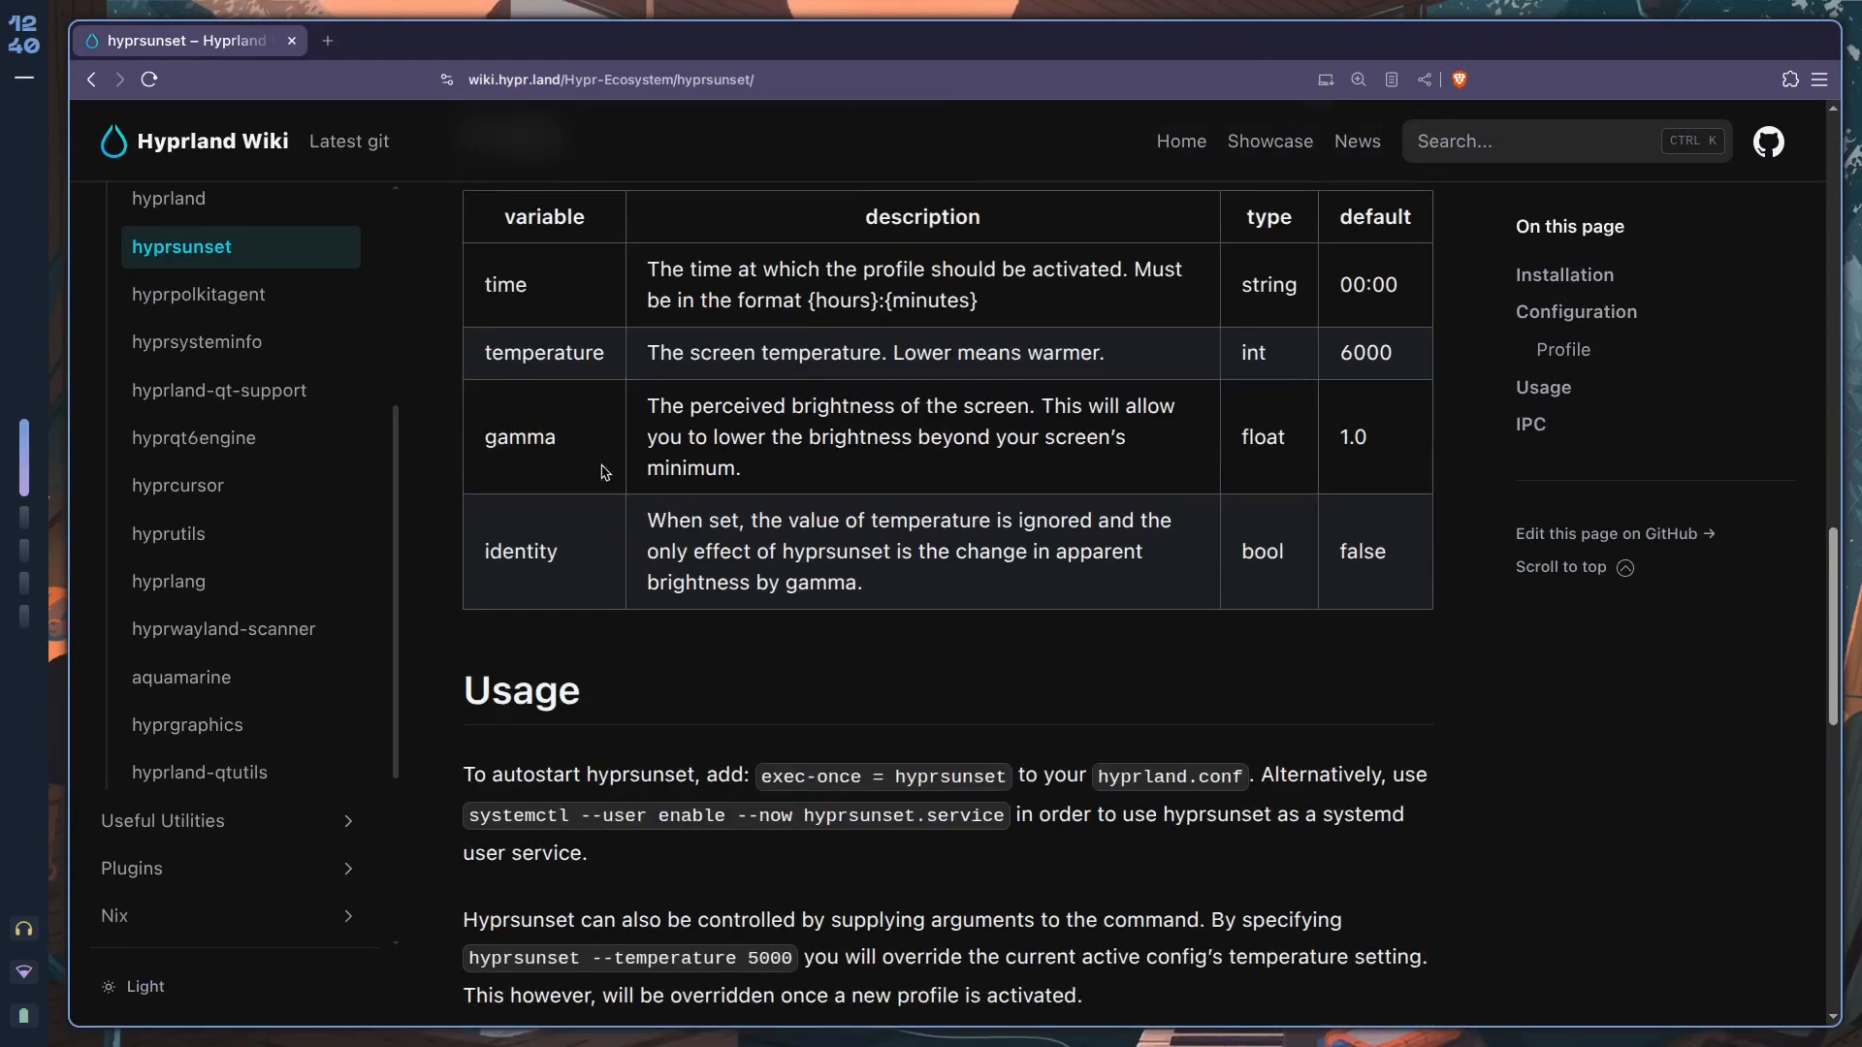
scroll(1199, 740, down, 2)
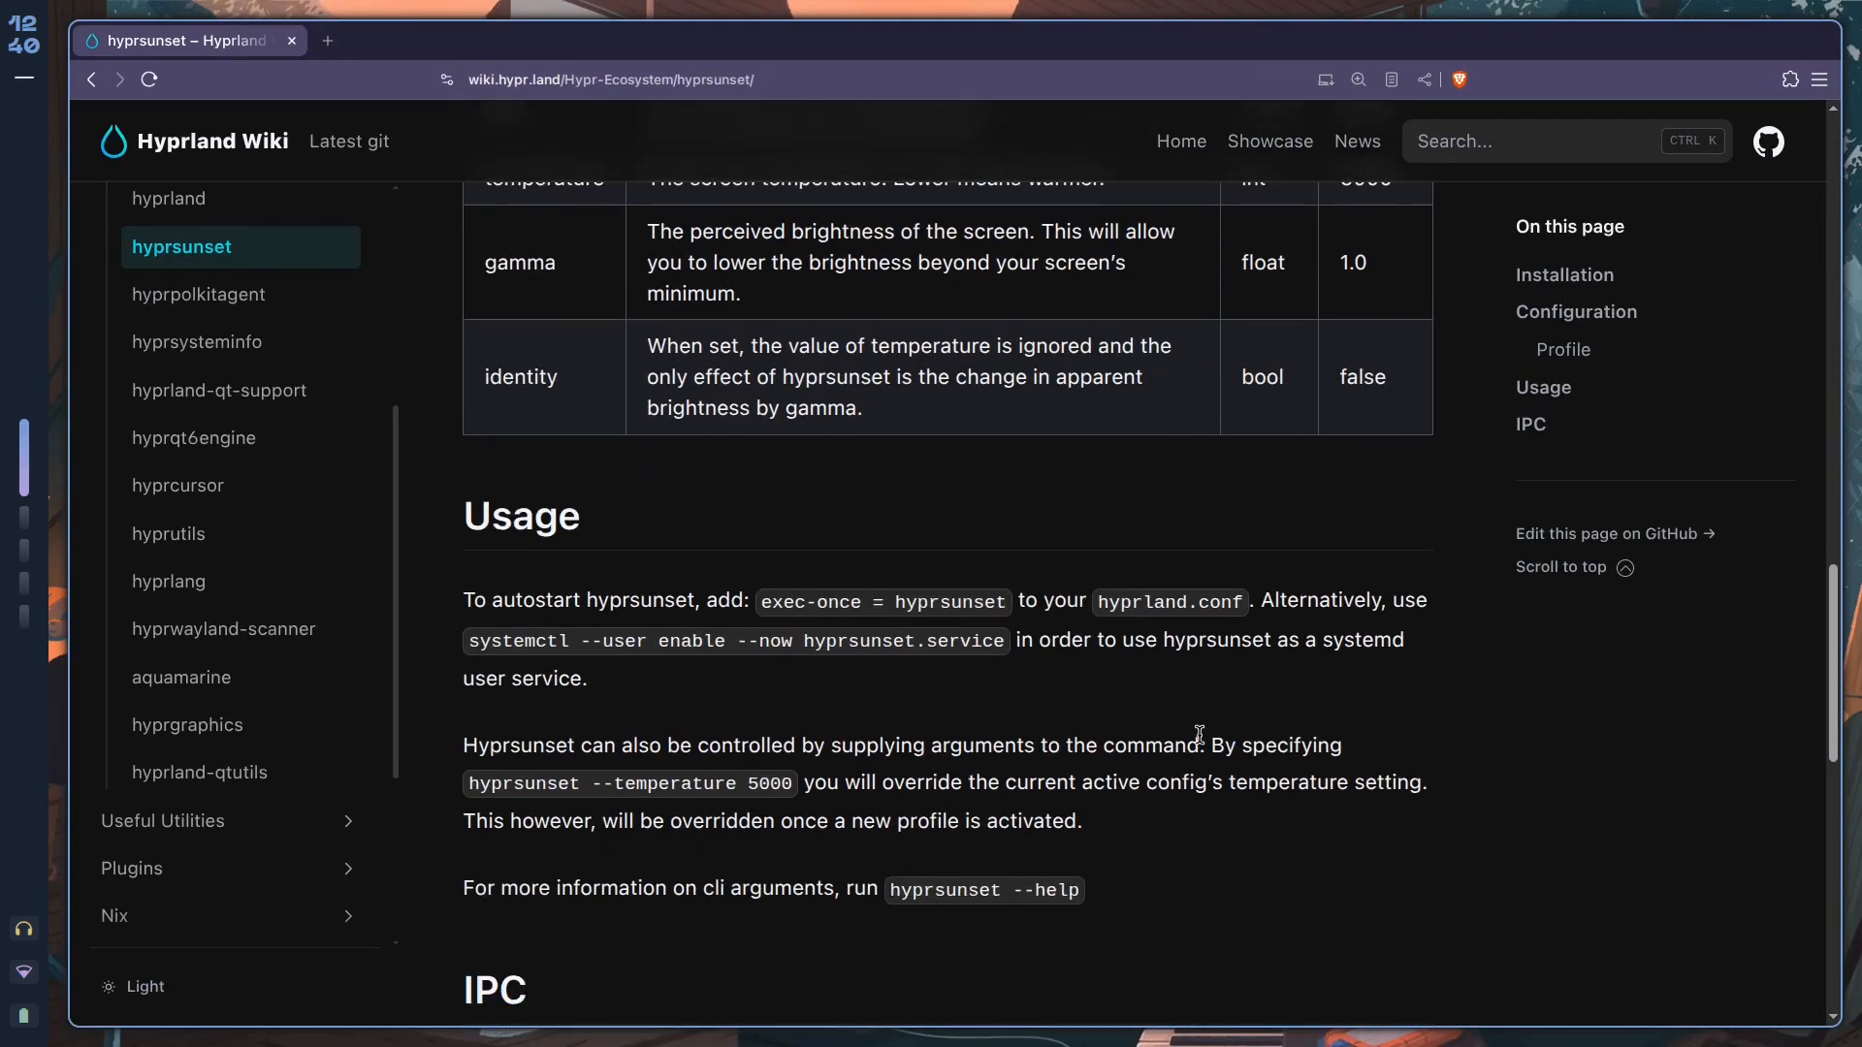
scroll(1200, 732, down, 6)
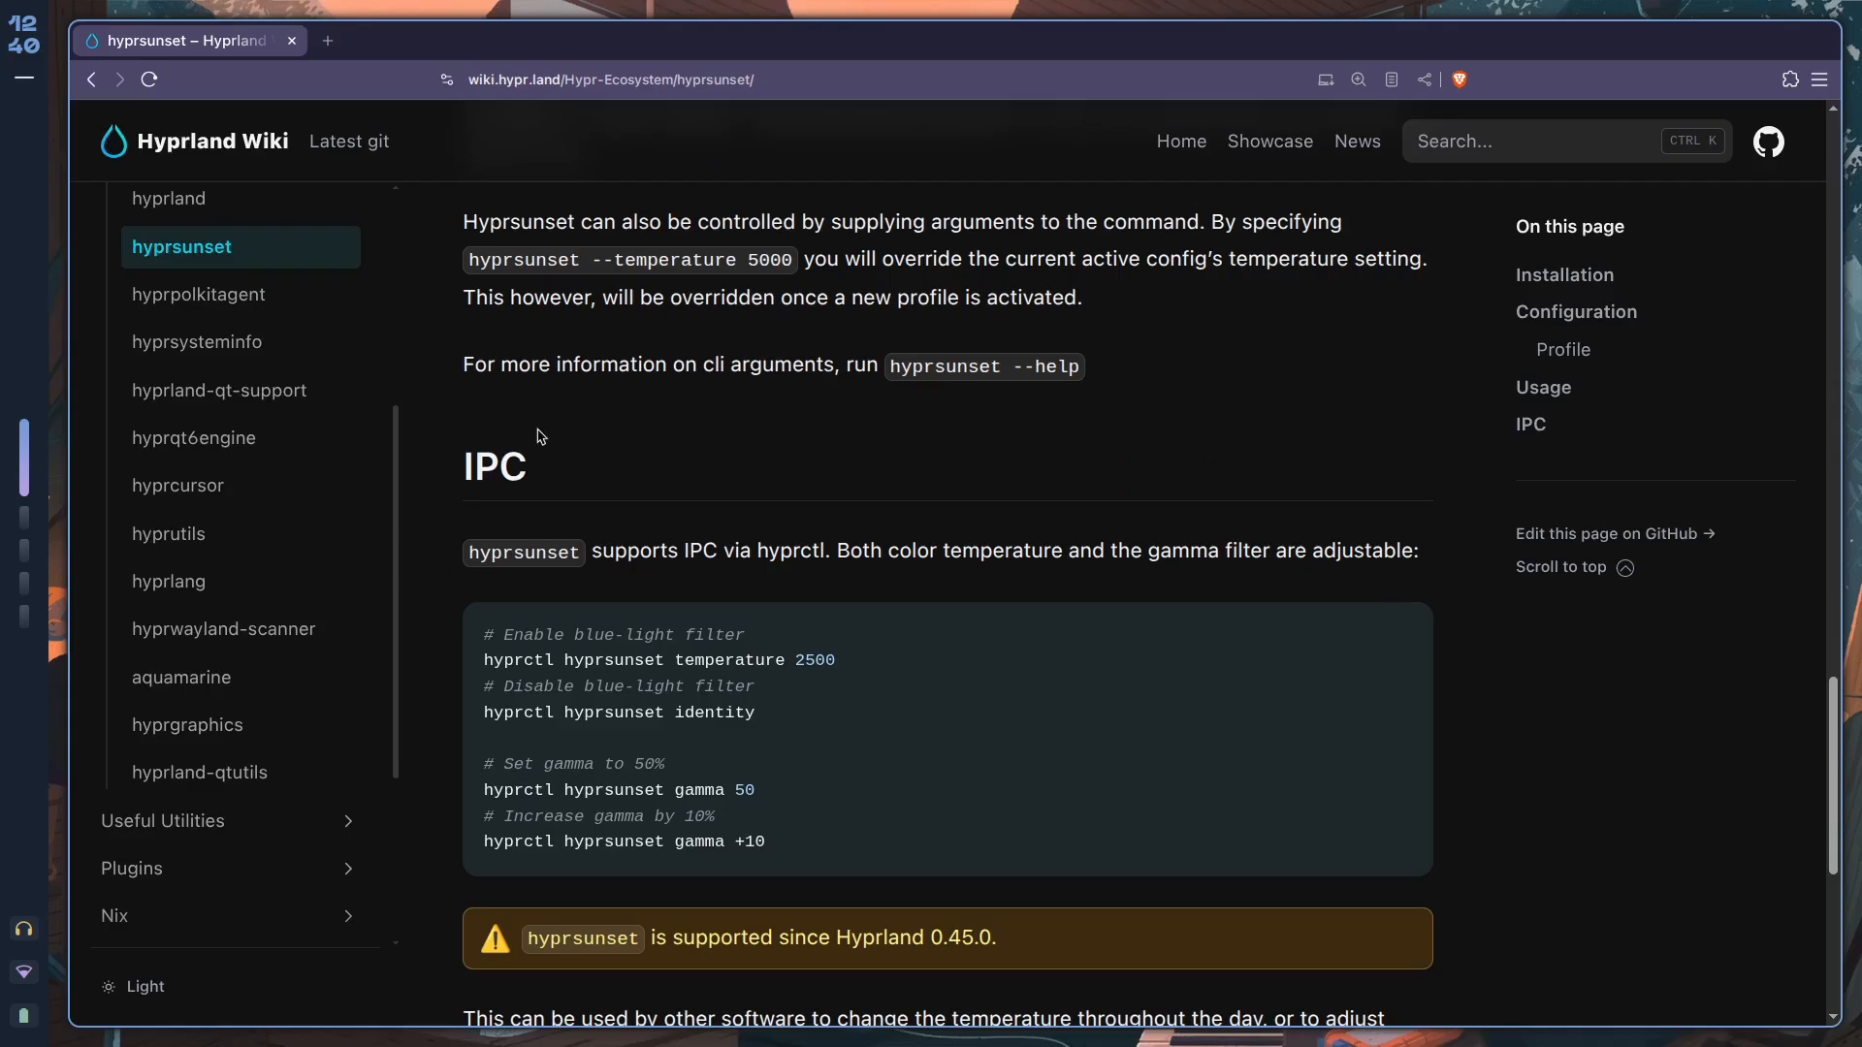
double_click(517, 460)
click(517, 461)
scroll(778, 484, down, 4)
scroll(778, 485, up, 2)
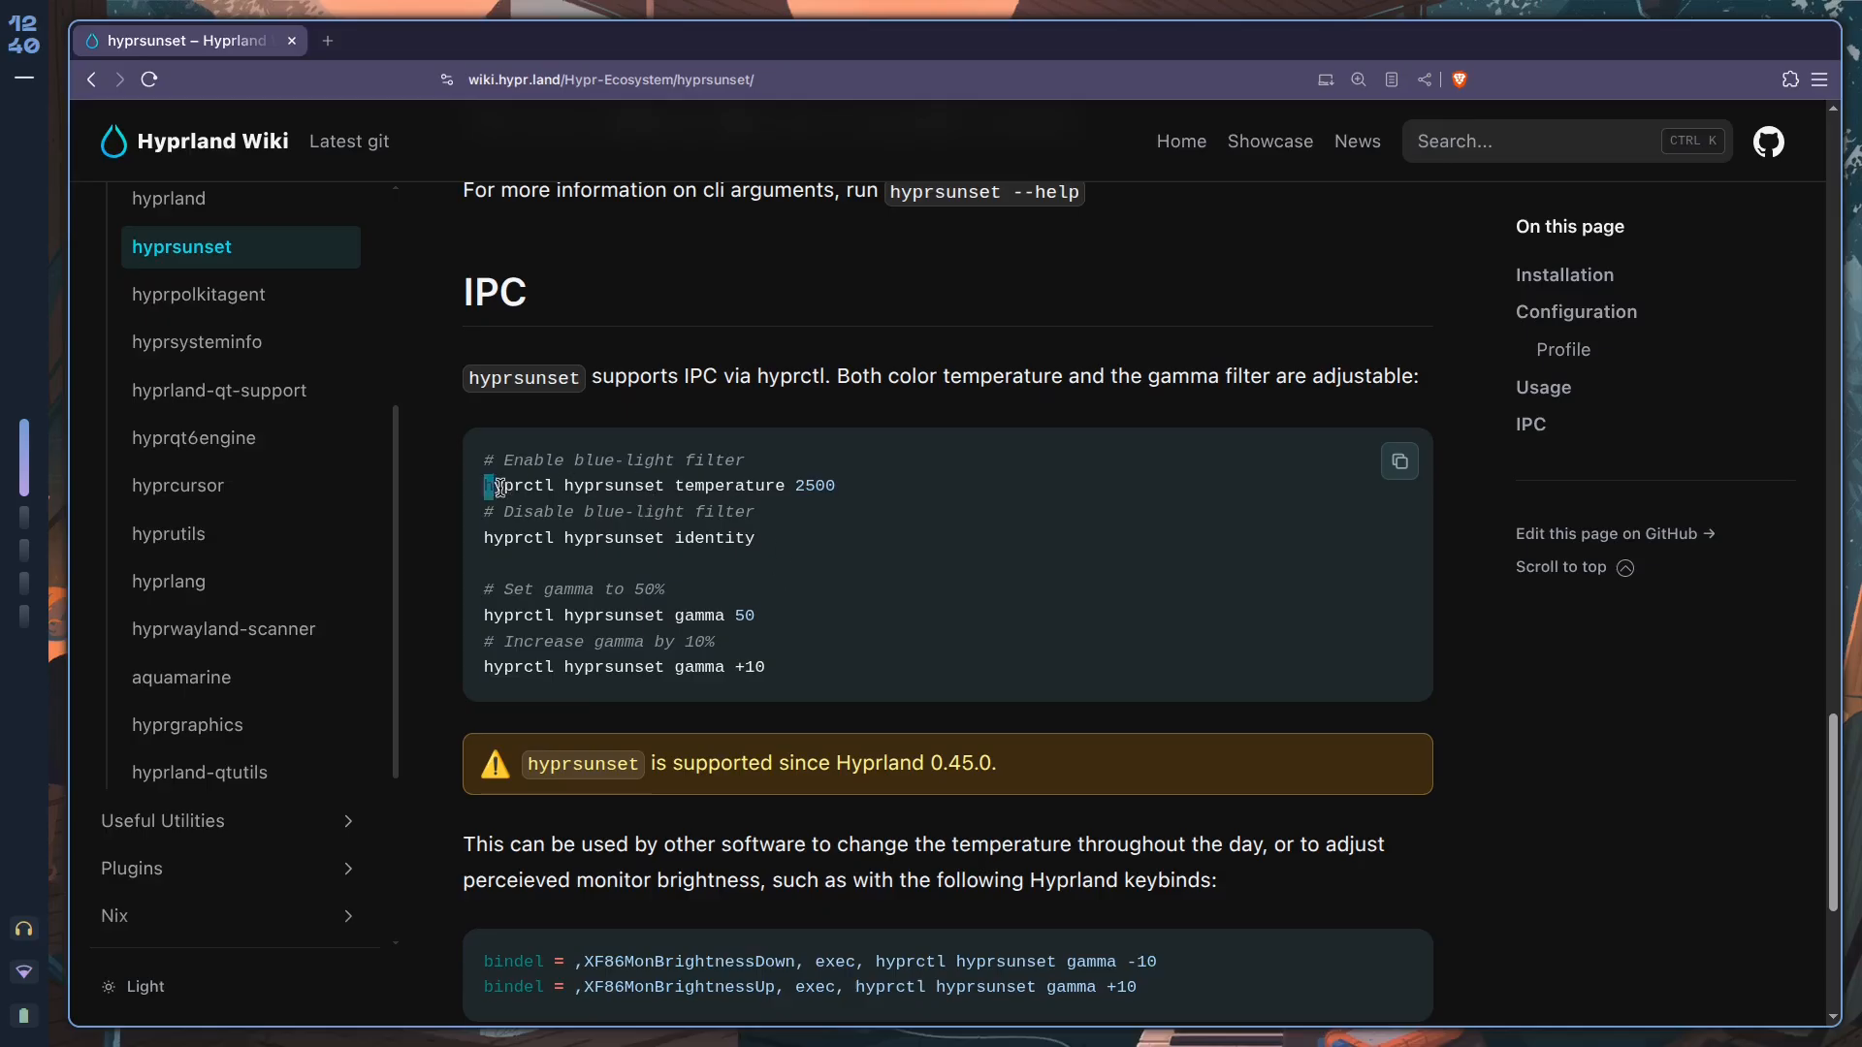
drag(485, 487, 827, 486)
click(780, 611)
scroll(1019, 485, down, 4)
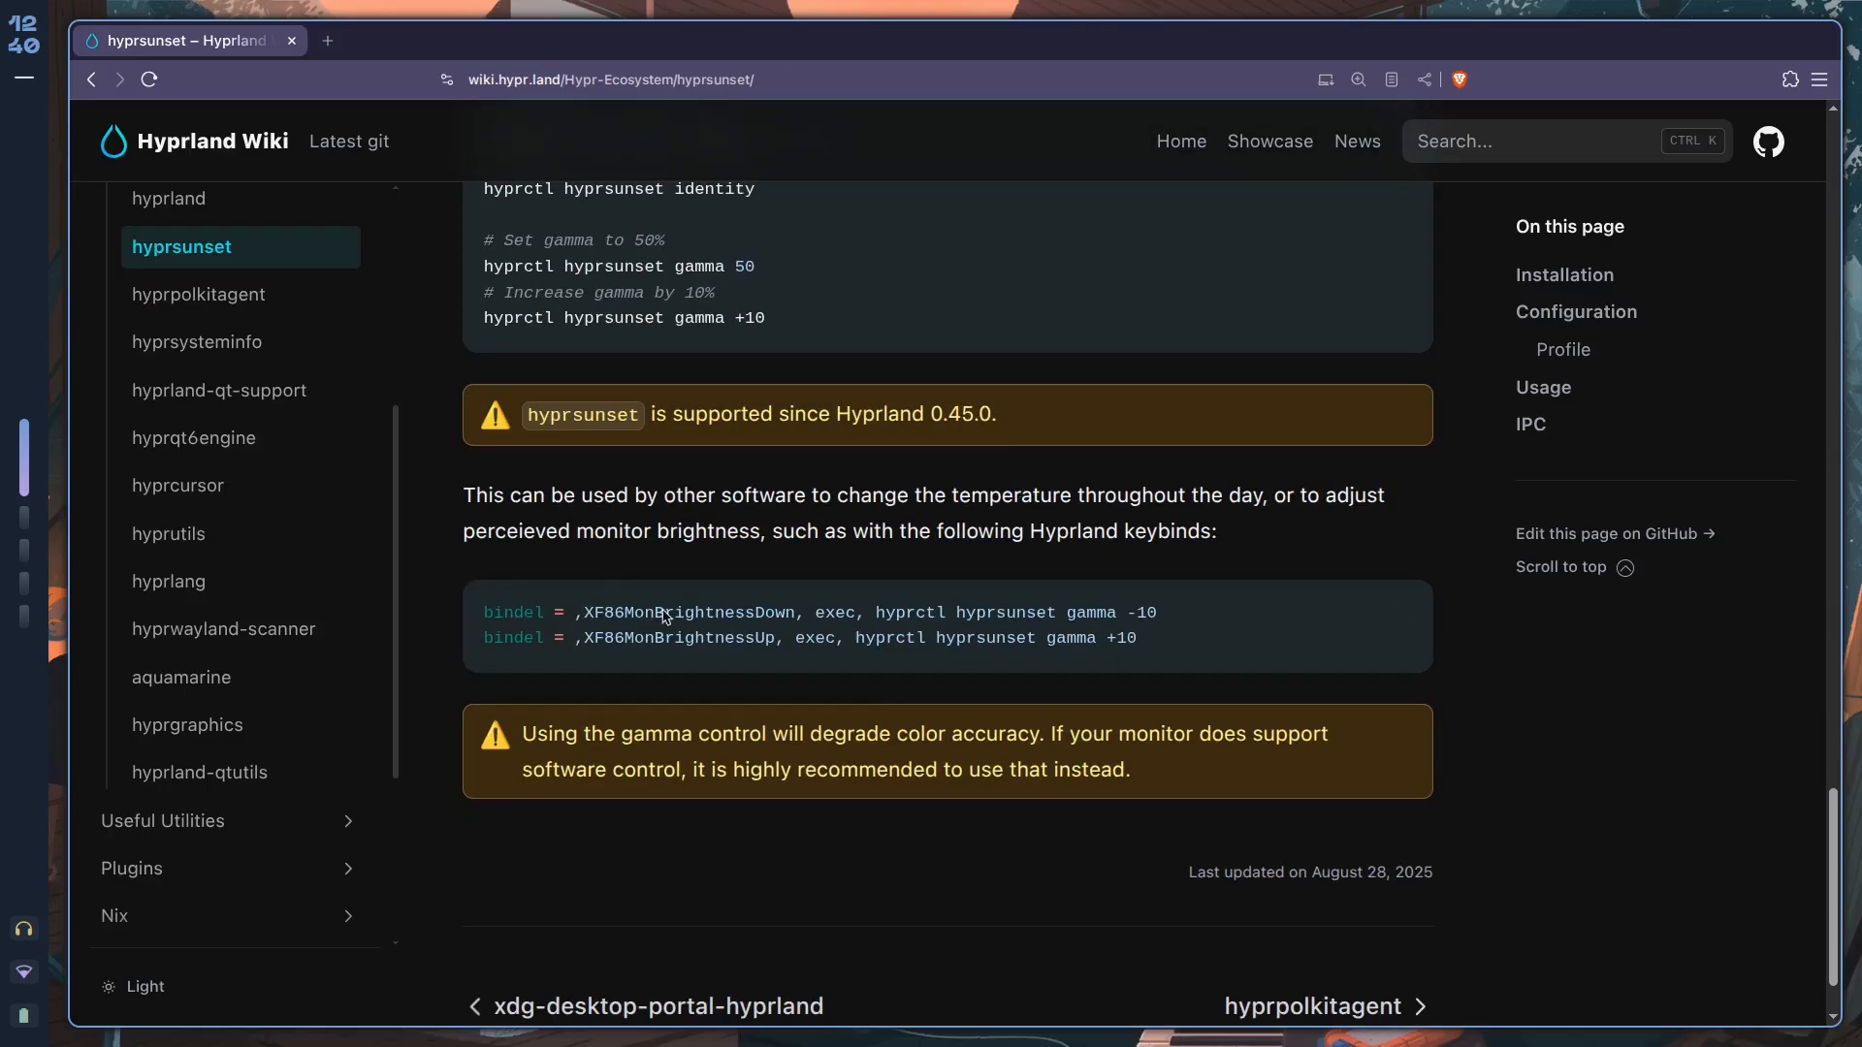
triple_click(780, 613)
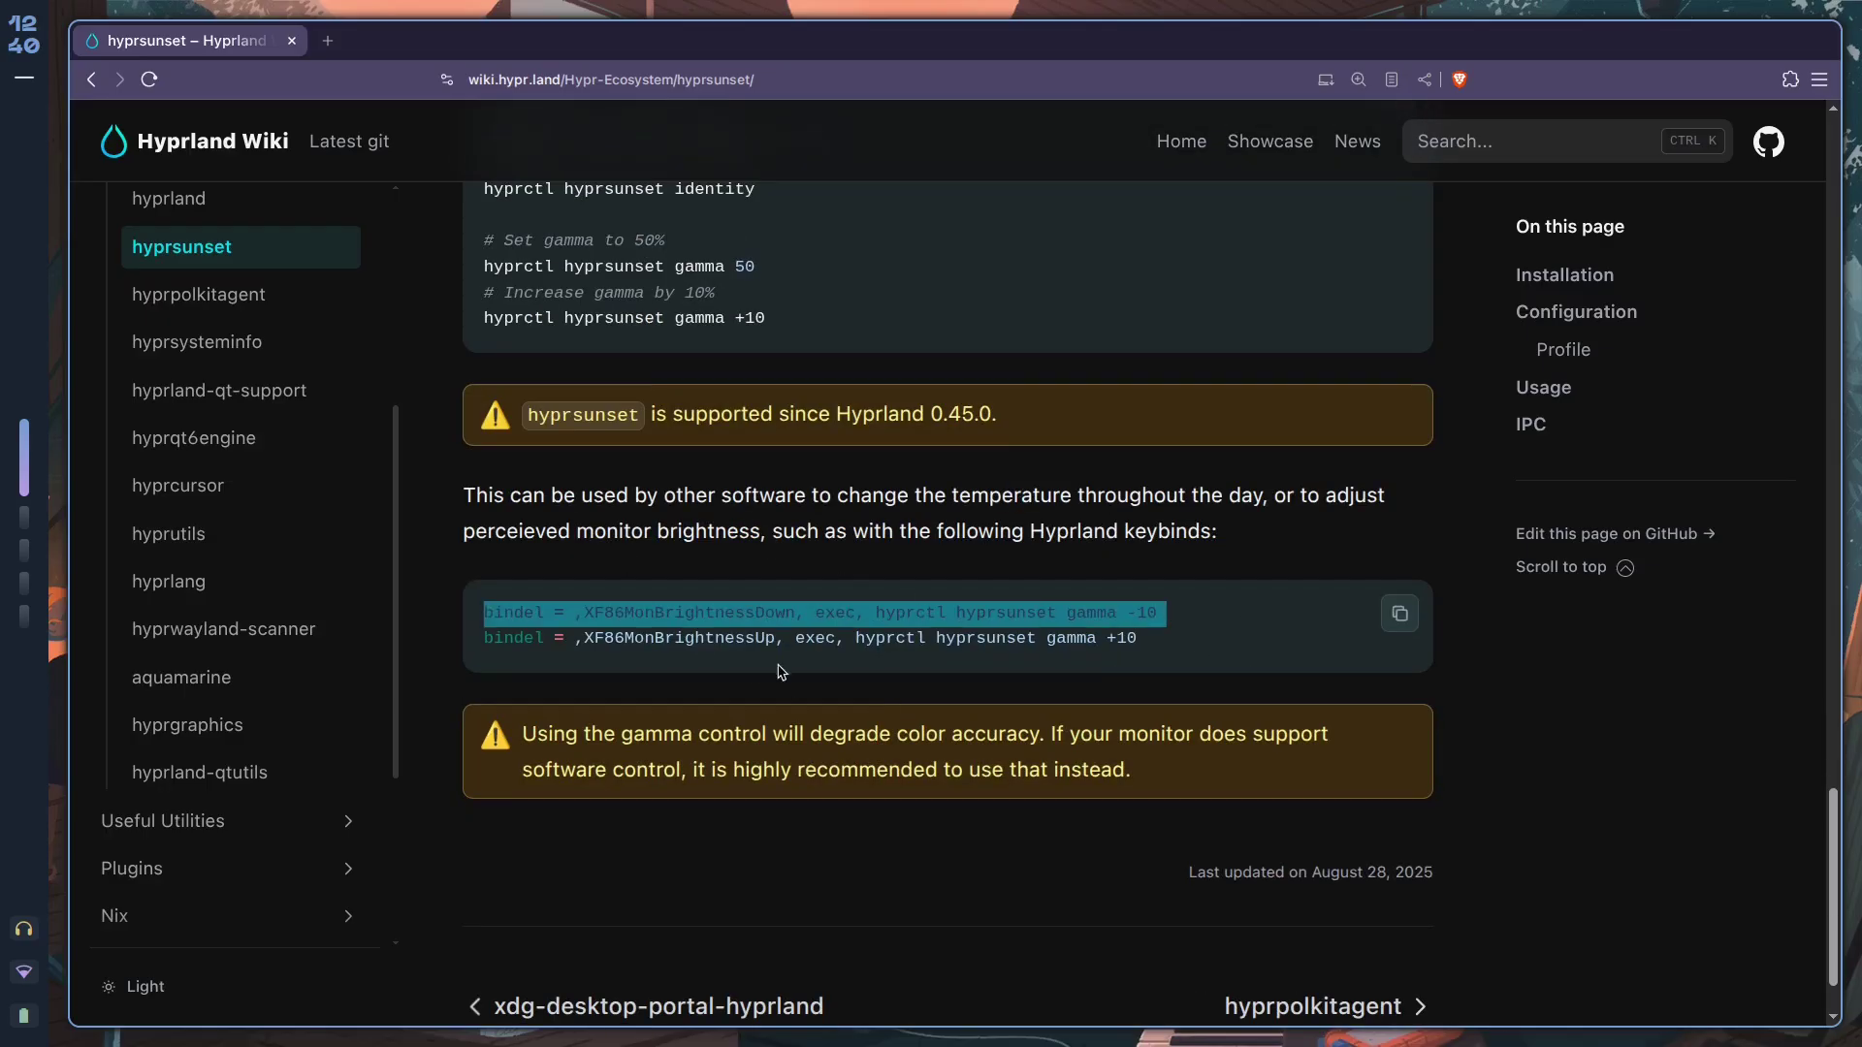
click(1040, 617)
scroll(944, 651, up, 10)
scroll(944, 650, up, 10)
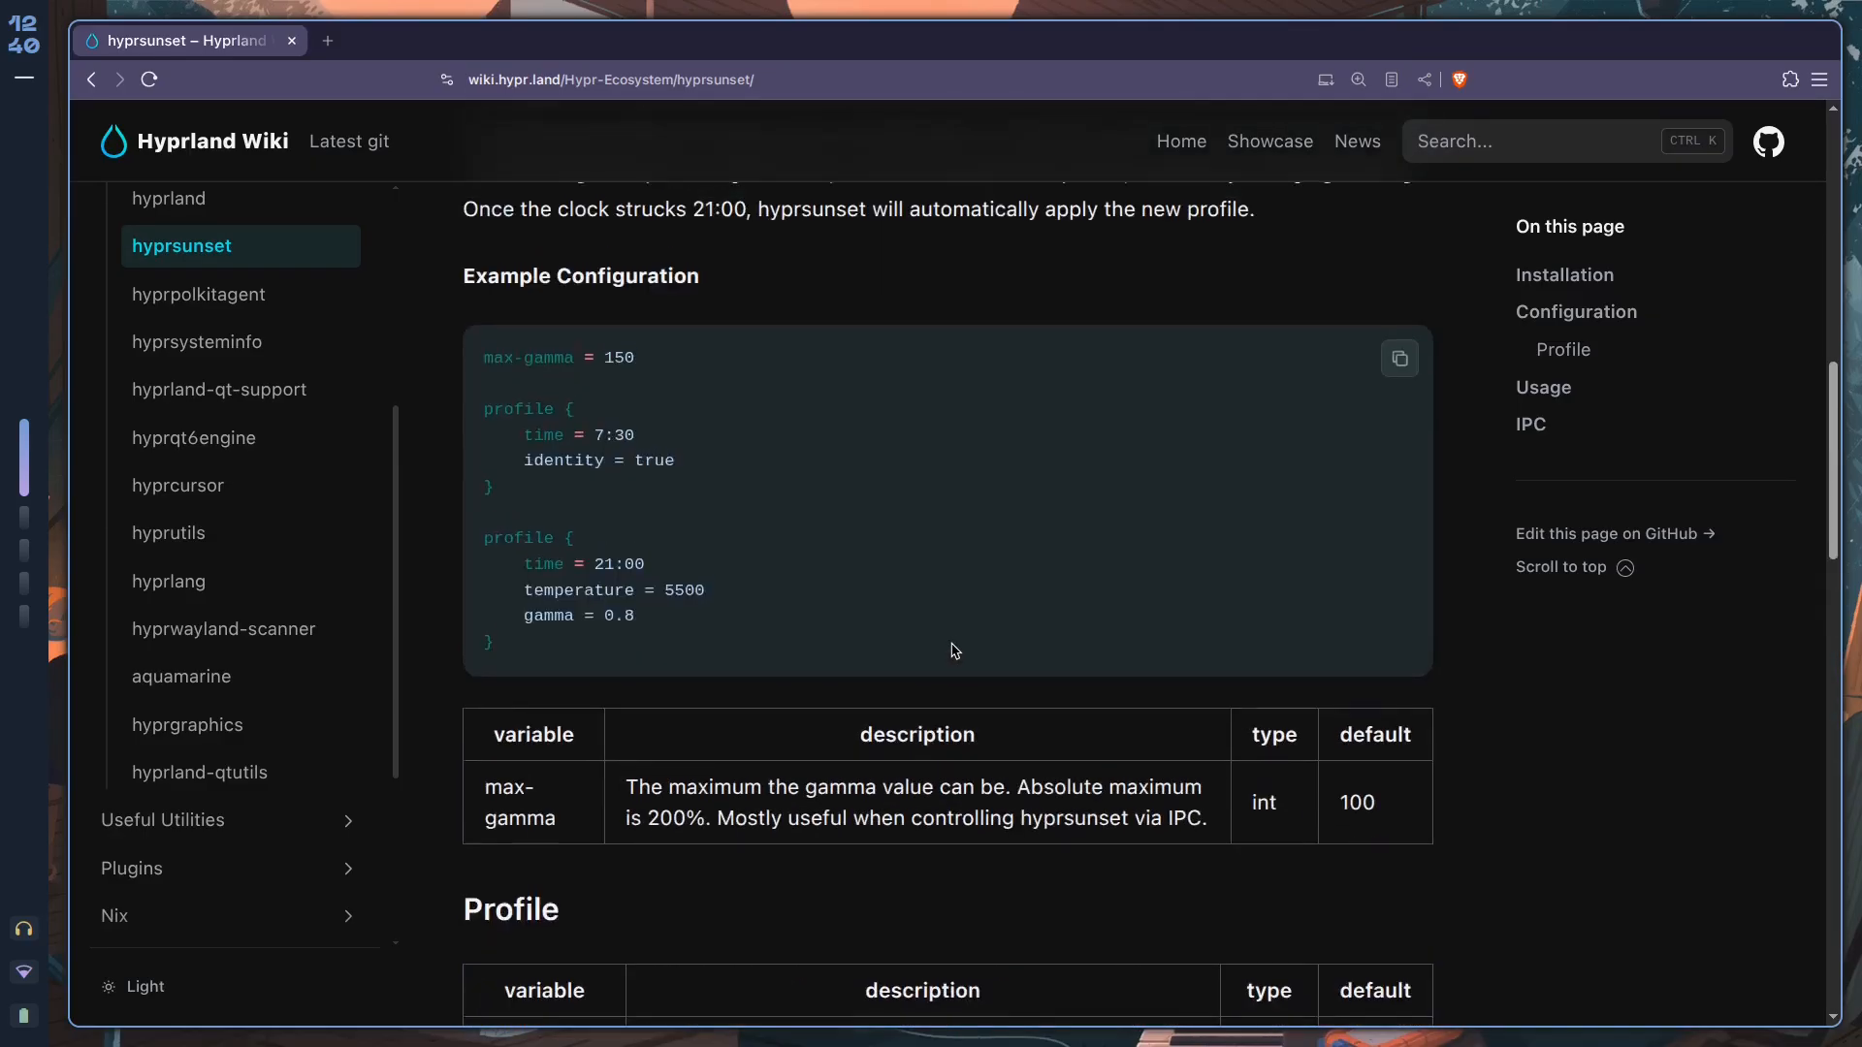
scroll(748, 664, up, 5)
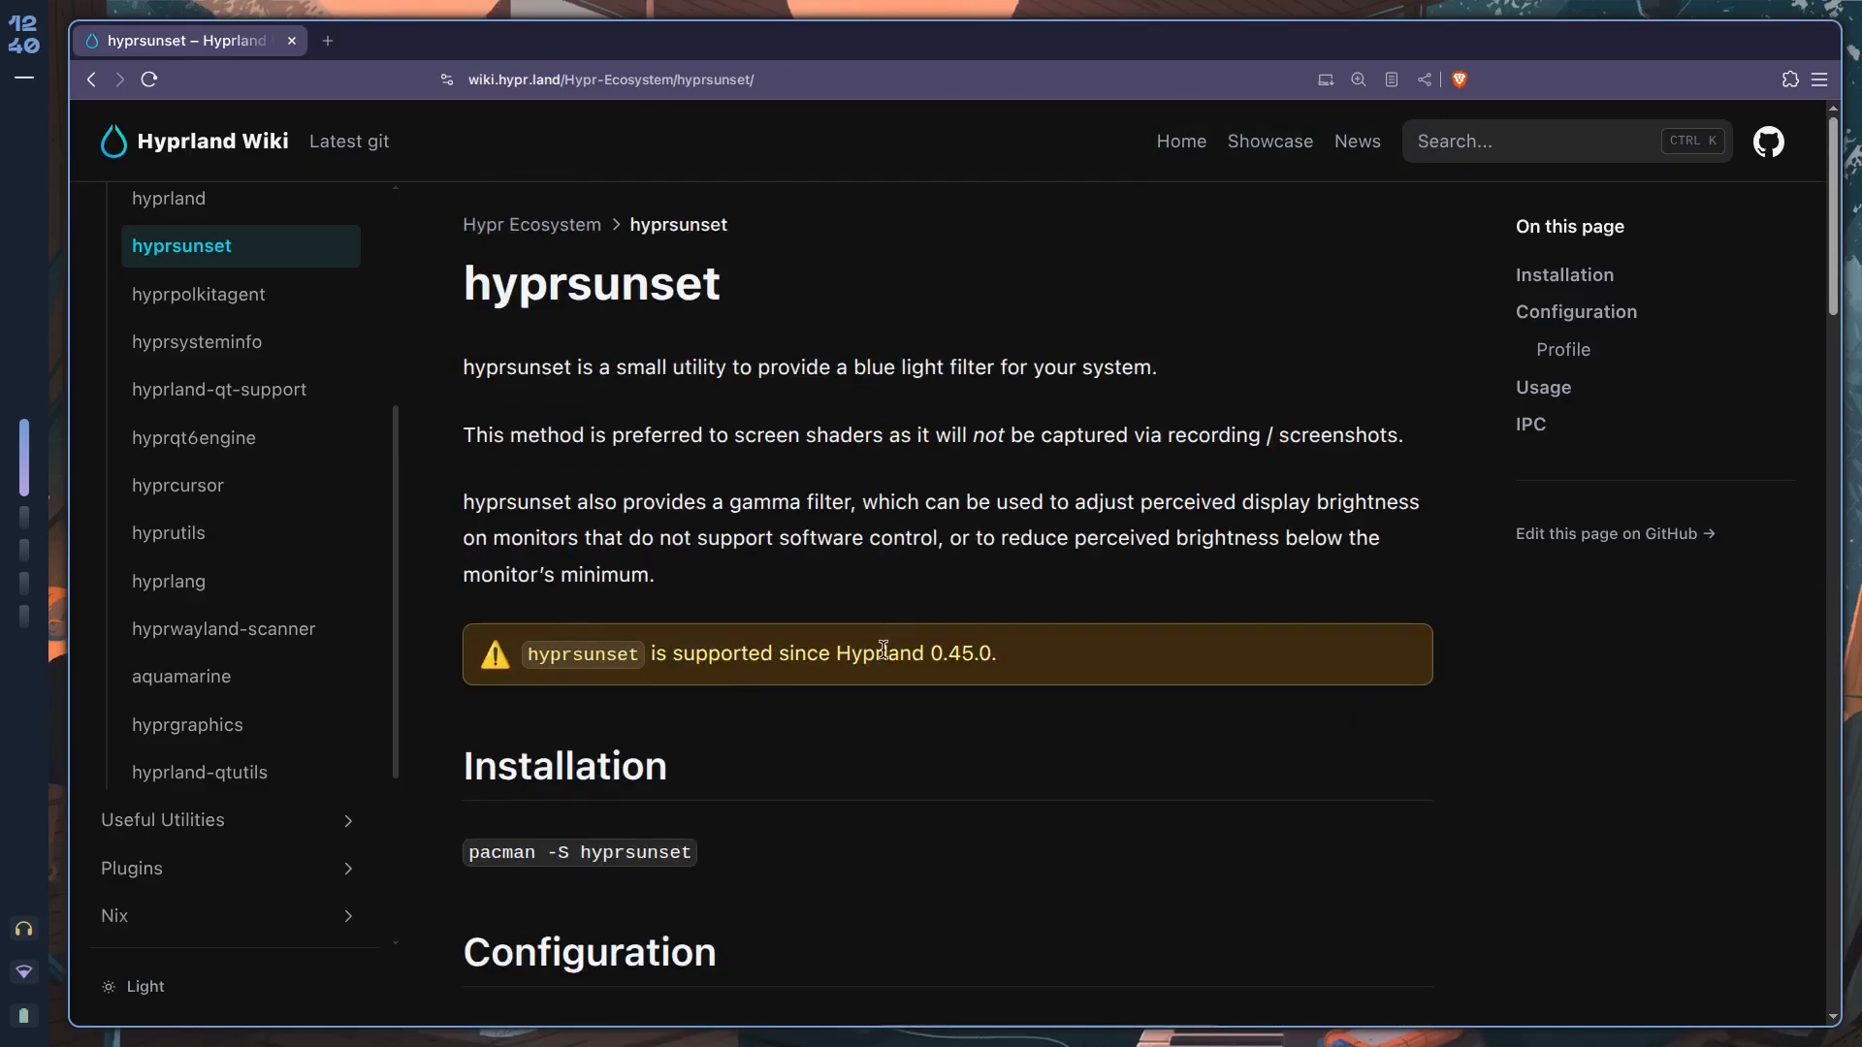
Move to empty workspace 3 and apply a theme from the theme picker.
key(super+3)
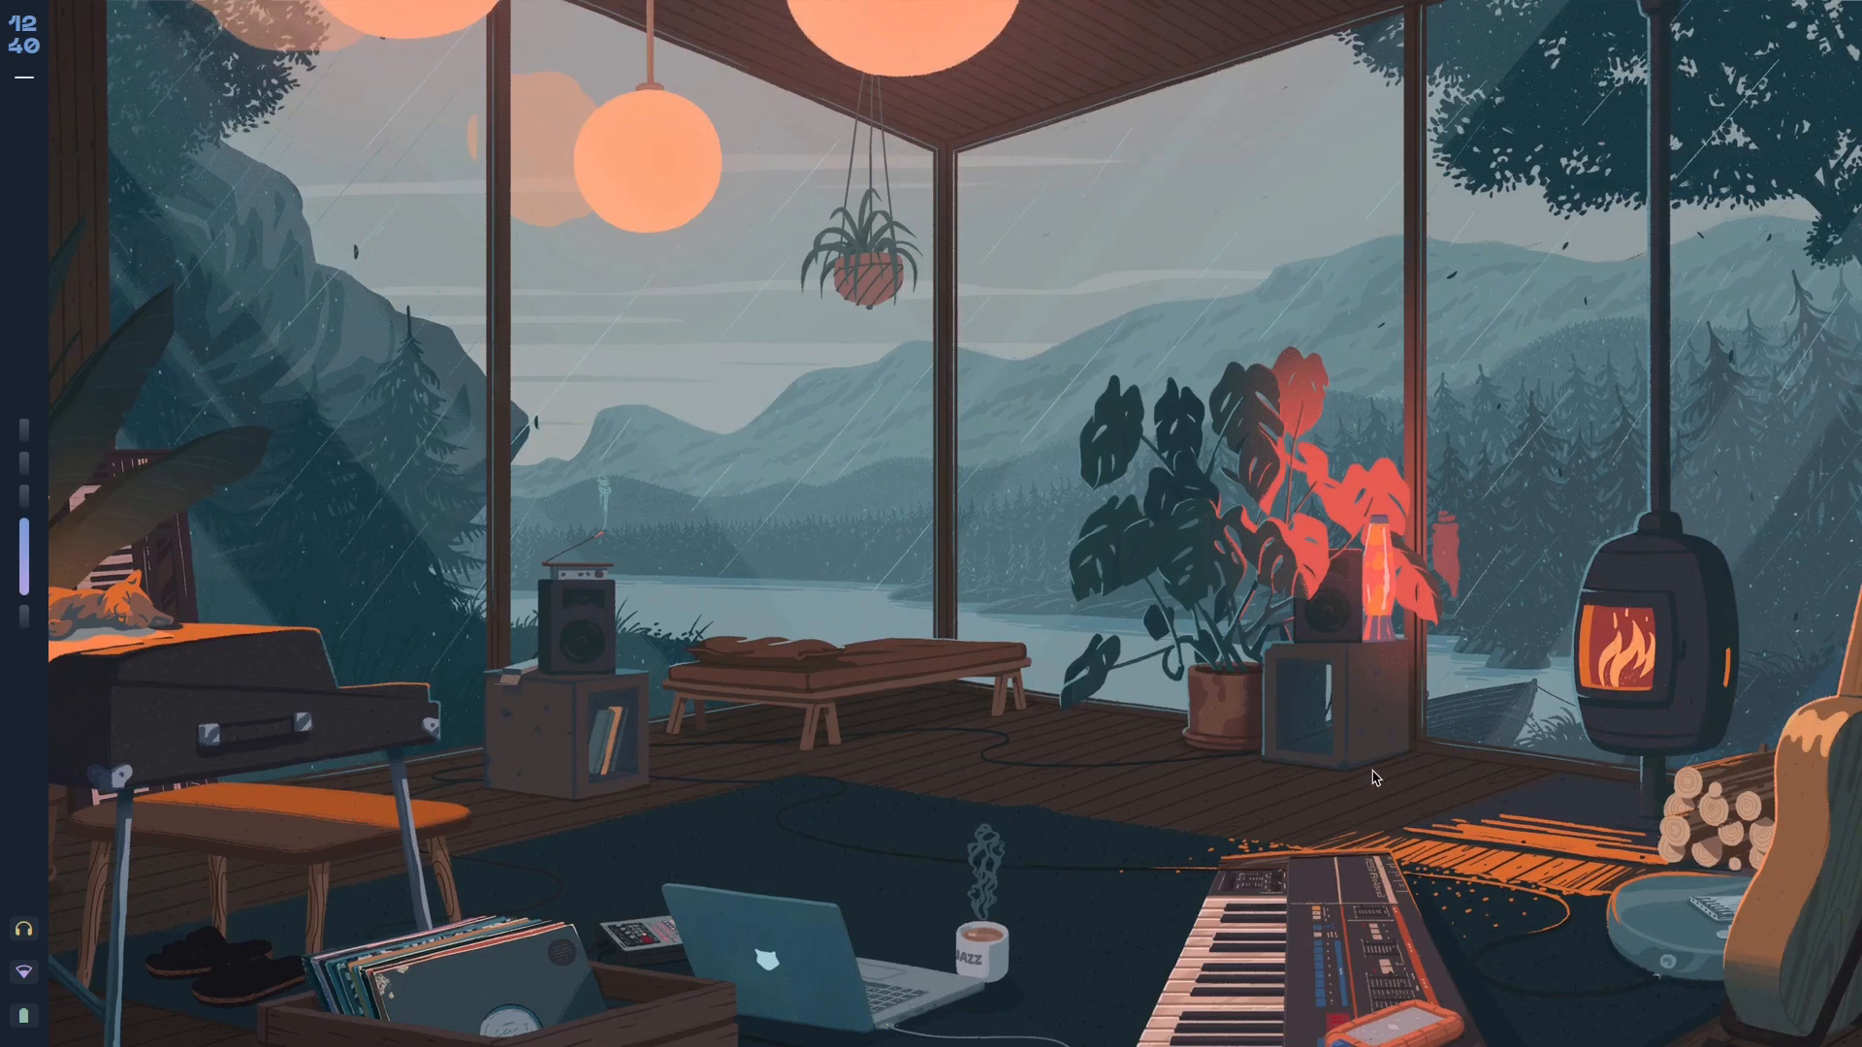
key(super+t)
key(Return)
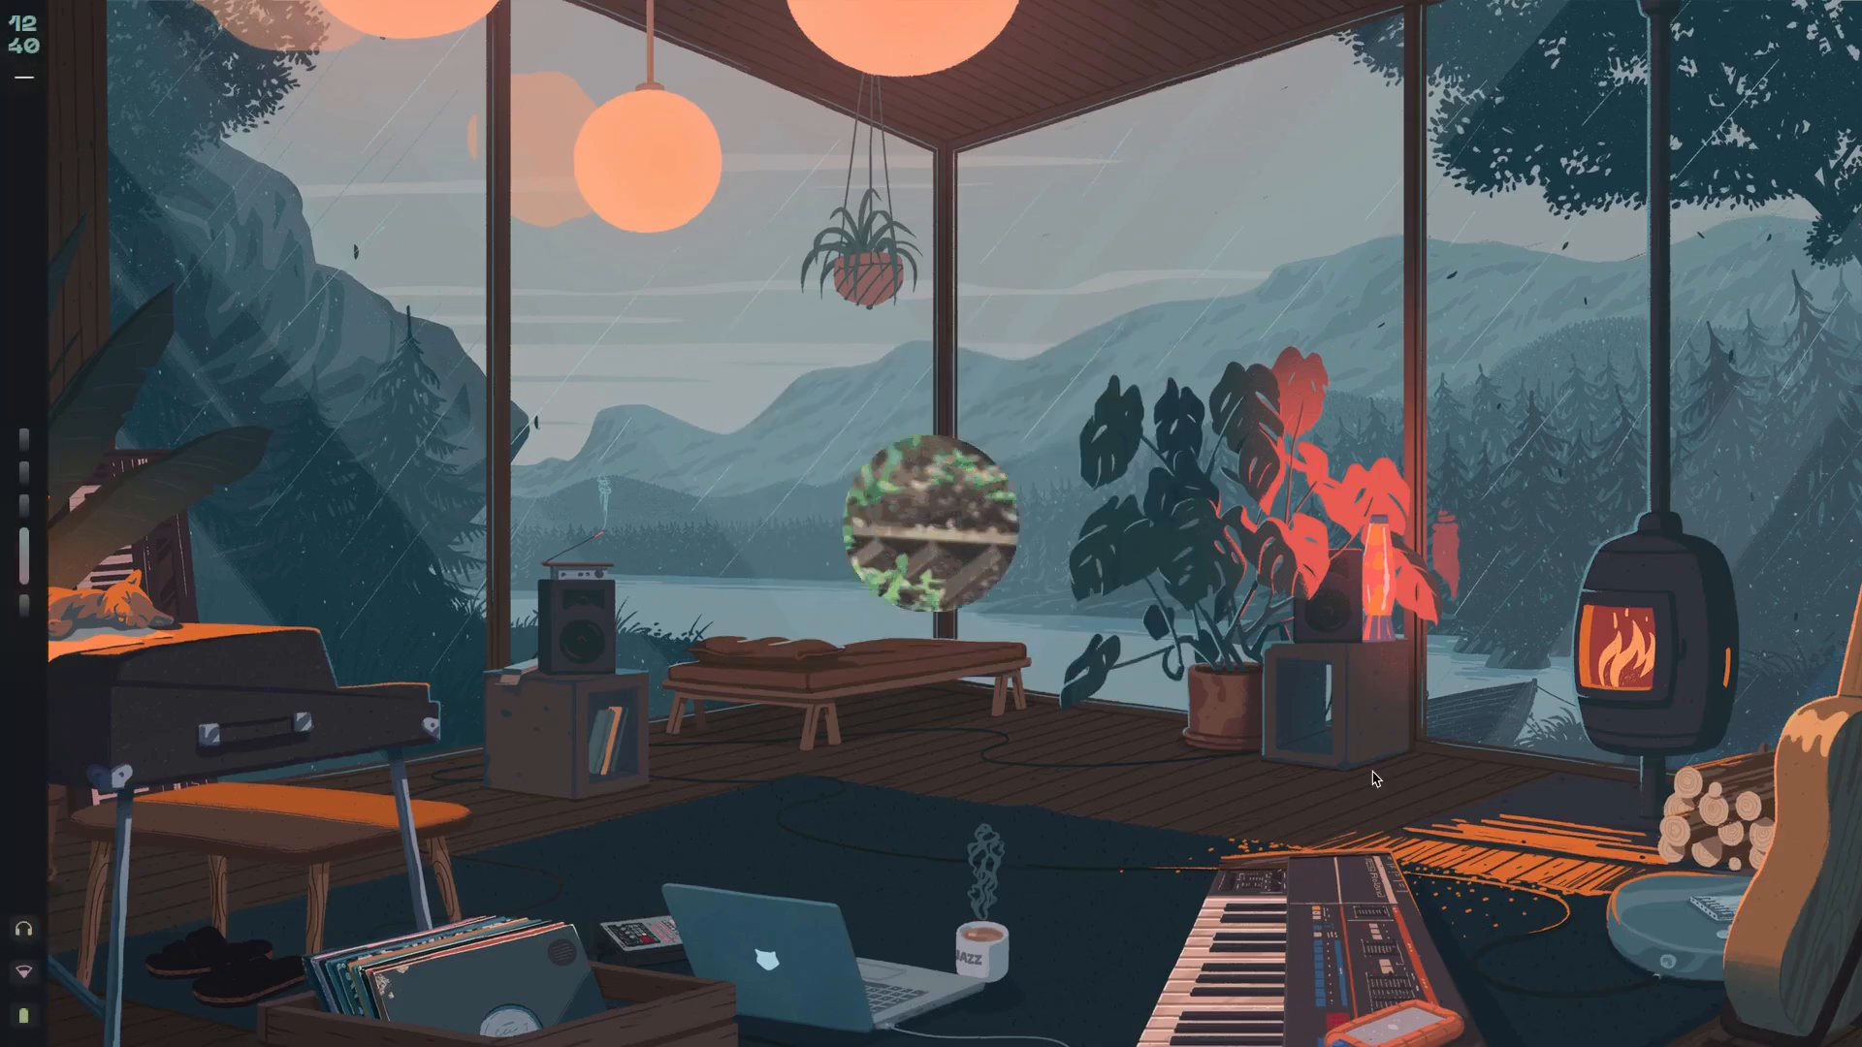
Lock the screen from the power menu, then unlock it with the password.
key(super+Escape)
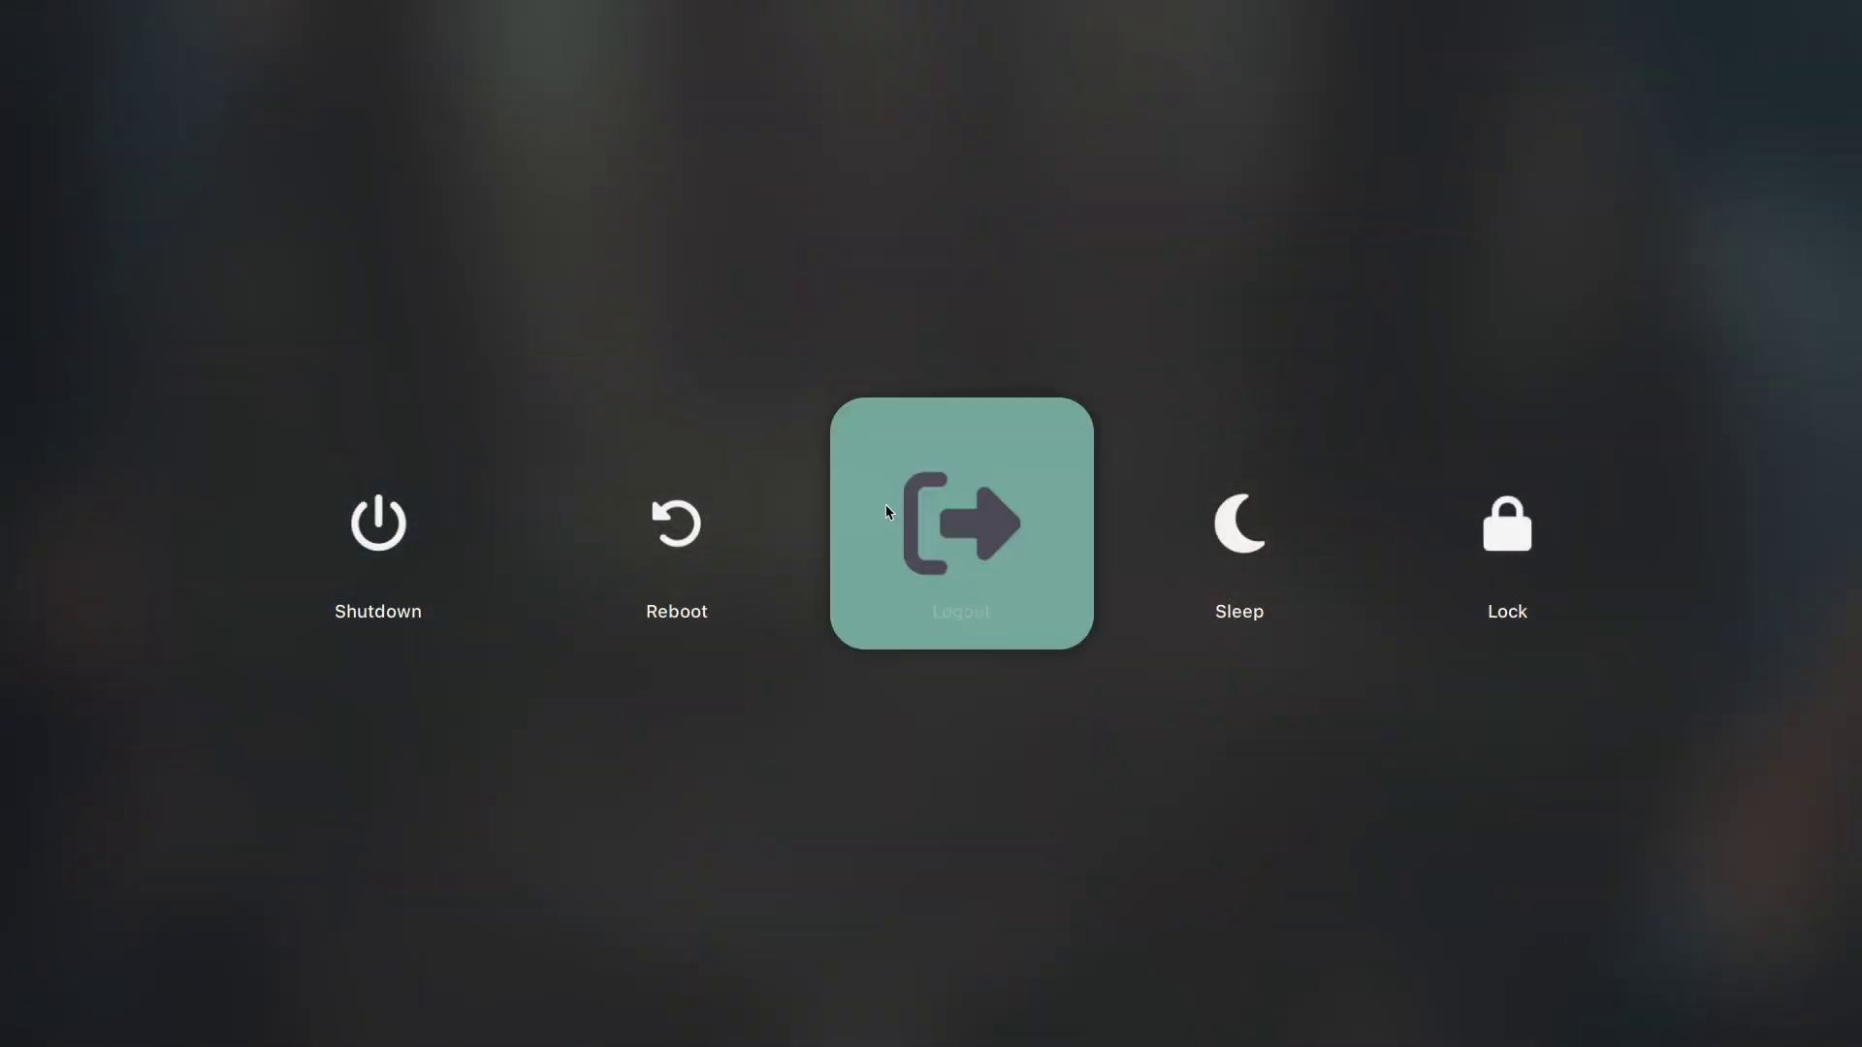
key(Escape)
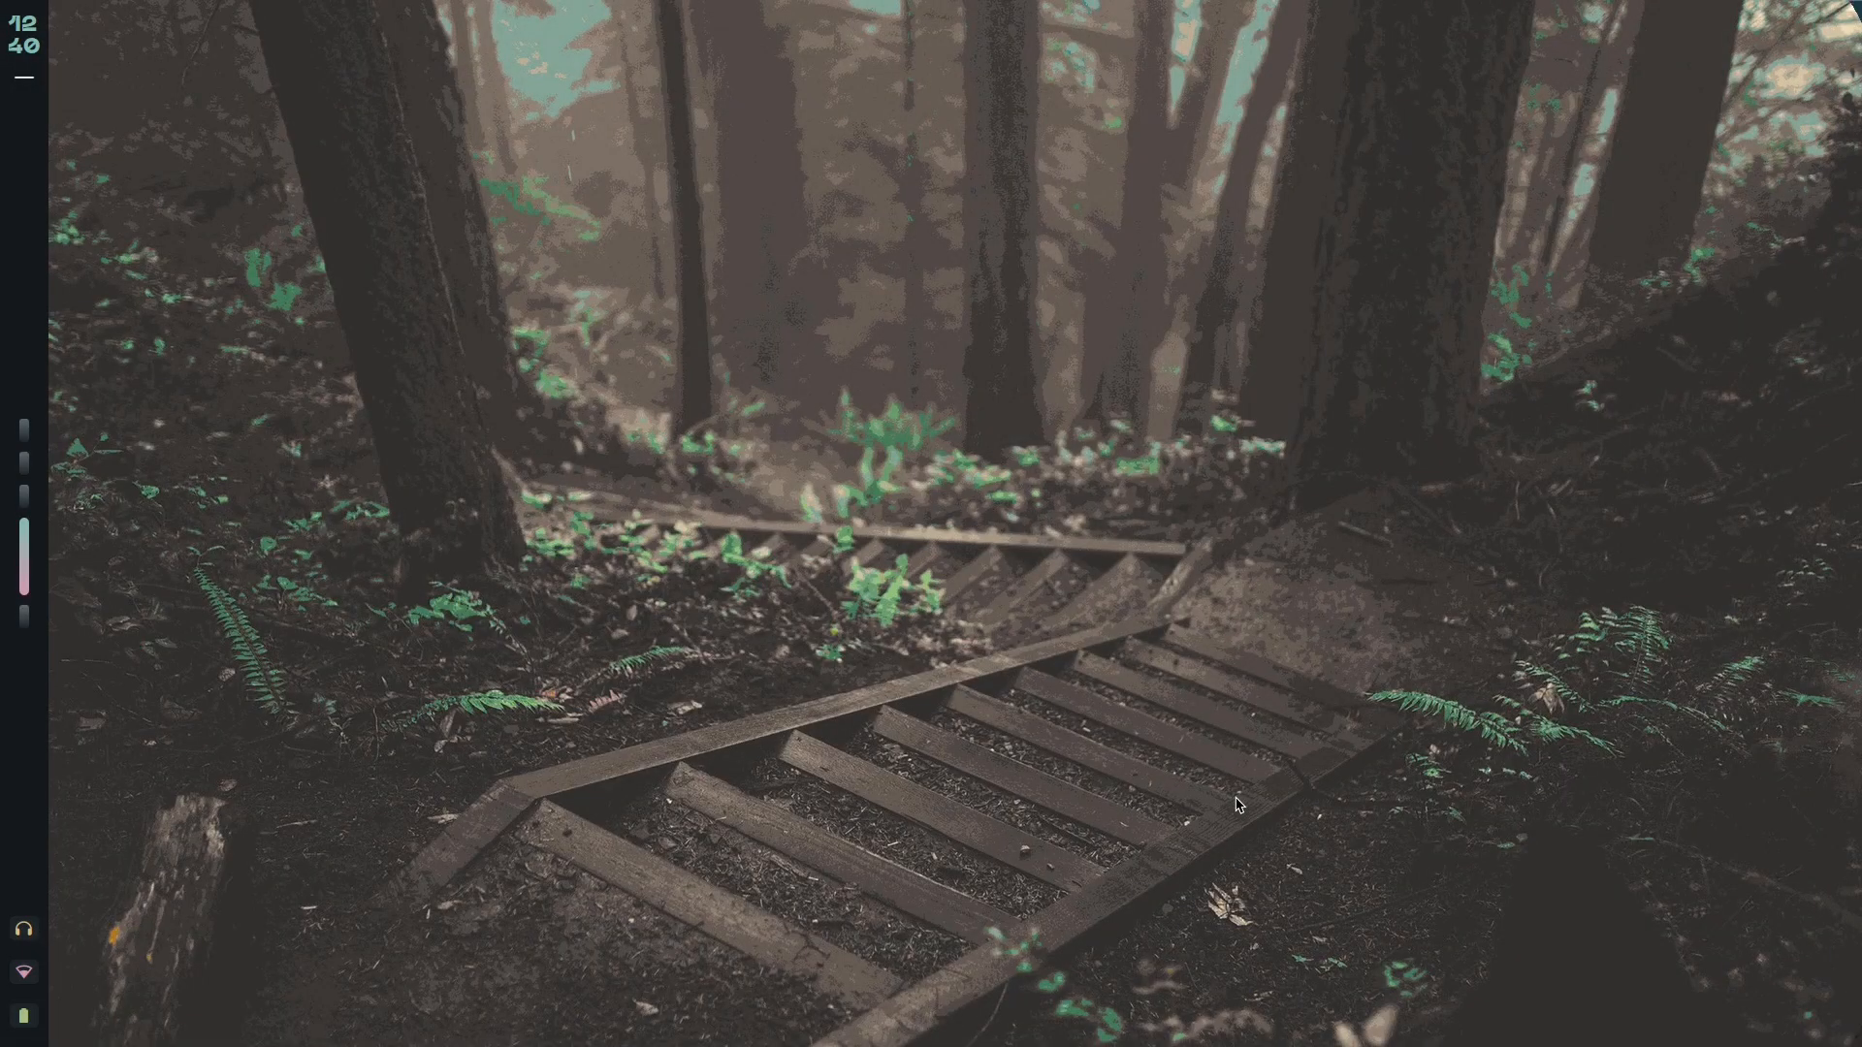
text(p)
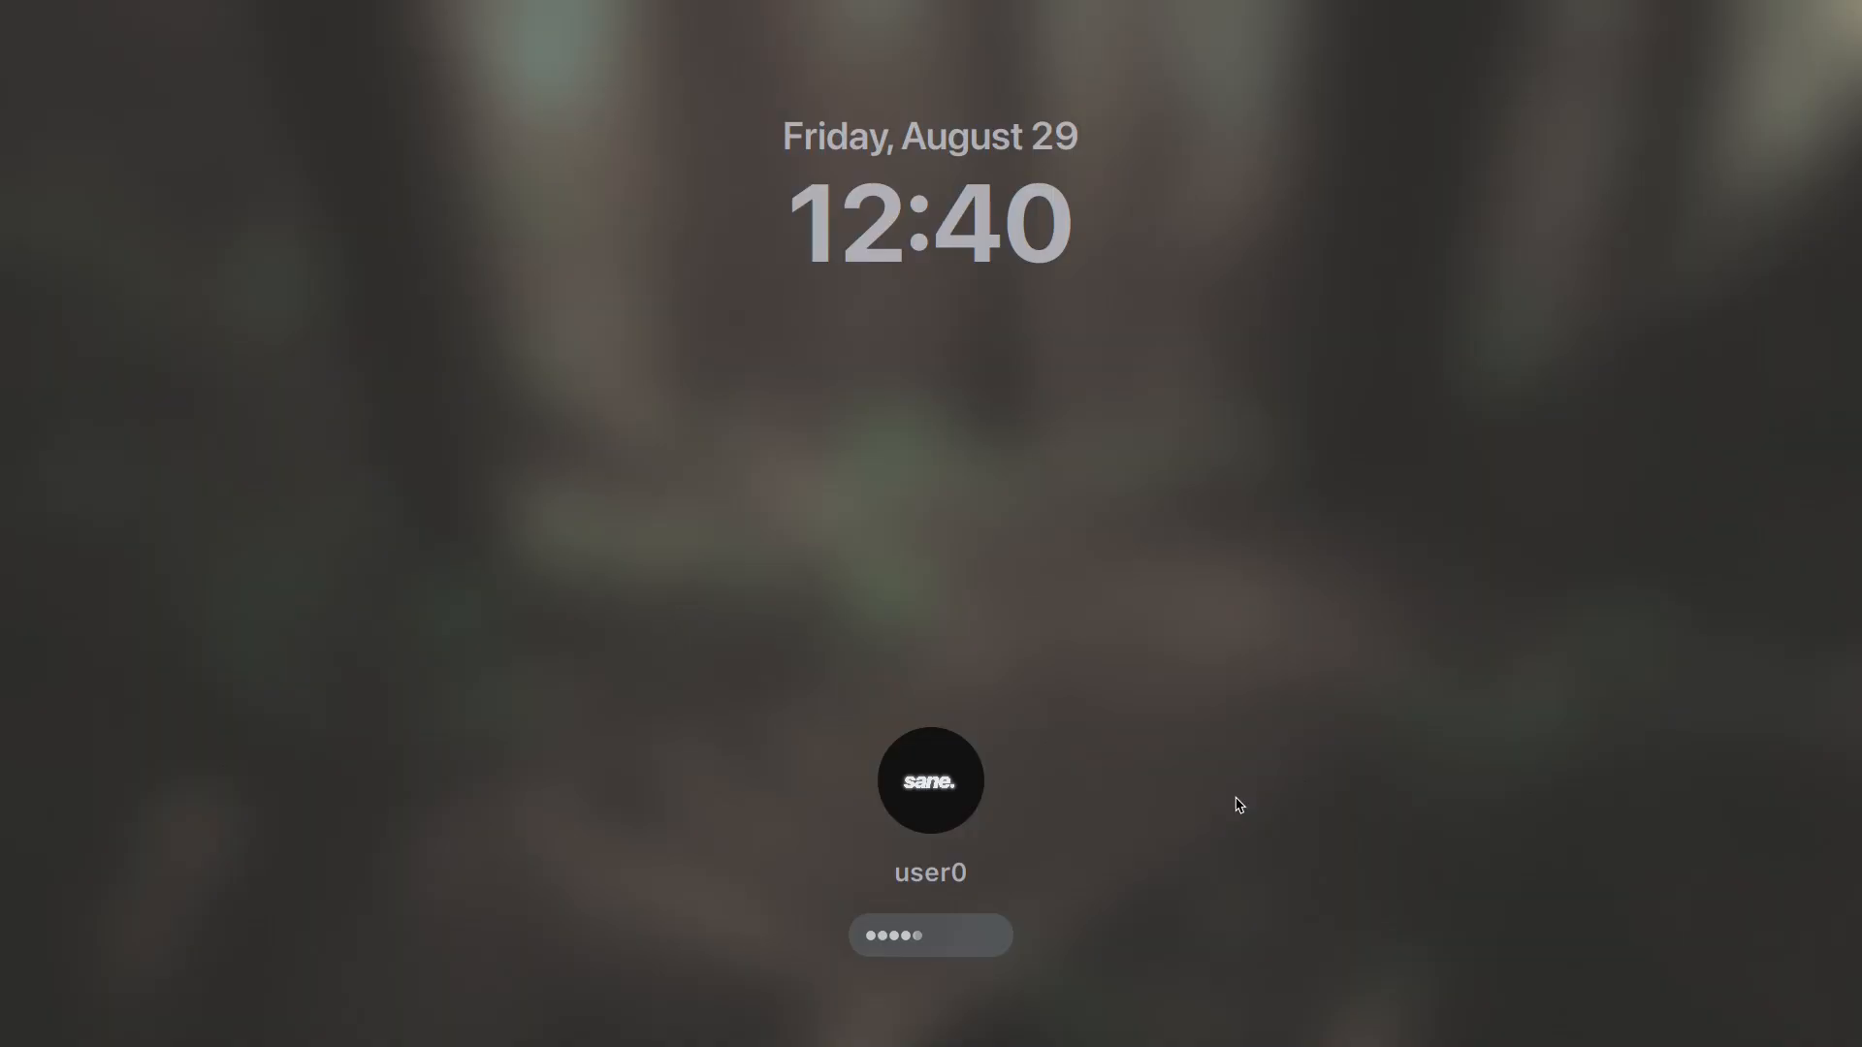
key(Return)
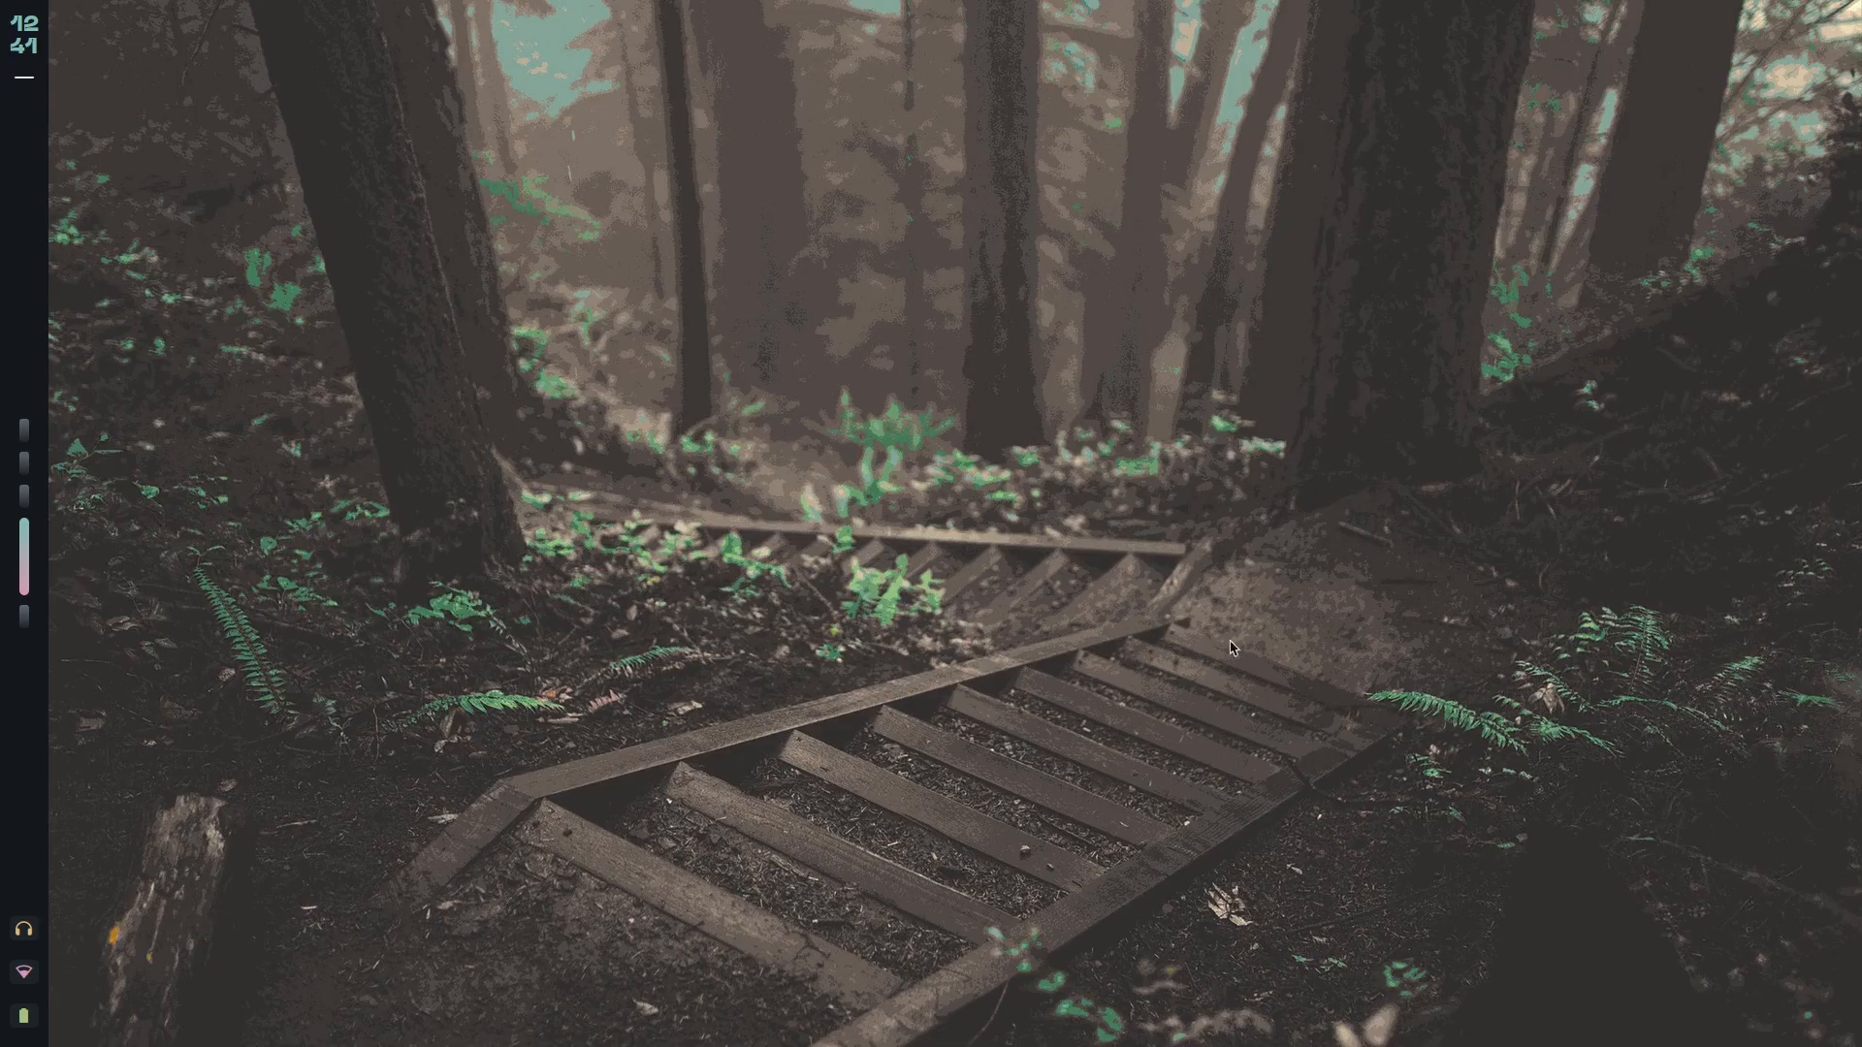
Apply the dotted purple wallpaper theme, then the rainy lofi-room wallpaper theme.
key(super+shift+t)
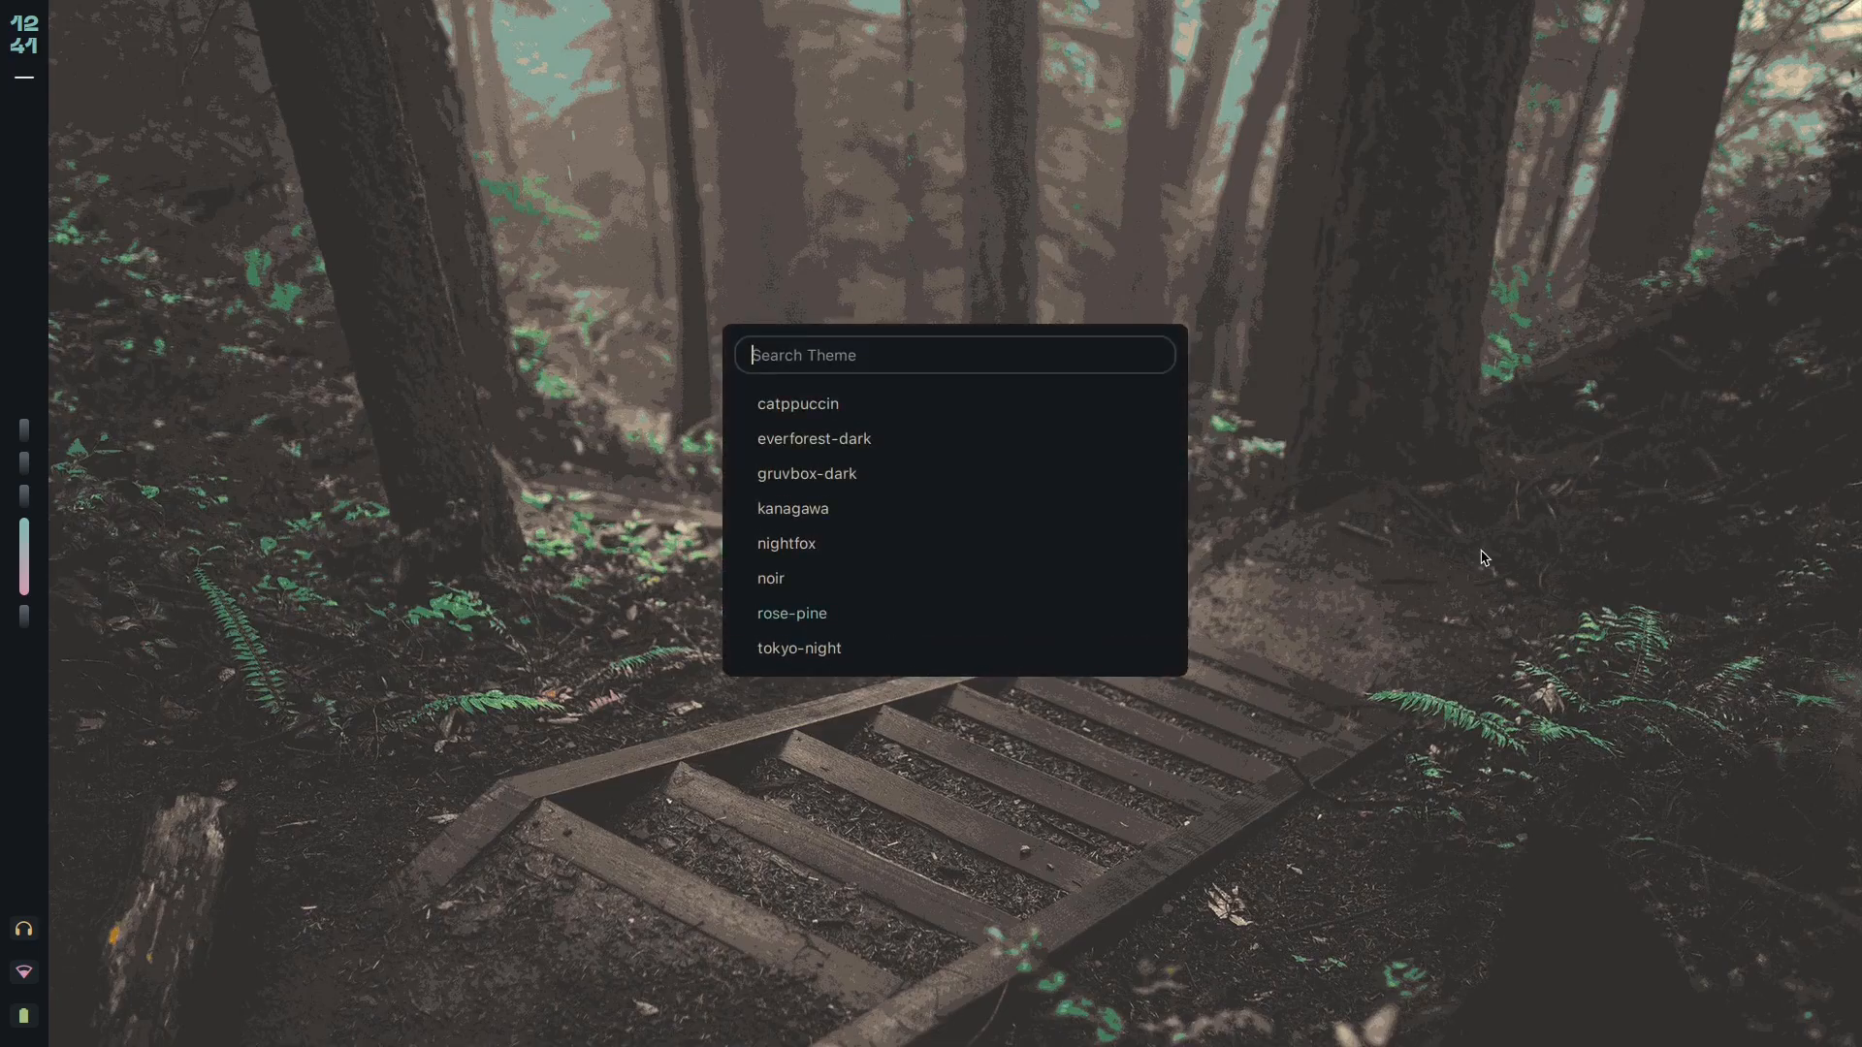
key(Return)
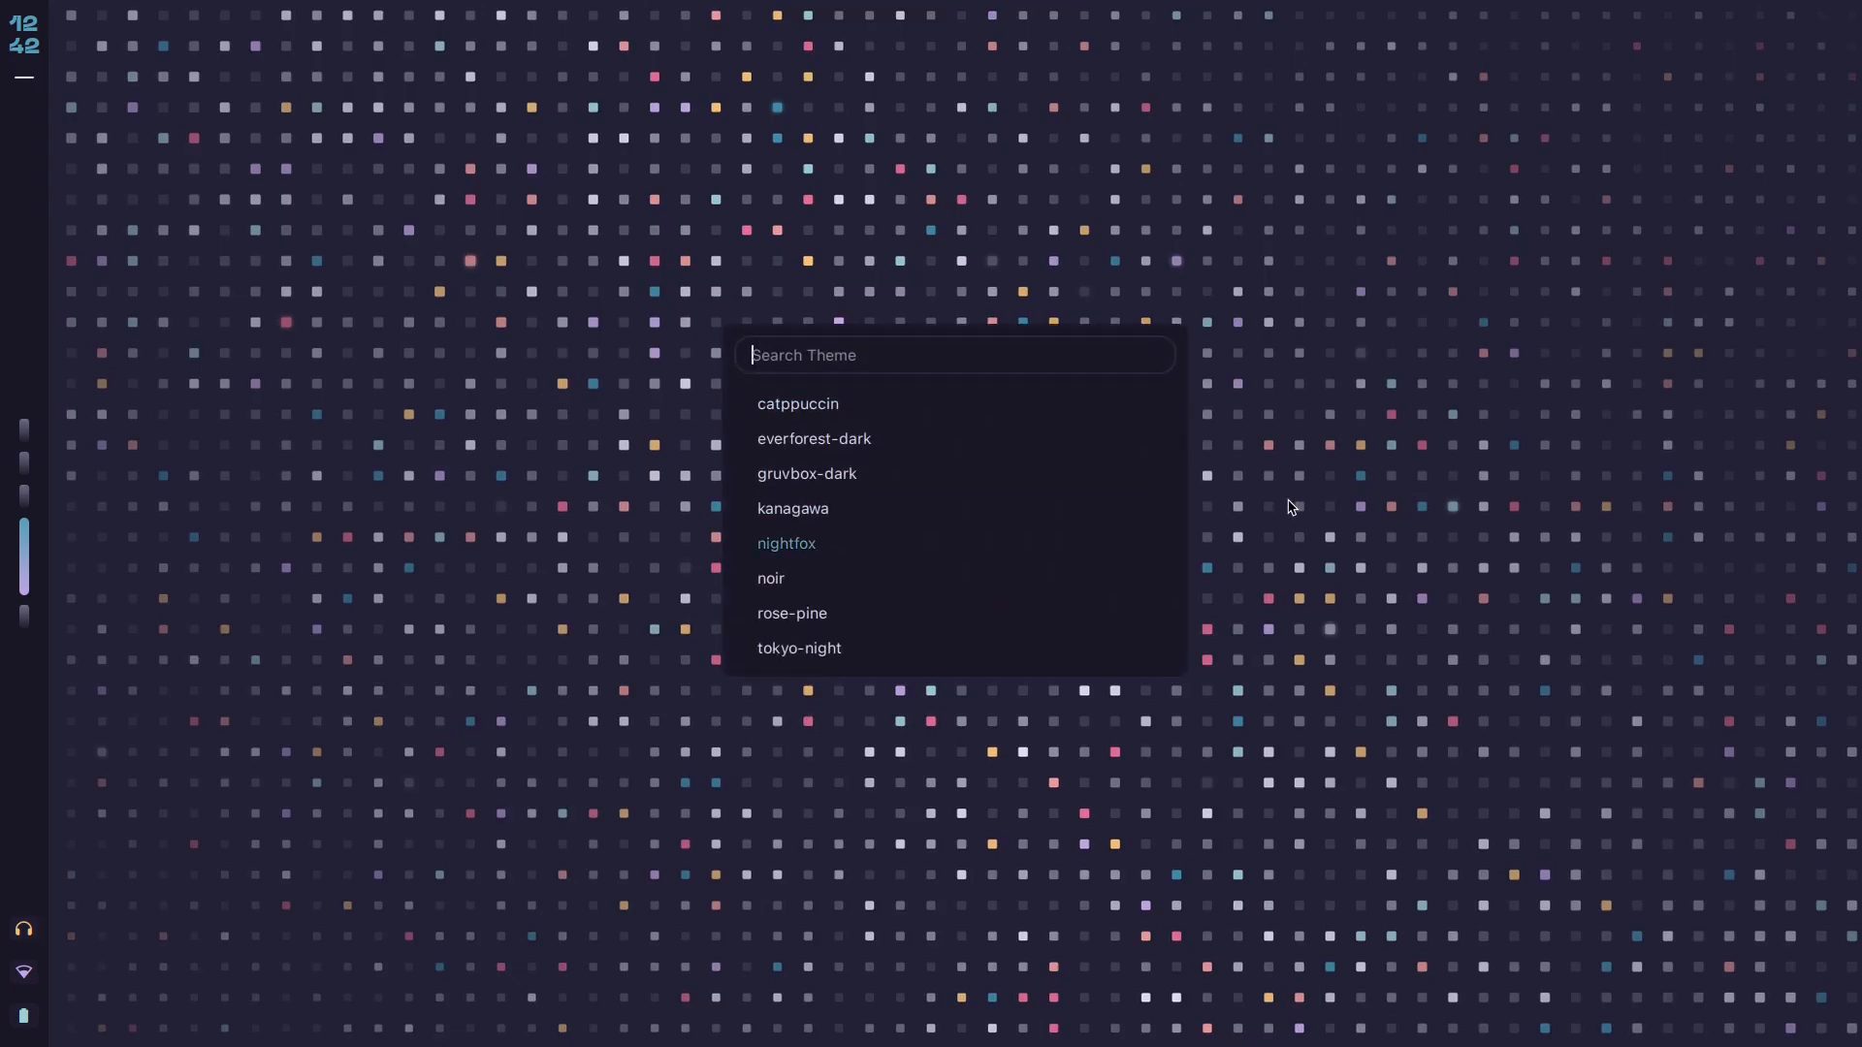
key(Return)
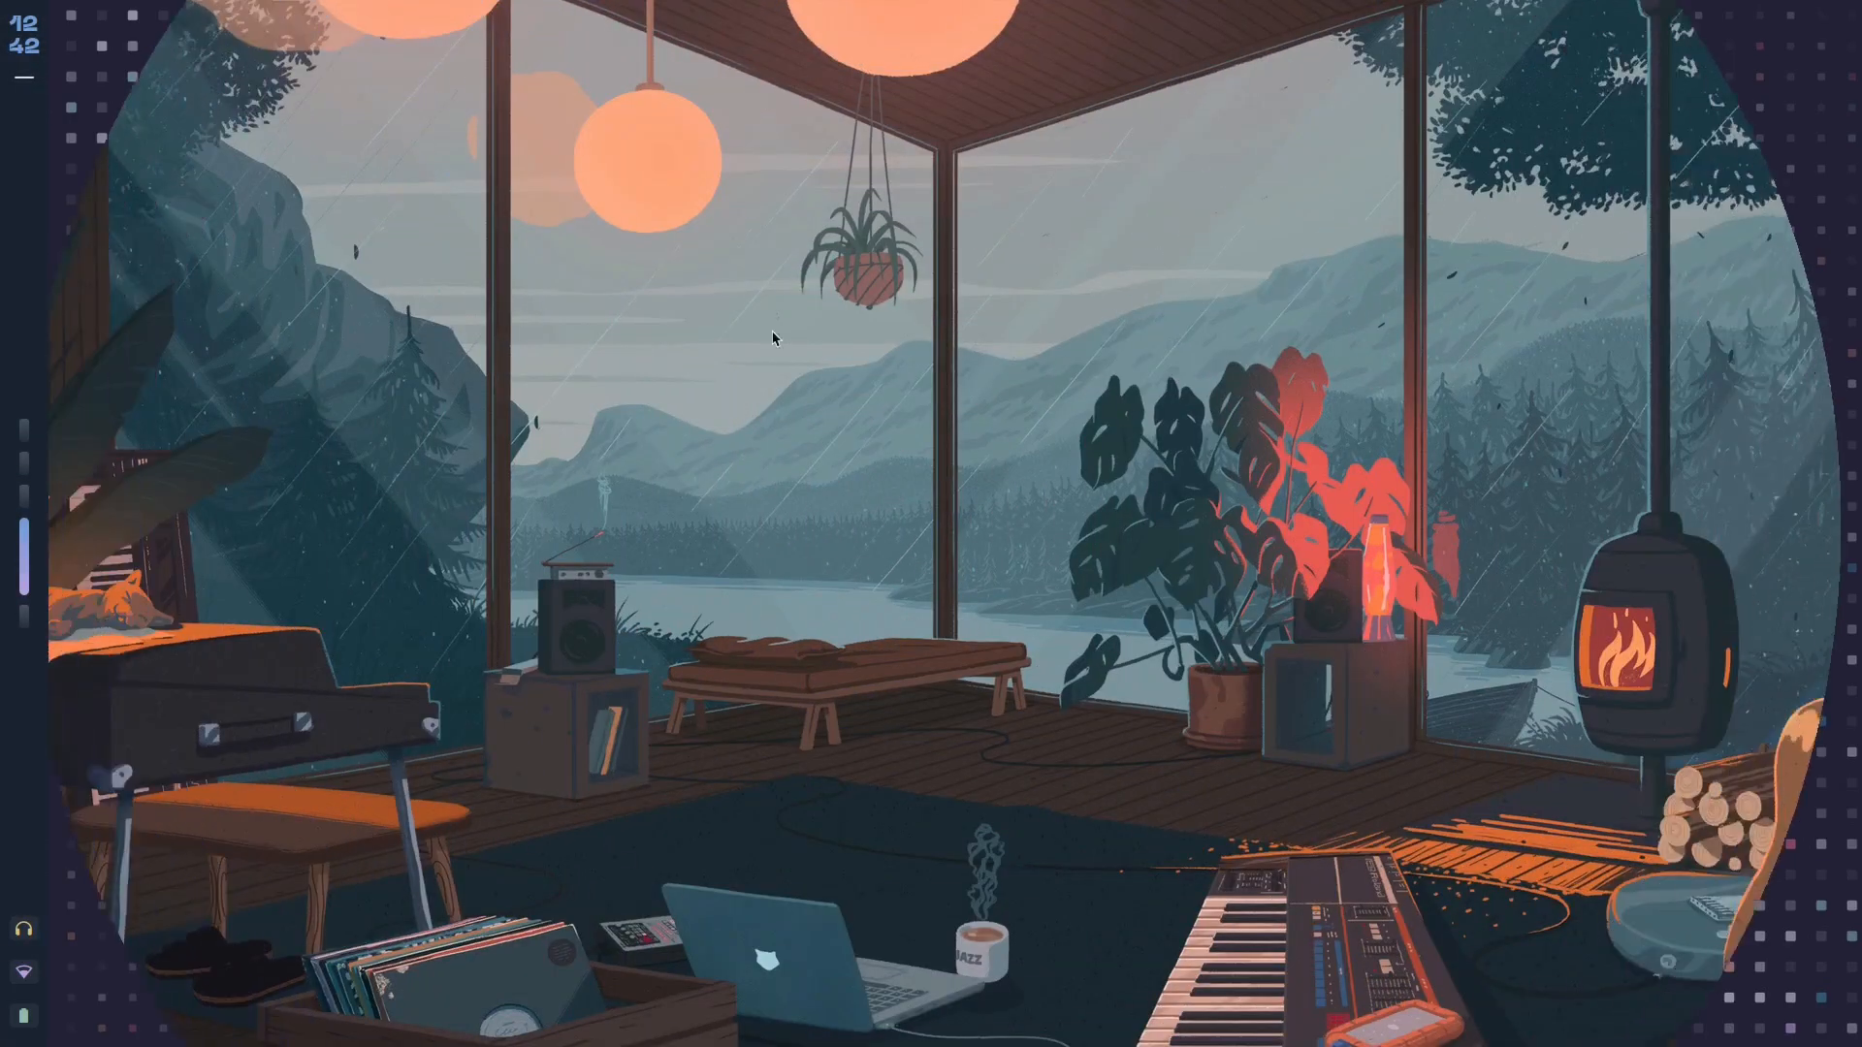